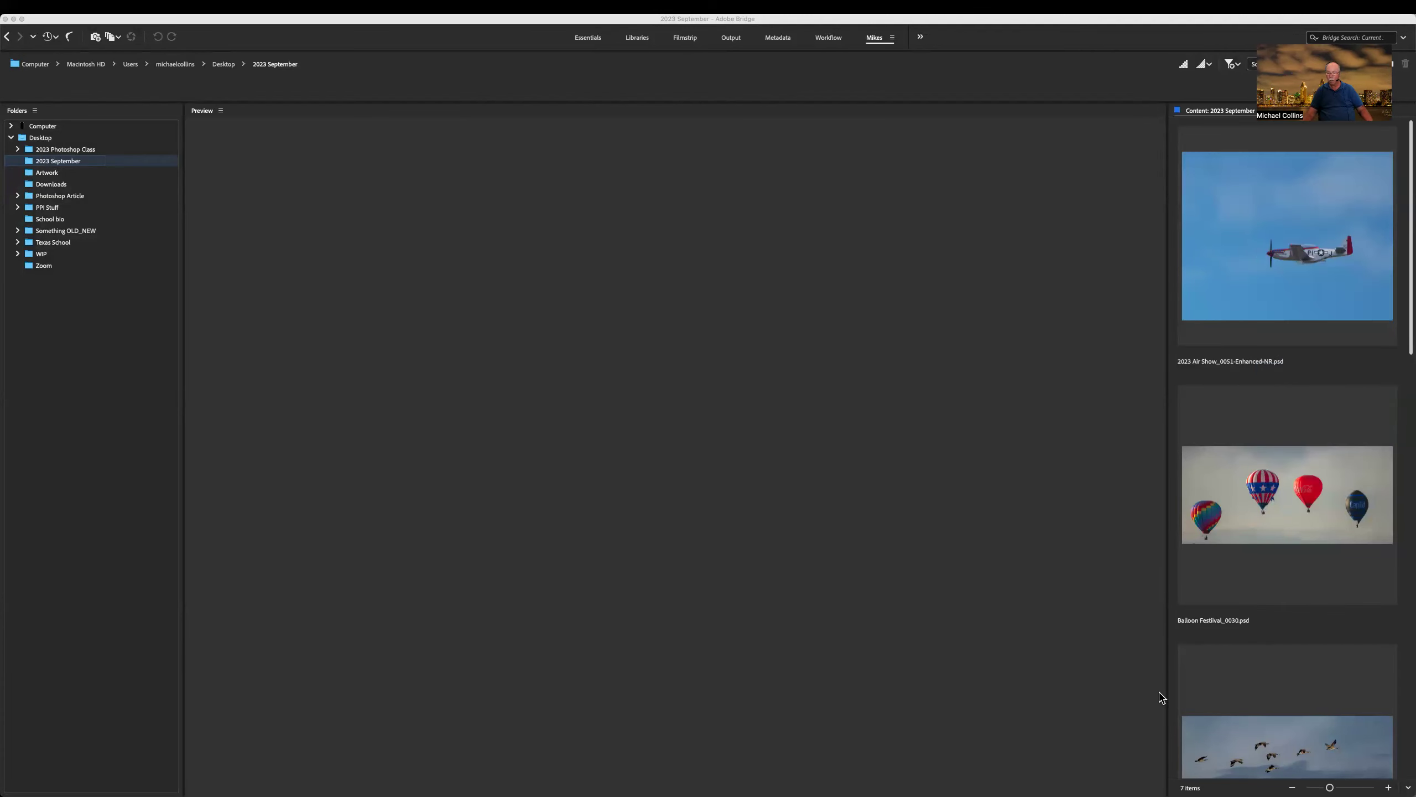
# Preview the 2023 Air Show_0051-Enhanced-NR.psd P-51 Mustang photo in Bridge's Preview panel
pyautogui.click(1291, 219)
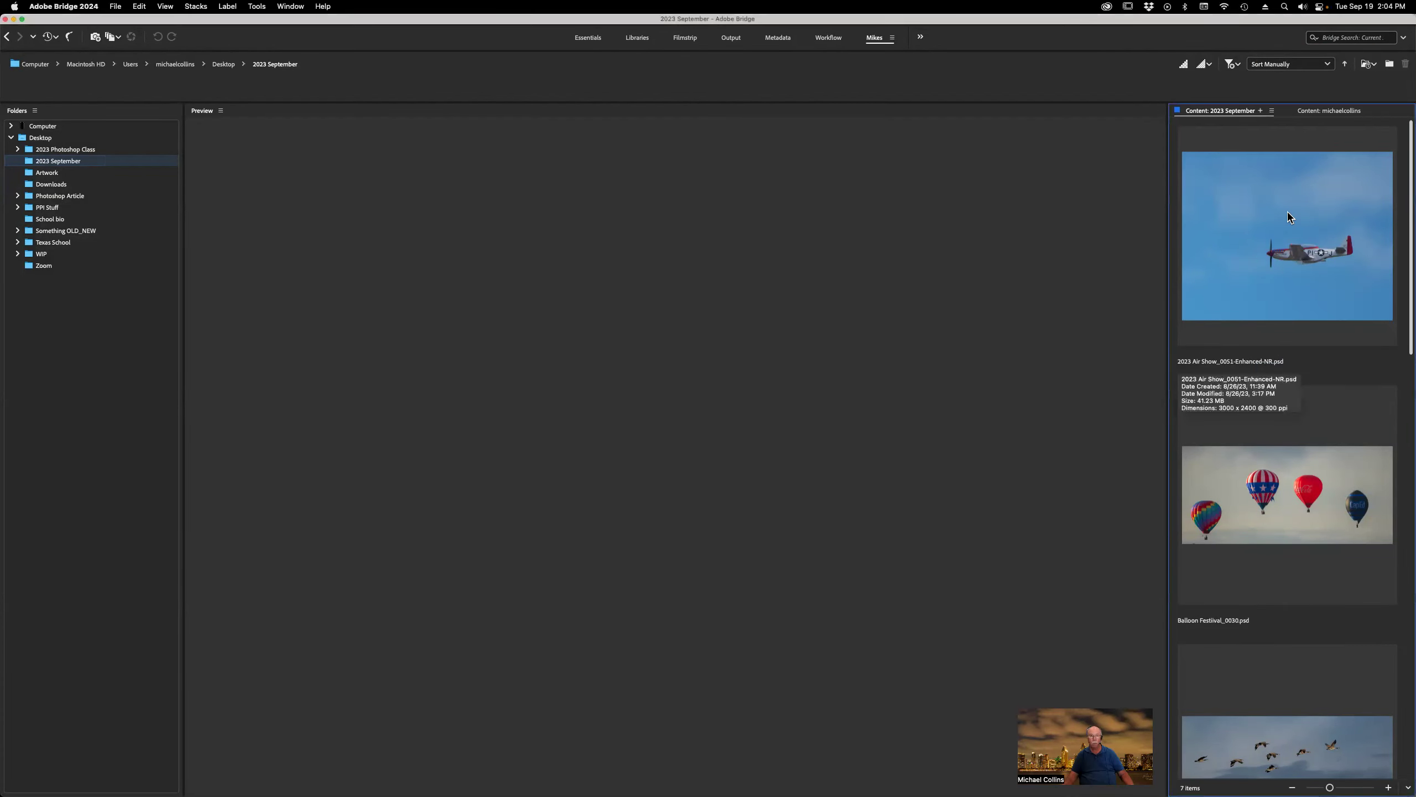
pyautogui.click(1285, 225)
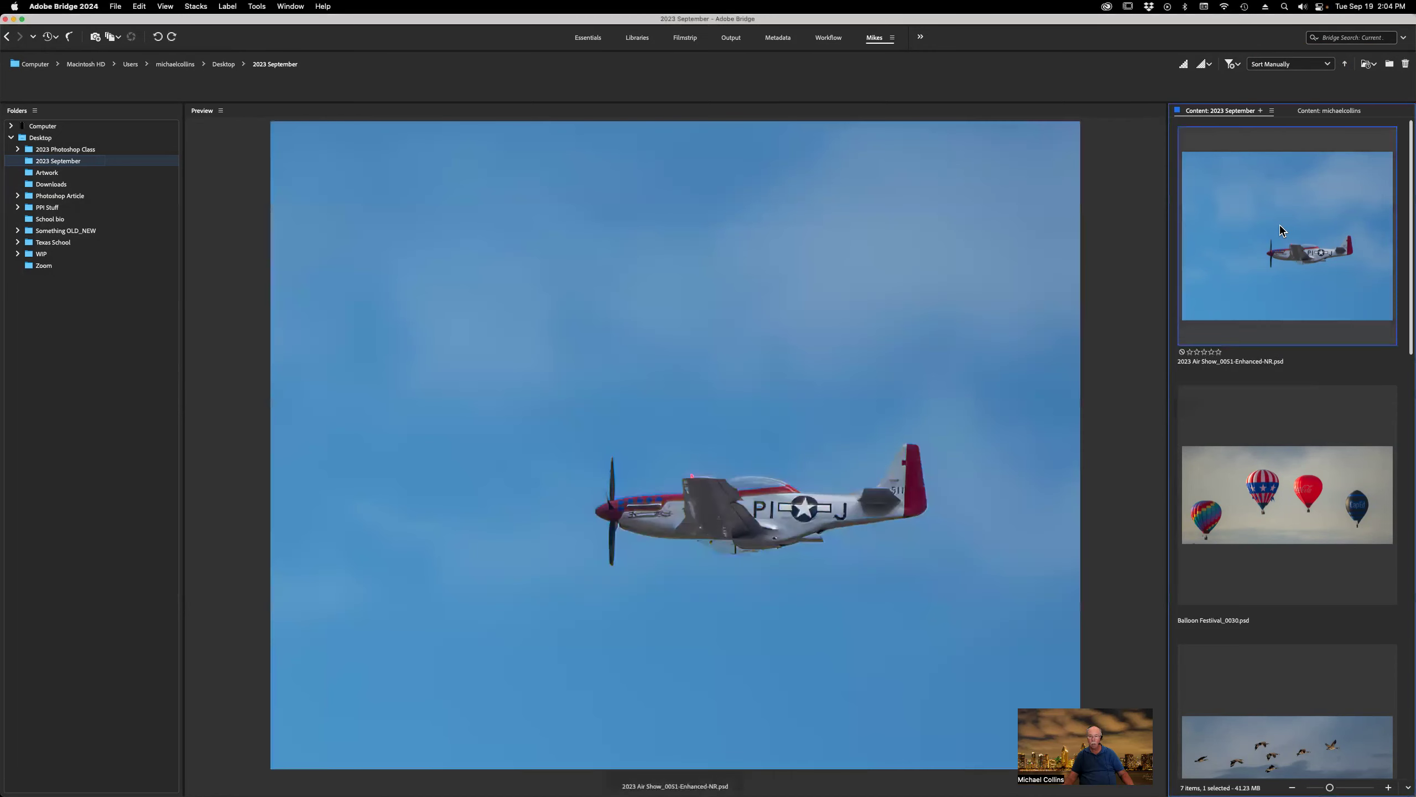
pyautogui.scroll(-10, 1231, 237)
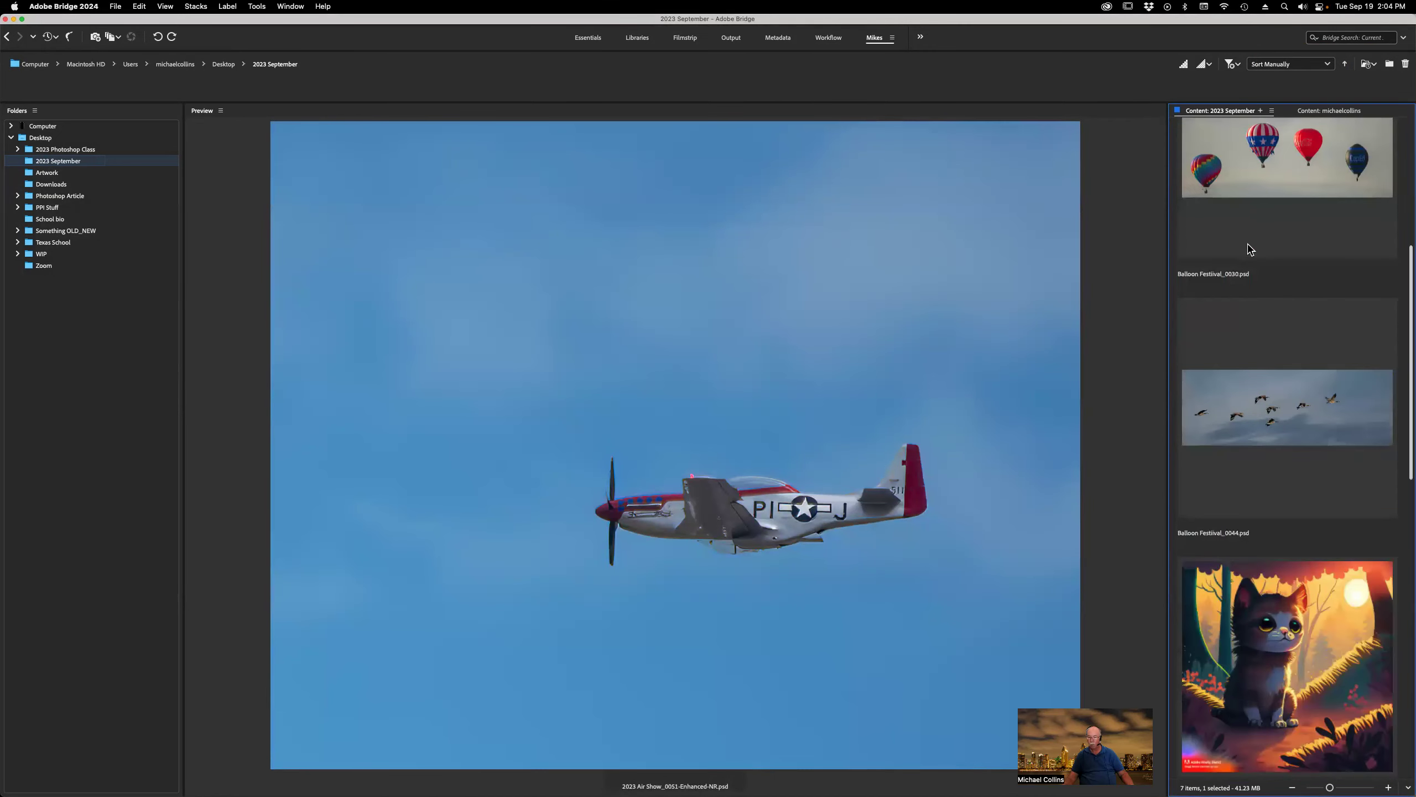
pyautogui.scroll(-3, 1250, 248)
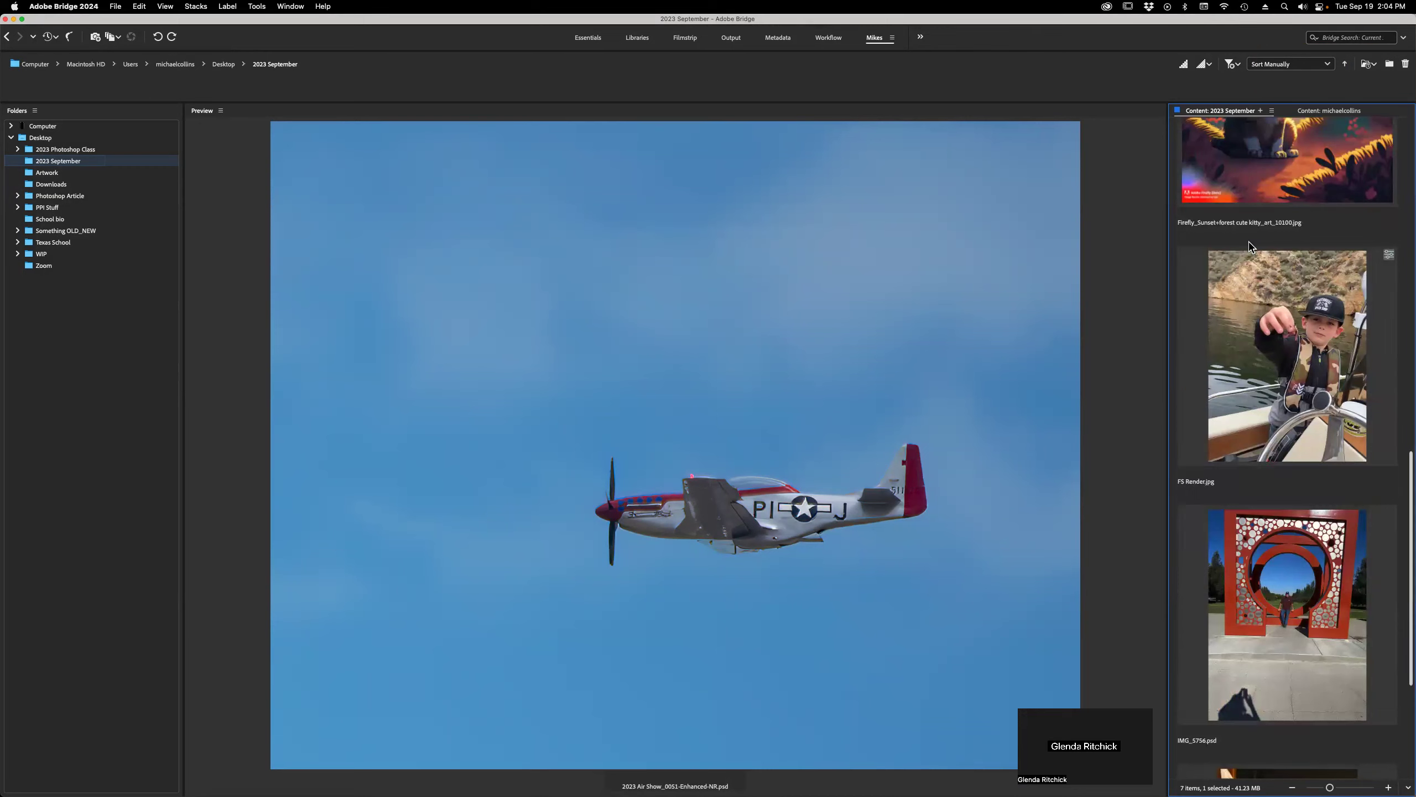
pyautogui.scroll(12, 1250, 247)
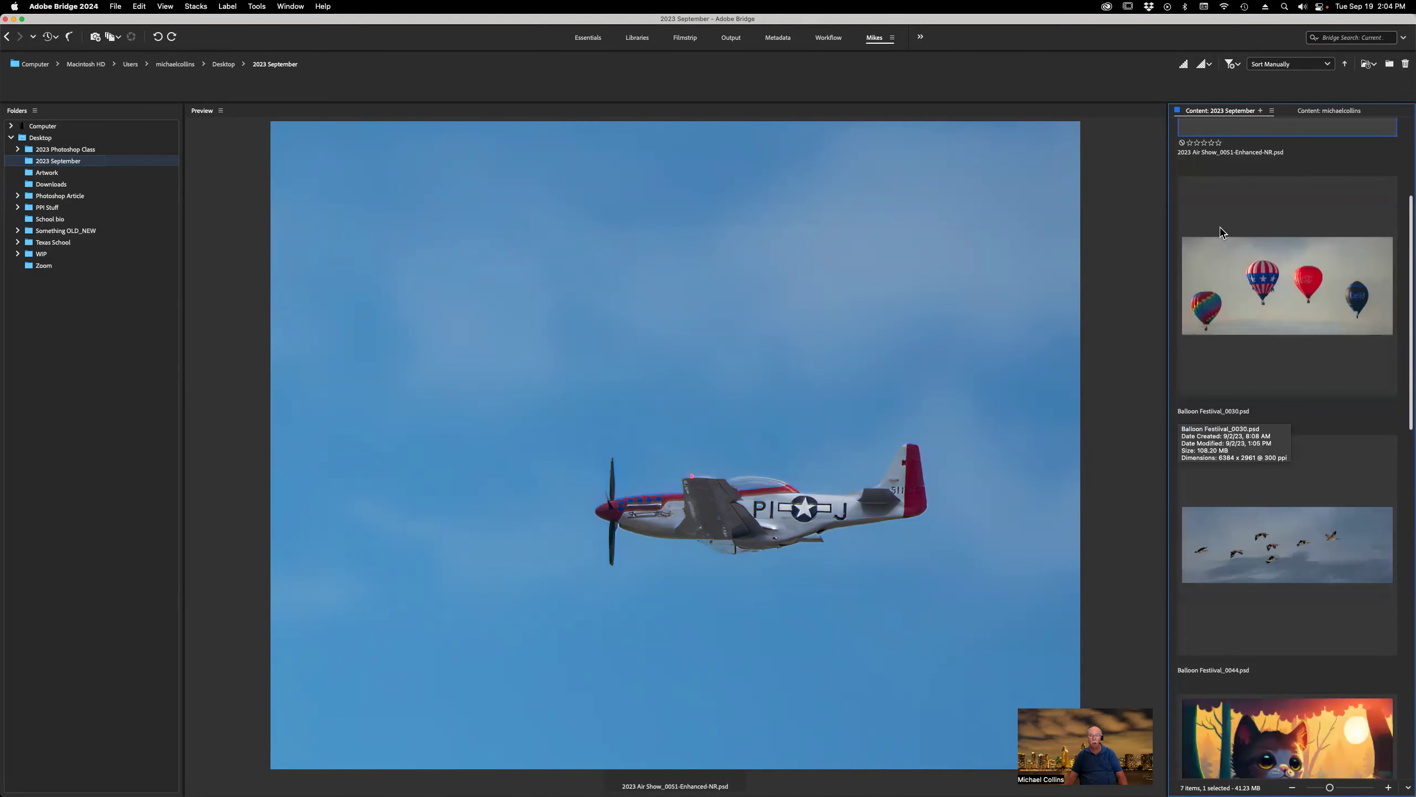
pyautogui.press('super+Tab')
pyautogui.press('super+Tab')
pyautogui.press('super+Tab')
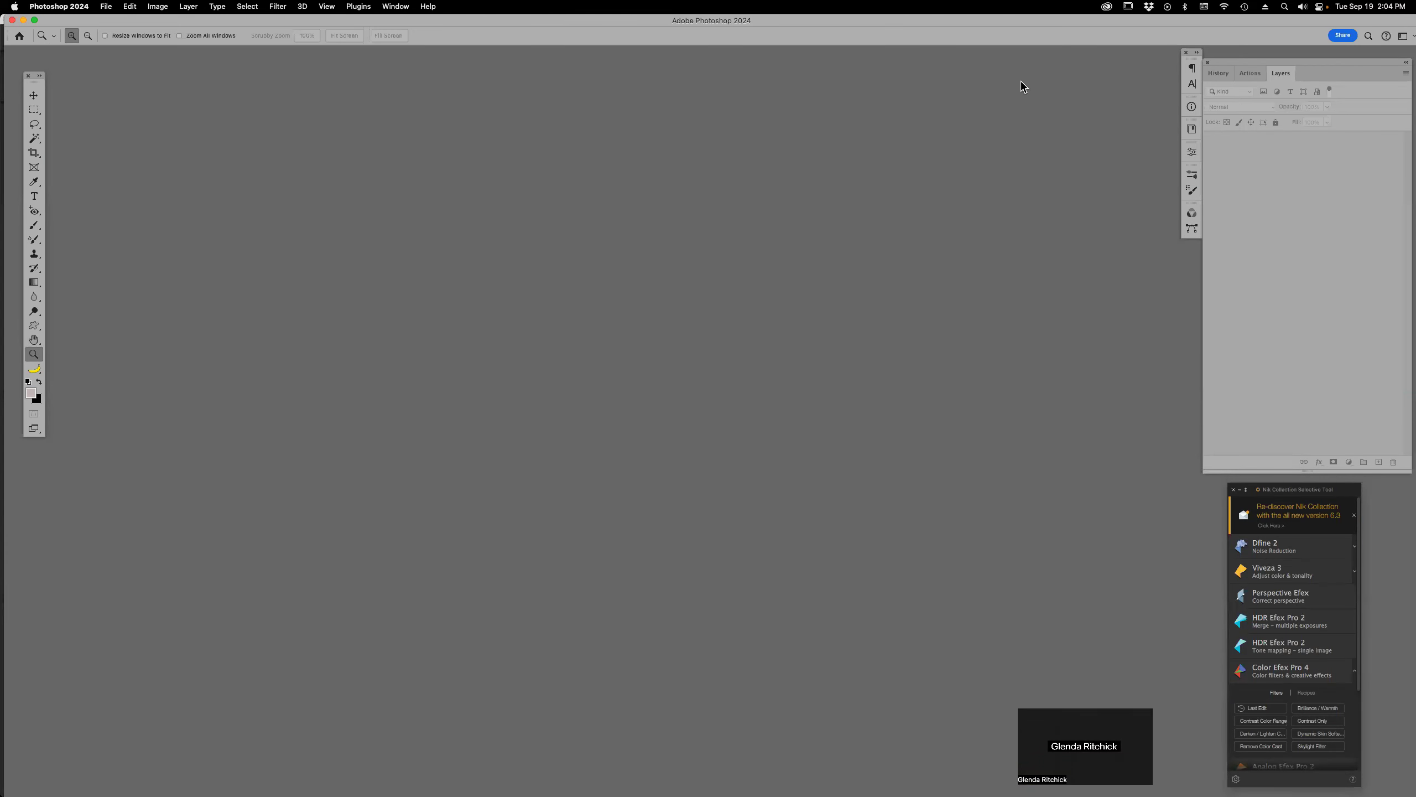
# Check Creative Cloud notifications, then show the Updates page with Photoshop (Beta) 25.1 available
pyautogui.click(1107, 6)
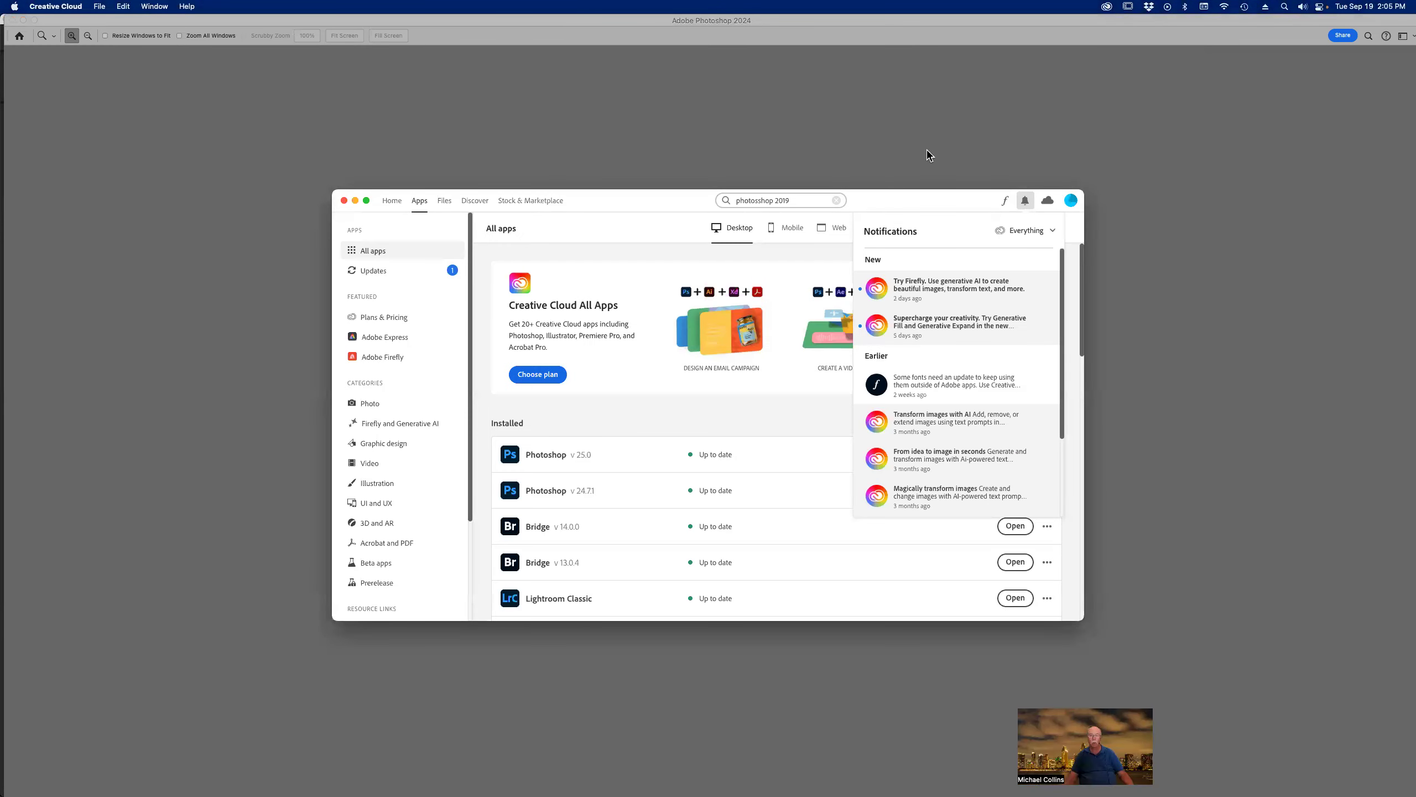
pyautogui.click(1051, 231)
pyautogui.click(1038, 254)
pyautogui.click(498, 227)
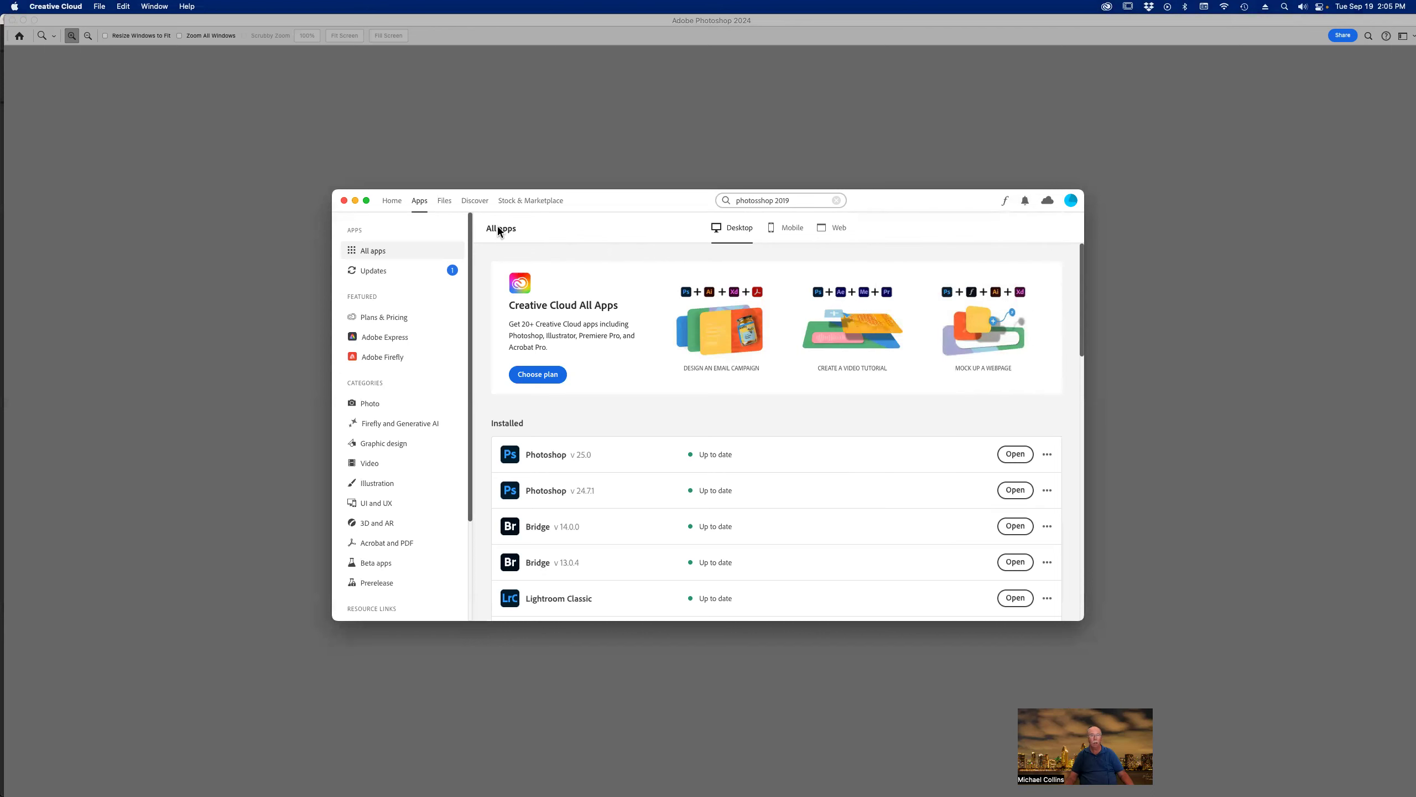
pyautogui.click(393, 275)
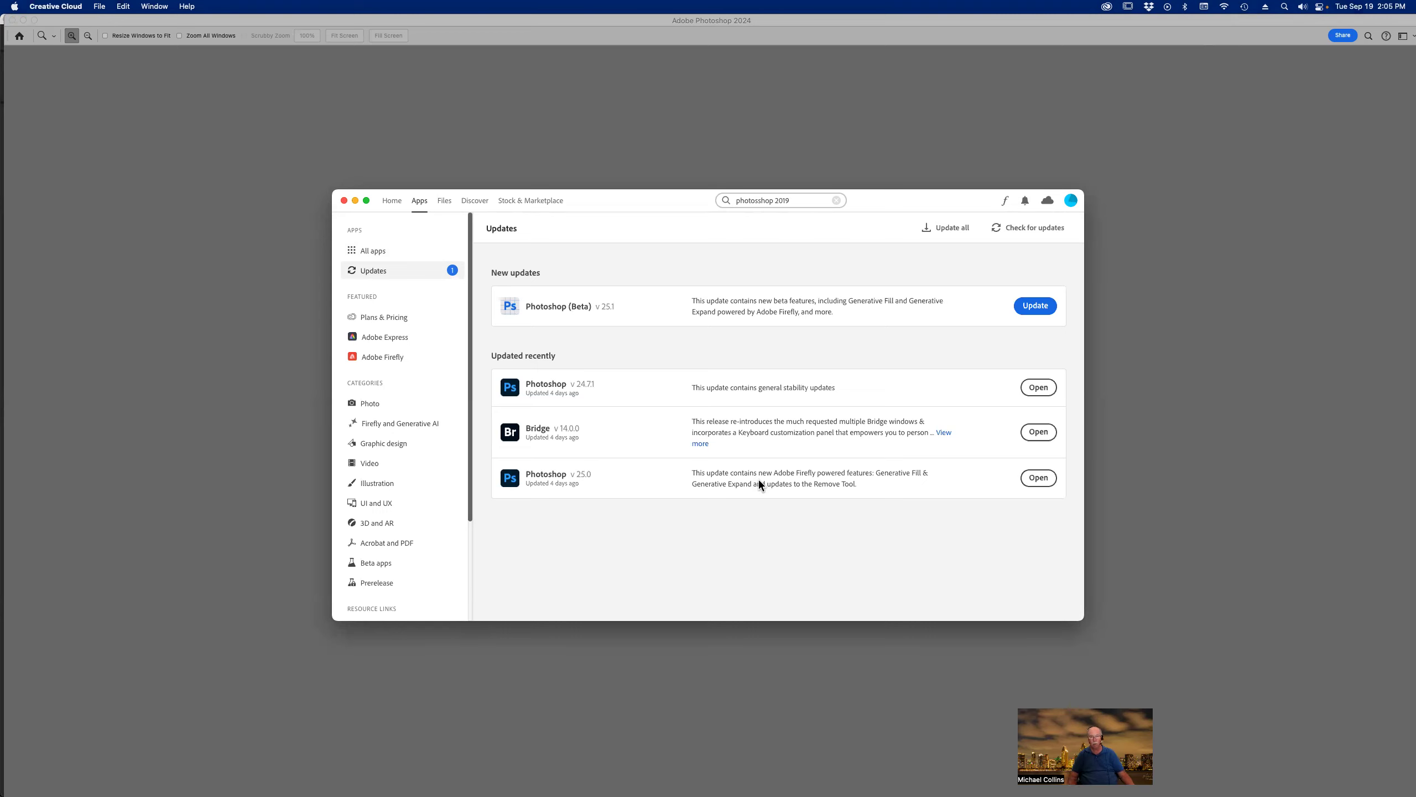
pyautogui.press('Return')
pyautogui.click(814, 200)
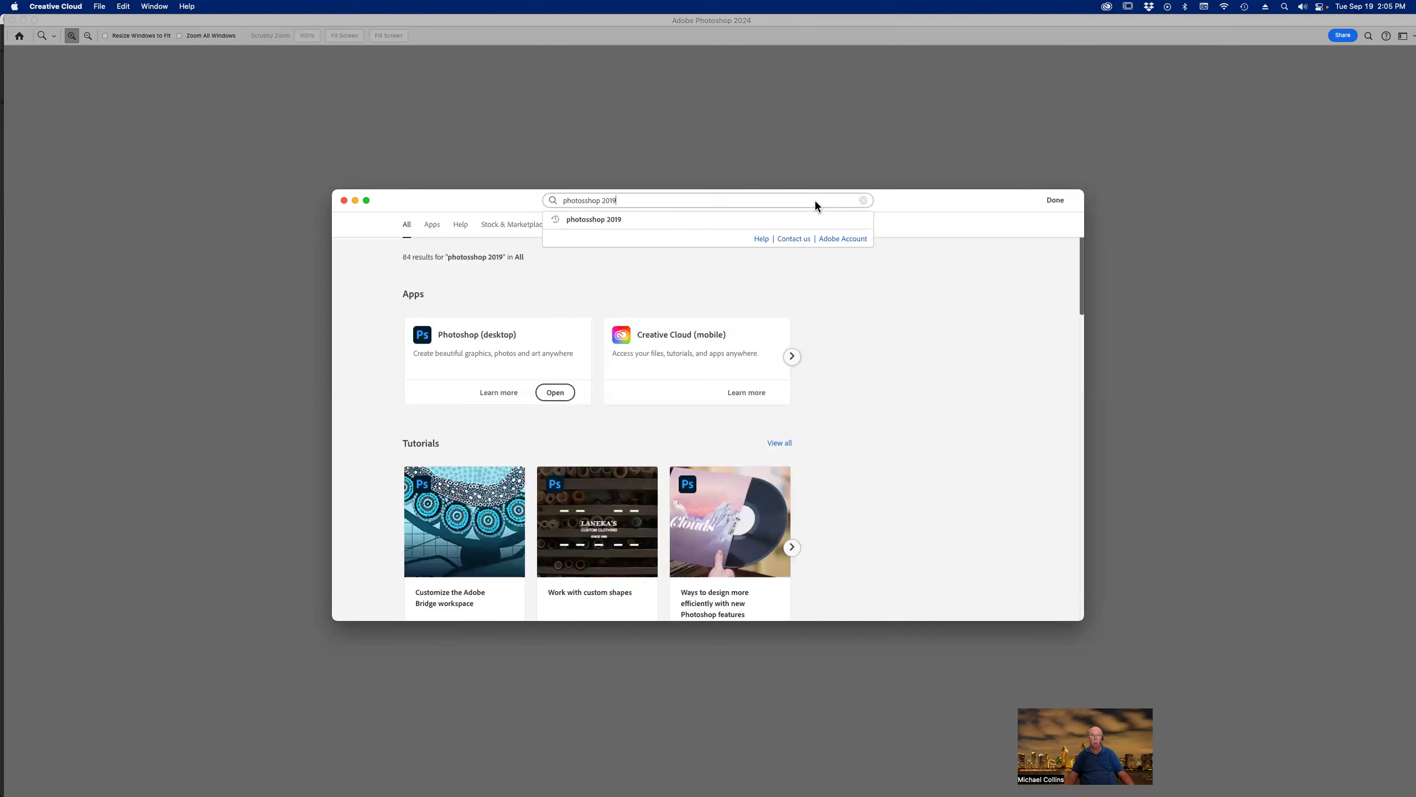
pyautogui.click(864, 200)
pyautogui.click(916, 205)
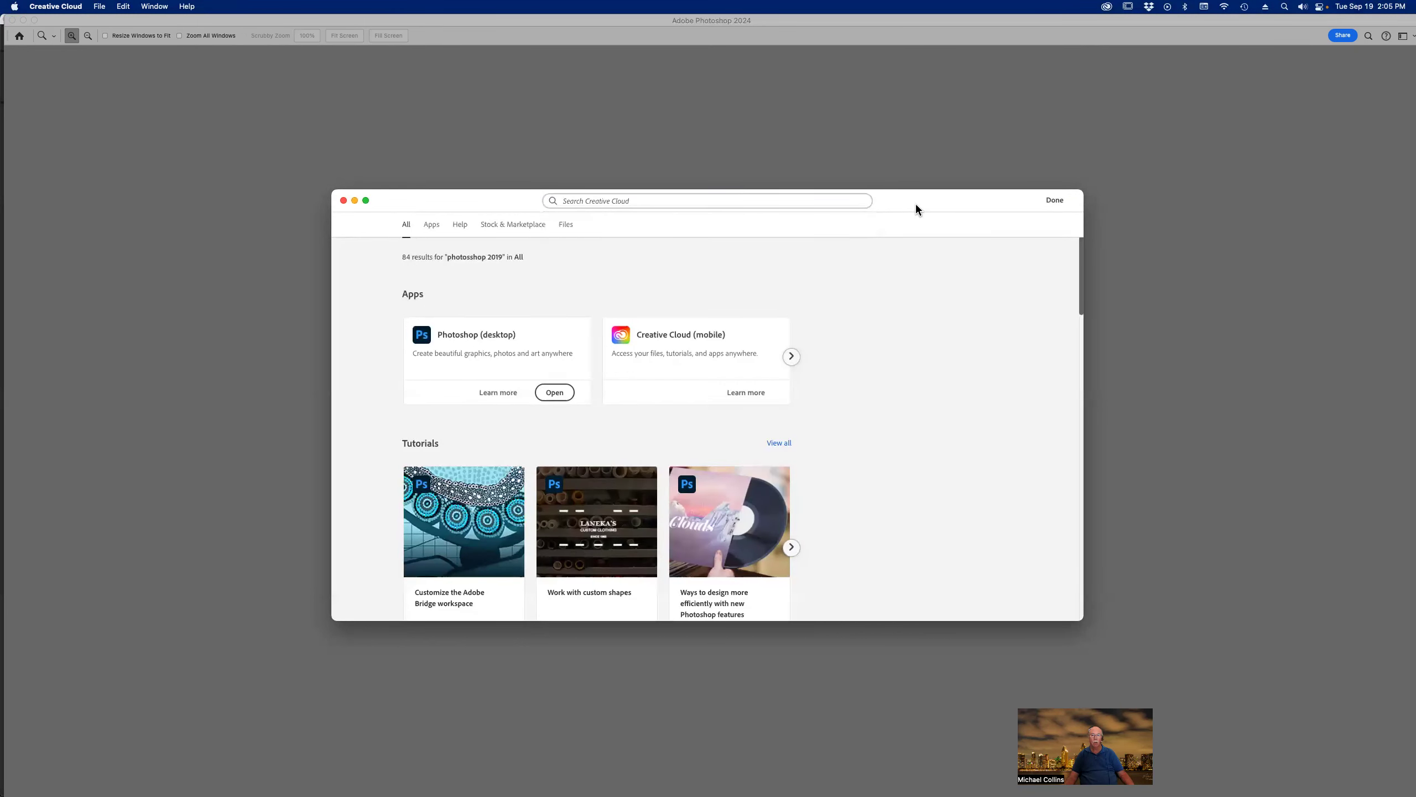
pyautogui.click(431, 225)
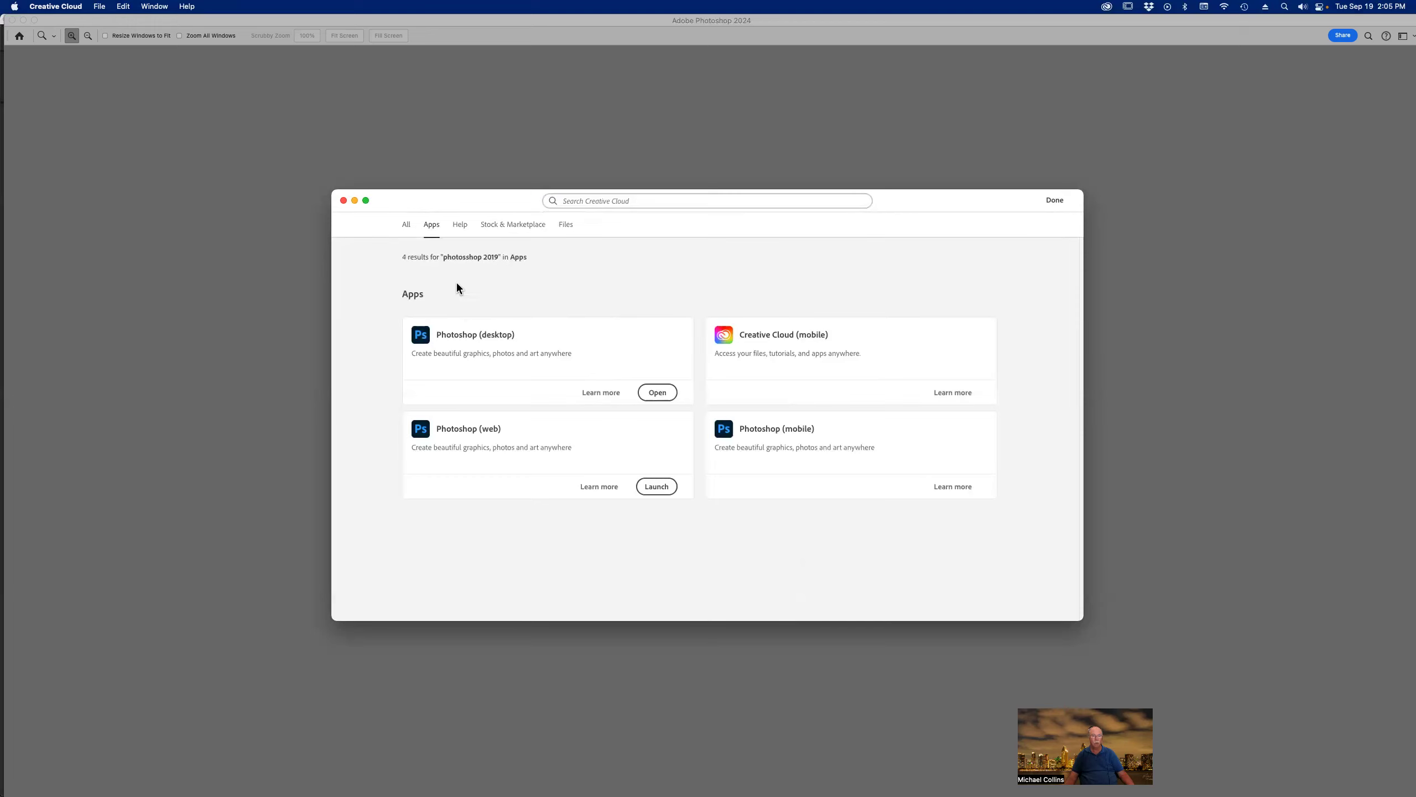
pyautogui.click(407, 225)
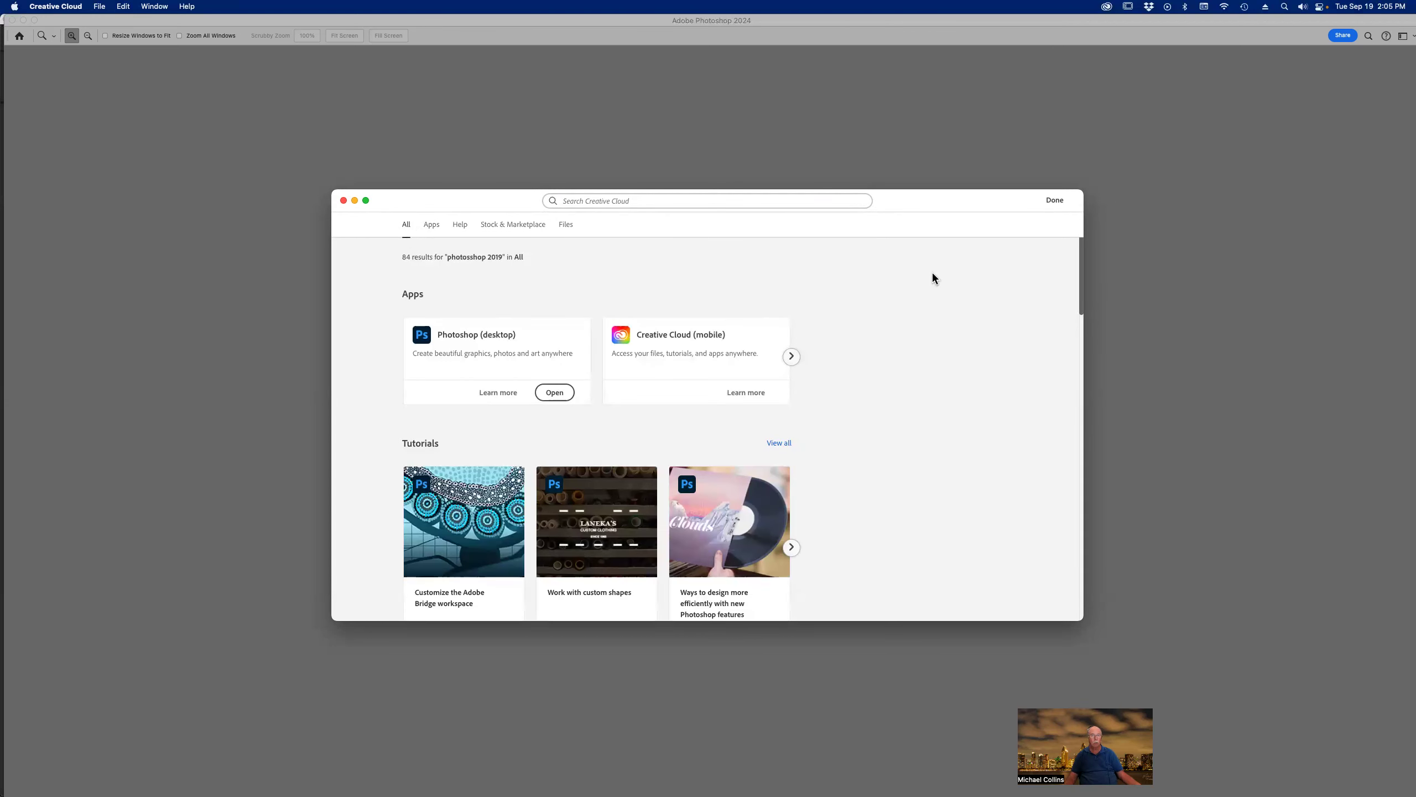
pyautogui.click(1055, 200)
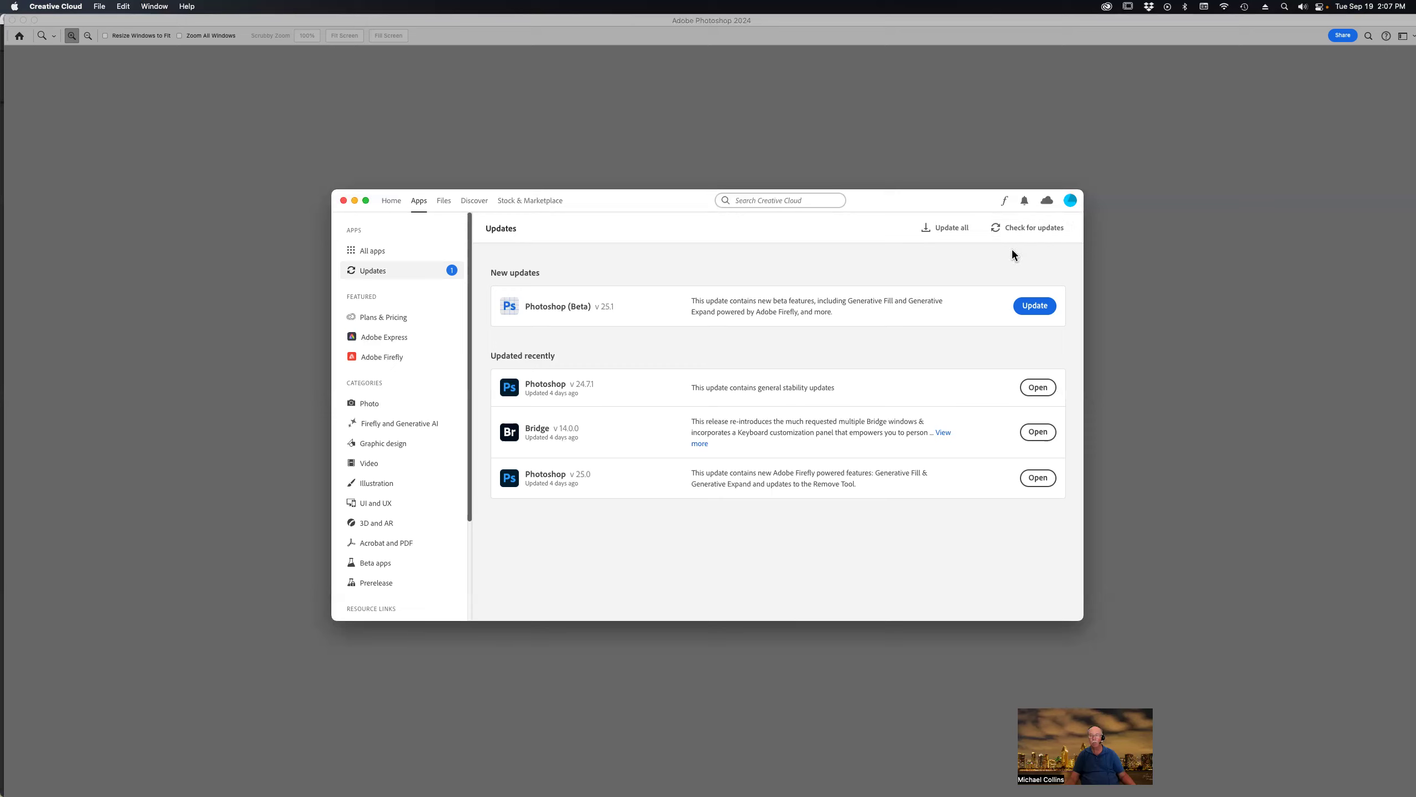
# Create a new blank white 960 x 653 px document and select the entire canvas
pyautogui.click(343, 200)
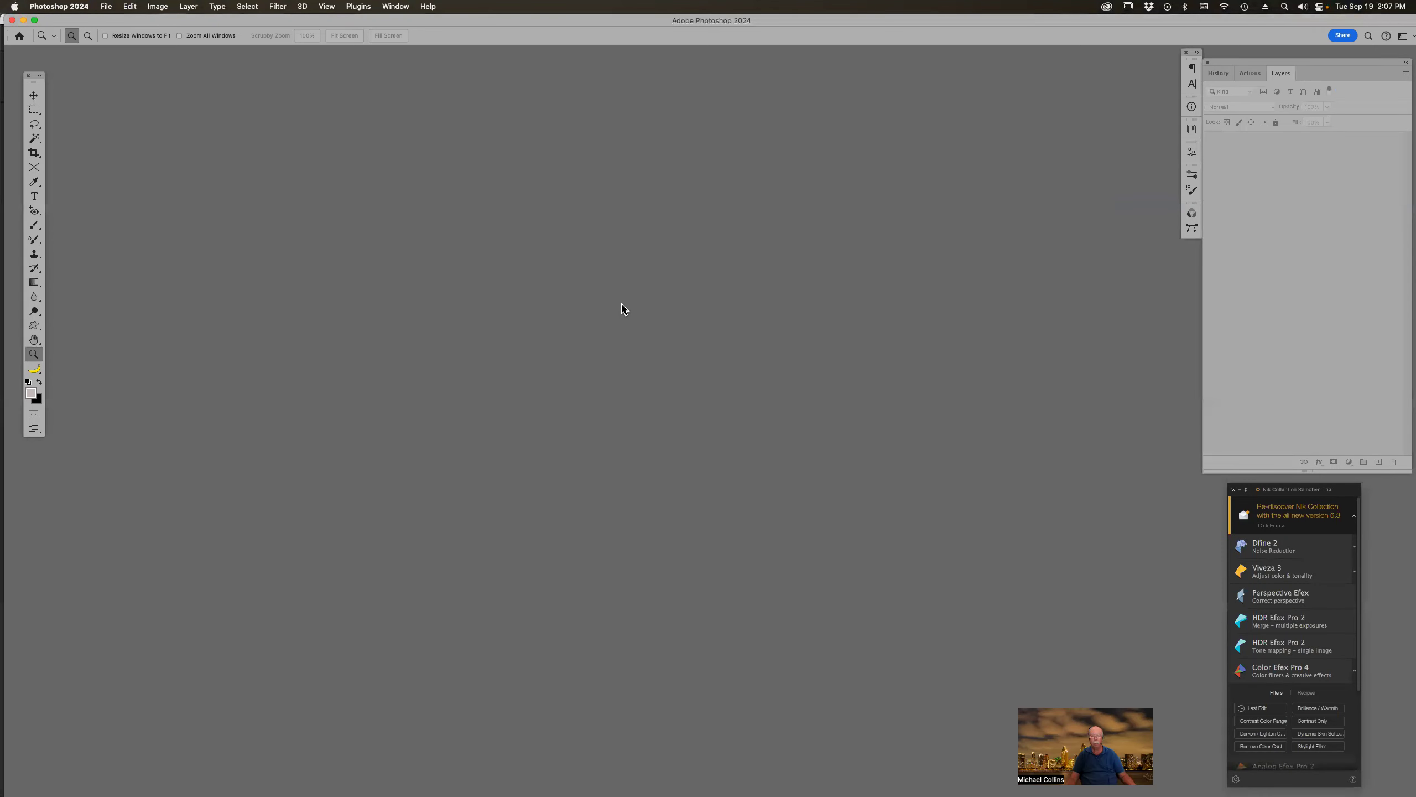
pyautogui.click(719, 777)
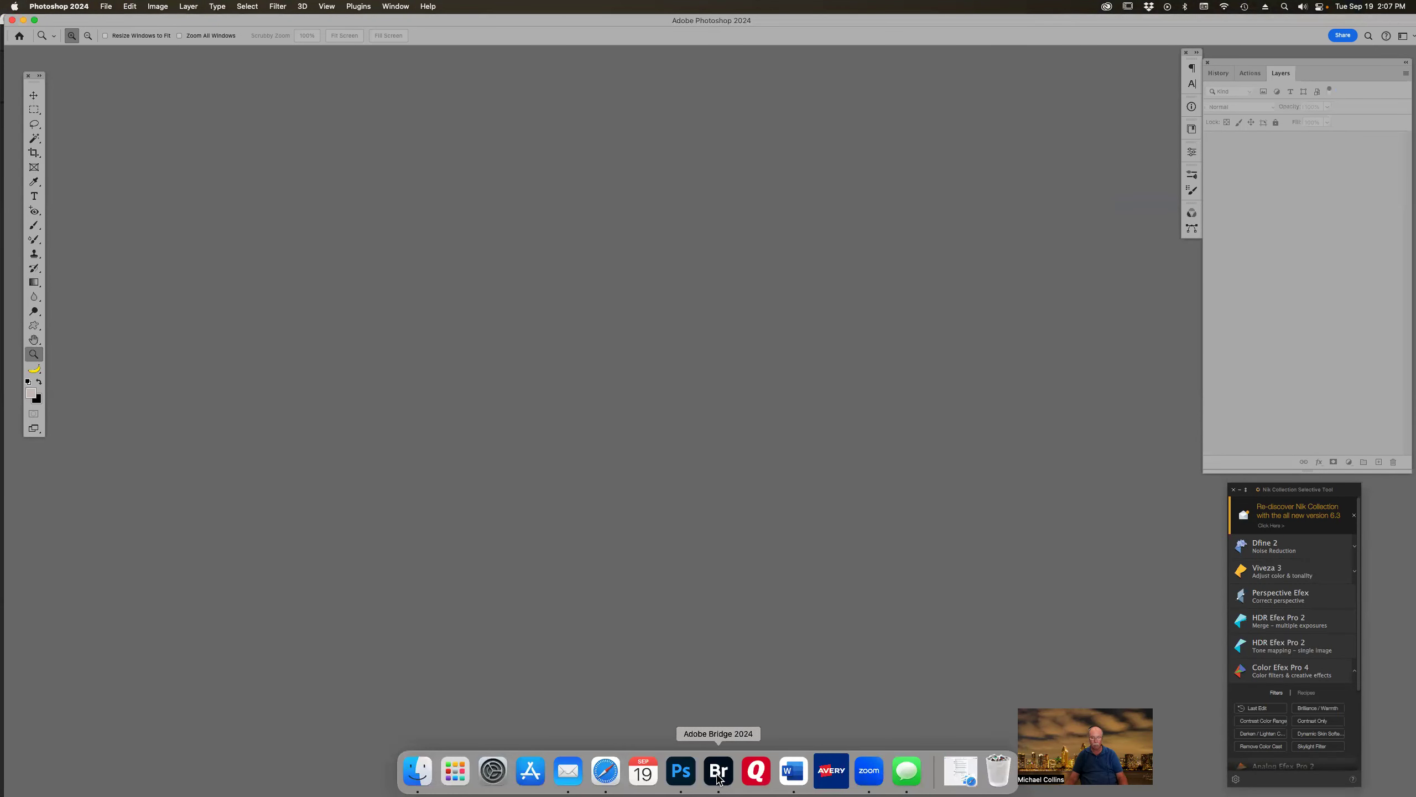
pyautogui.click(680, 776)
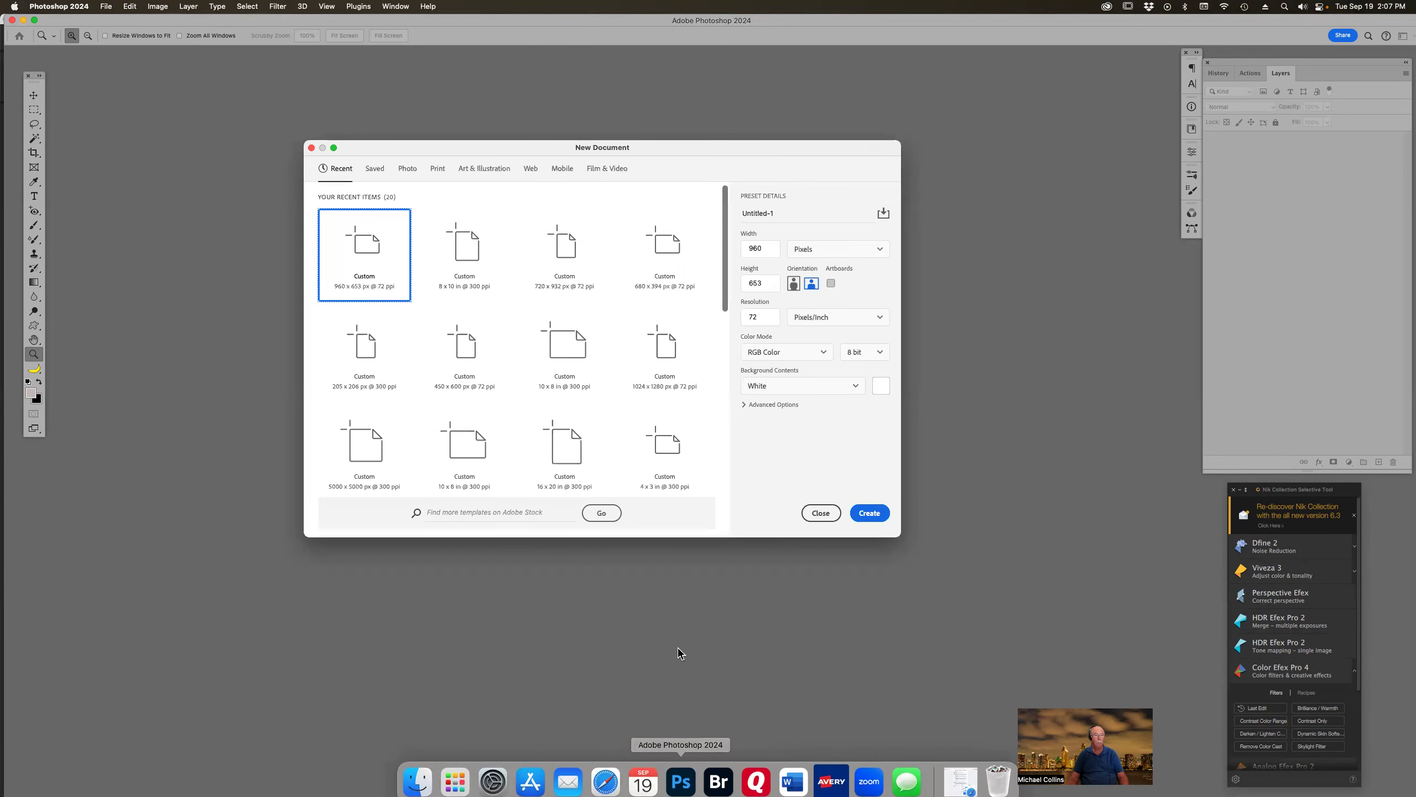
pyautogui.click(871, 514)
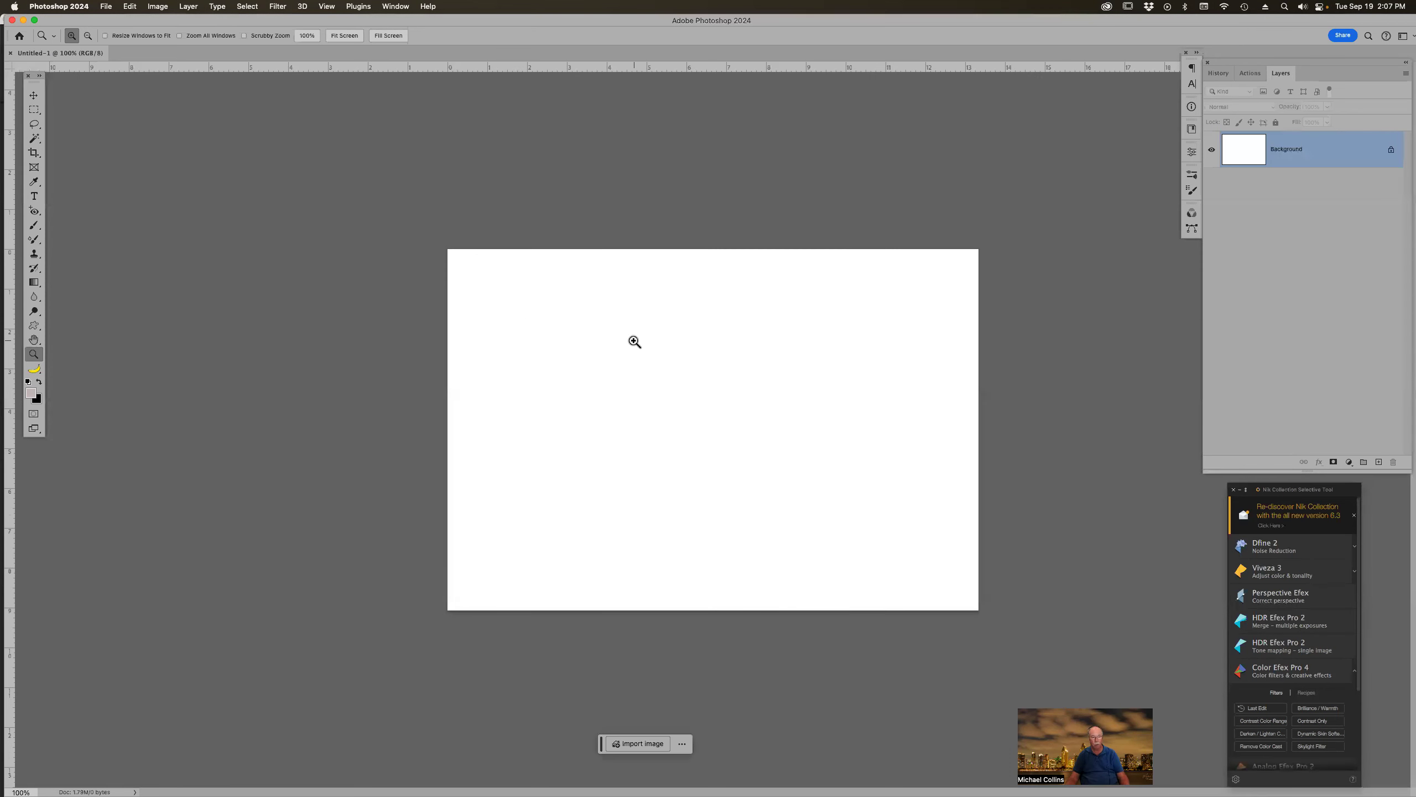
pyautogui.press('super+a')
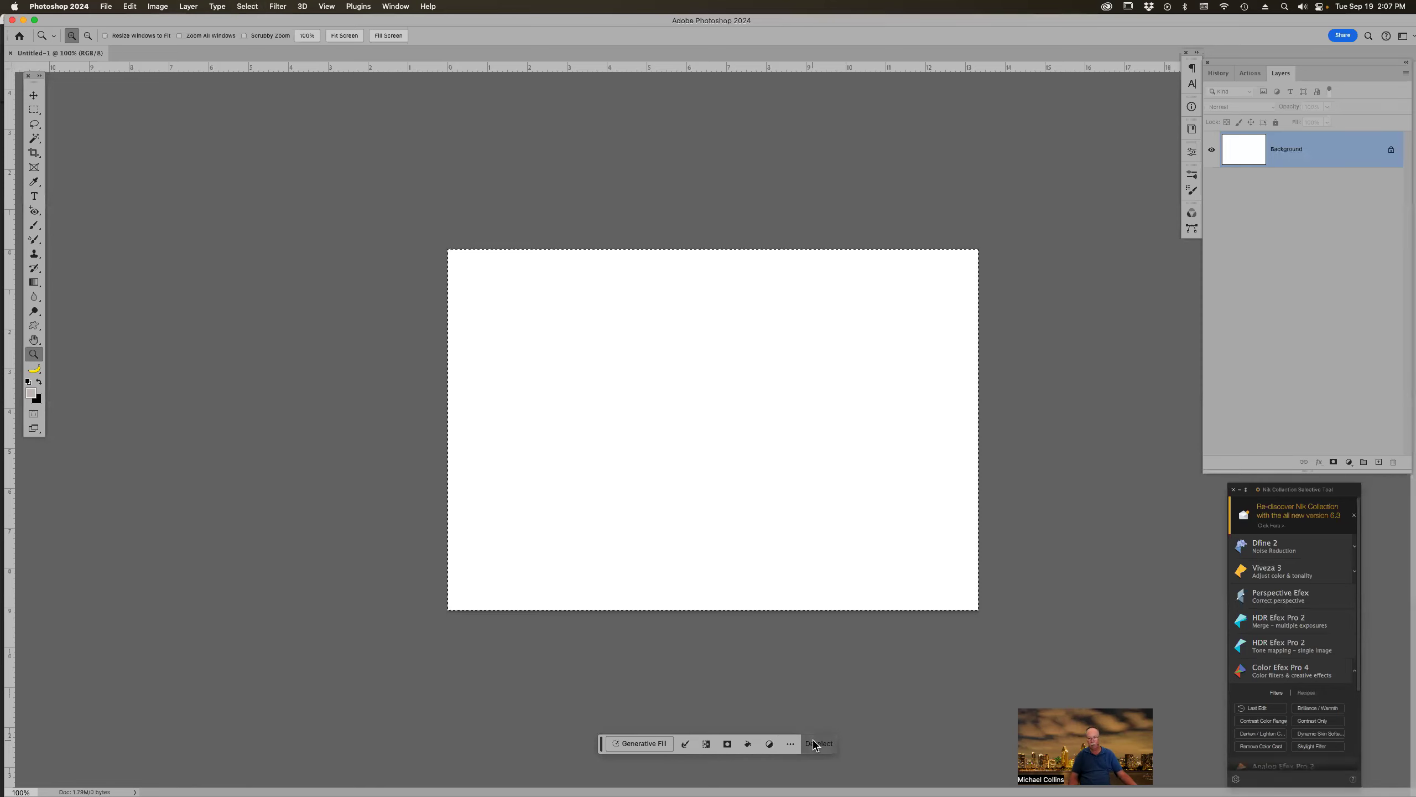
# Reset the contextual task bar's position, move it to the lower left, and pin it there
pyautogui.click(791, 746)
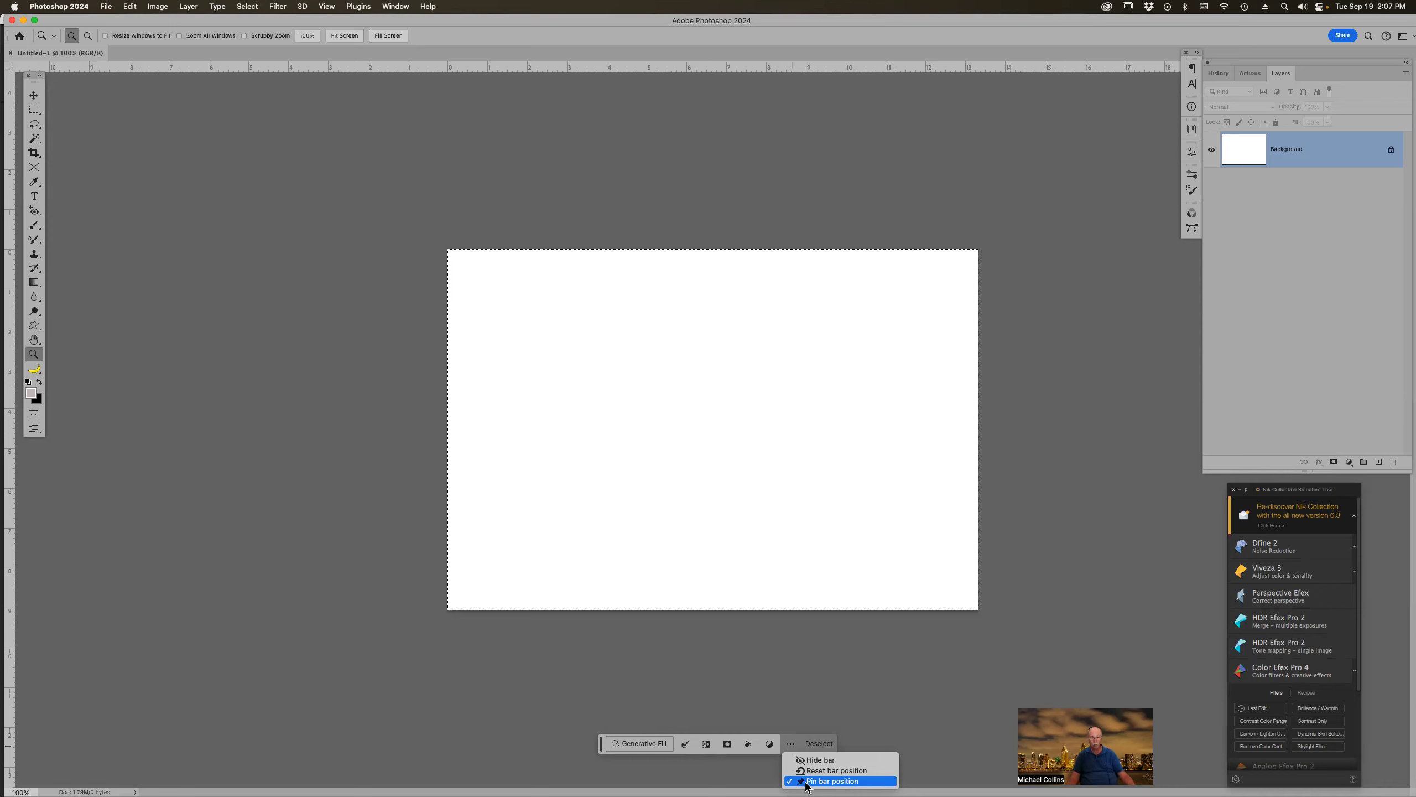
pyautogui.click(835, 771)
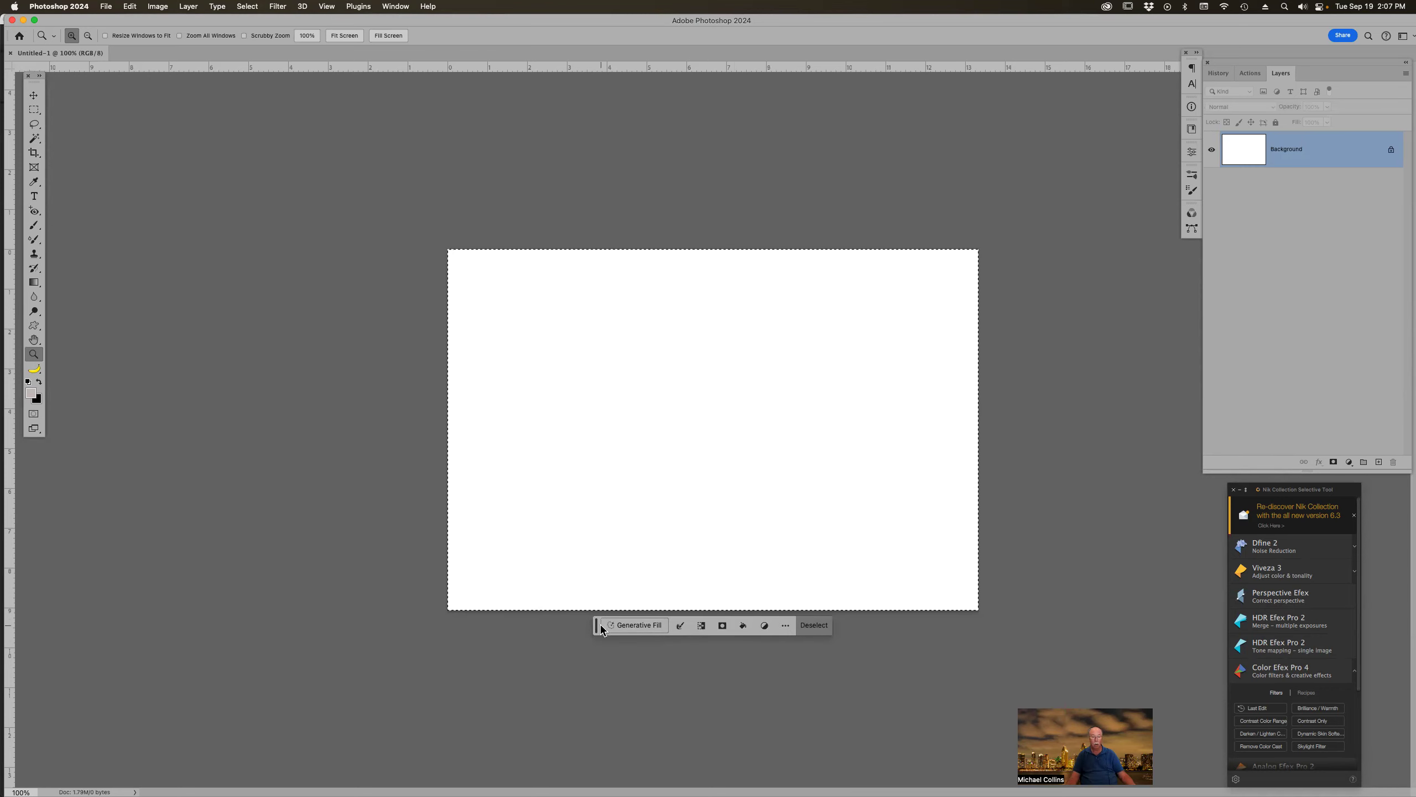
pyautogui.moveTo(596, 628); pyautogui.dragTo(22, 759)
pyautogui.click(213, 761)
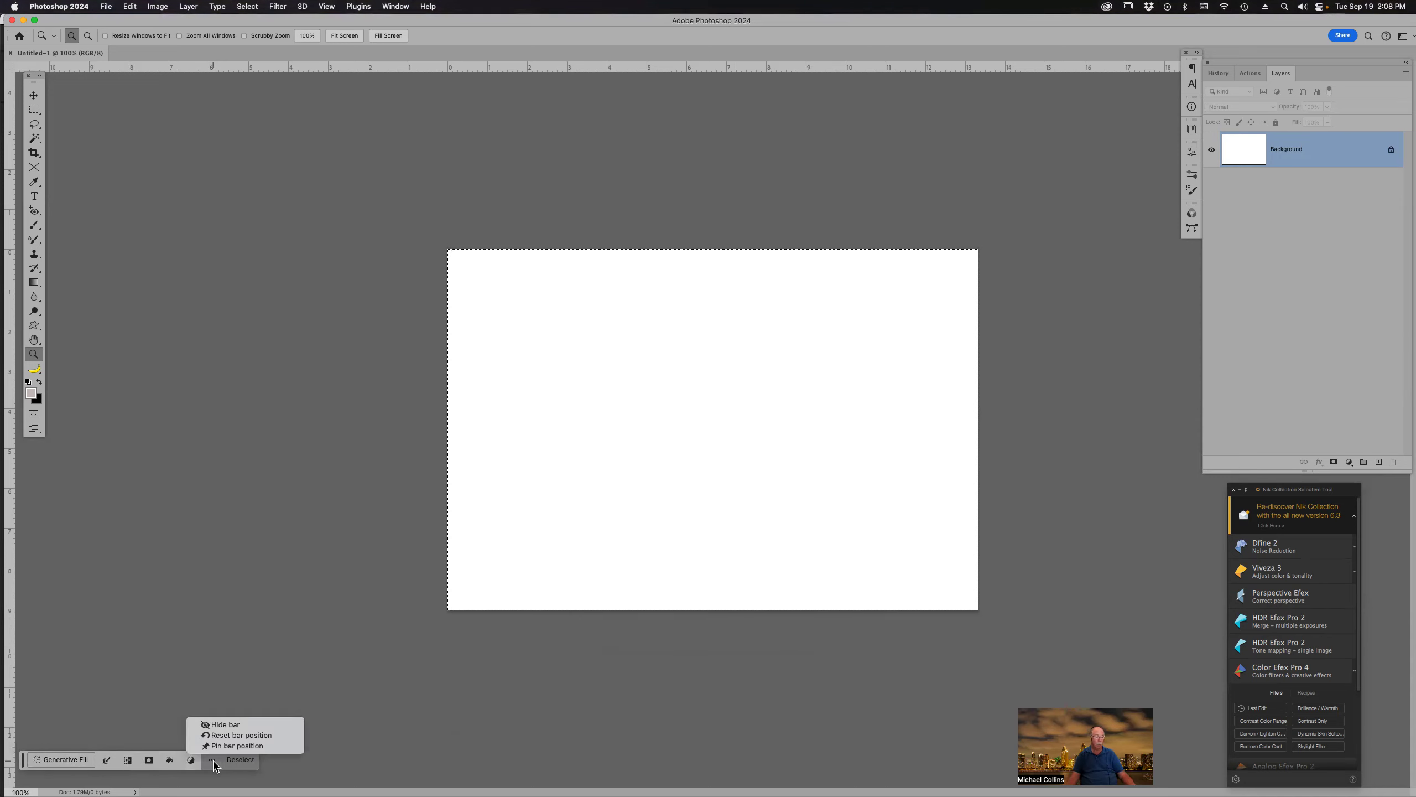
pyautogui.click(249, 747)
pyautogui.moveTo(378, 786)
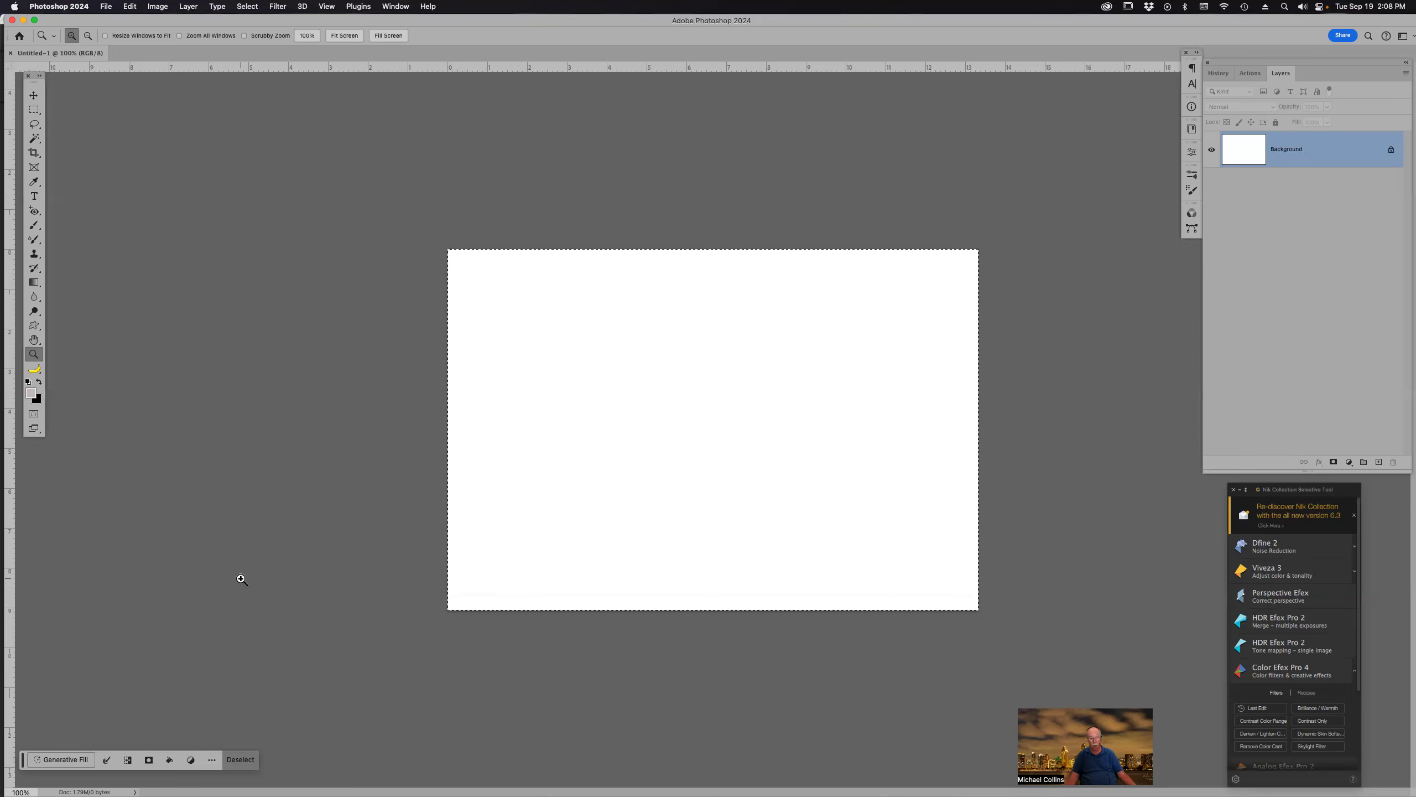
# Reset the task bar, pin it lower in the centre, hide it, then re-enable it from Window
pyautogui.click(212, 760)
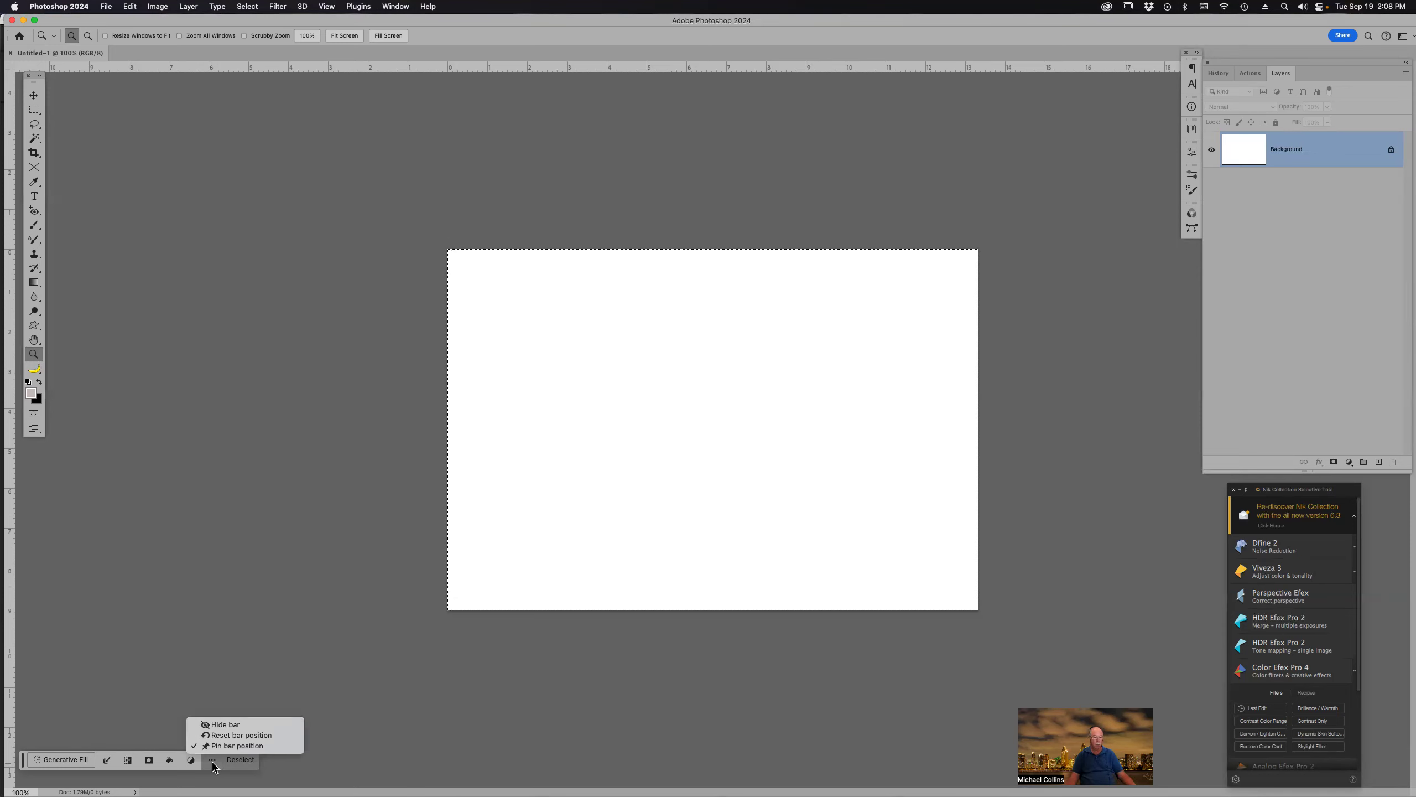
pyautogui.click(284, 735)
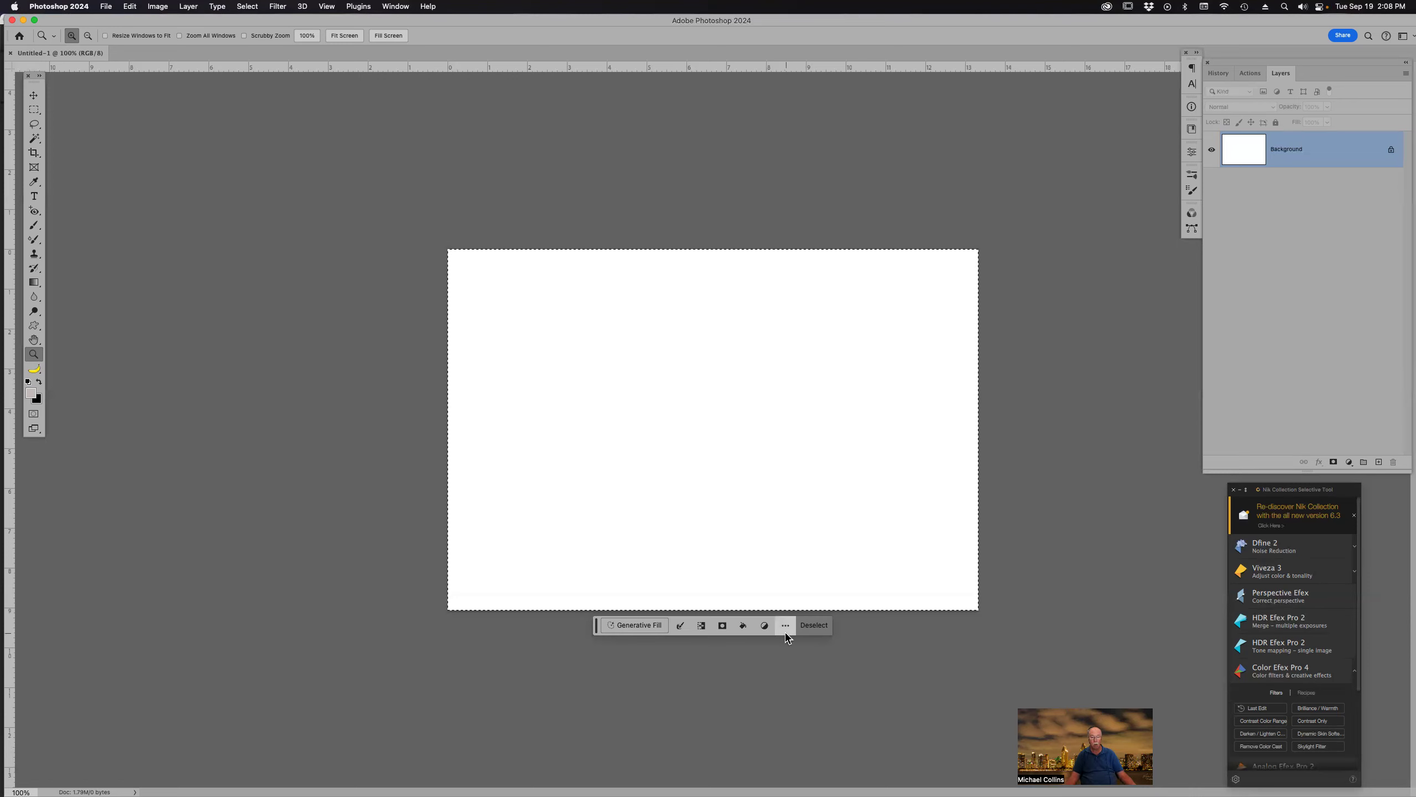
pyautogui.moveTo(594, 629); pyautogui.dragTo(586, 771)
pyautogui.click(777, 766)
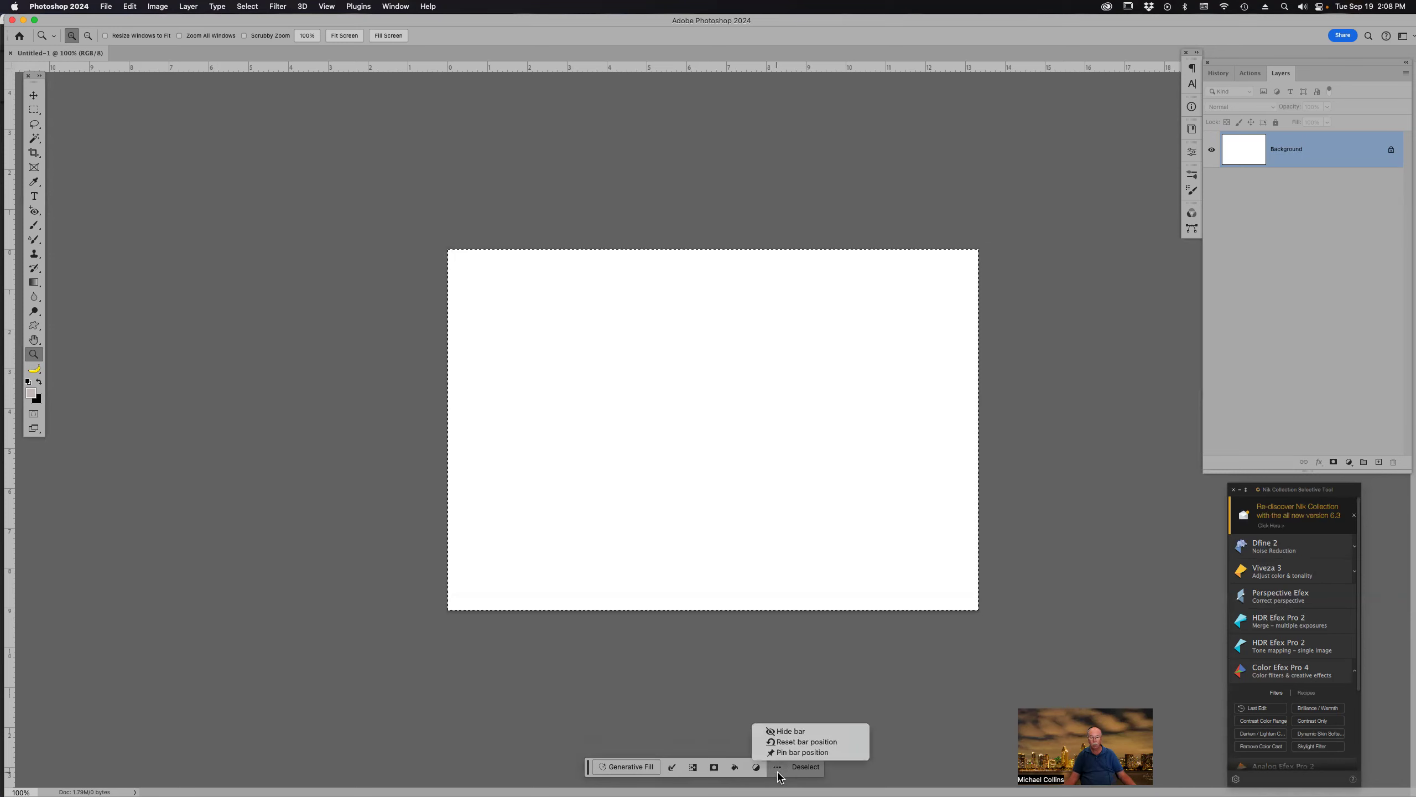
pyautogui.click(784, 753)
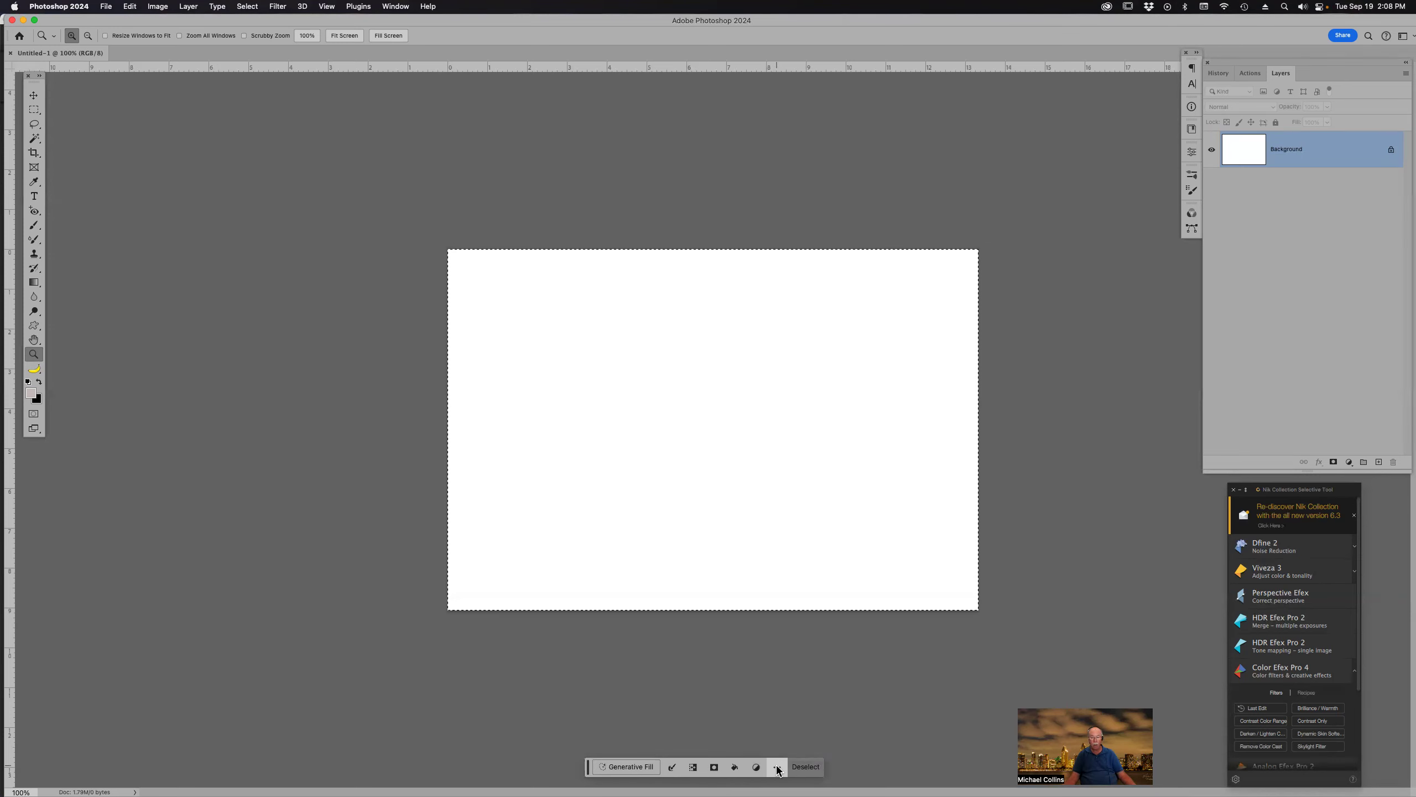
pyautogui.click(777, 767)
pyautogui.click(799, 735)
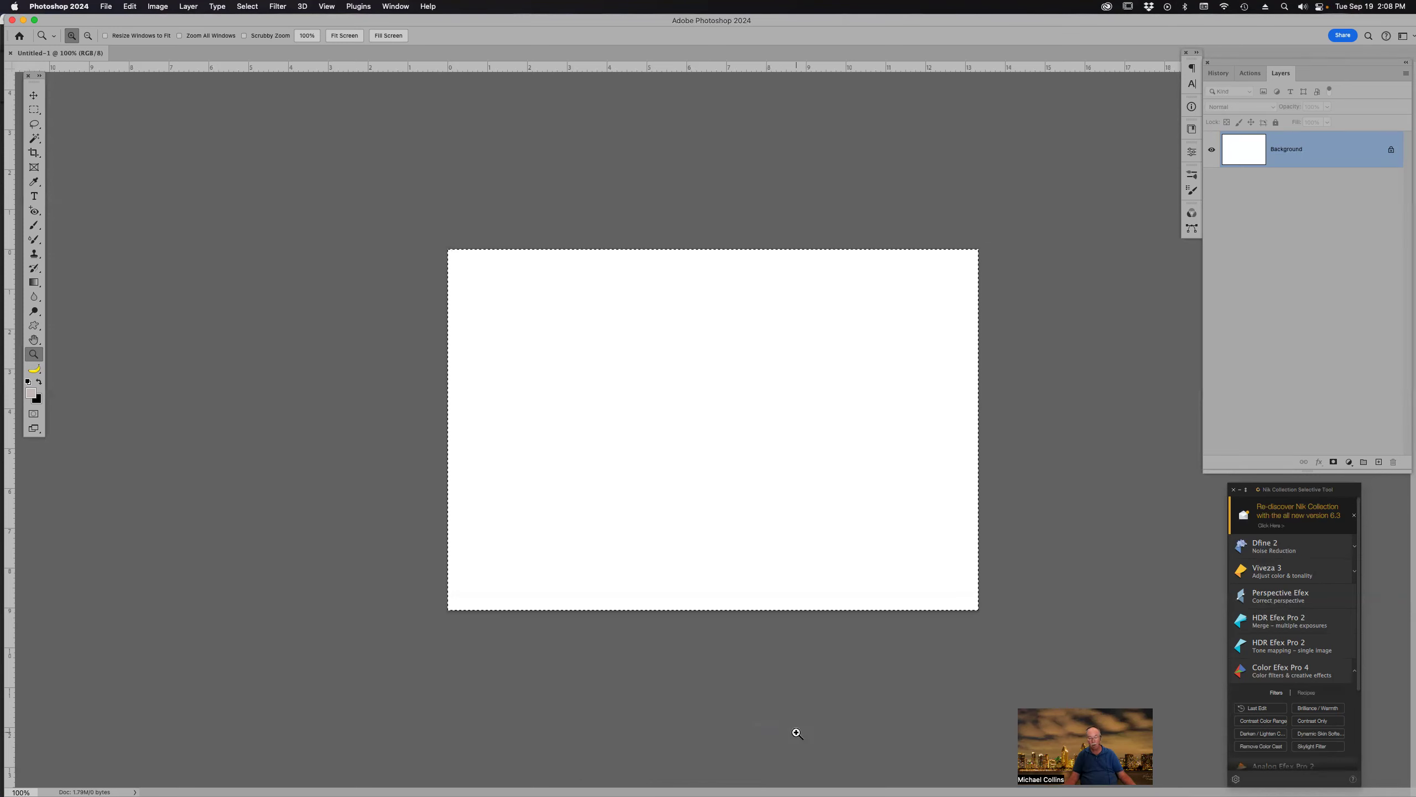
pyautogui.click(403, 6)
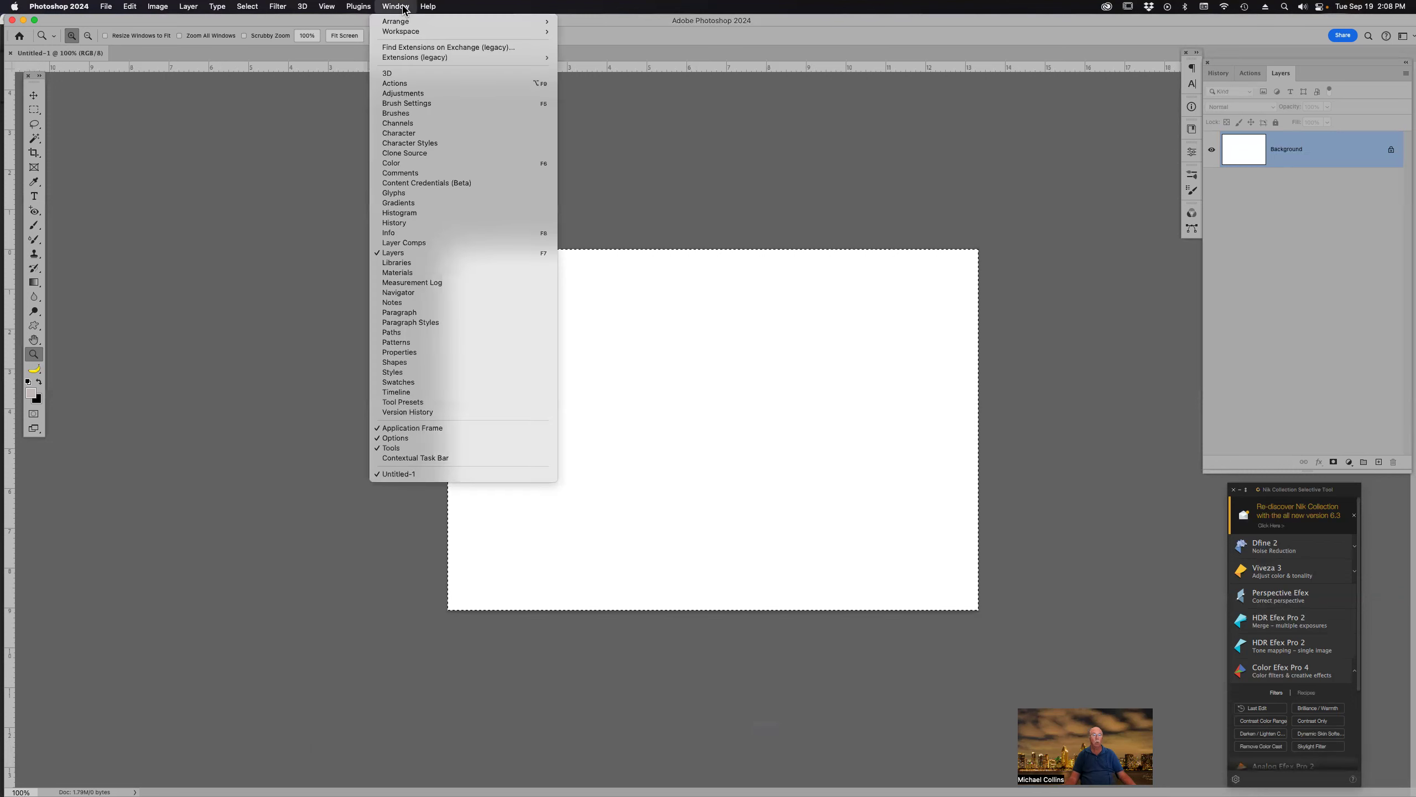
pyautogui.click(419, 459)
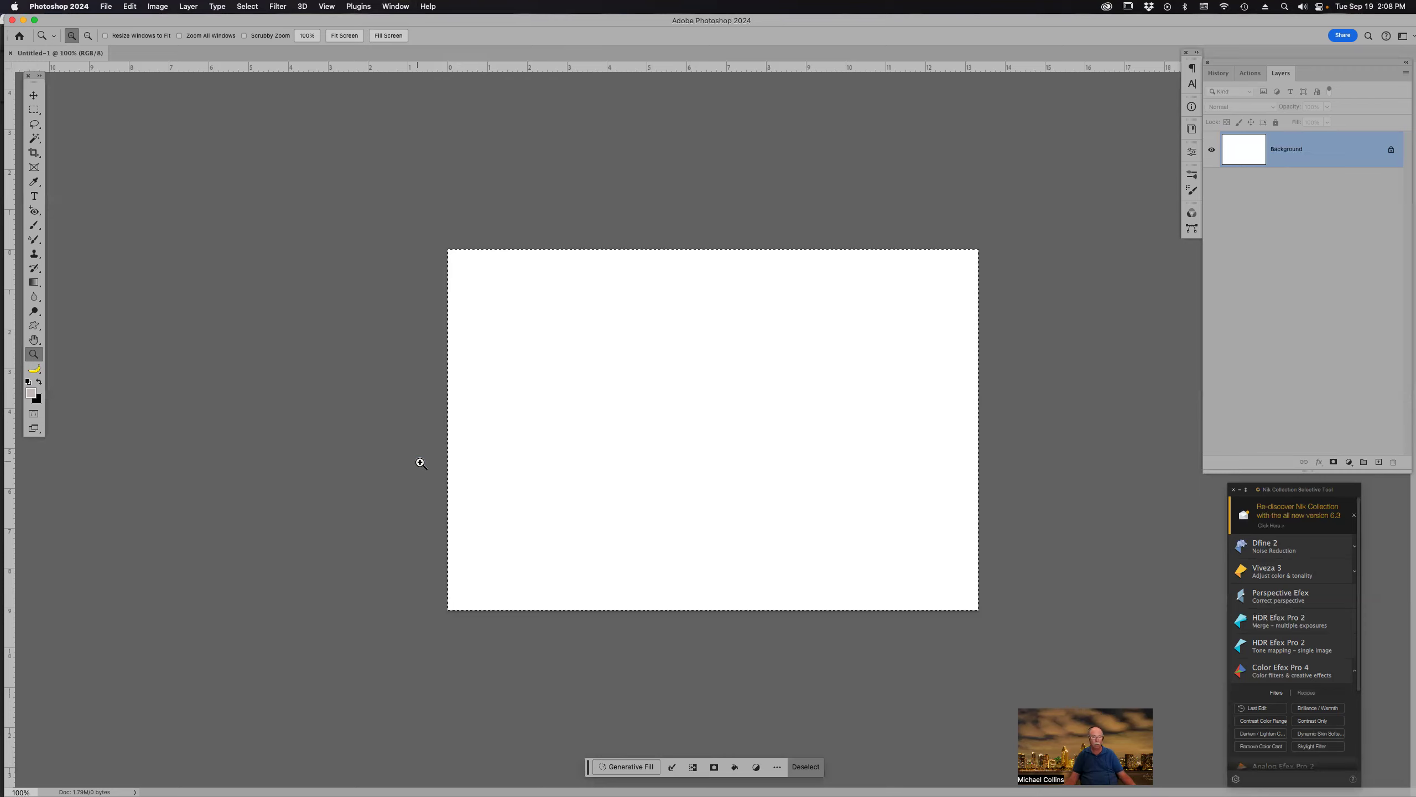
# Accept the AI guidelines and Generative Fill the whole canvas with the prompt 'Photoshop party'
pyautogui.click(618, 768)
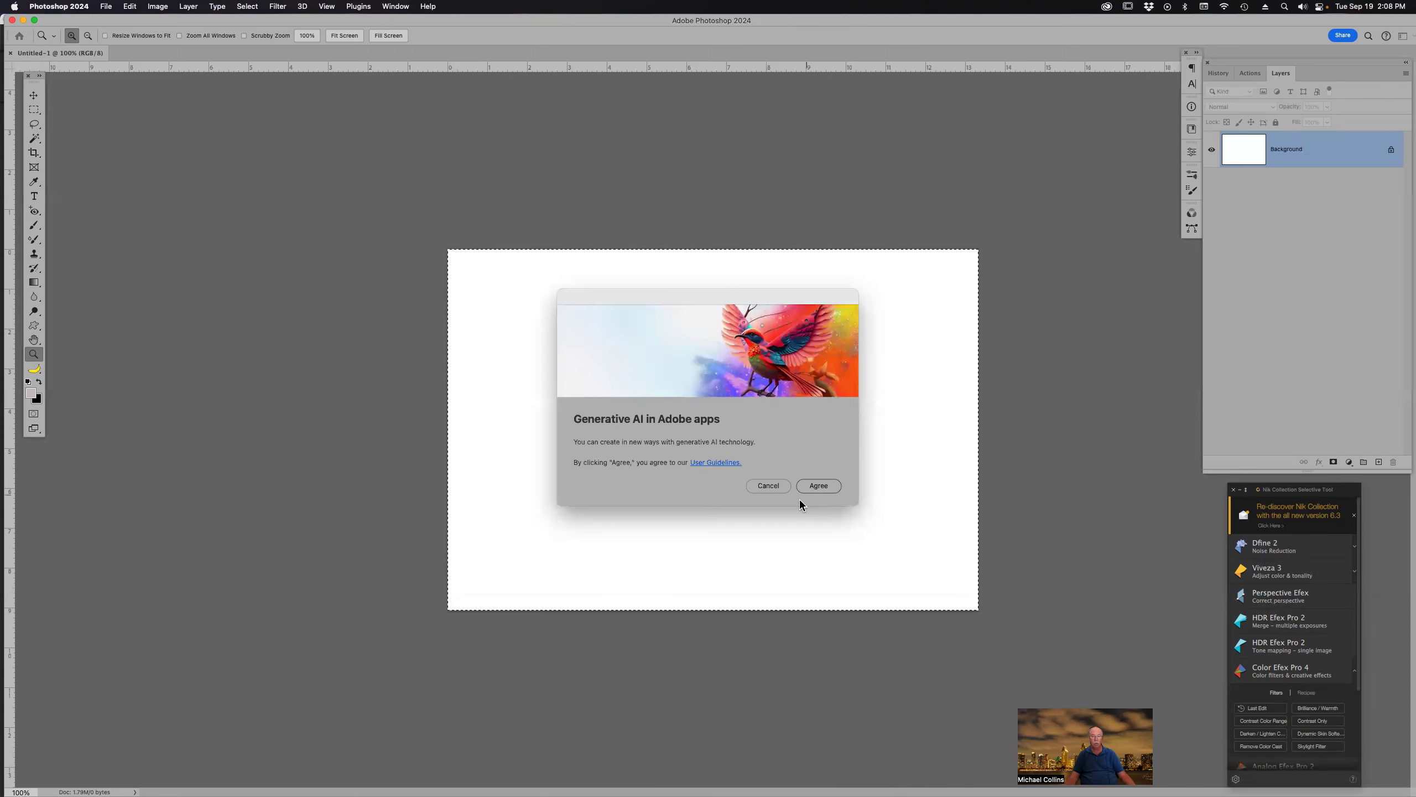
pyautogui.click(819, 486)
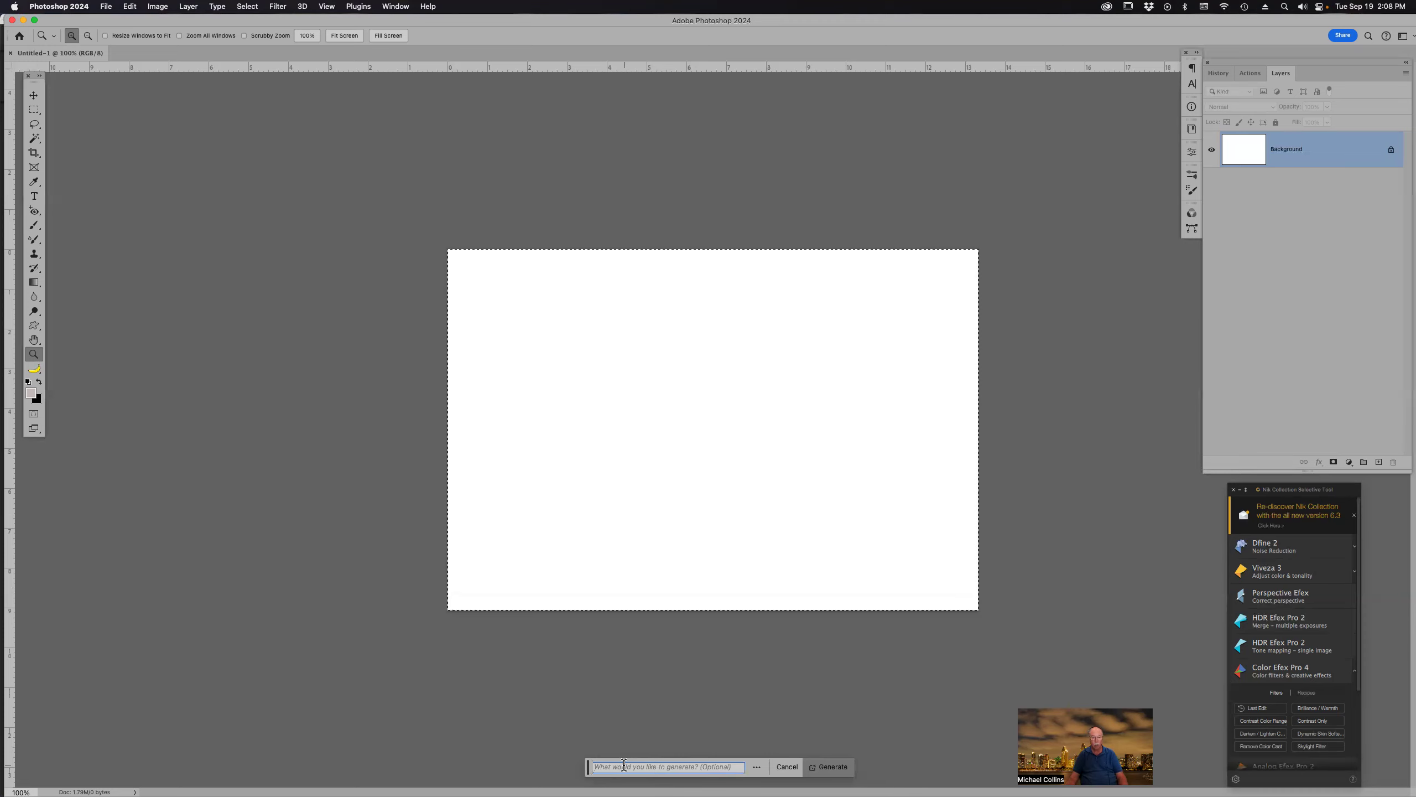
pyautogui.write('Photoshop pa')
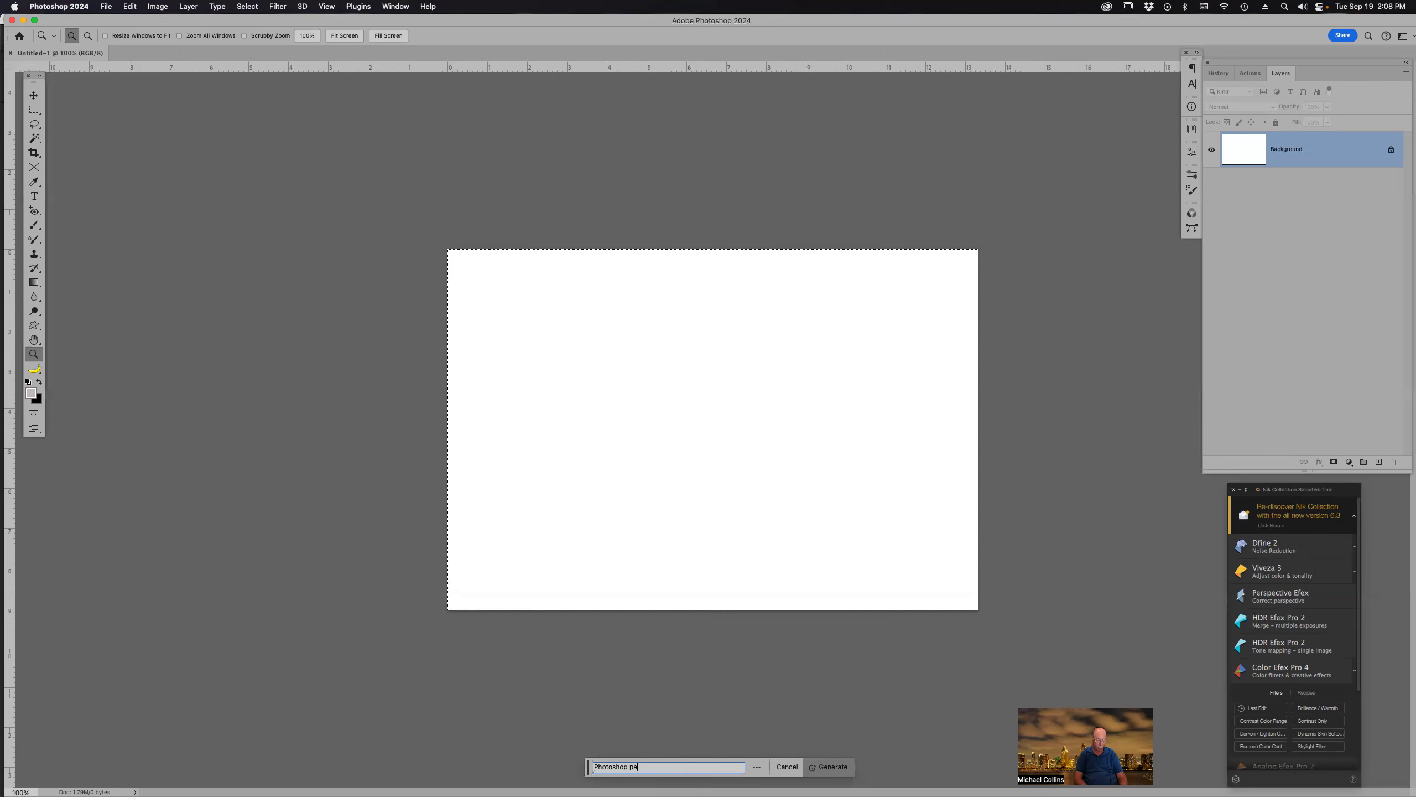
pyautogui.write('rty')
pyautogui.press('Return')
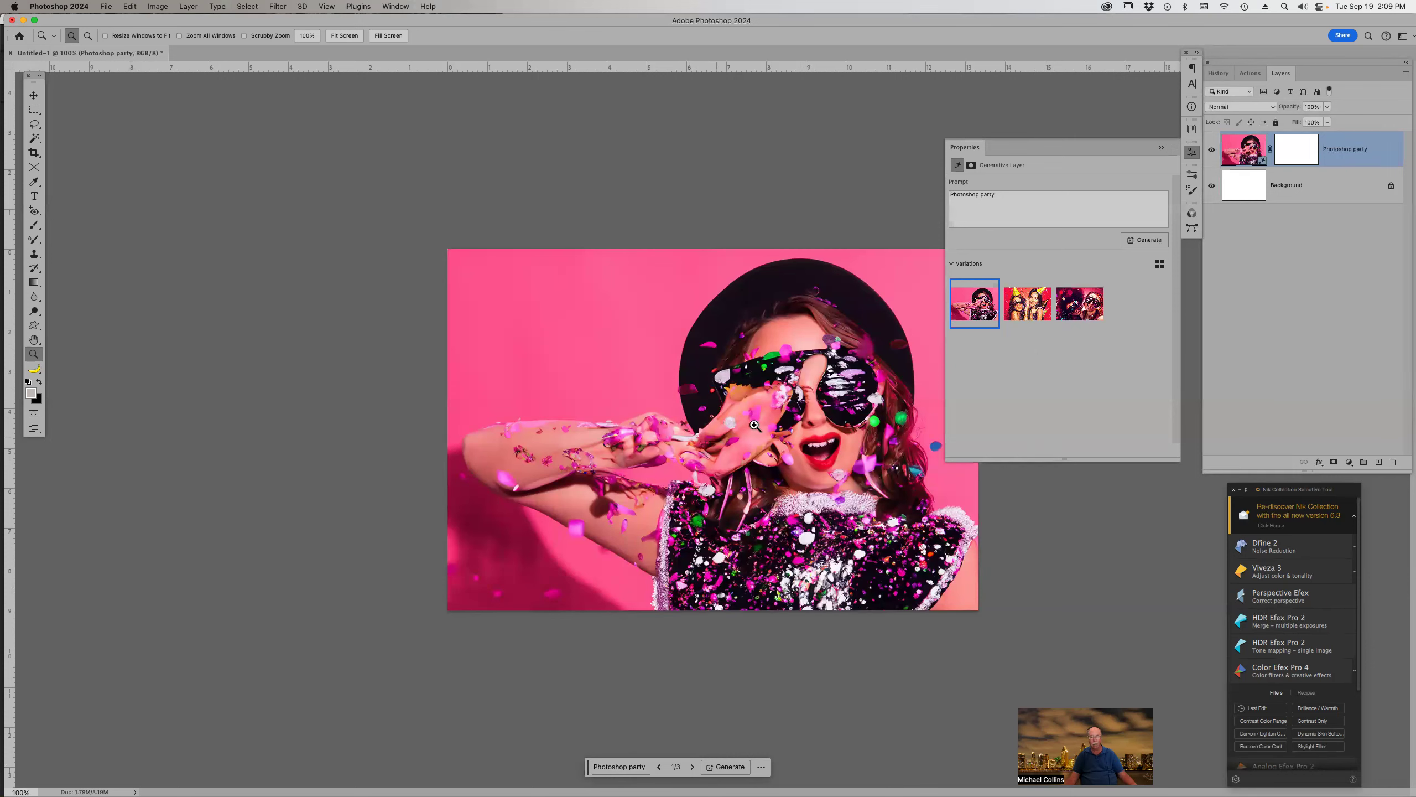
# Compare the three generated Photoshop party variations in the Properties panel
pyautogui.click(1028, 304)
pyautogui.click(1086, 315)
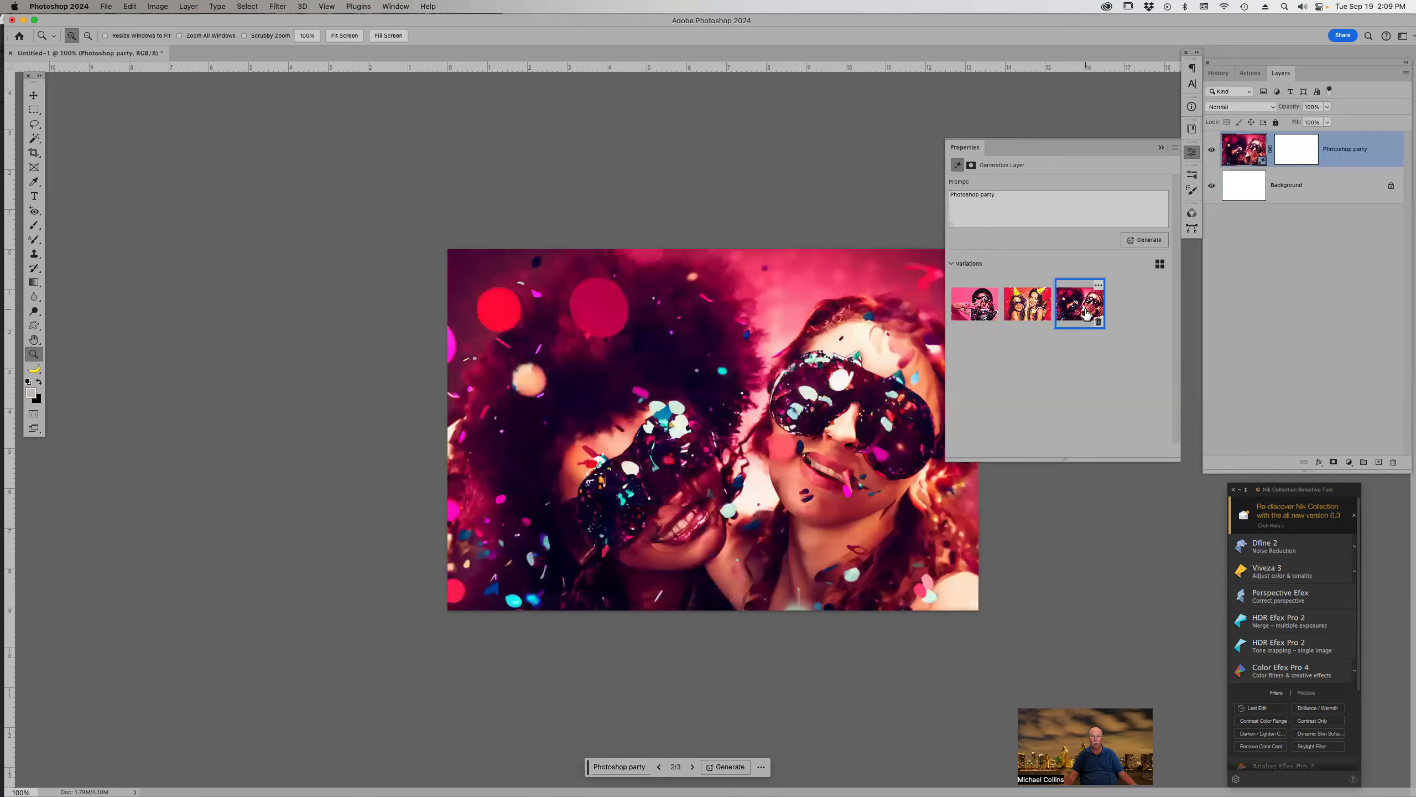
pyautogui.click(1028, 307)
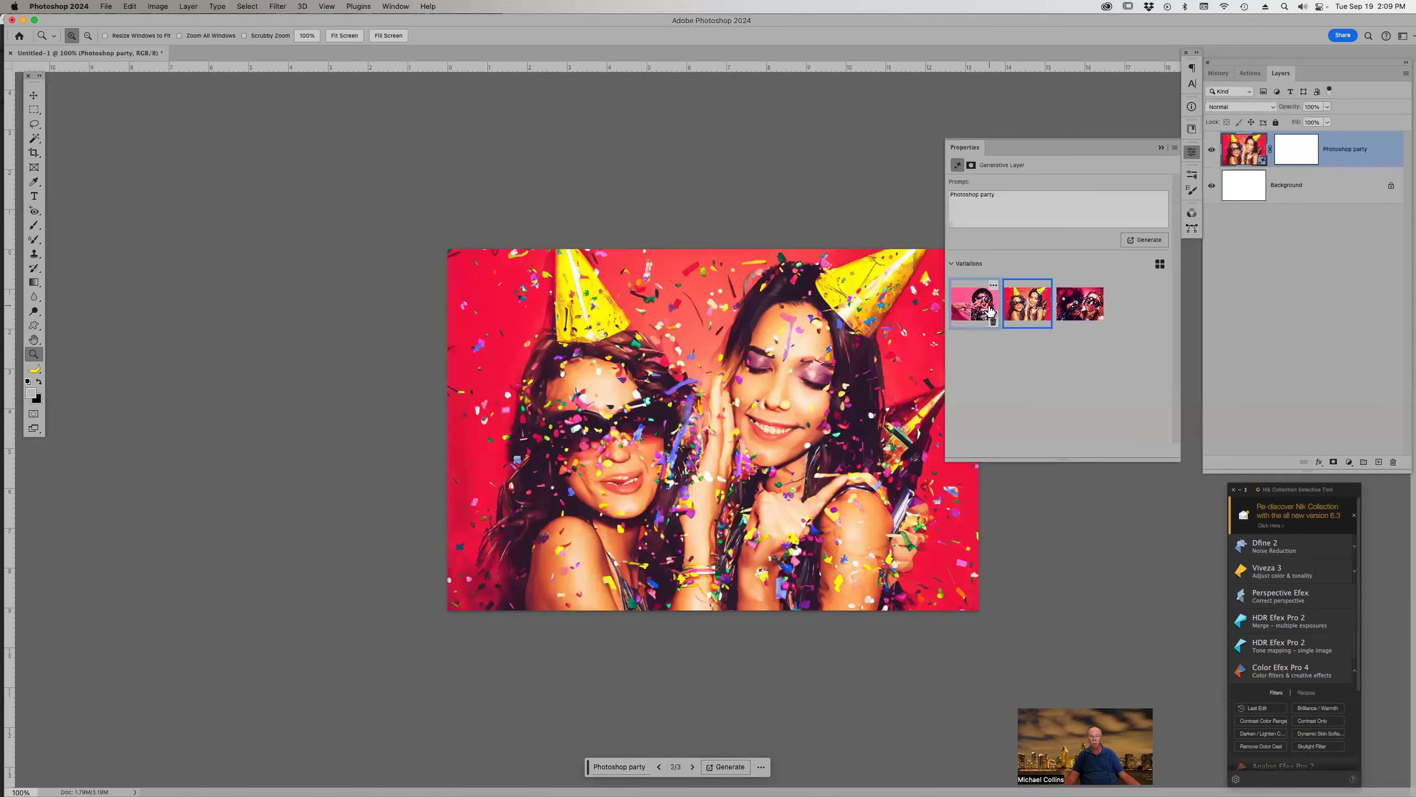
pyautogui.click(990, 310)
pyautogui.click(1028, 306)
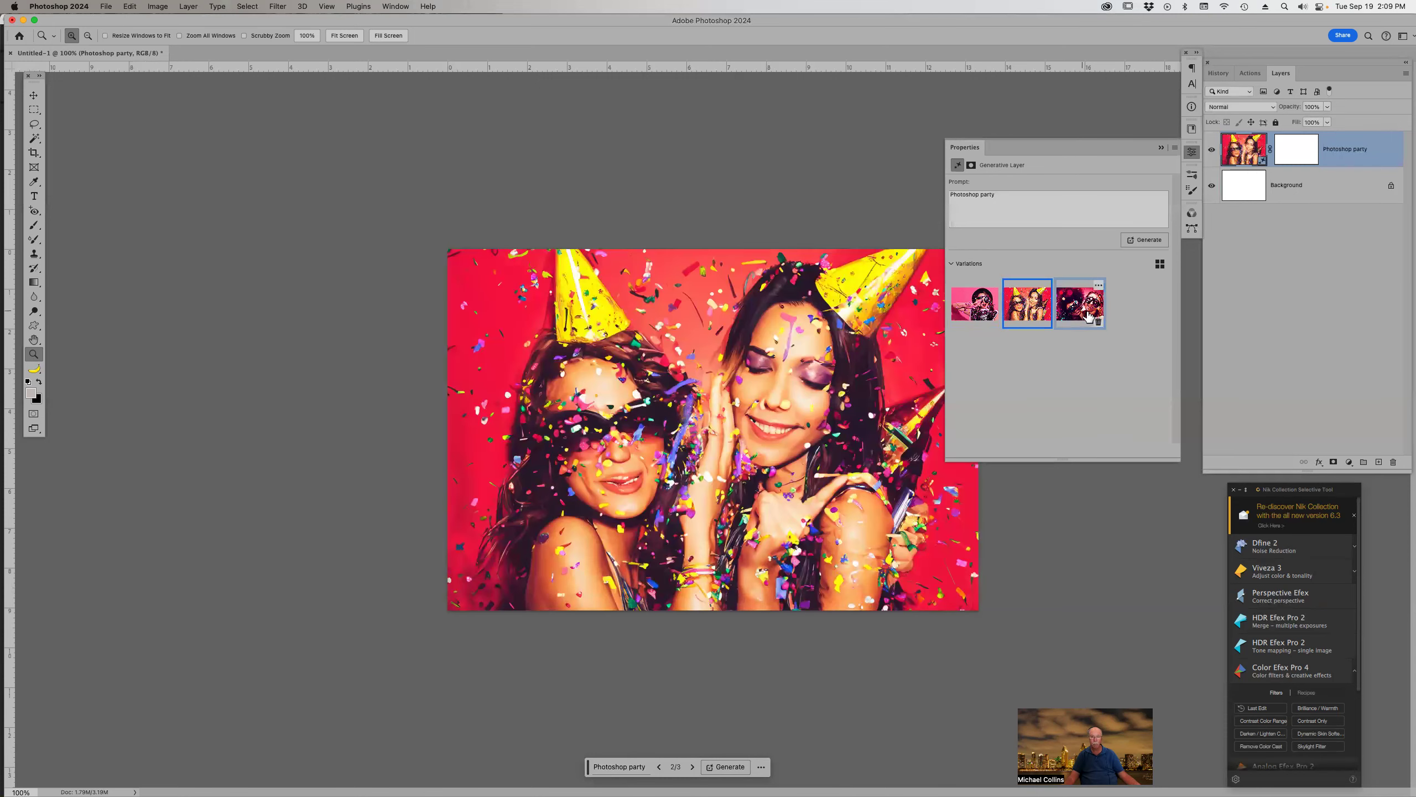
pyautogui.click(1080, 308)
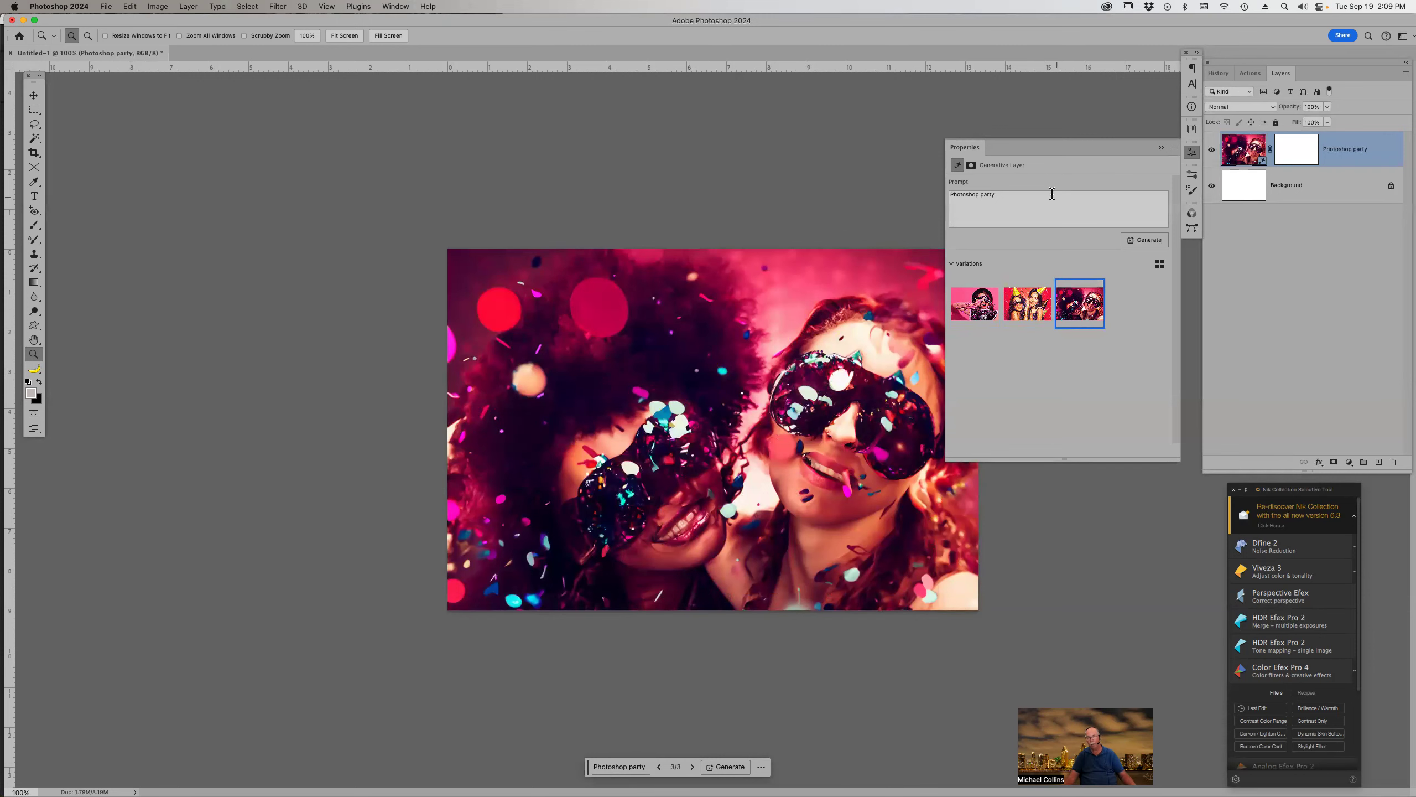
# Undo the generated party layer, close the Properties panel, and close the untitled document
pyautogui.press('super+z')
pyautogui.press('super+z')
pyautogui.press('super+z')
pyautogui.press('super+z')
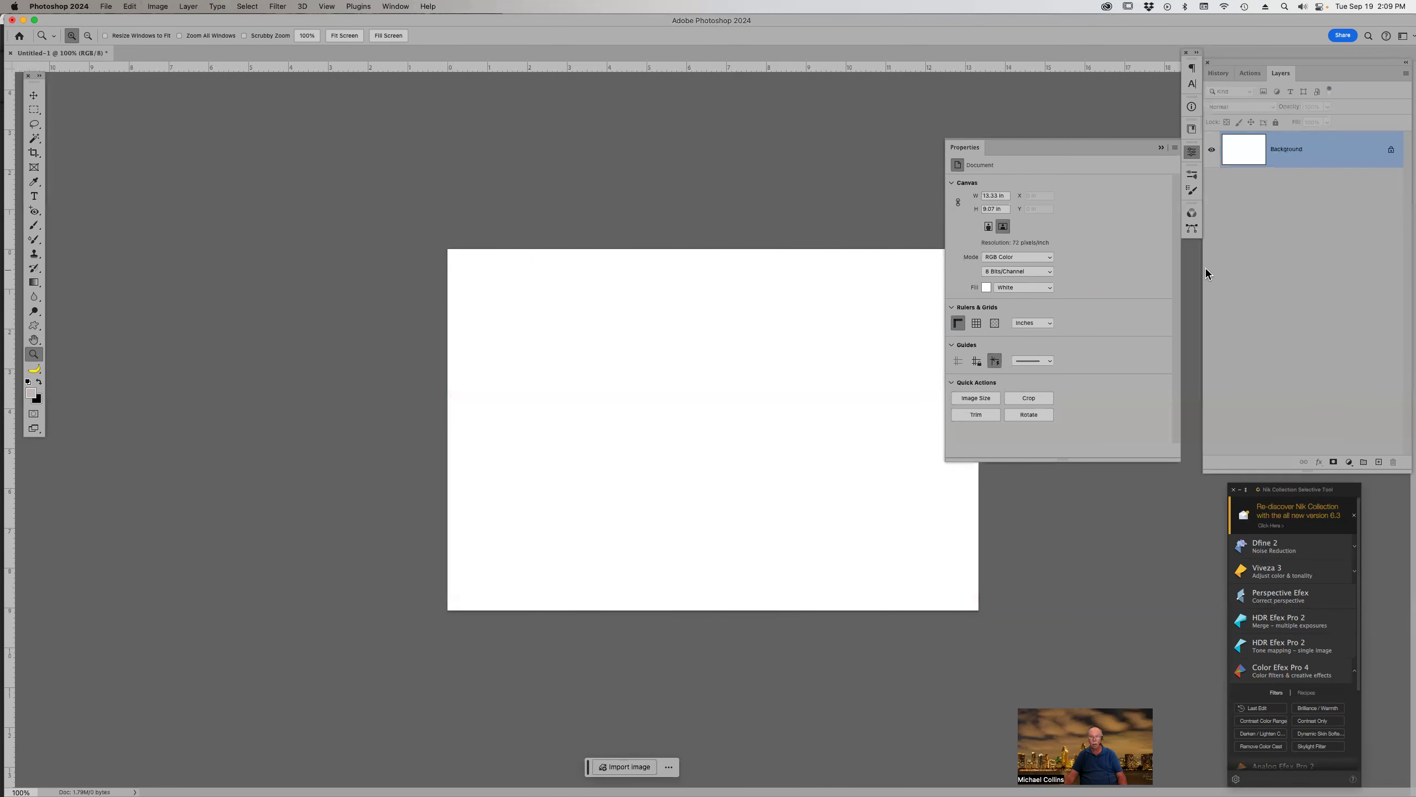
pyautogui.click(1160, 146)
pyautogui.press('super+w')
# Discard the untitled document and preview FS Render.jpg in Bridge's 2023 September folder
pyautogui.click(726, 289)
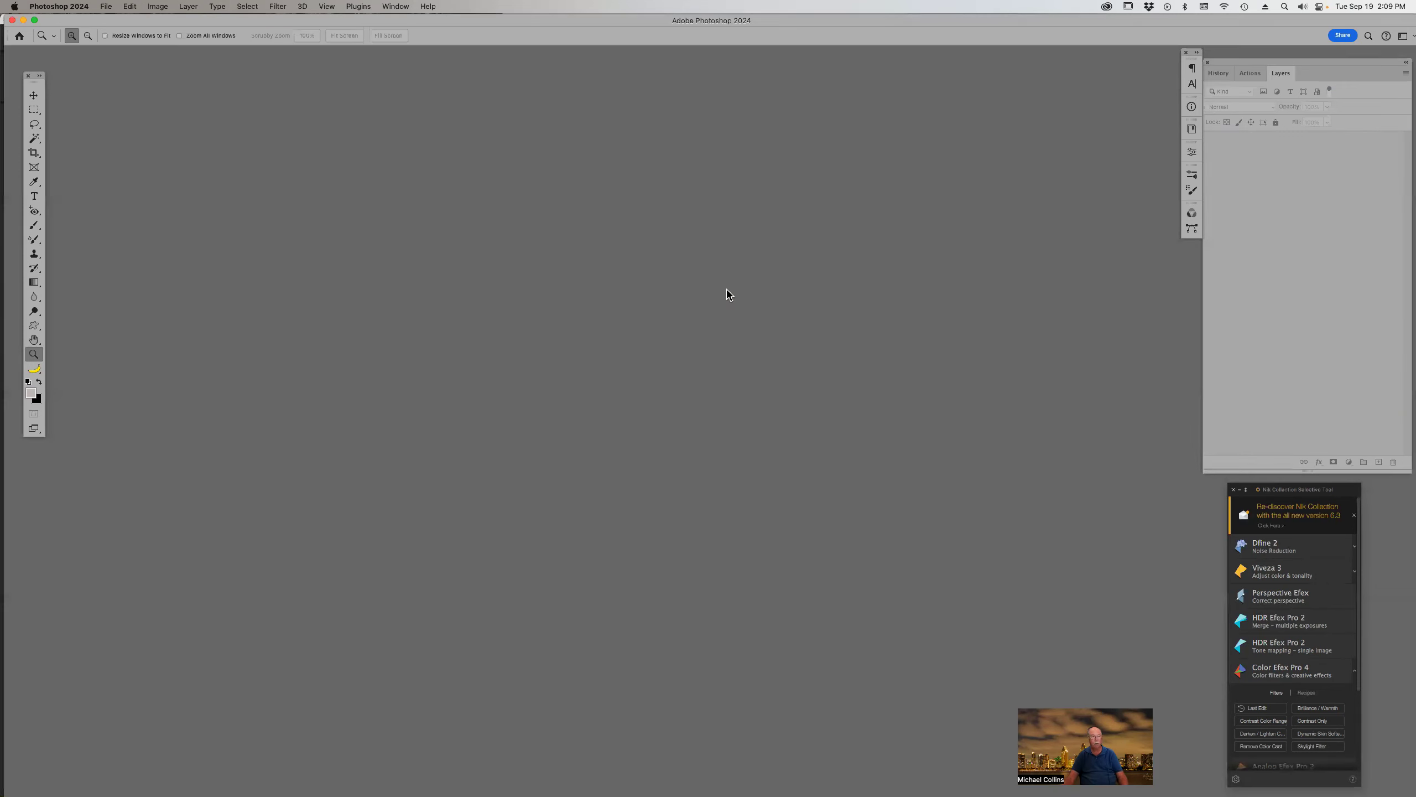
pyautogui.press('super+Tab')
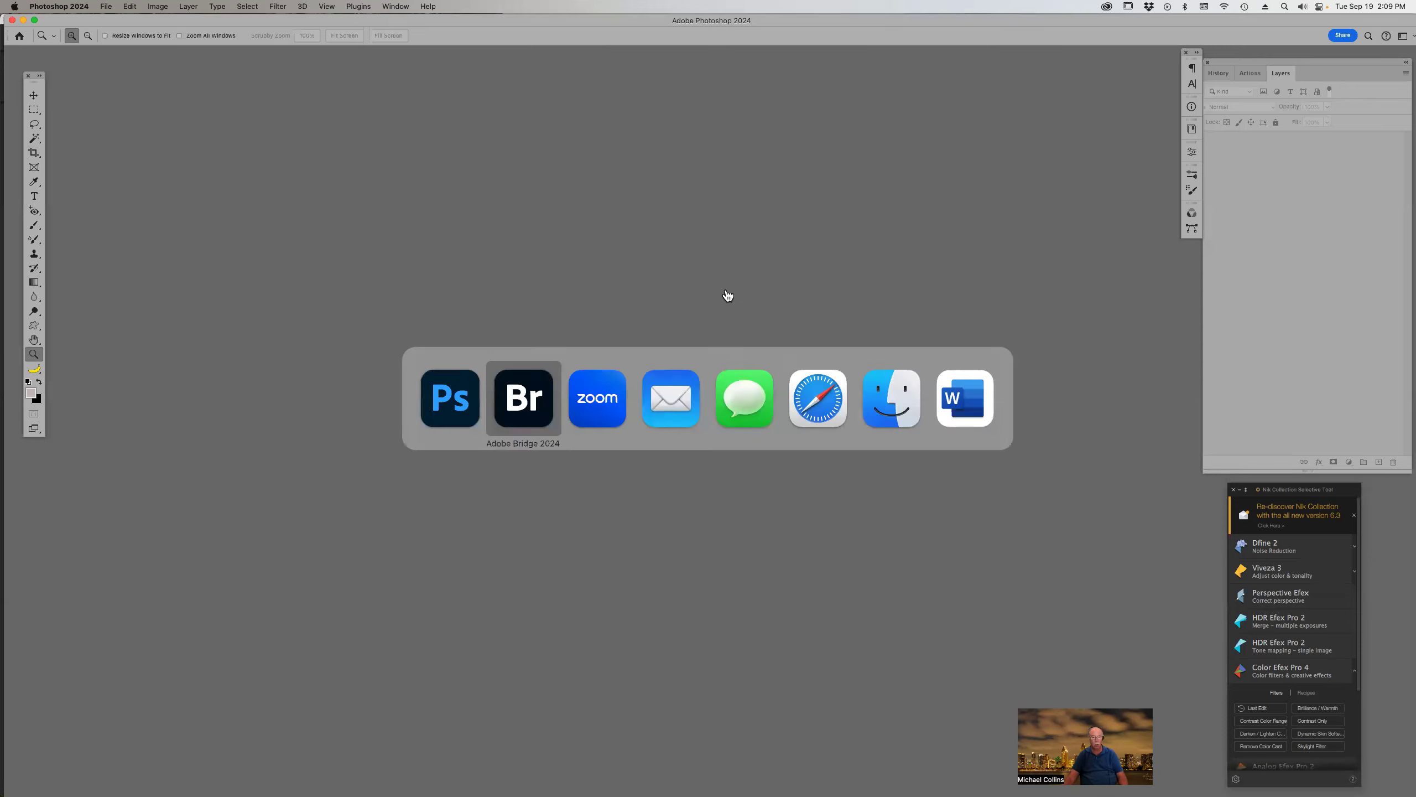
pyautogui.scroll(-2, 1251, 471)
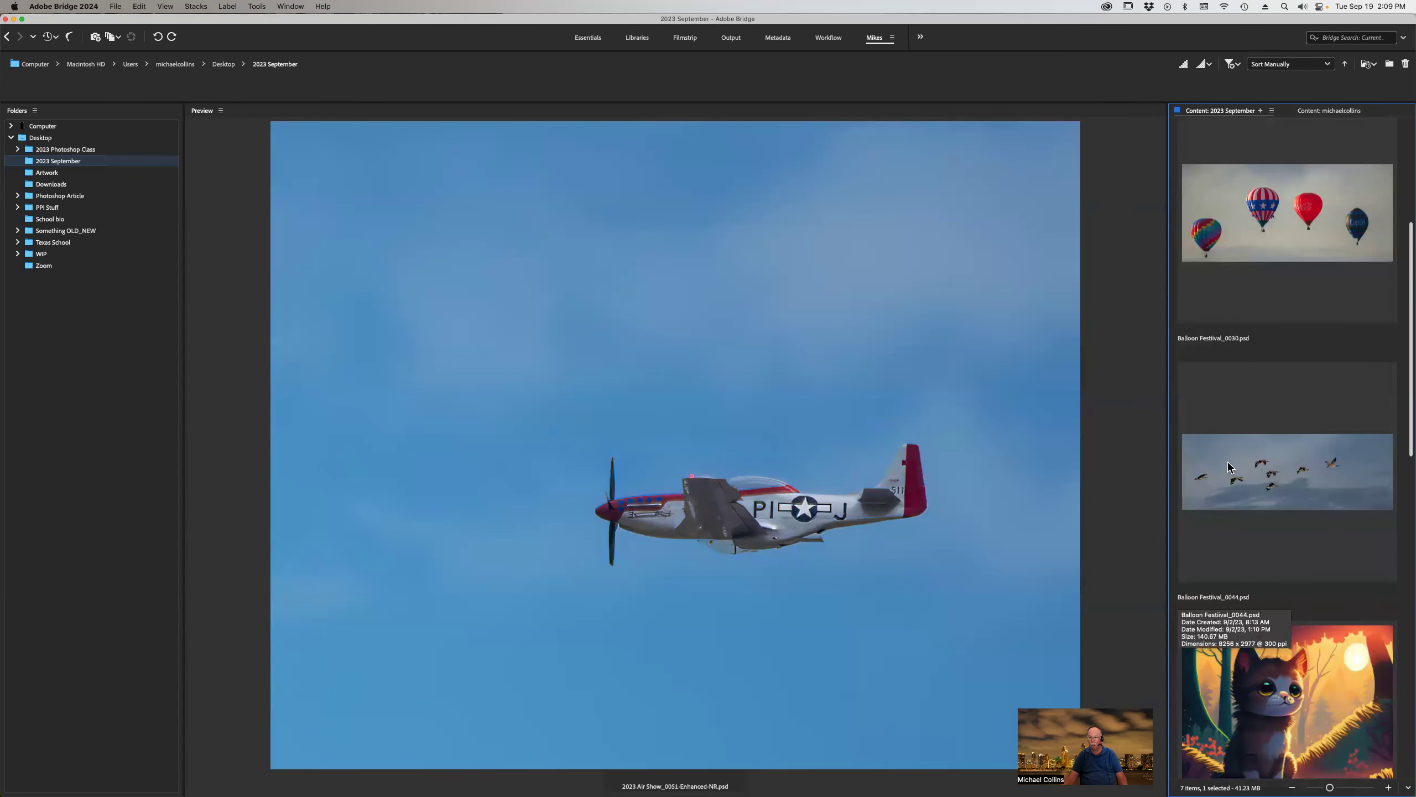
pyautogui.scroll(-10, 1225, 464)
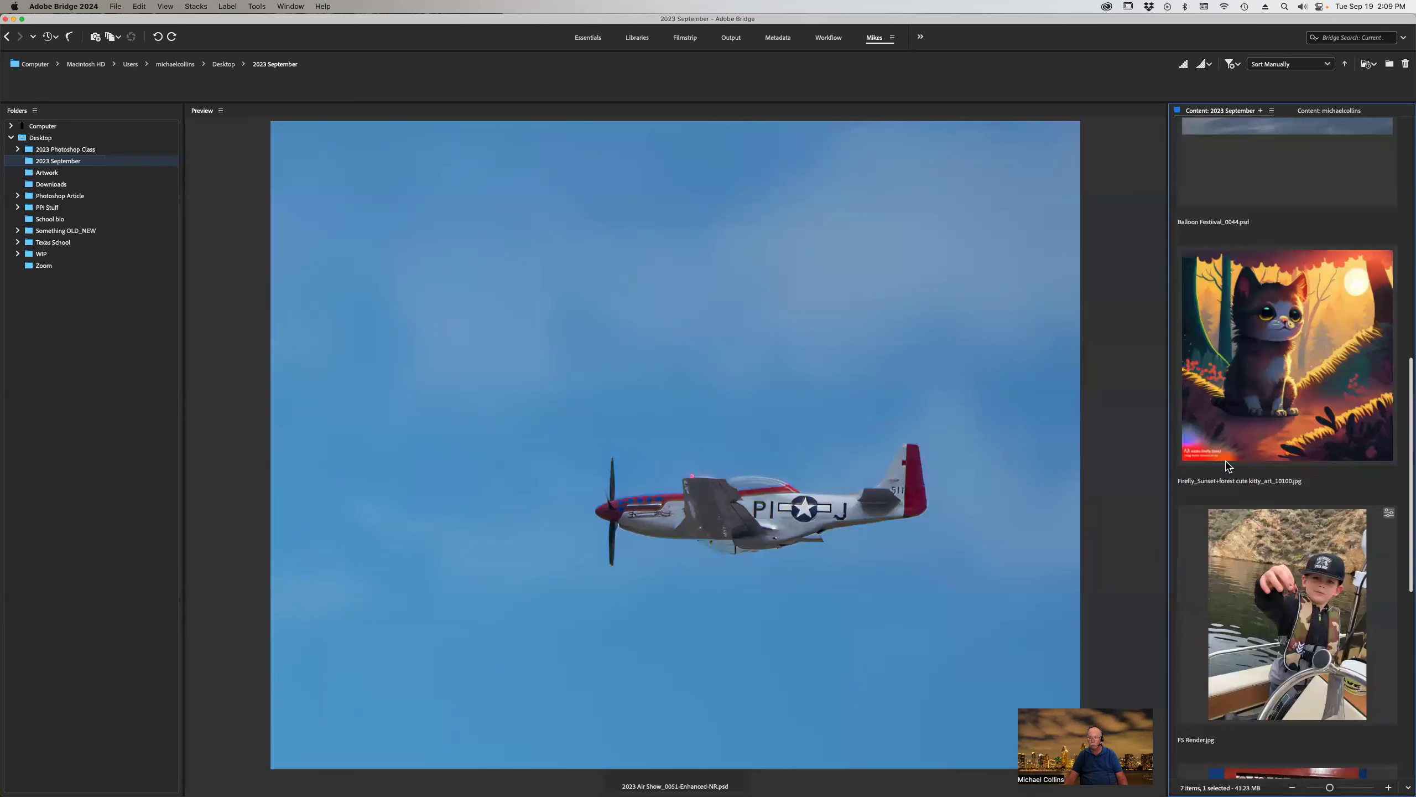
pyautogui.click(1267, 483)
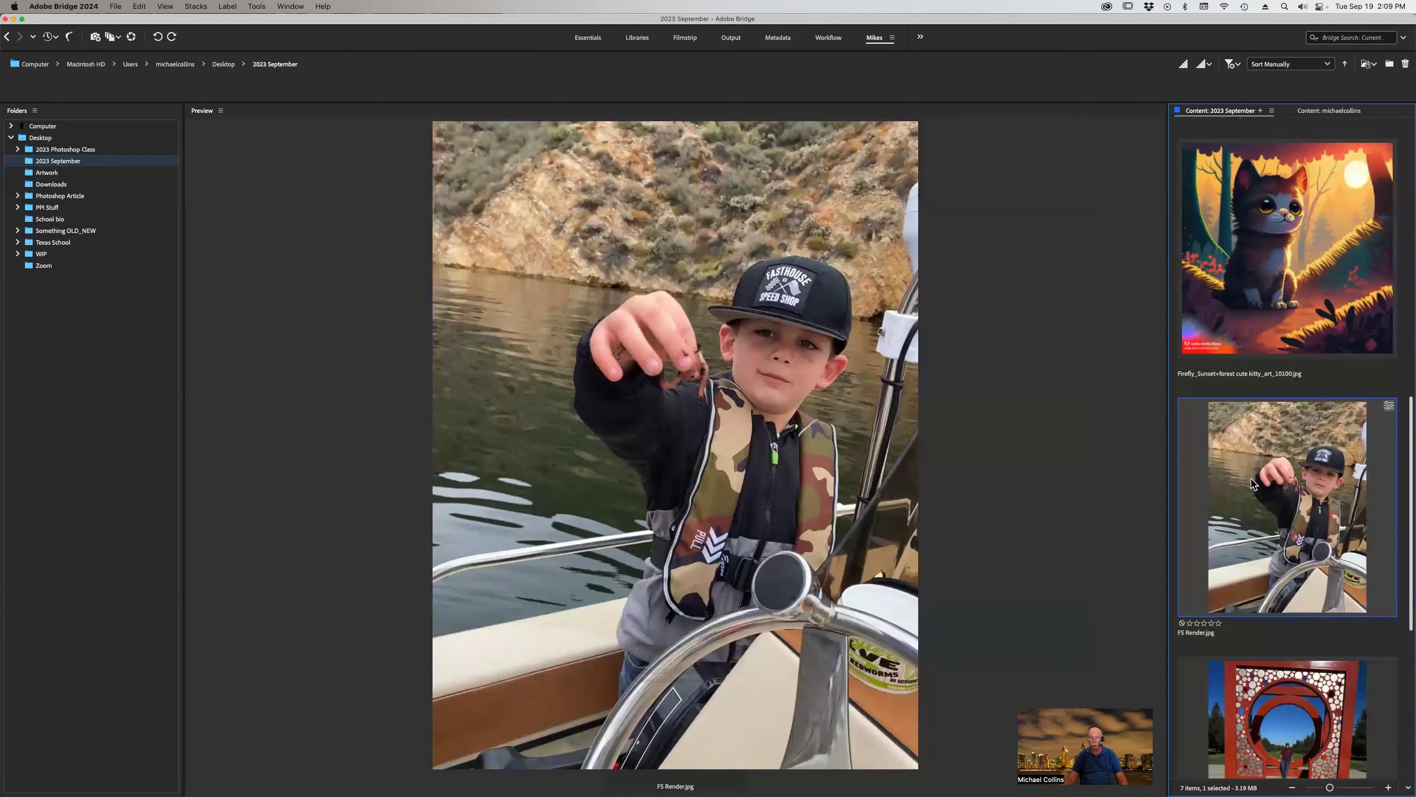
# Open FS Render.jpg from Bridge into Photoshop
pyautogui.doubleClick(1252, 483)
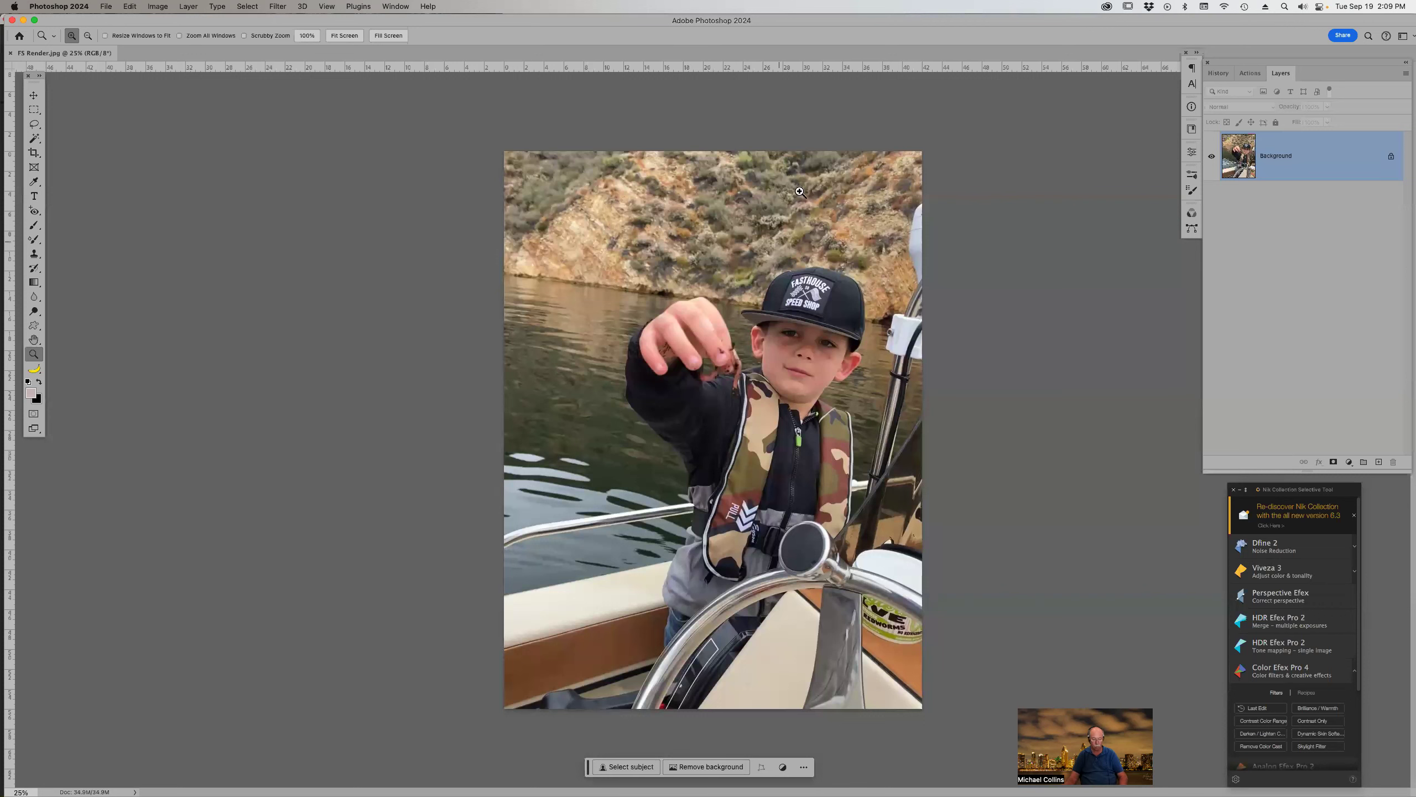
# Lasso the area below the boy's fingers and Generative Fill it with 'Rainbow trout fish'
pyautogui.press('l')
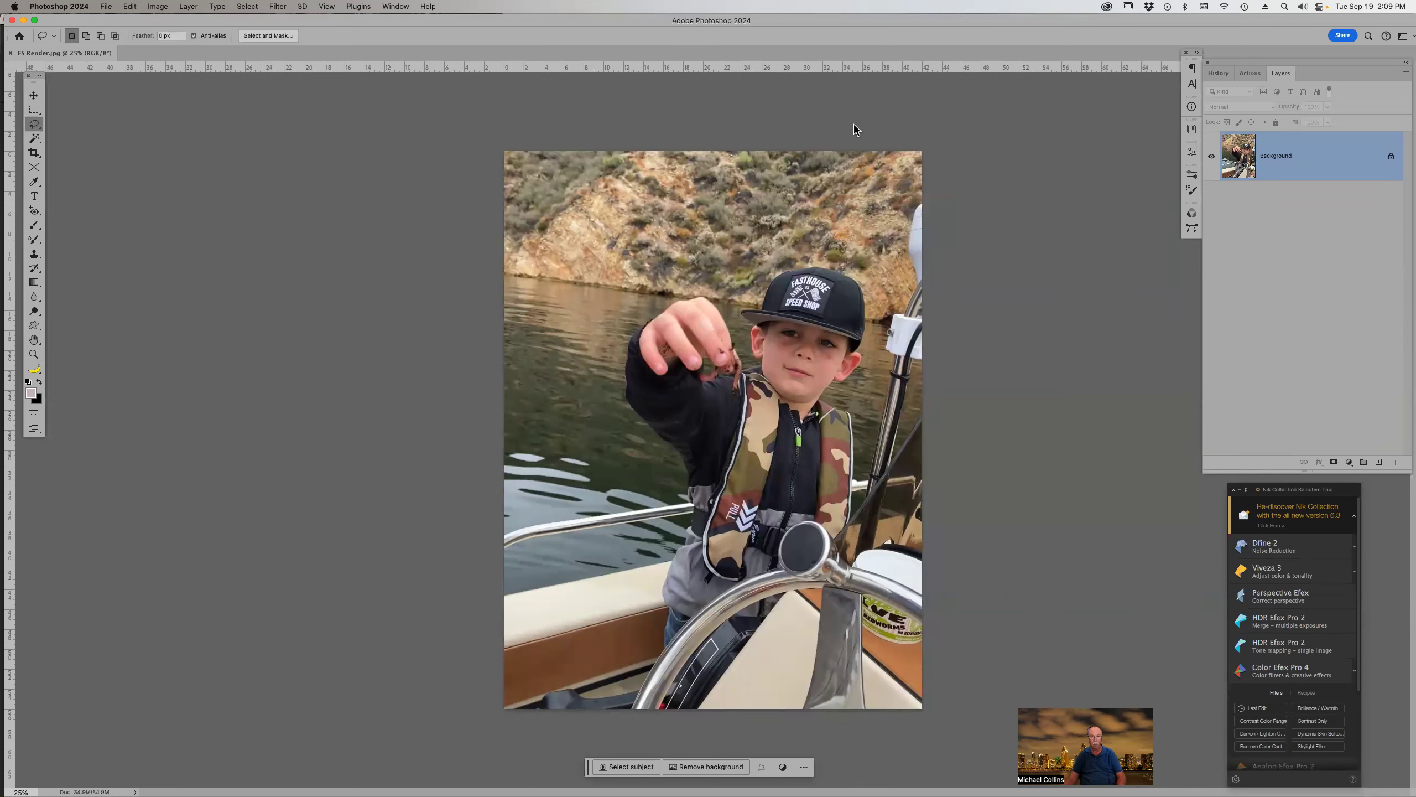
pyautogui.moveTo(710, 367)
pyautogui.mouseDown()
pyautogui.moveTo(699, 422)
pyautogui.moveTo(731, 584)
pyautogui.moveTo(753, 567)
pyautogui.moveTo(771, 472)
pyautogui.moveTo(724, 365)
pyautogui.mouseUp()
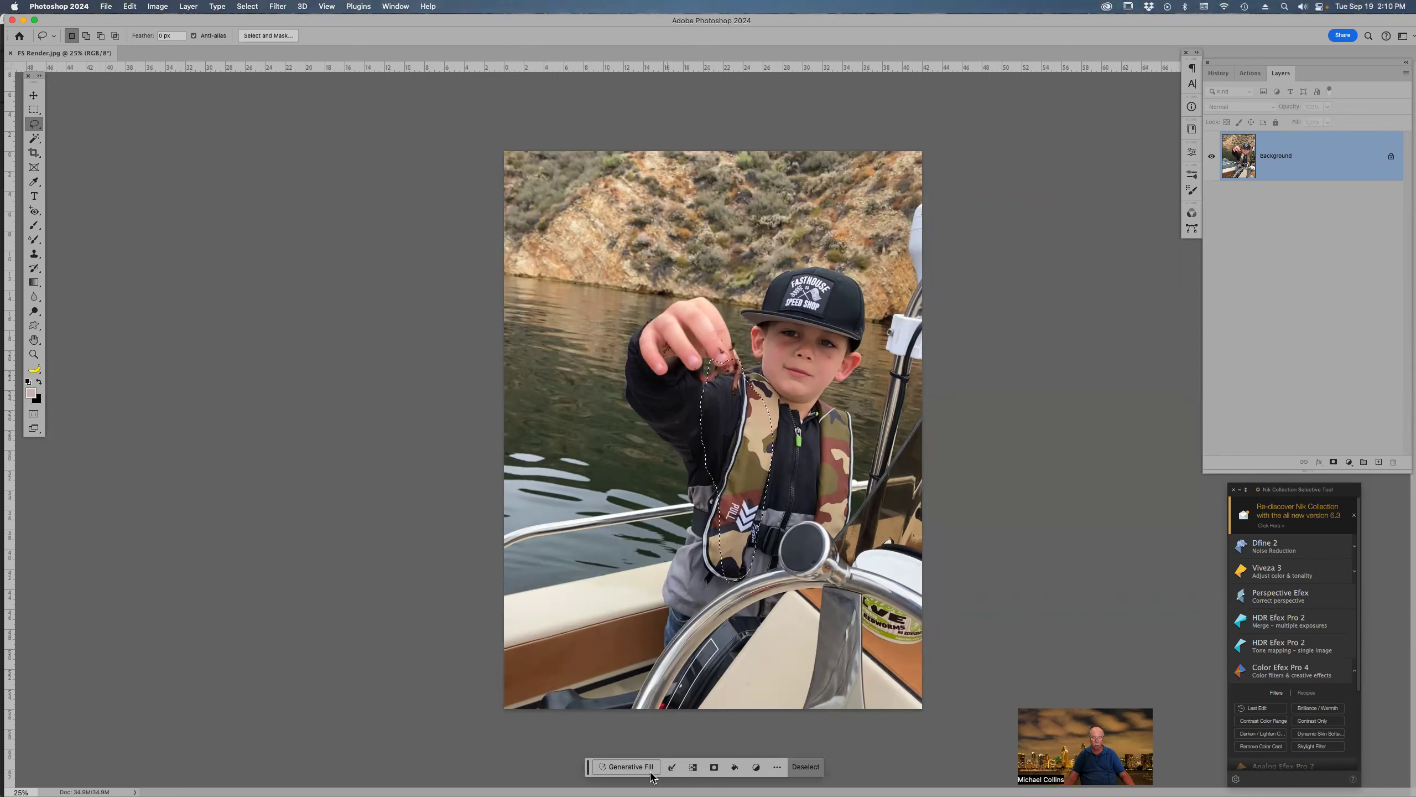
pyautogui.click(624, 768)
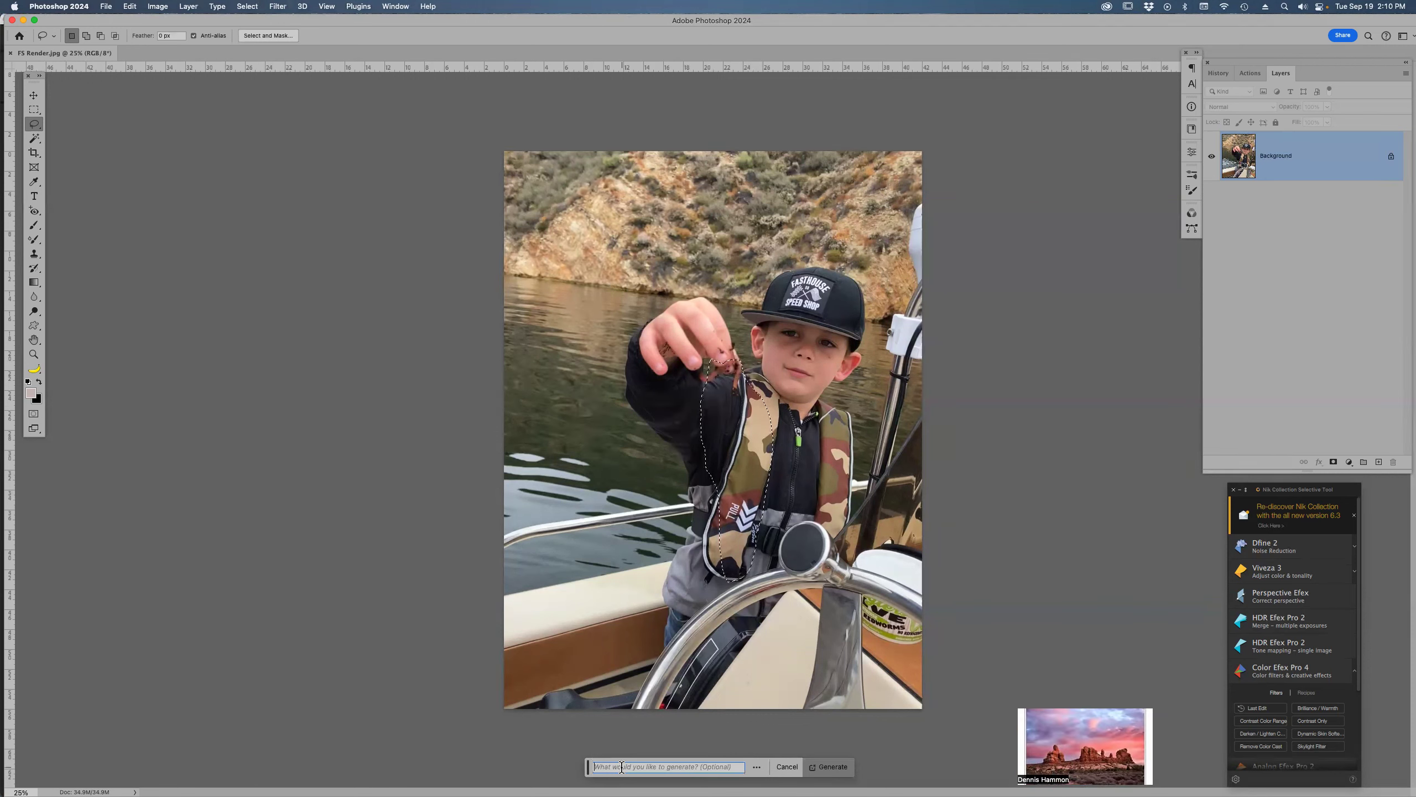
pyautogui.write('Rainbow trout fi...')
pyautogui.press('Return')
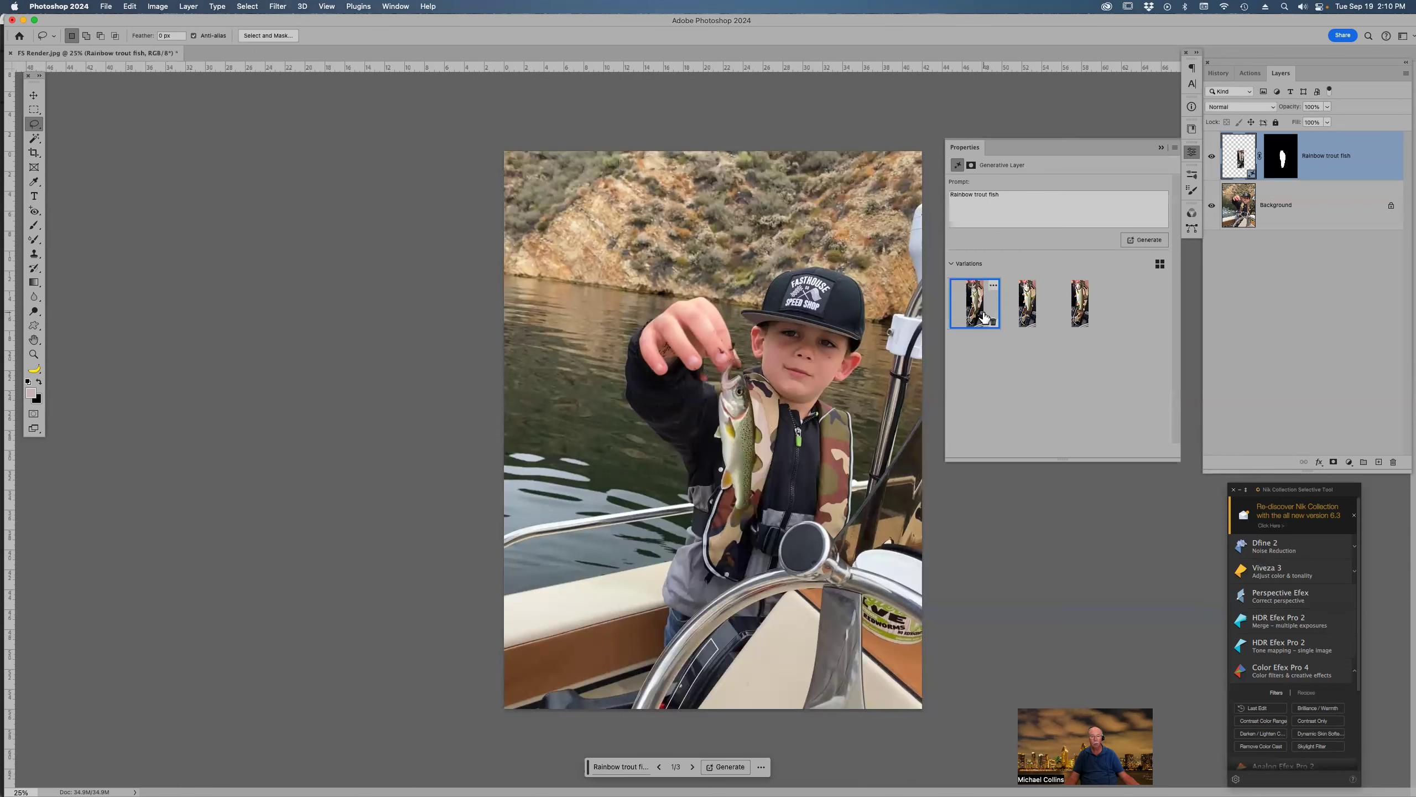
# Compare the three trout variations, settling back on the second one
pyautogui.click(1023, 311)
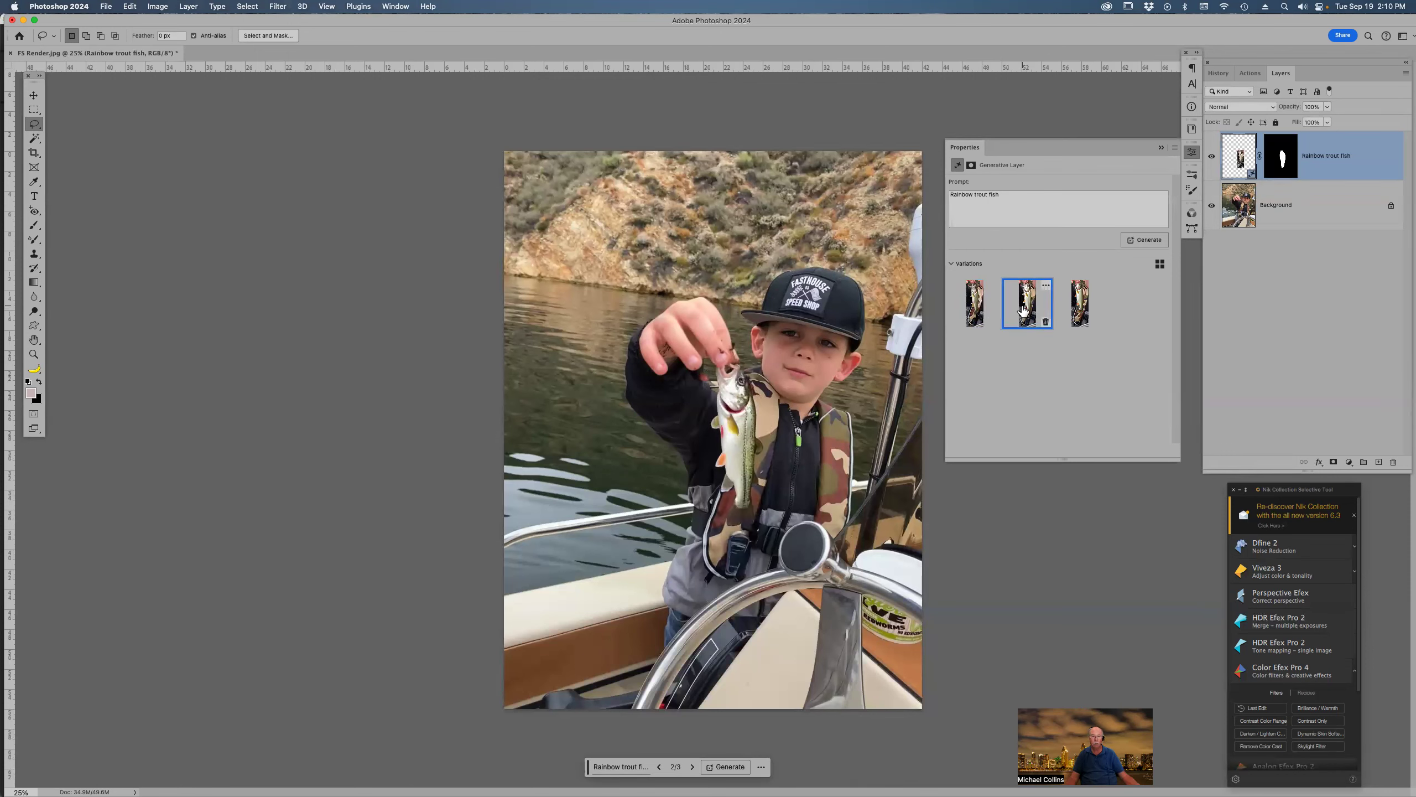
pyautogui.click(1080, 306)
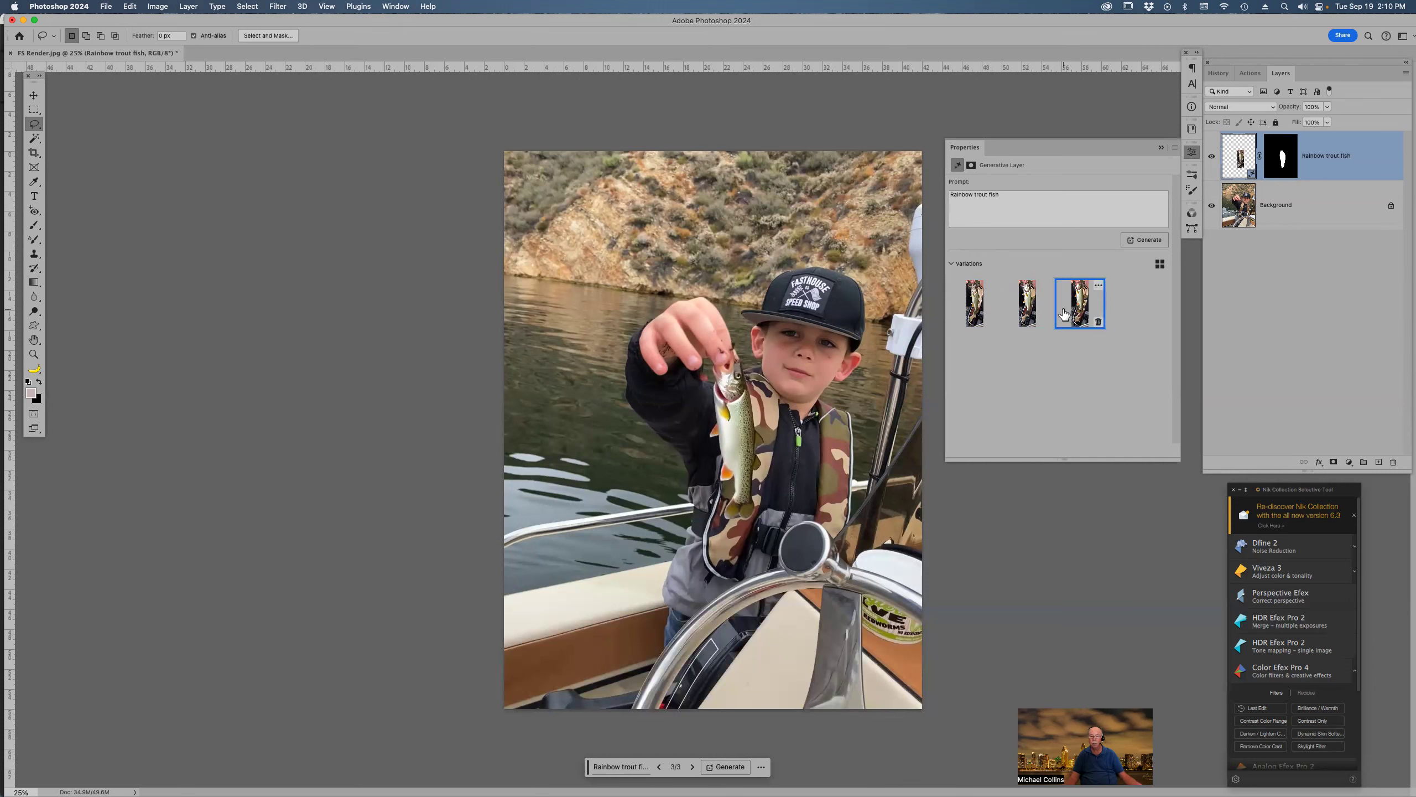
pyautogui.click(1017, 310)
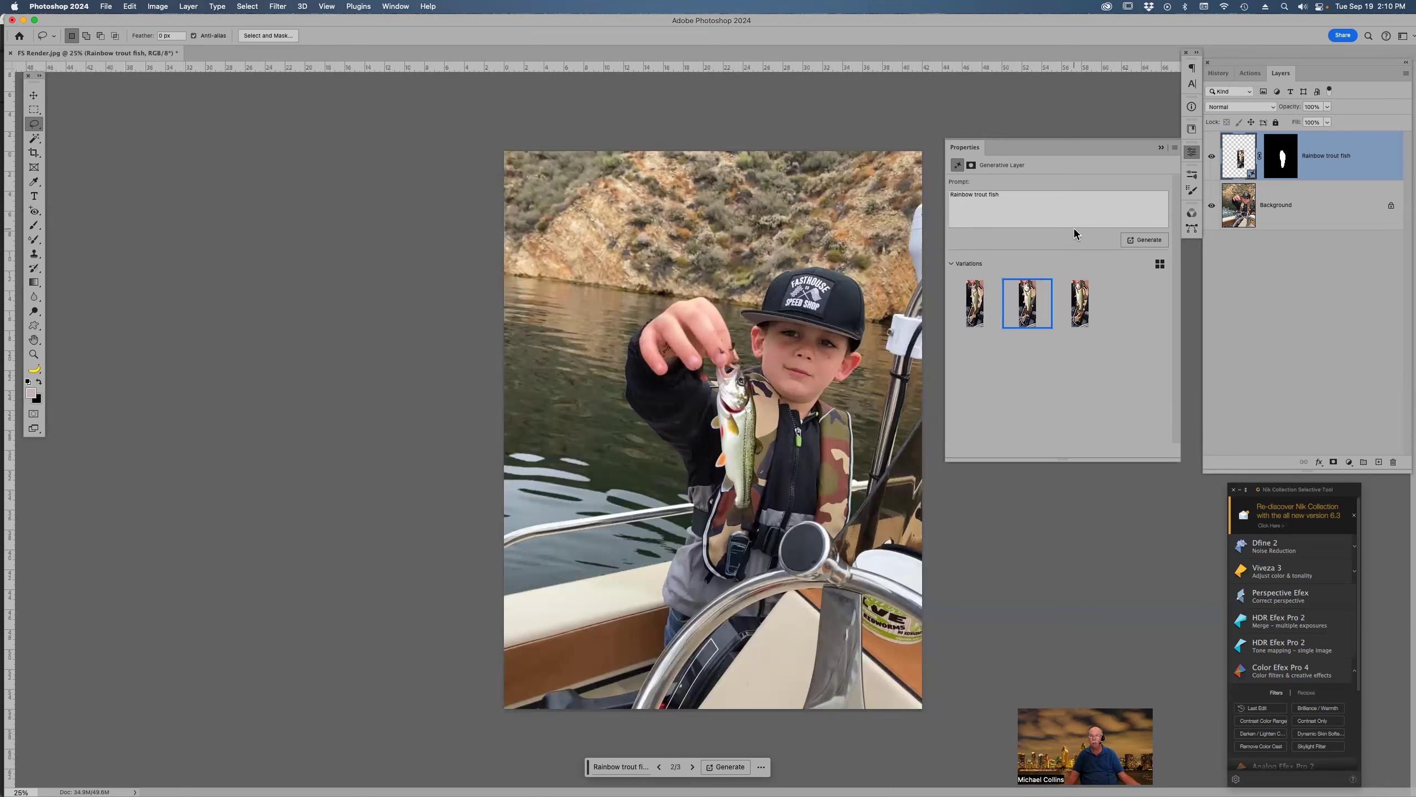
# Replace the Generative Fill prompt with 'shark' and regenerate the fish
pyautogui.tripleClick(1001, 196)
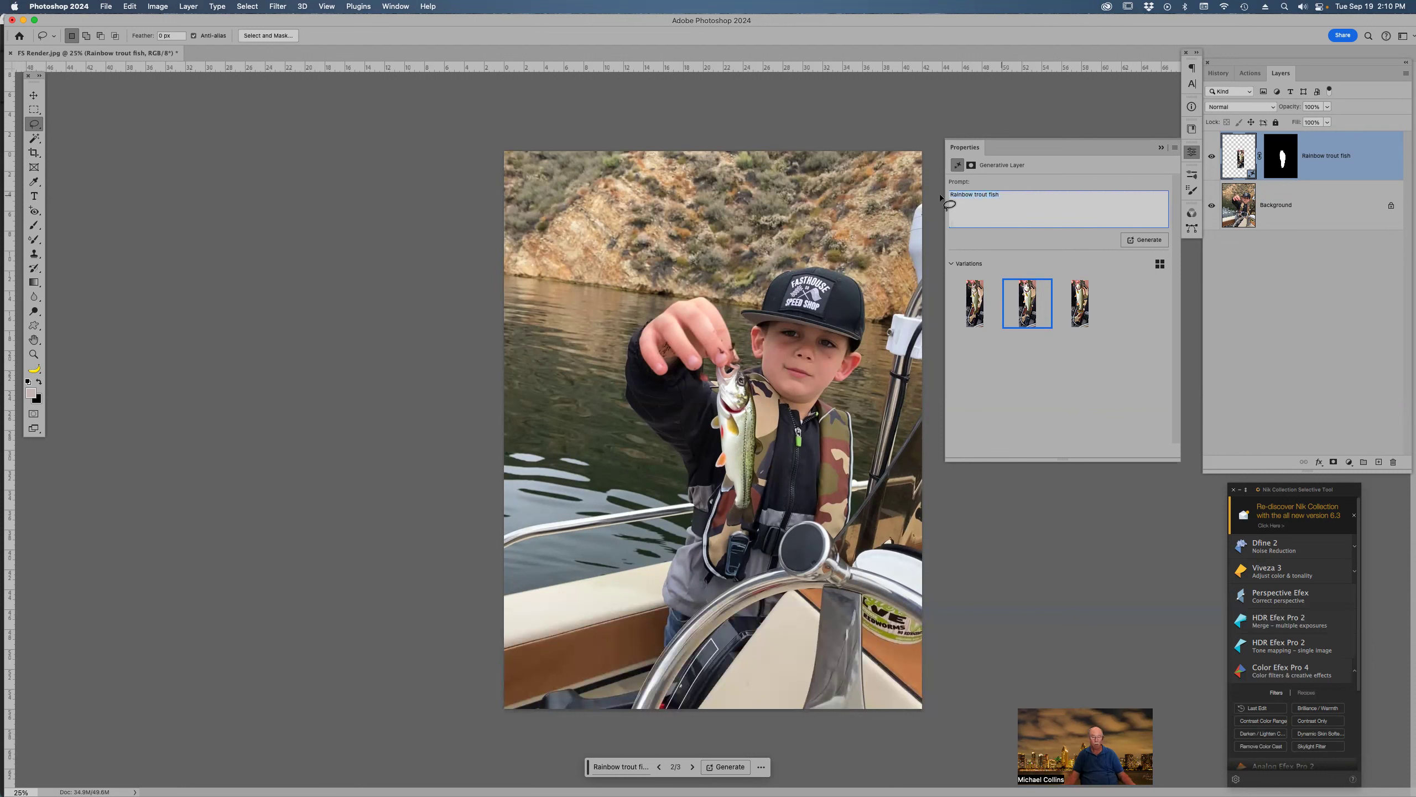
pyautogui.write('shark')
pyautogui.press('Return')
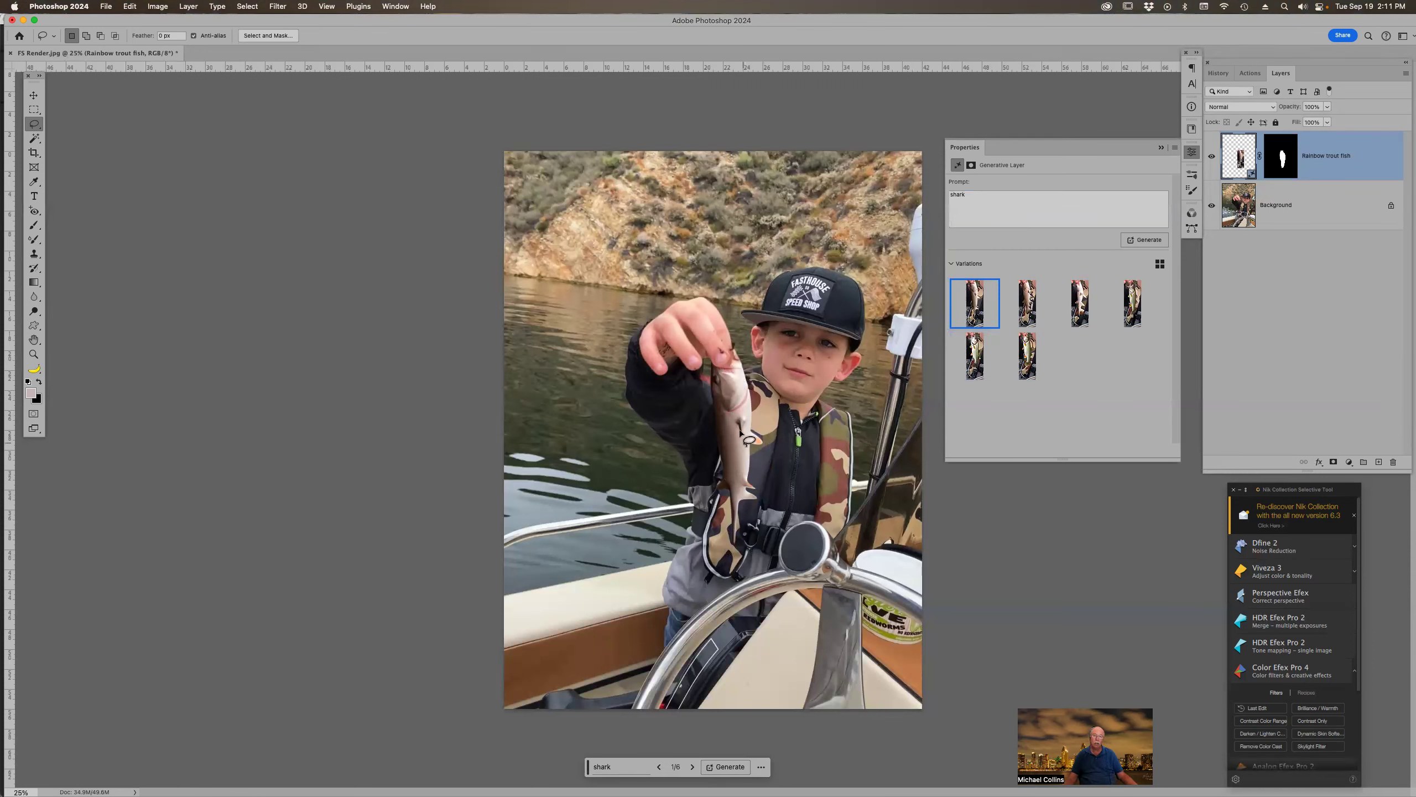
# Preview the second and third shark variations, then generate three more shark variations
pyautogui.click(1030, 315)
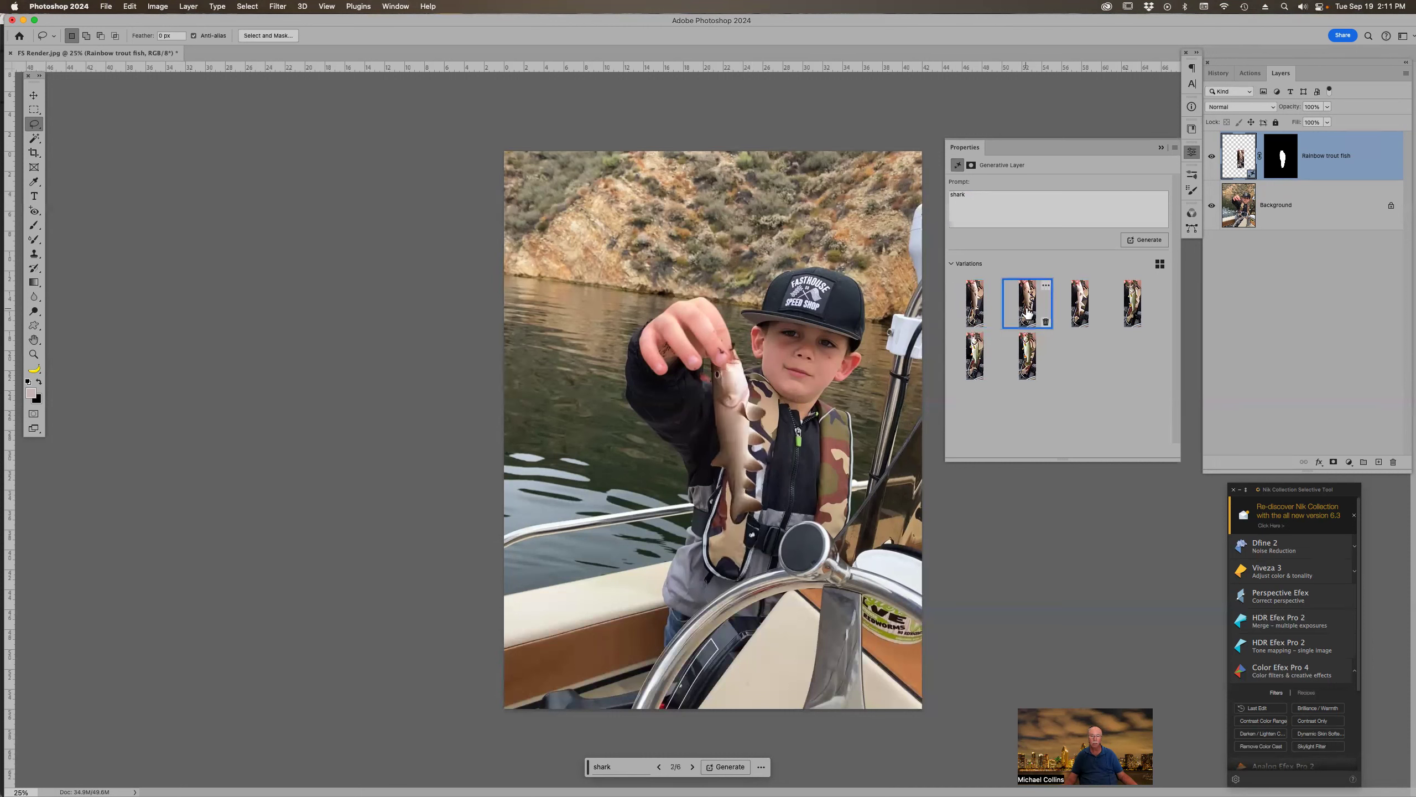
pyautogui.click(1080, 311)
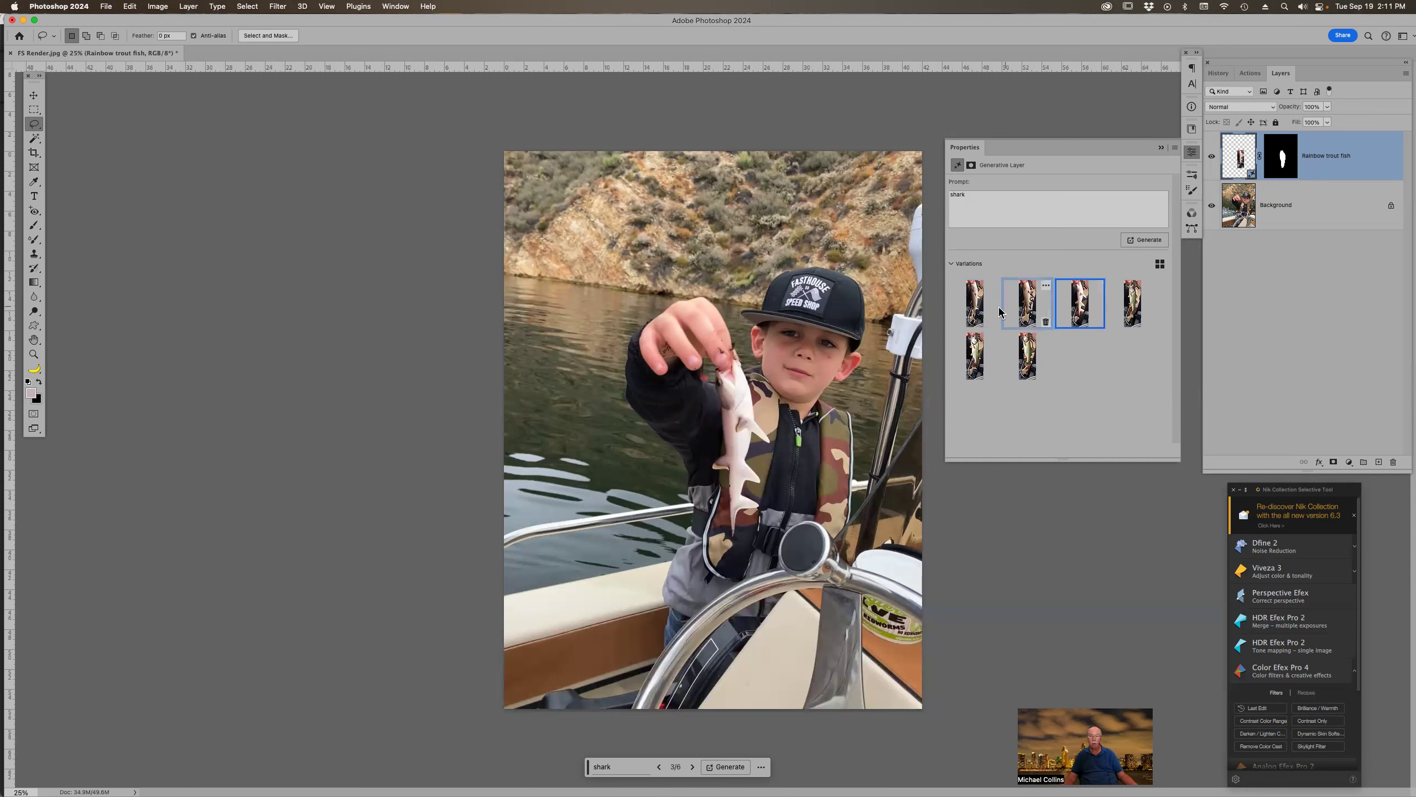
pyautogui.click(1140, 241)
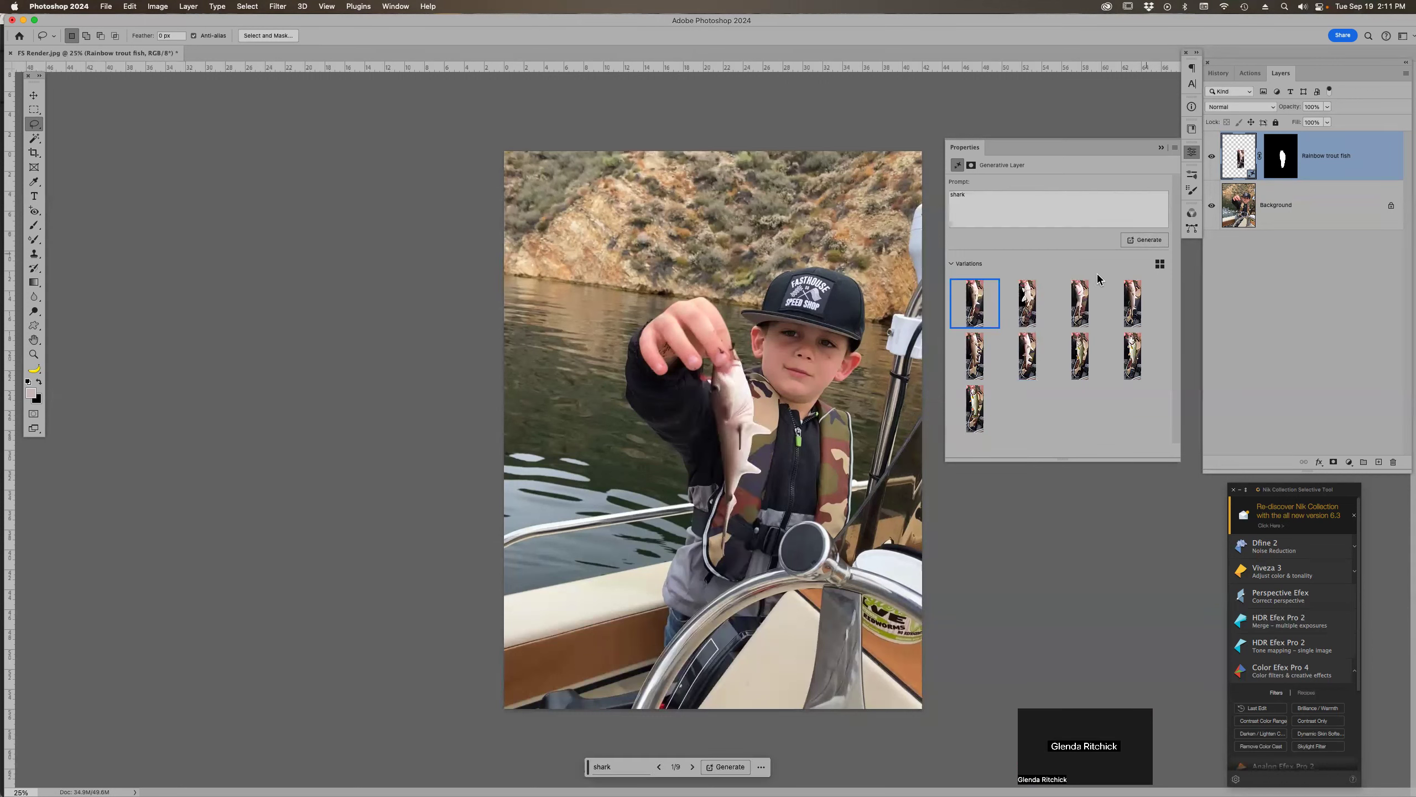
# Browse the new shark variations and keep the first one
pyautogui.click(1029, 310)
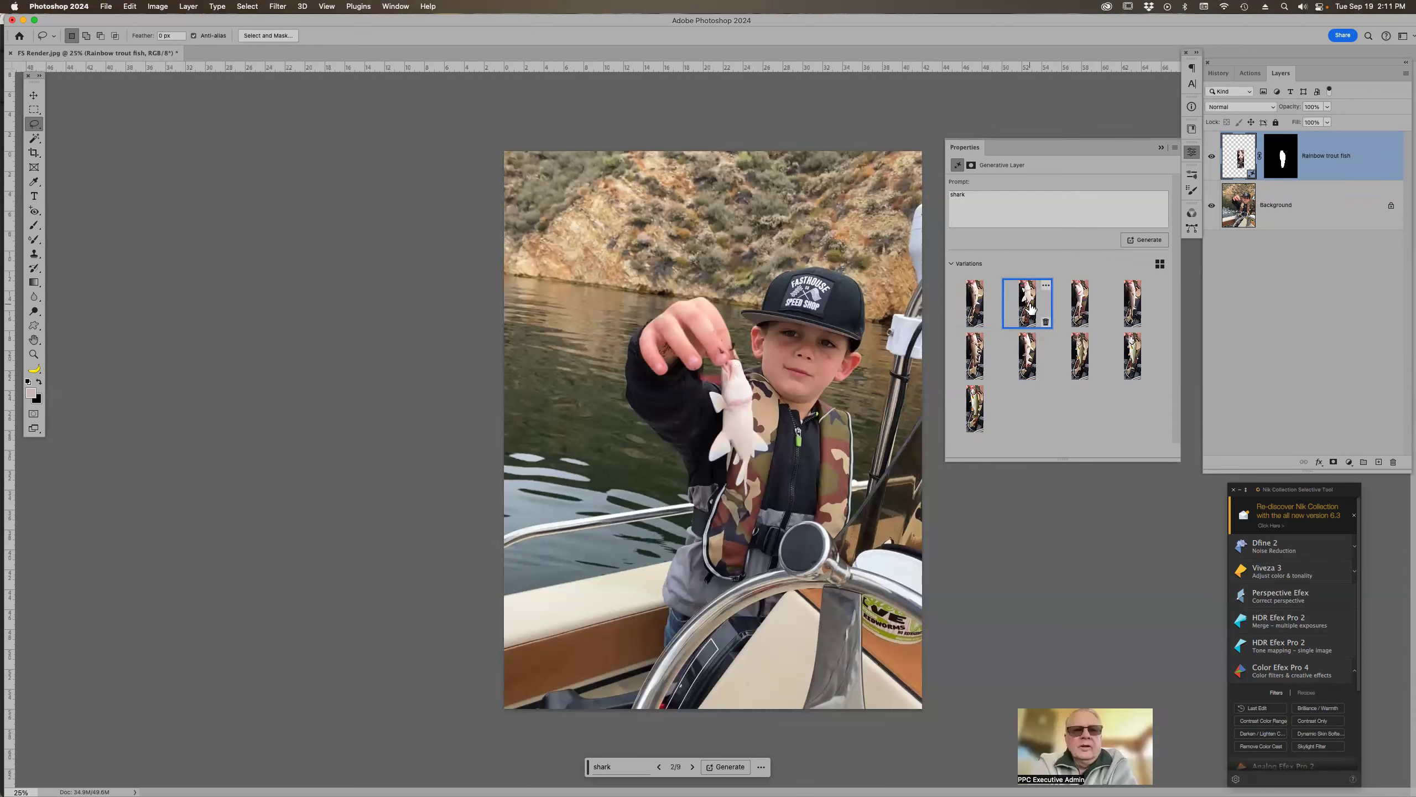
pyautogui.click(1079, 308)
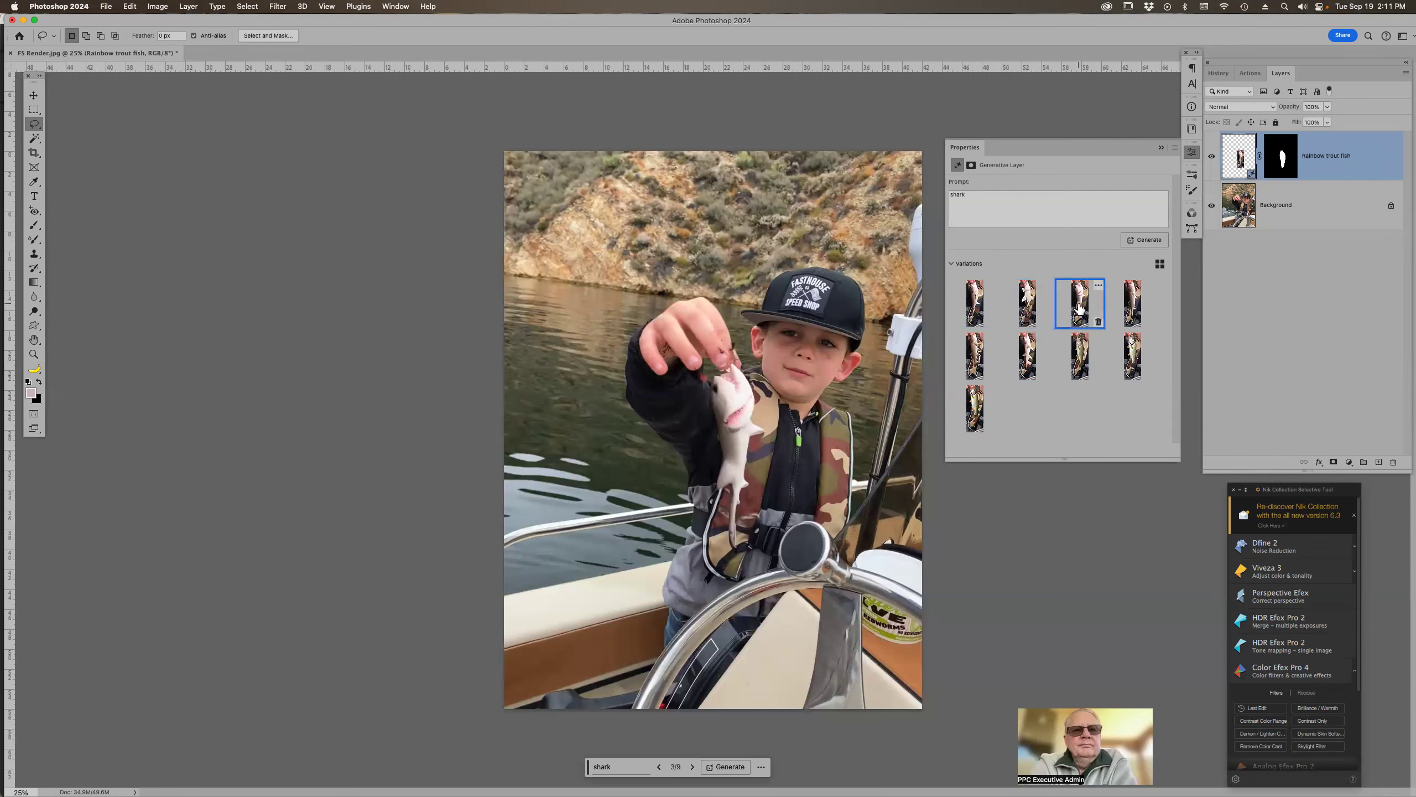
pyautogui.click(1034, 315)
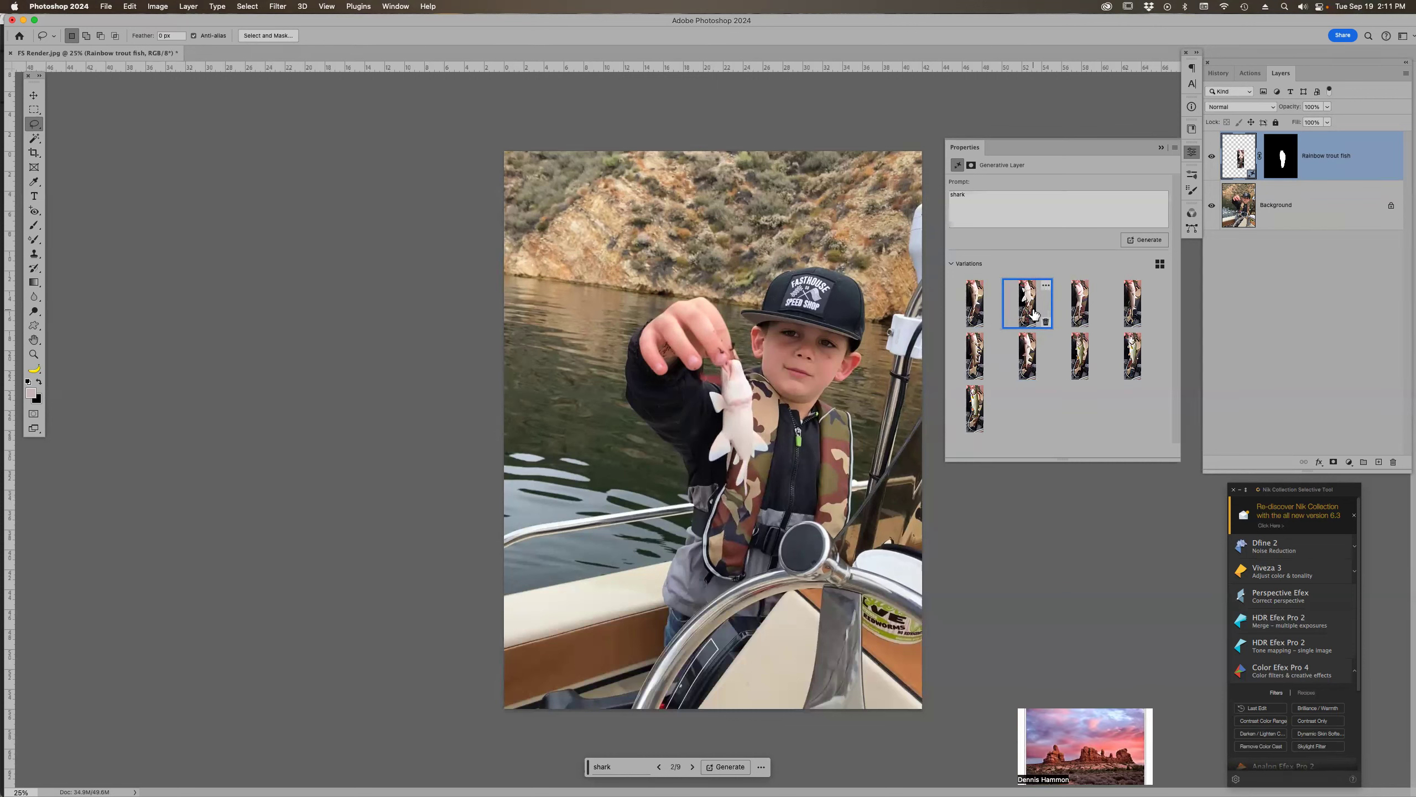
pyautogui.click(986, 316)
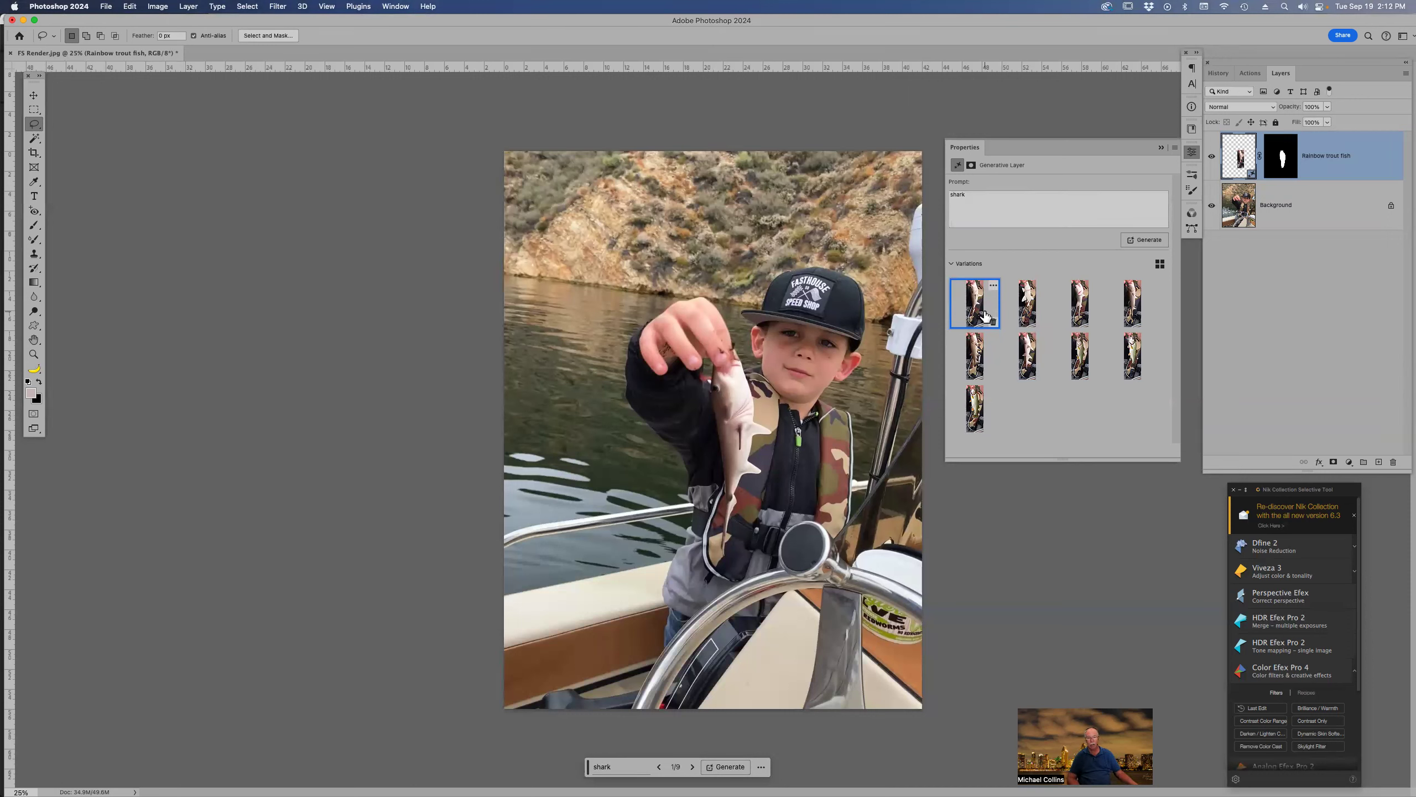
# Zoom in on the boy's hand and compare fish variations 2 through 6
pyautogui.press('z')
pyautogui.moveTo(618, 263); pyautogui.dragTo(820, 569)
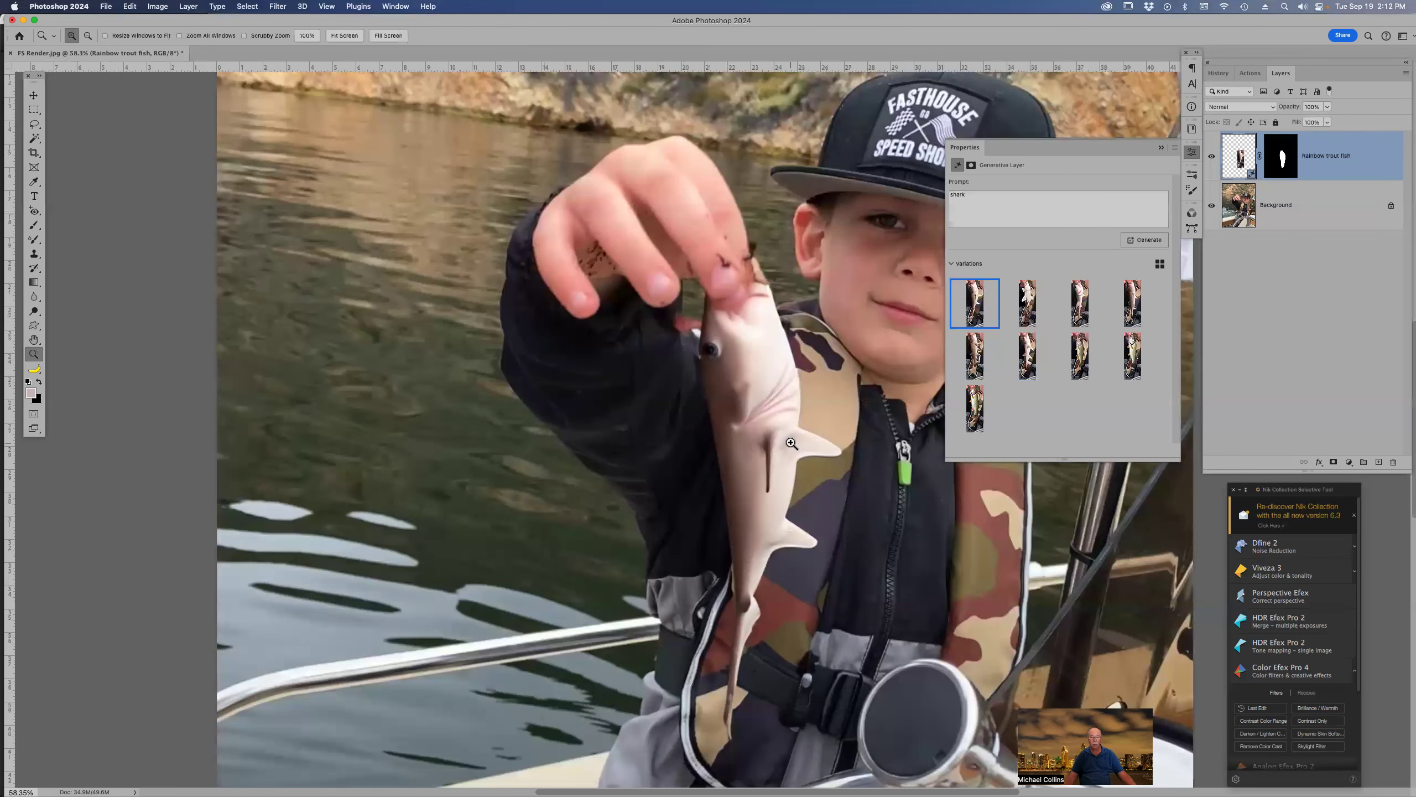
pyautogui.click(827, 429)
pyautogui.click(1030, 307)
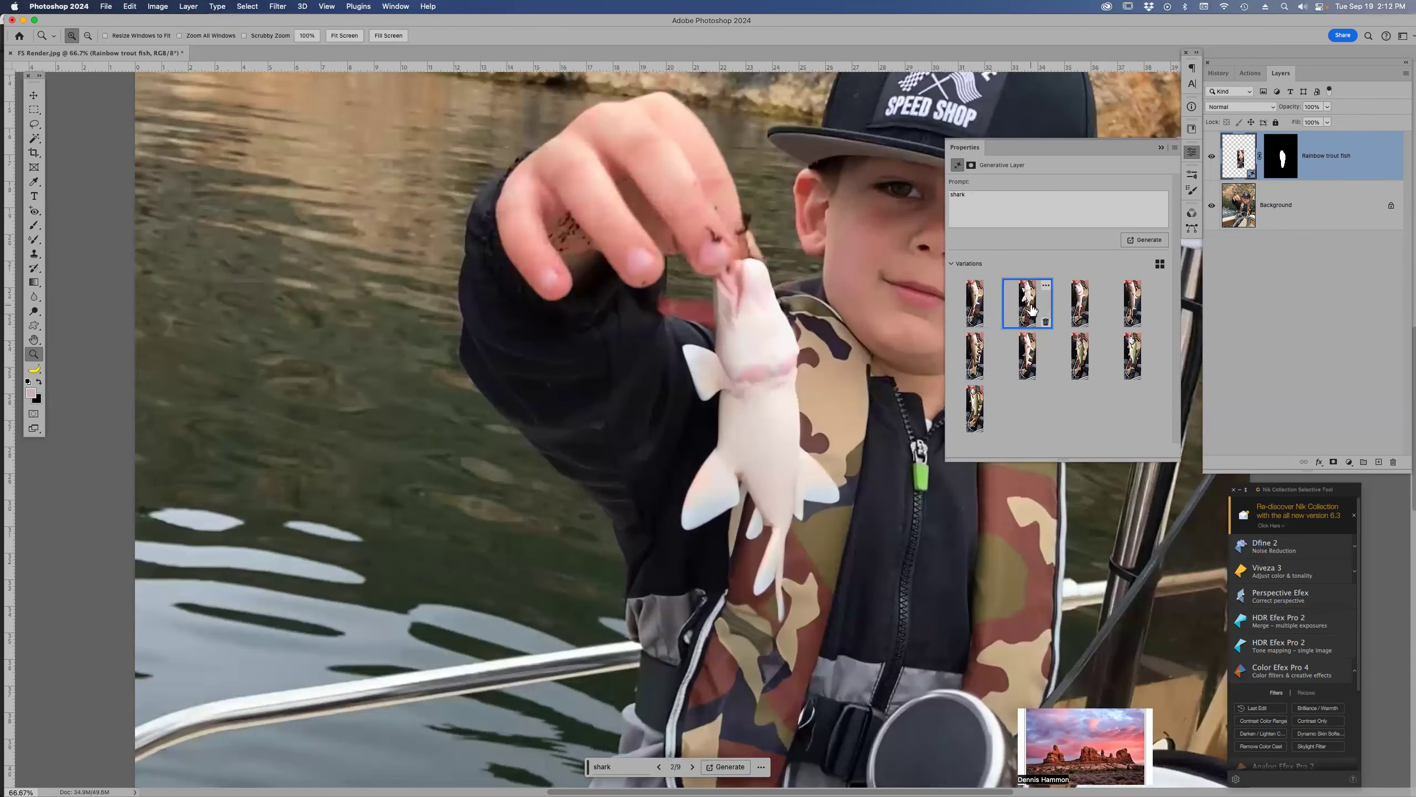
pyautogui.click(1079, 305)
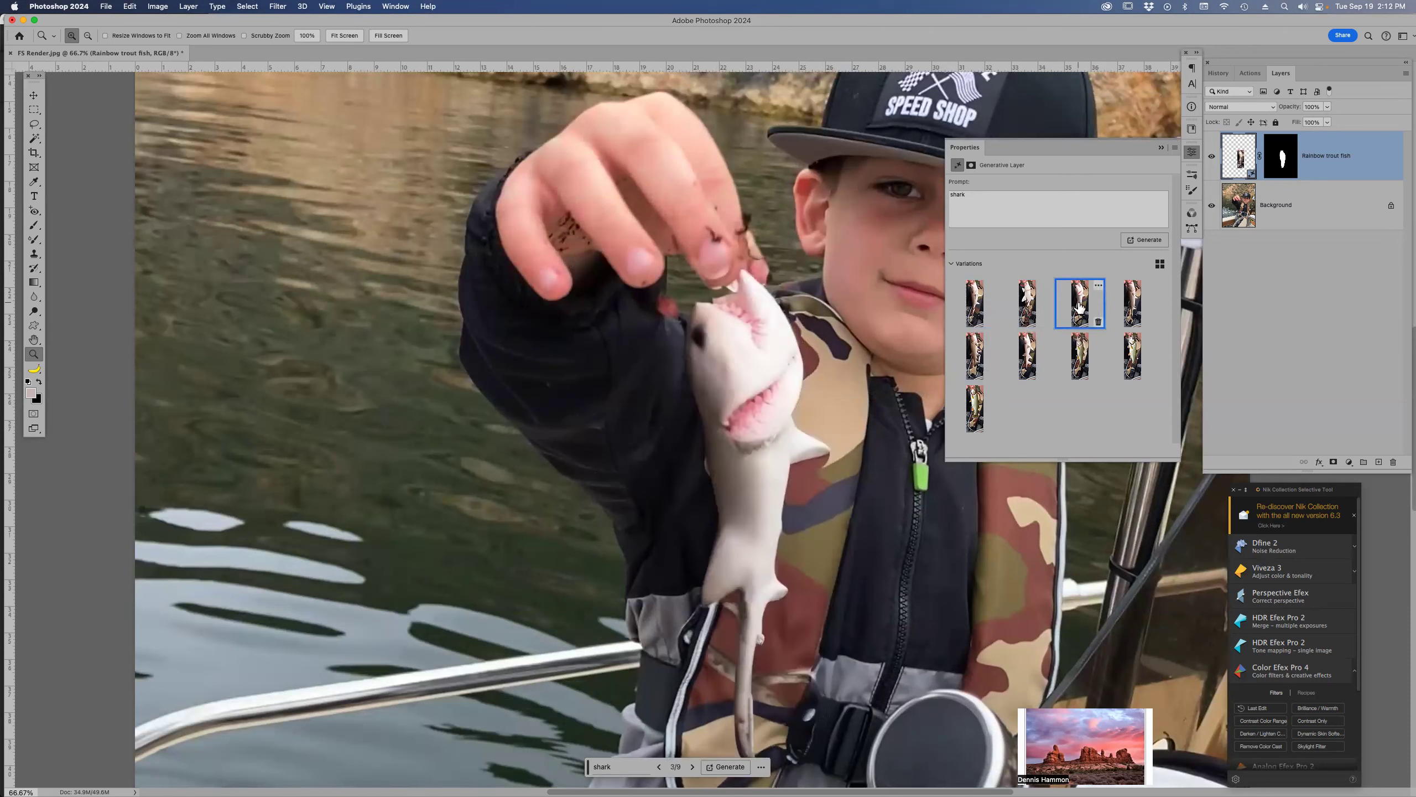
pyautogui.click(1126, 314)
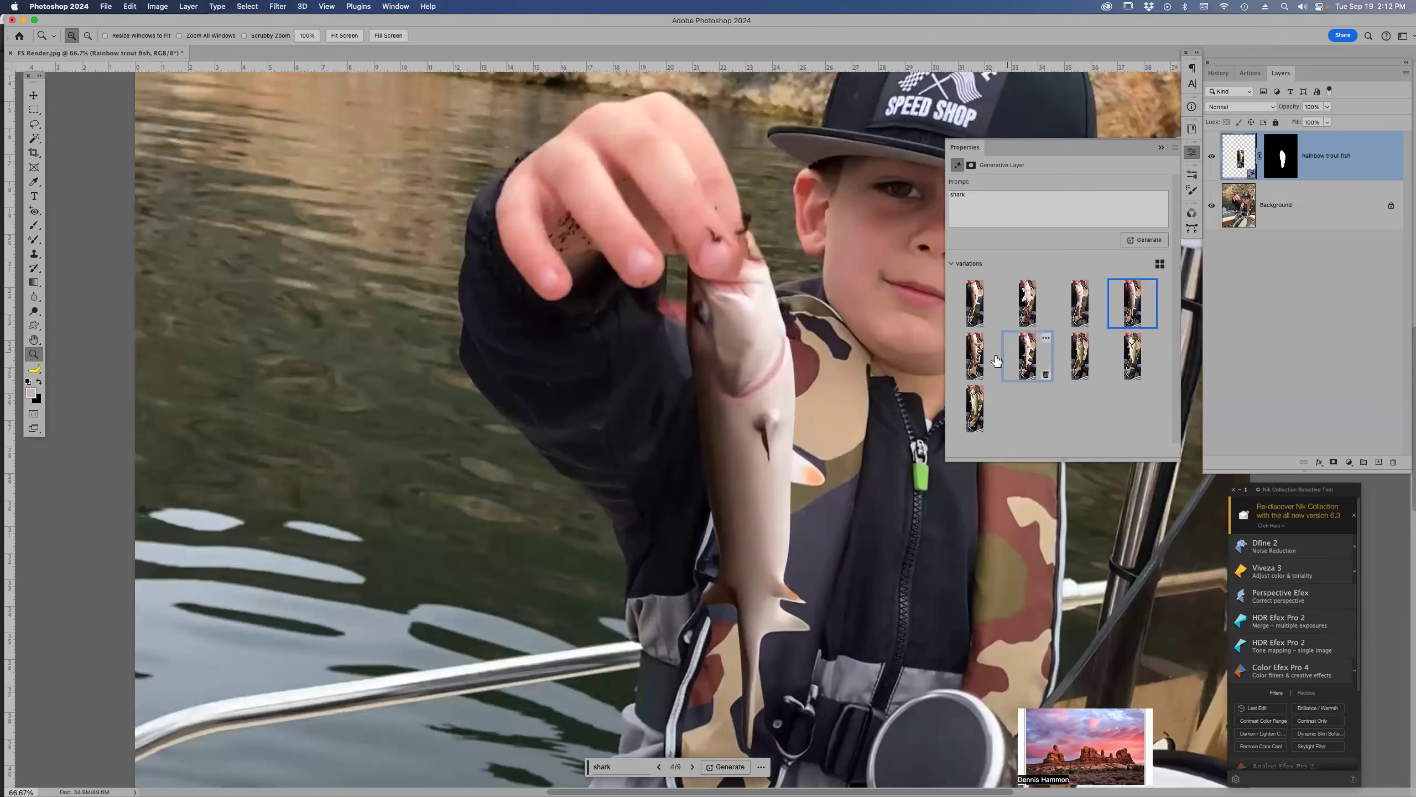
pyautogui.click(973, 355)
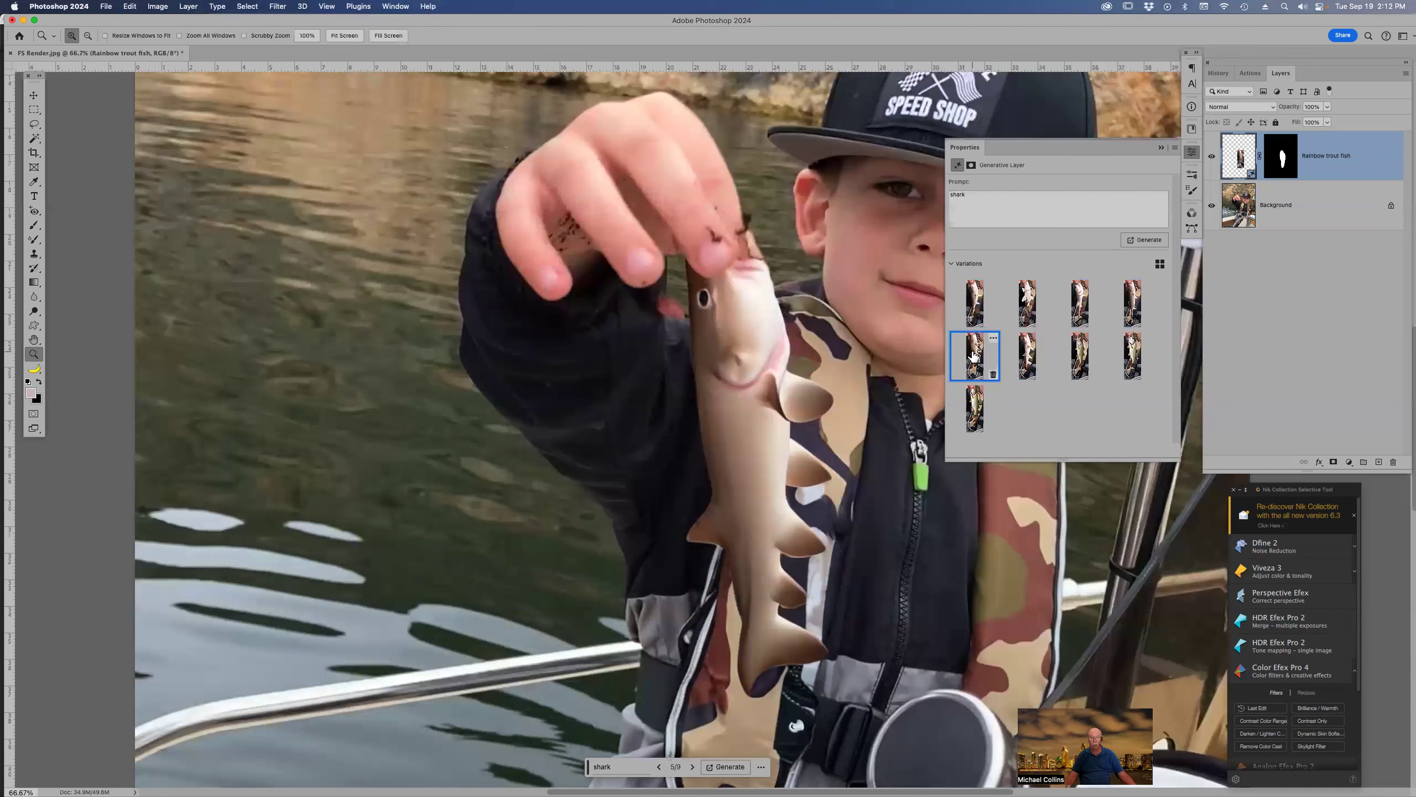
pyautogui.click(1028, 355)
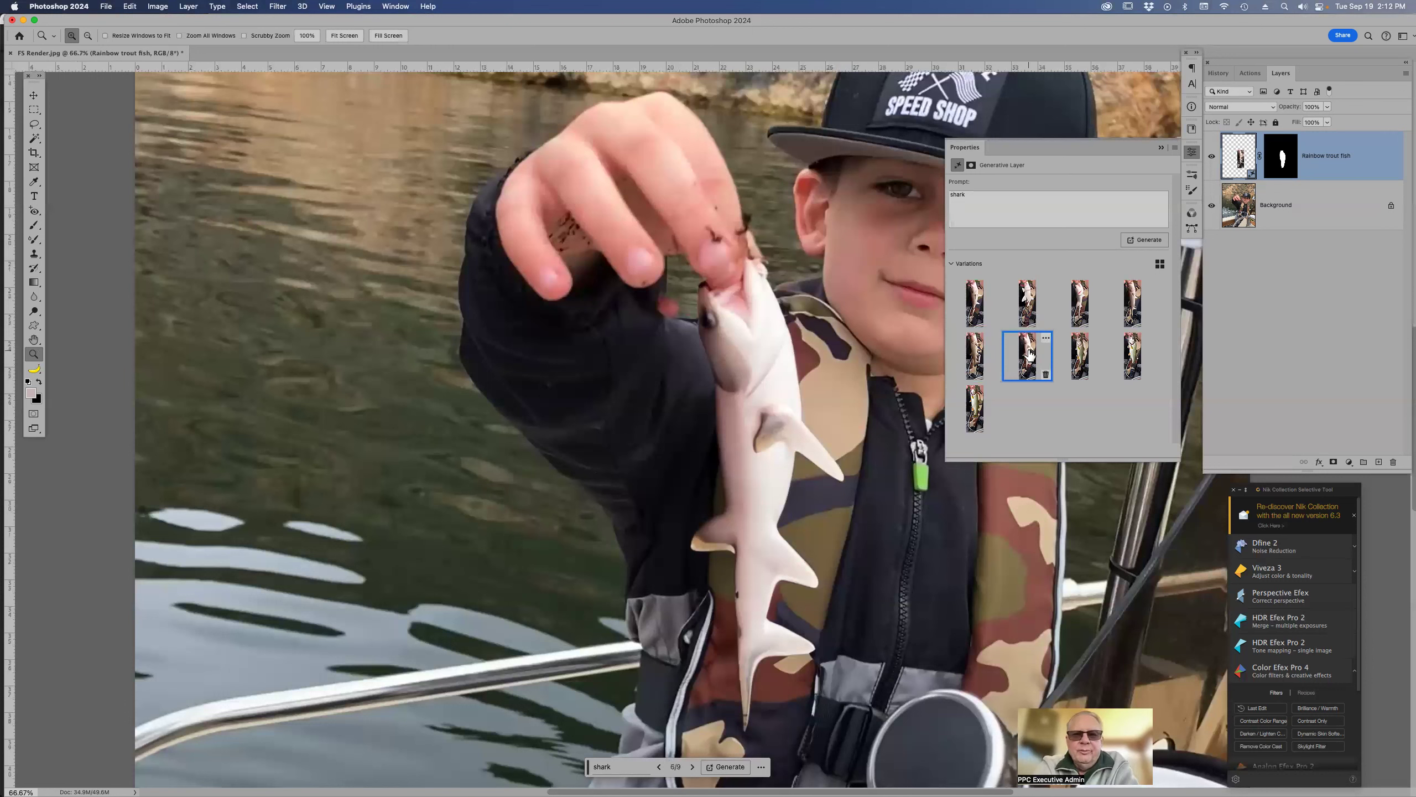
pyautogui.click(982, 358)
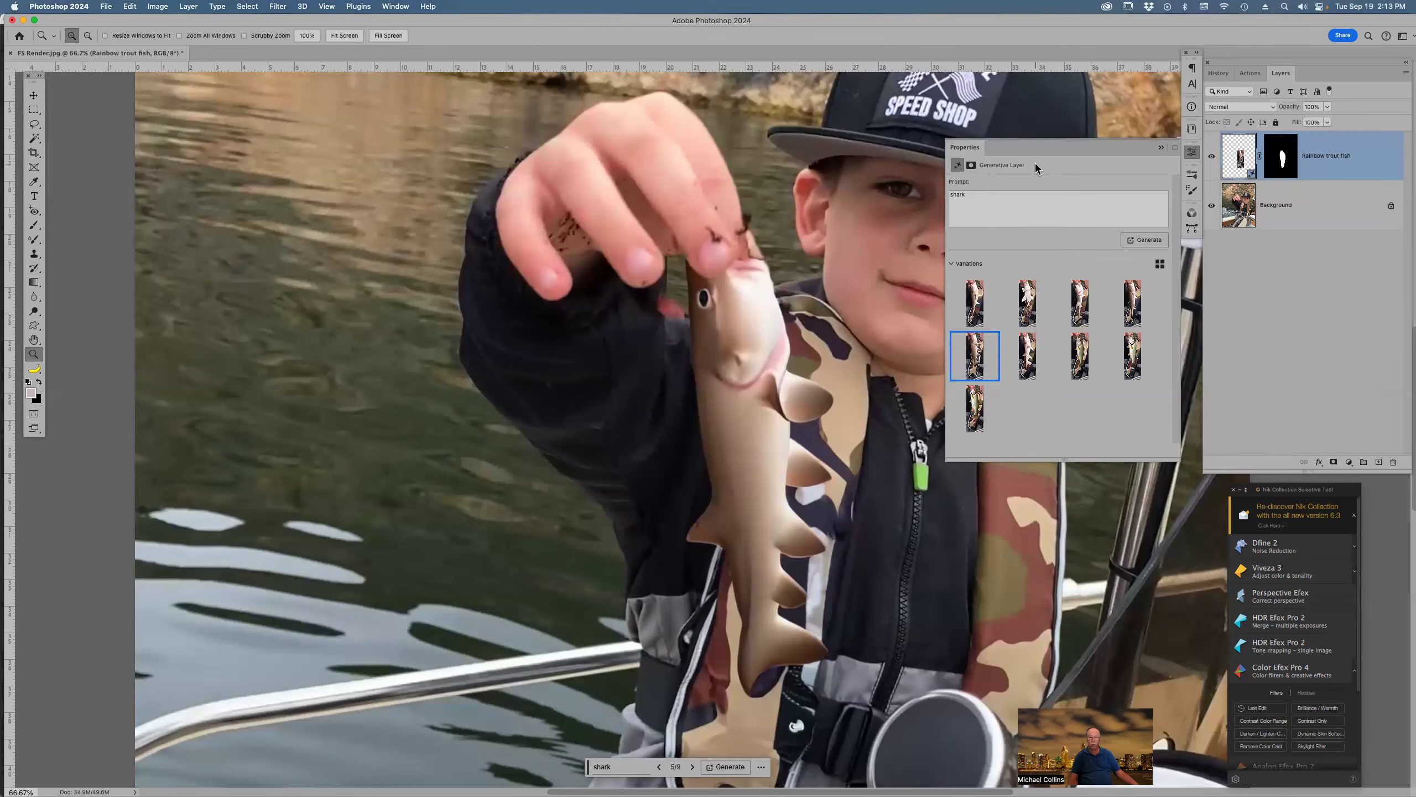
# Pick rainbow trout variation 8 of 9, collapse the panel and fit the photo on screen
pyautogui.click(971, 315)
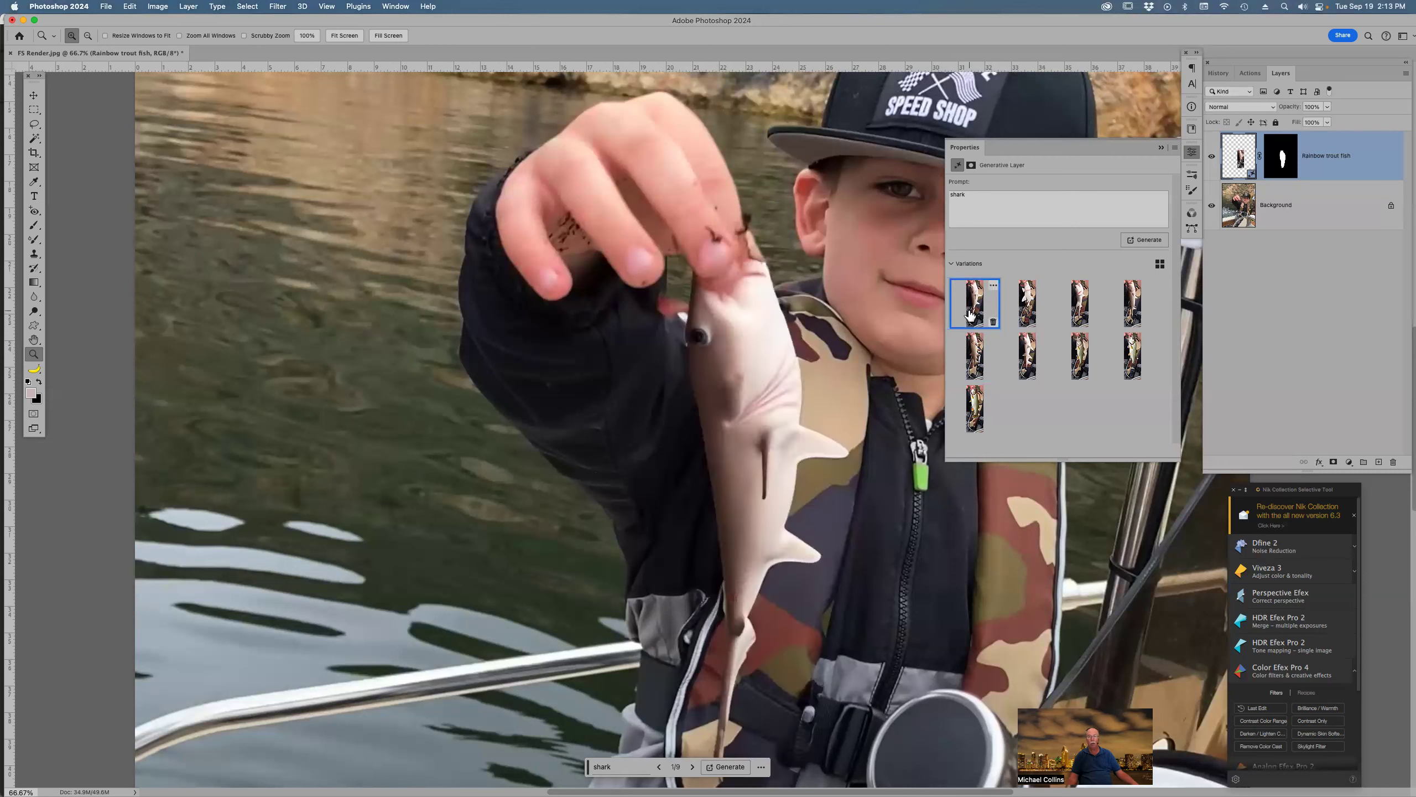
pyautogui.click(1020, 311)
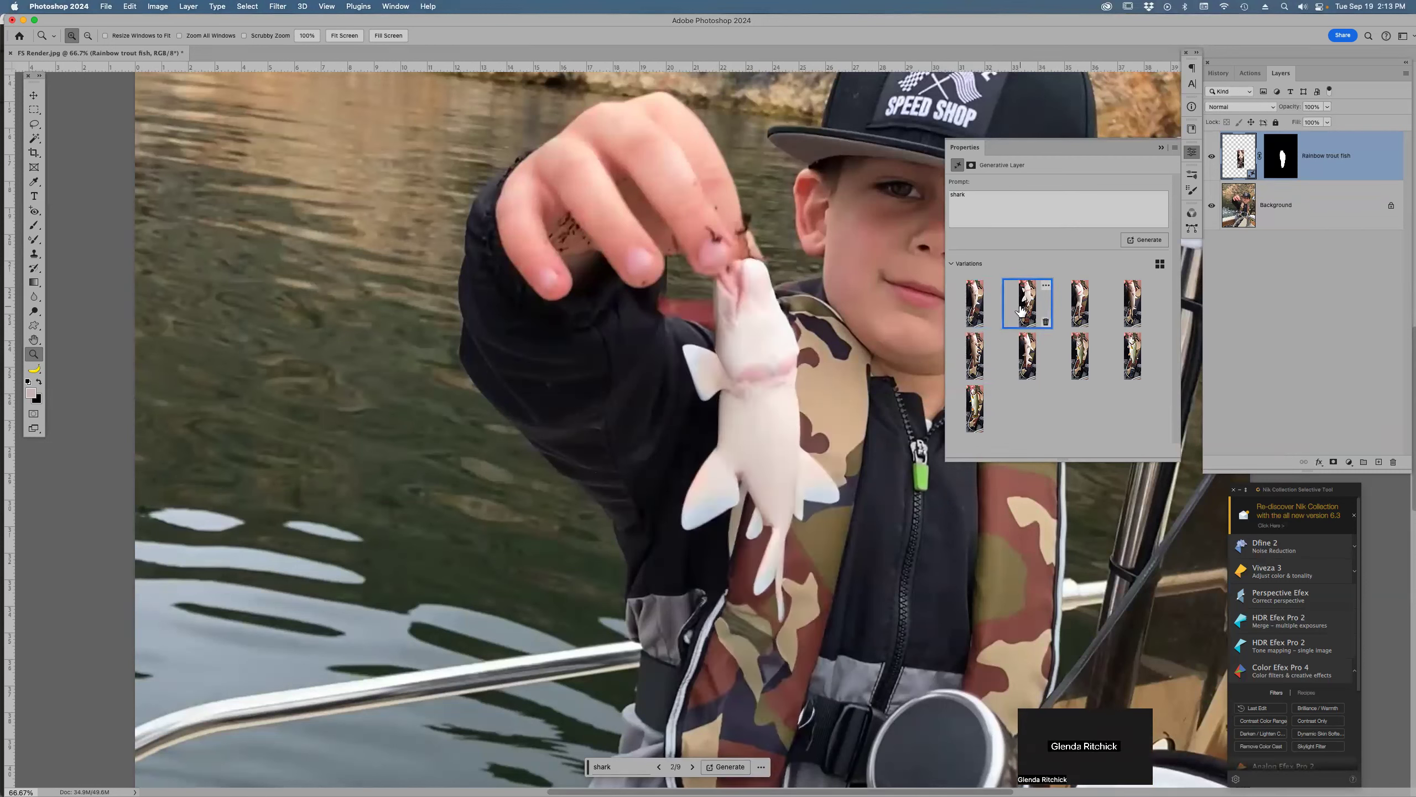
pyautogui.click(1075, 298)
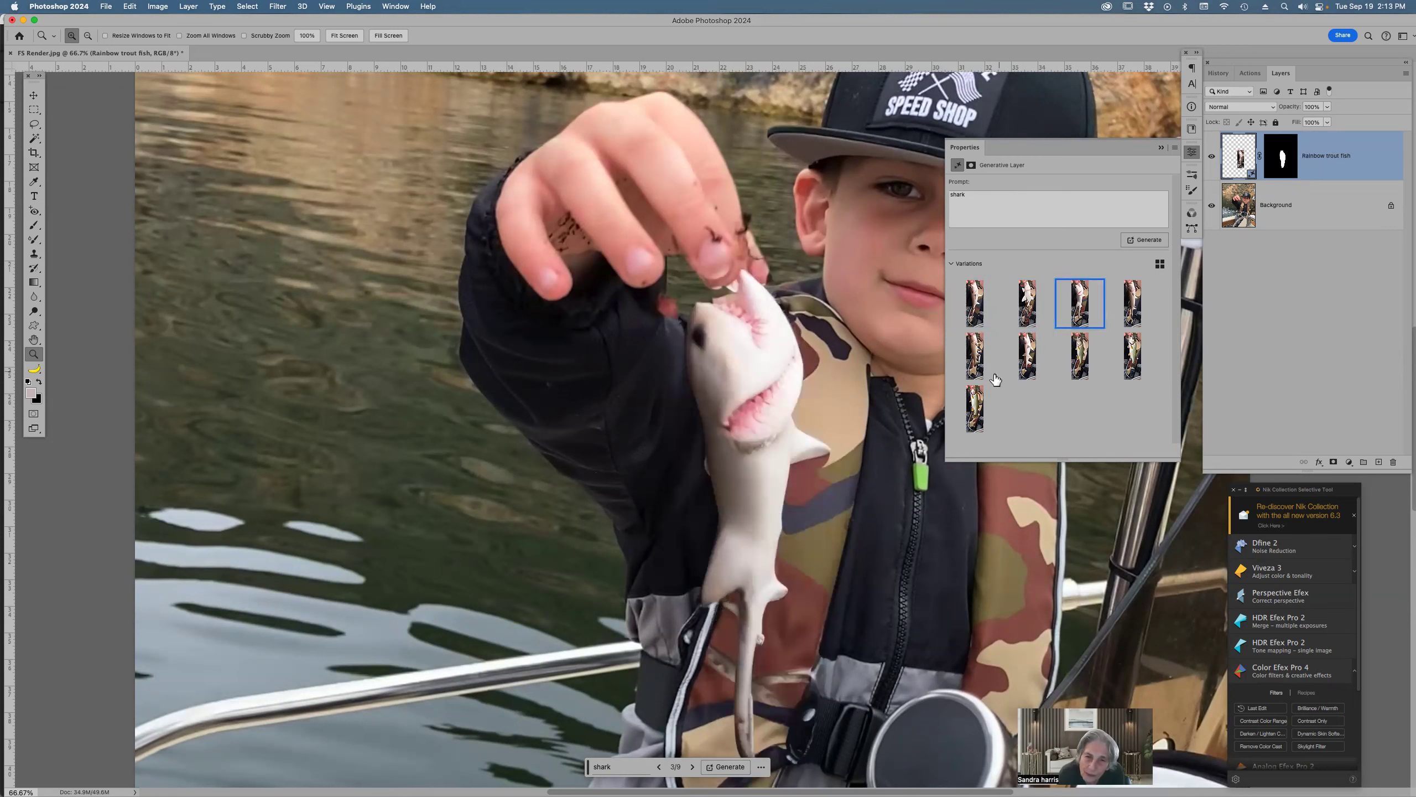
pyautogui.click(980, 413)
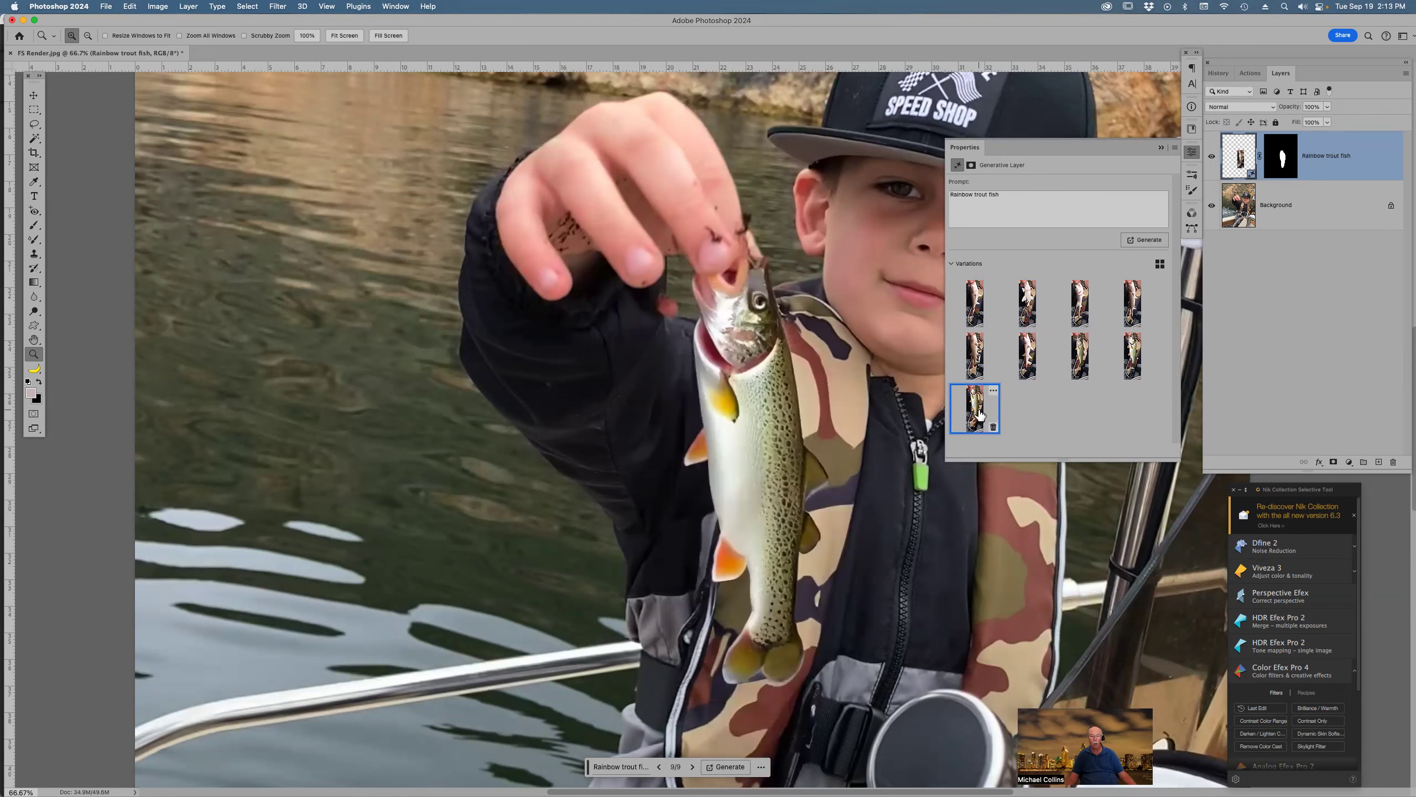
pyautogui.click(1031, 369)
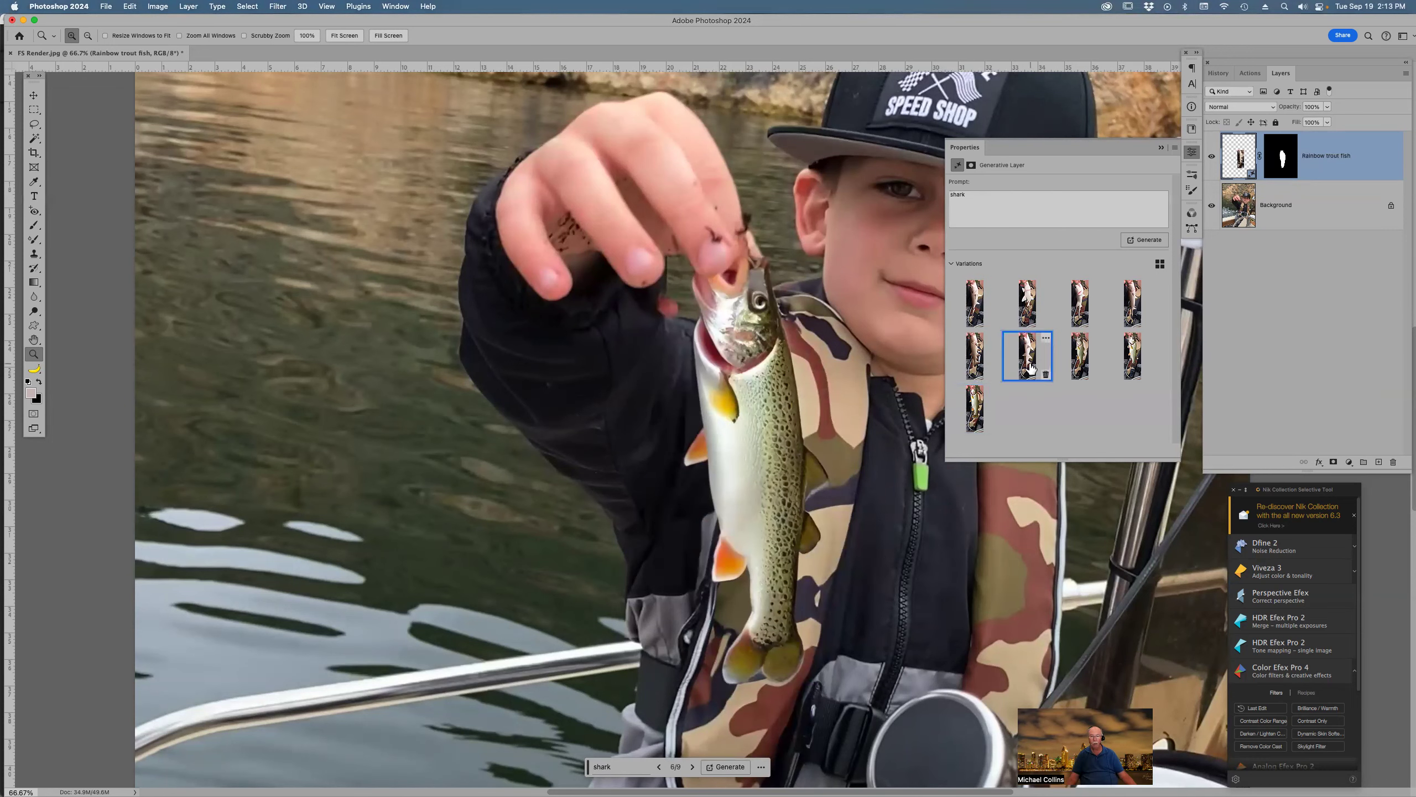
pyautogui.click(1087, 365)
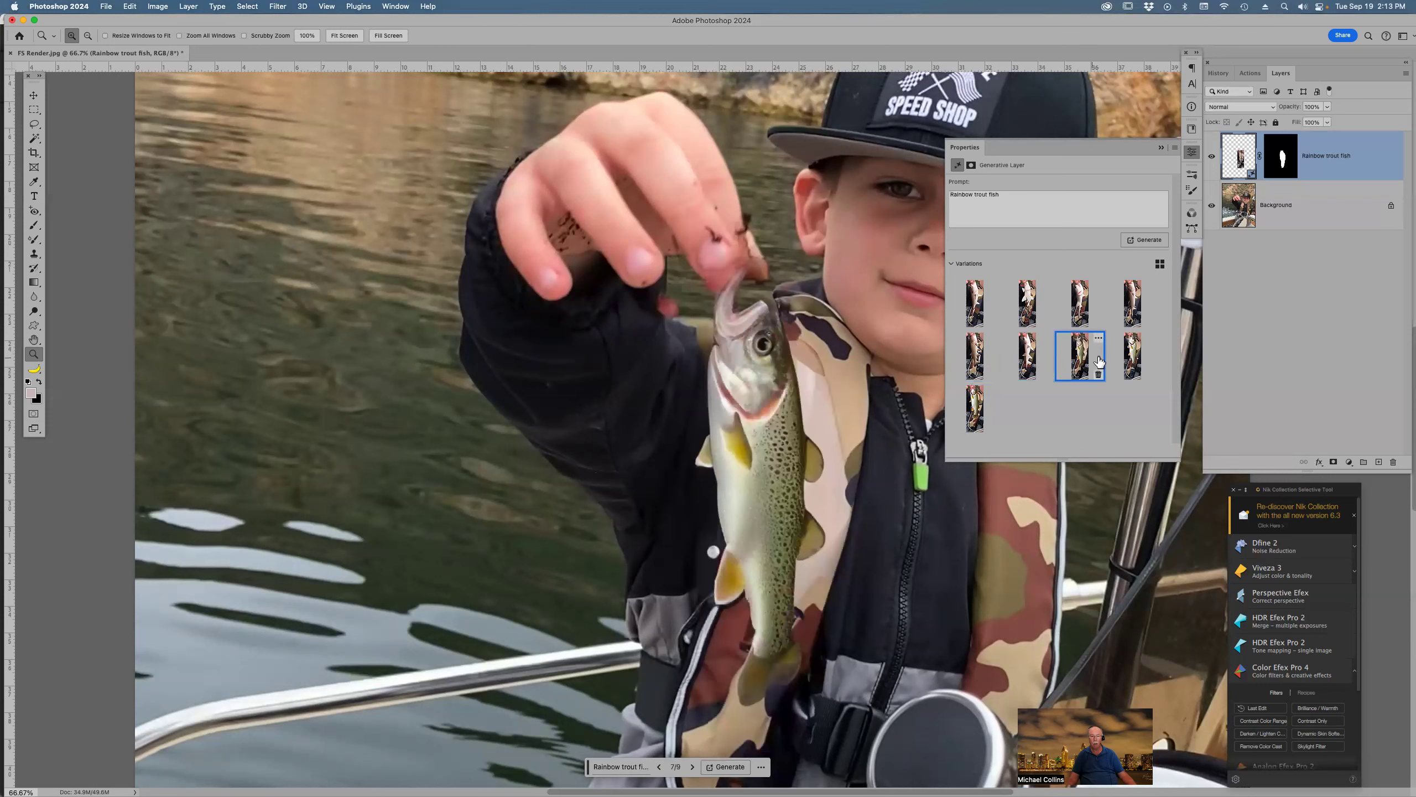
pyautogui.click(1138, 361)
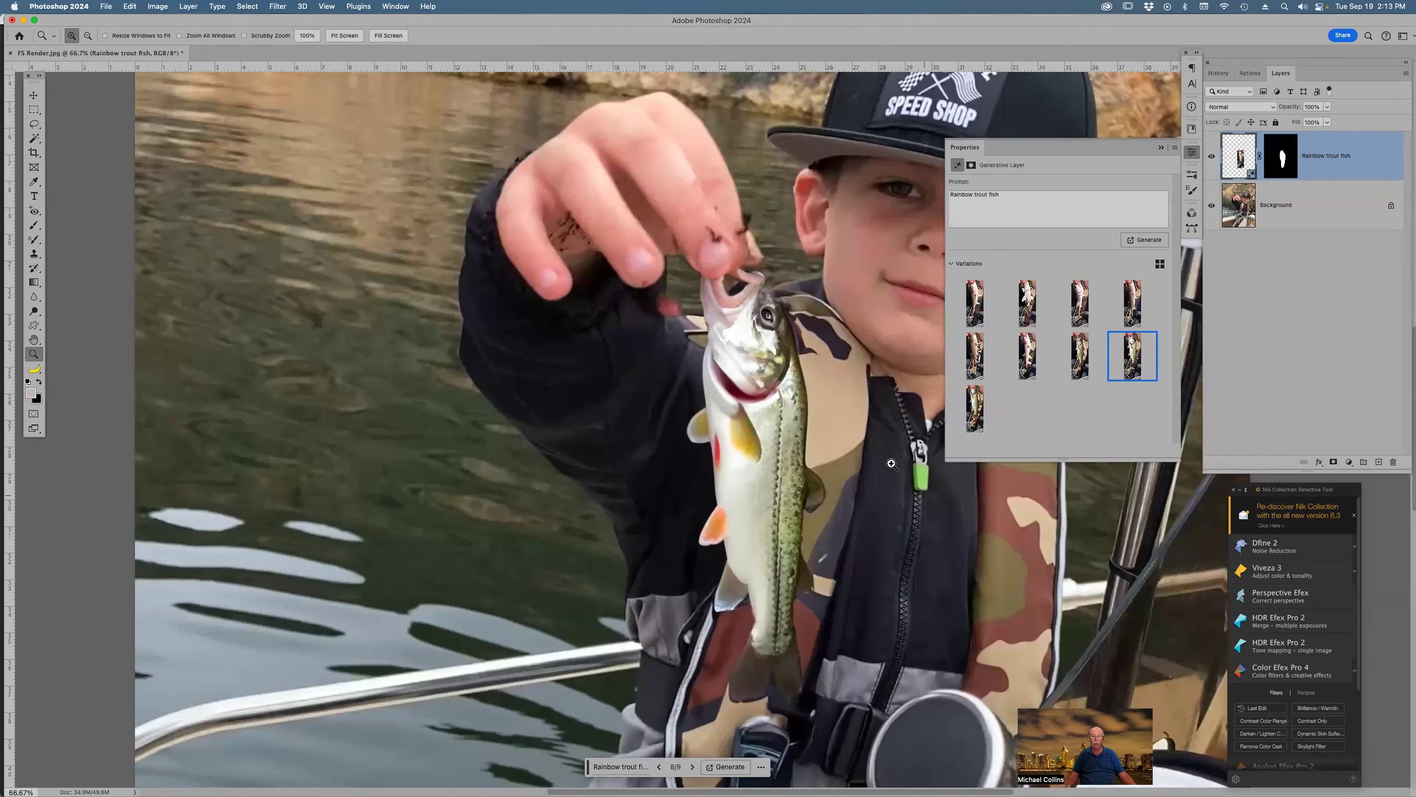
pyautogui.click(1161, 148)
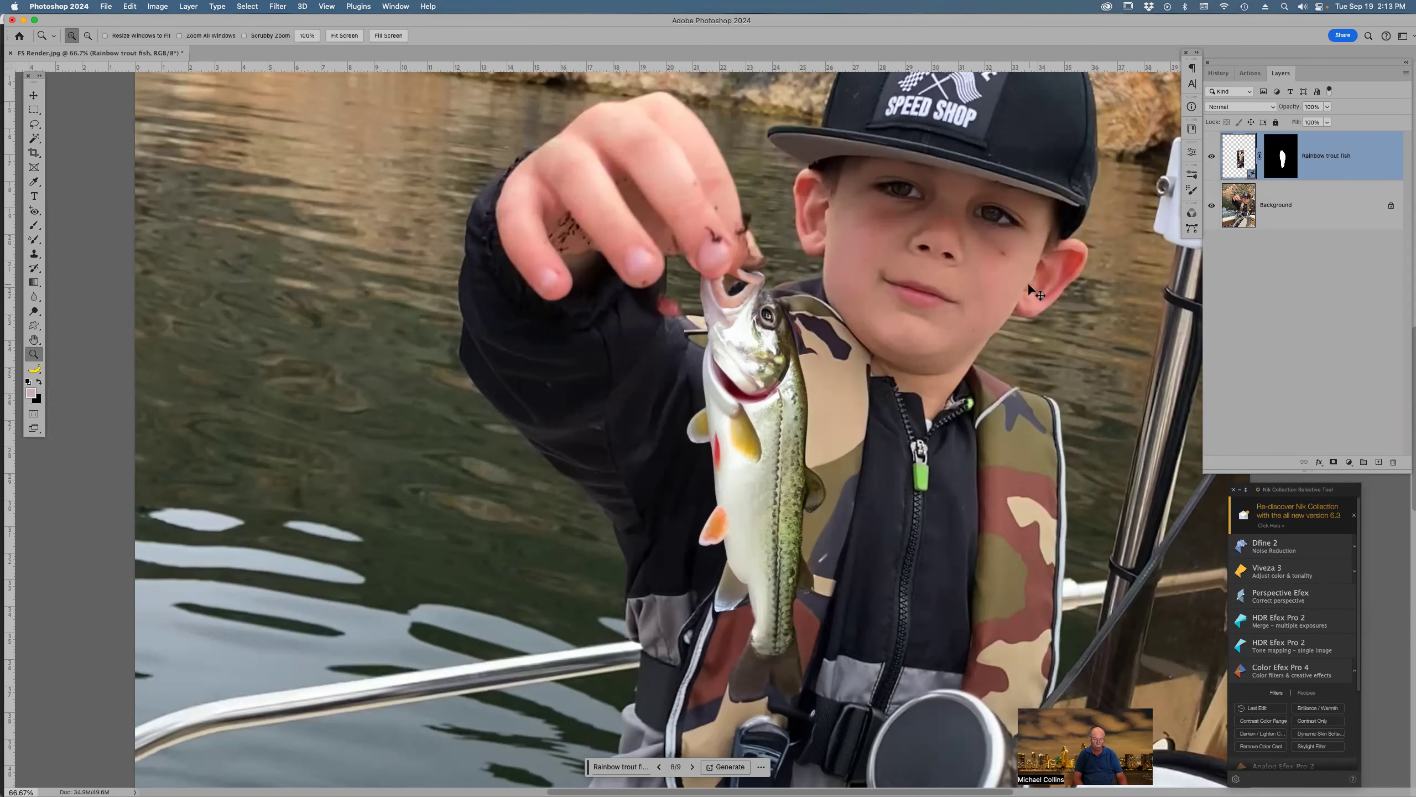
pyautogui.press('super+0')
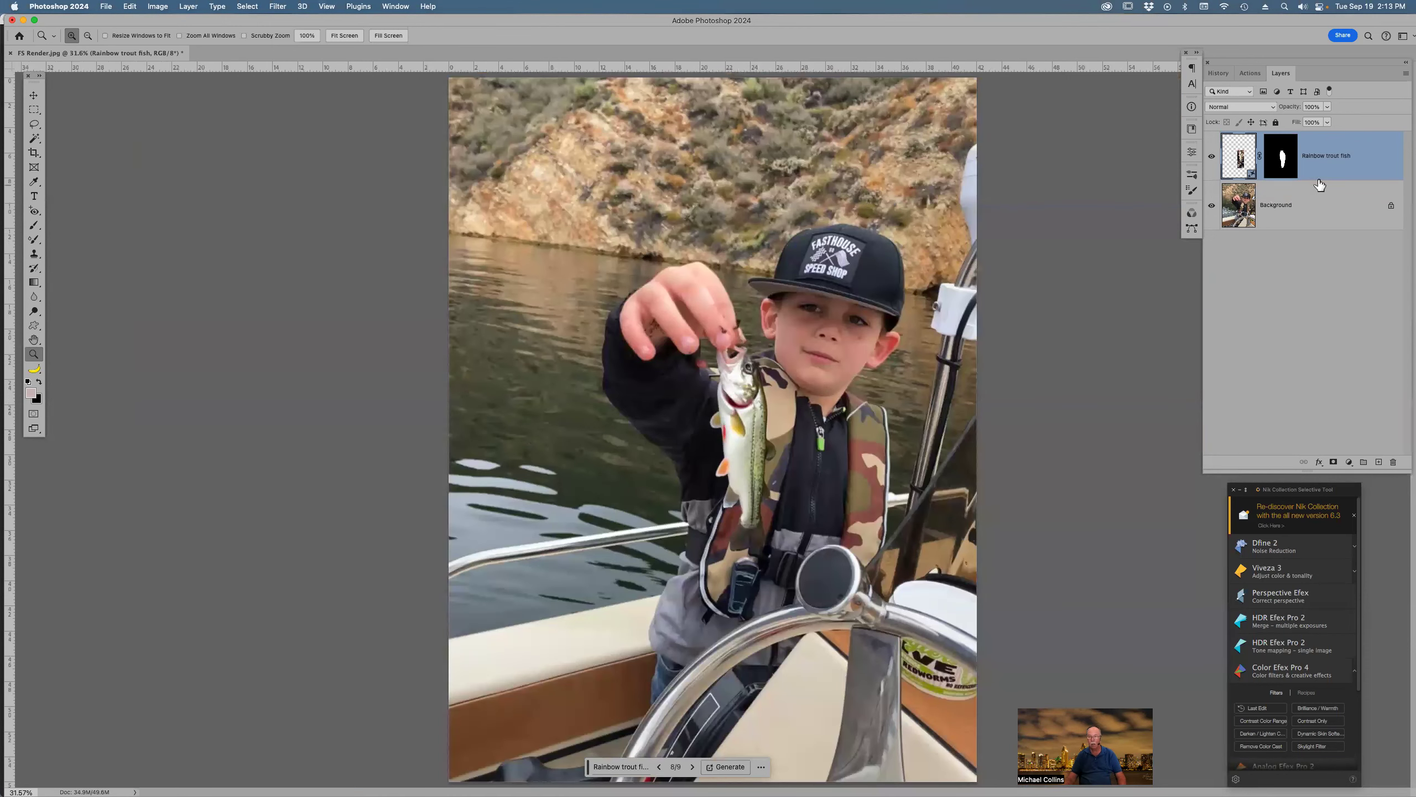
# Delete the Rainbow trout layer, lasso the boy's cap and regenerate it with an empty Generative Fill prompt
pyautogui.doubleClick(1349, 159)
pyautogui.moveTo(1385, 414); pyautogui.dragTo(1392, 463)
pyautogui.press('l')
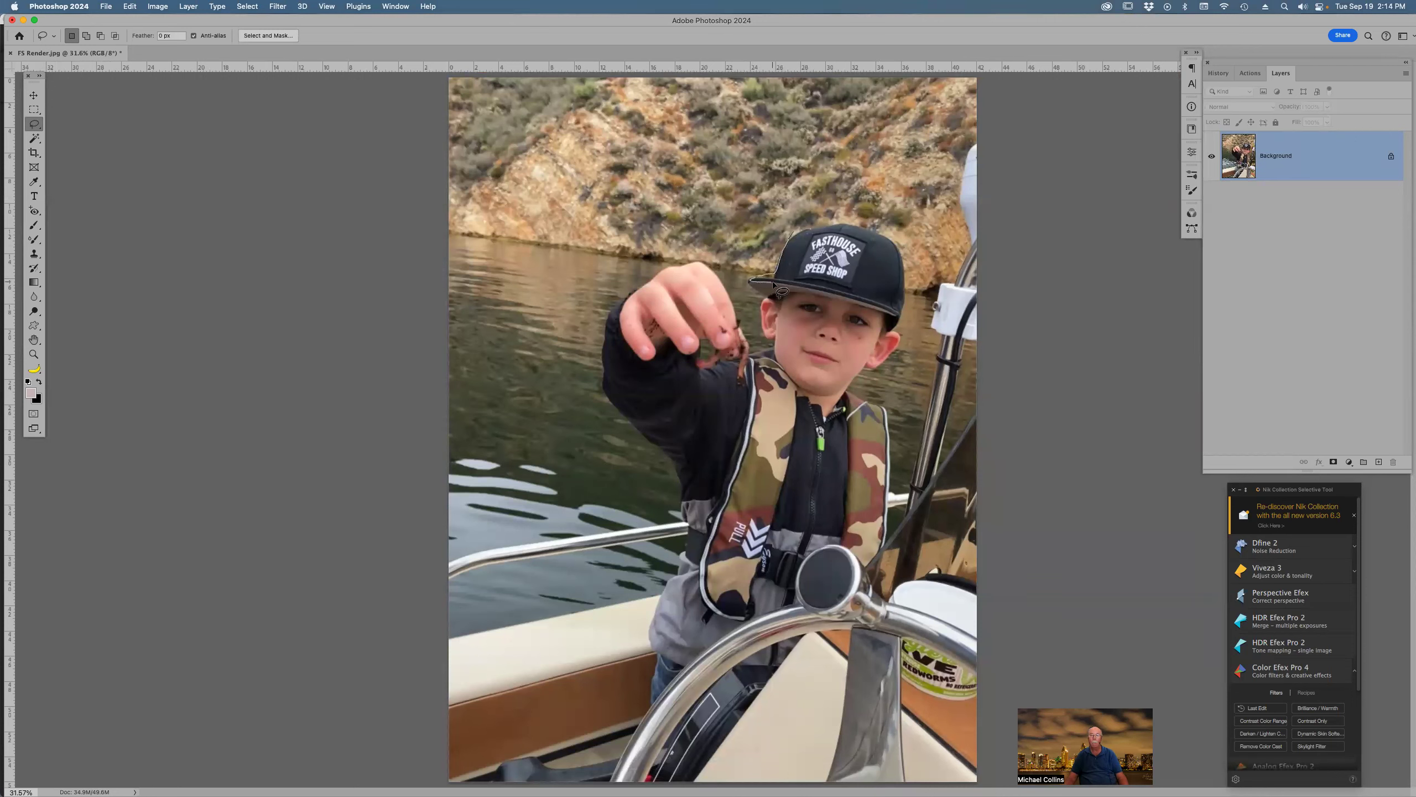
pyautogui.moveTo(811, 292); pyautogui.dragTo(854, 304)
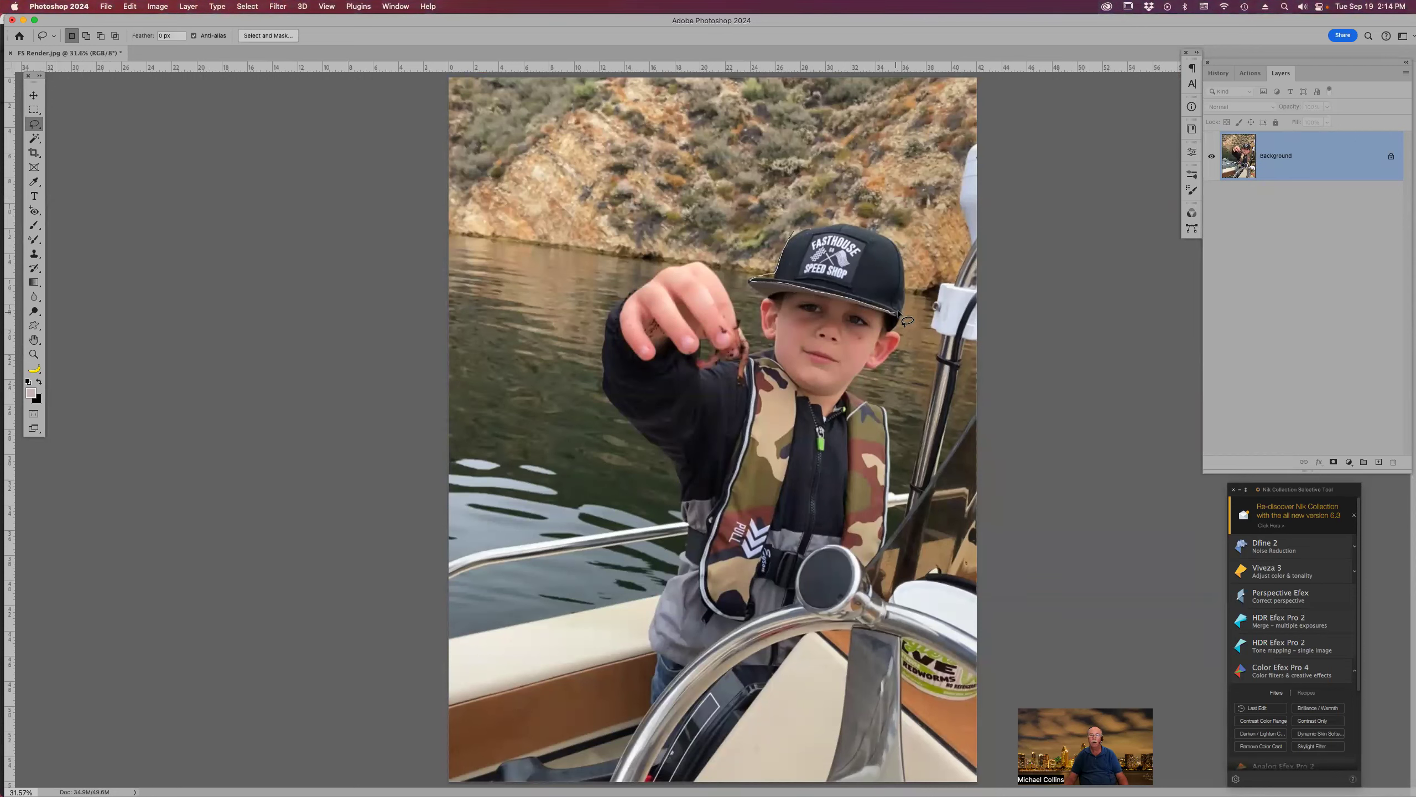
pyautogui.moveTo(798, 233); pyautogui.dragTo(778, 271)
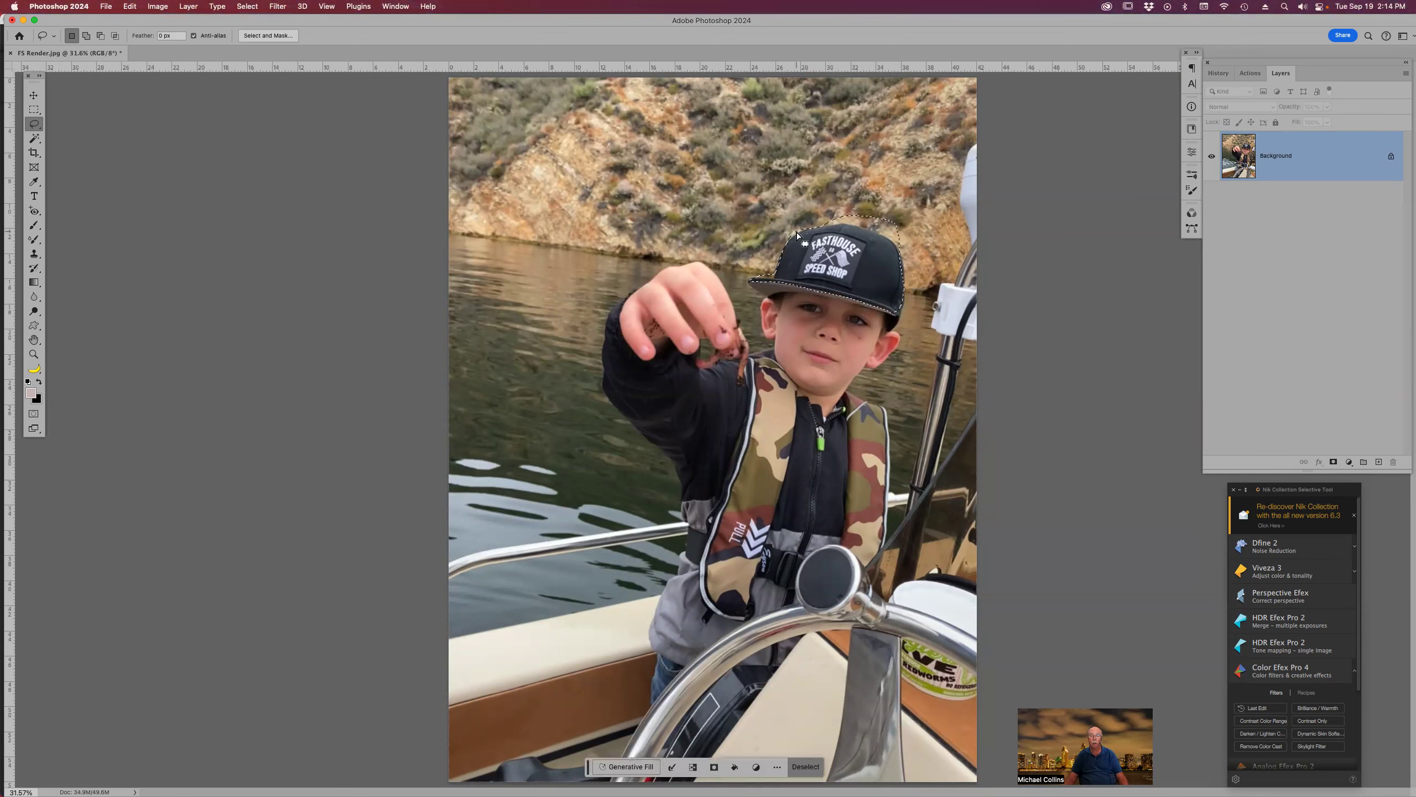
pyautogui.click(633, 768)
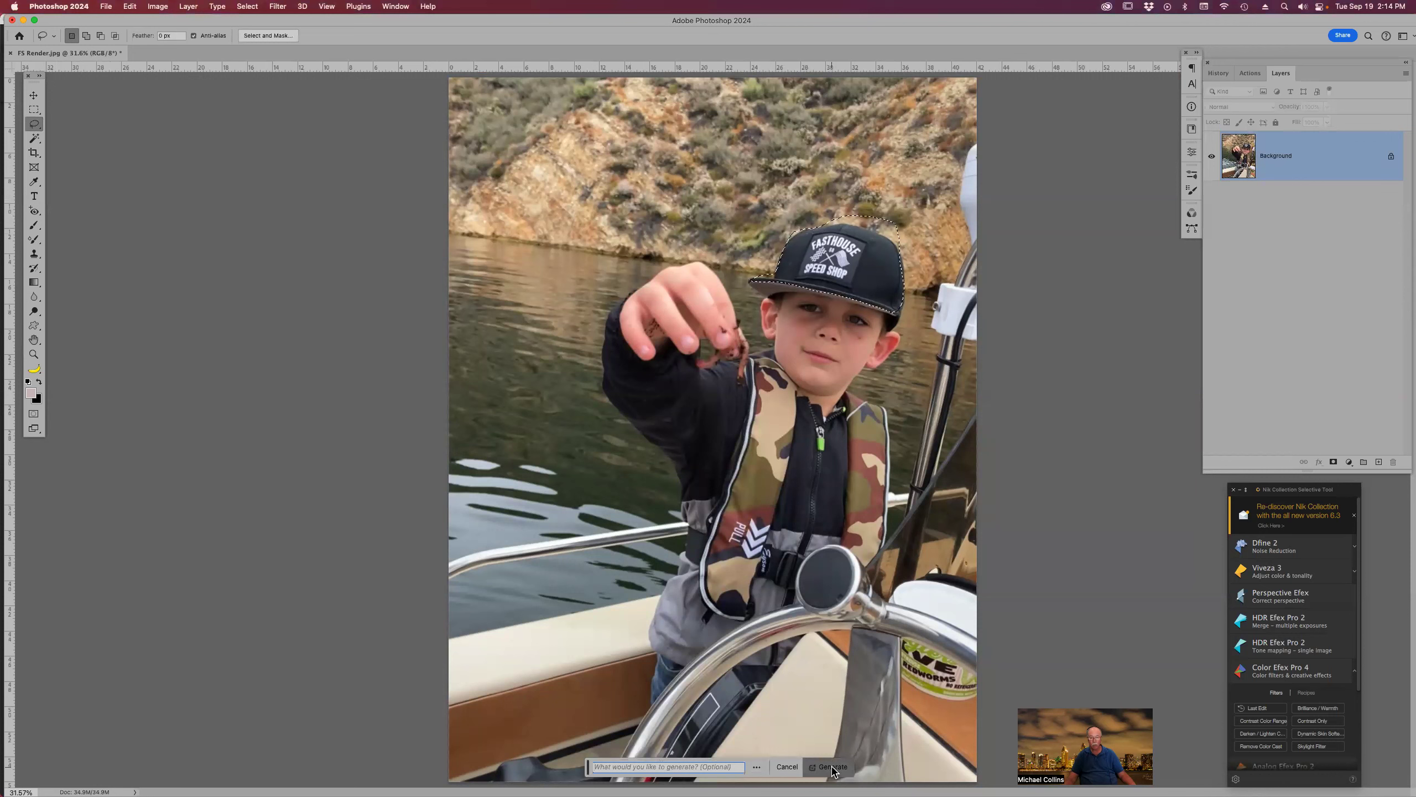
pyautogui.click(832, 768)
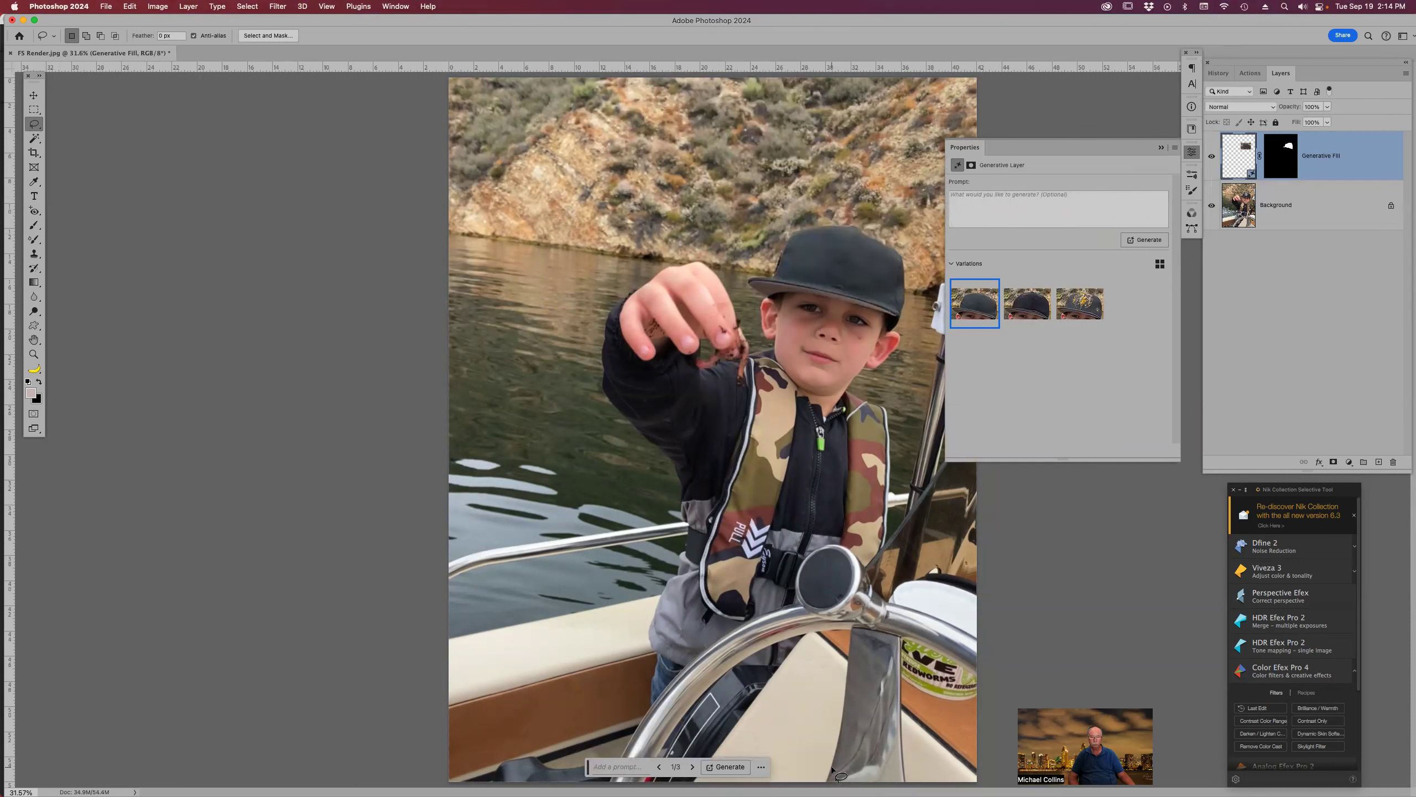
# Generate cap variations with the prompt 'blue' and compare the purple and bright blue results
pyautogui.click(977, 208)
pyautogui.write('blue')
pyautogui.press('Return')
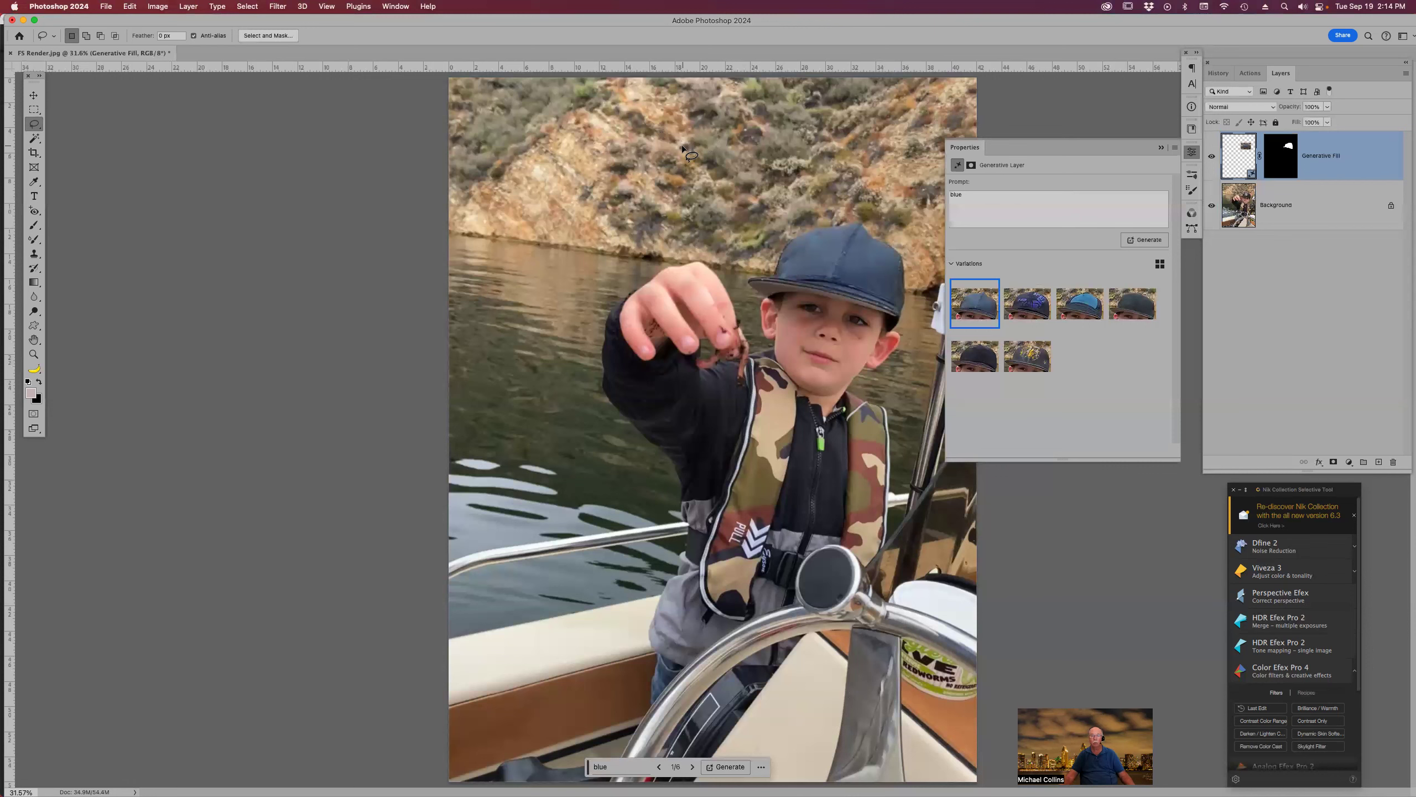
pyautogui.click(1028, 305)
pyautogui.click(1072, 310)
pyautogui.click(1029, 310)
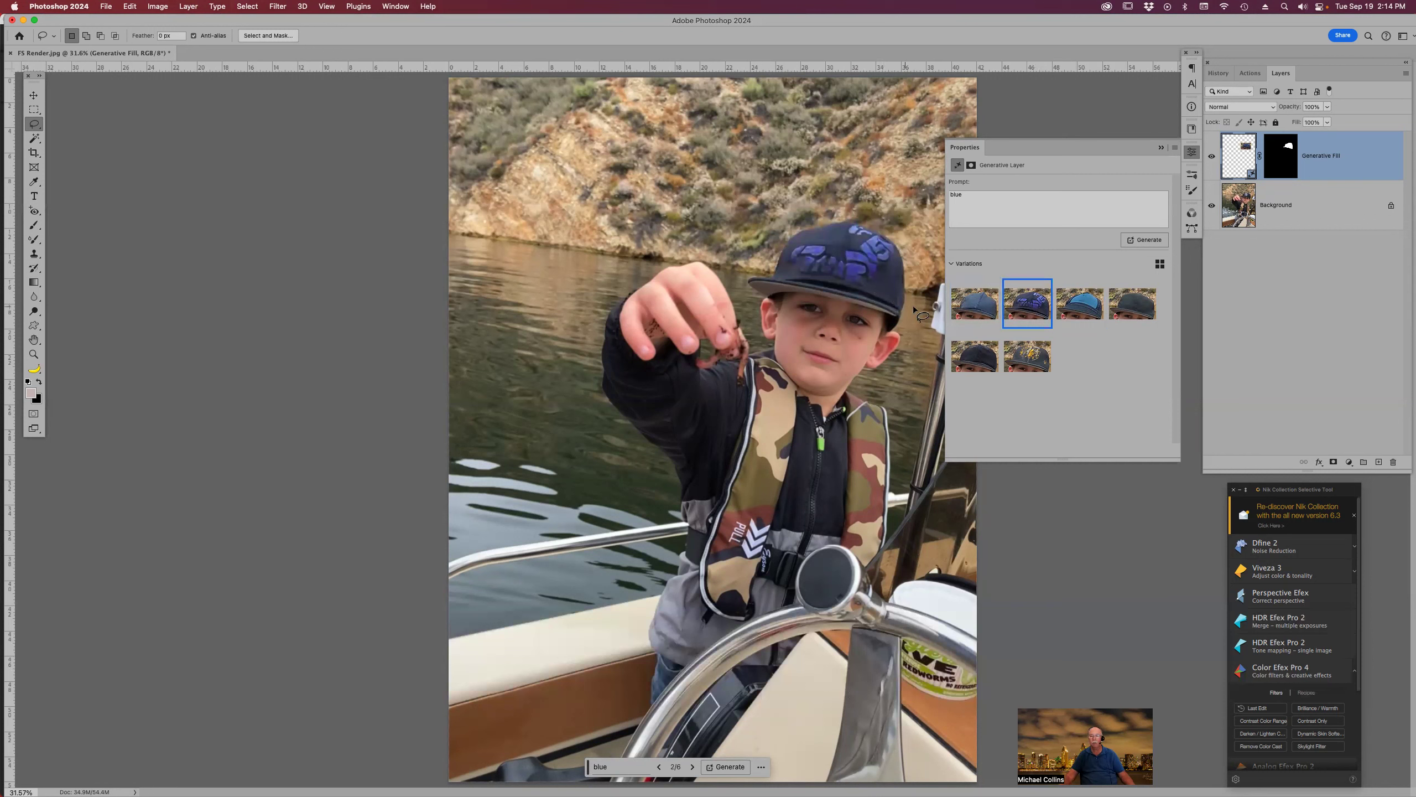
# Regenerate with the prompt 'blue and red' and choose the plain navy cap variation
pyautogui.click(978, 198)
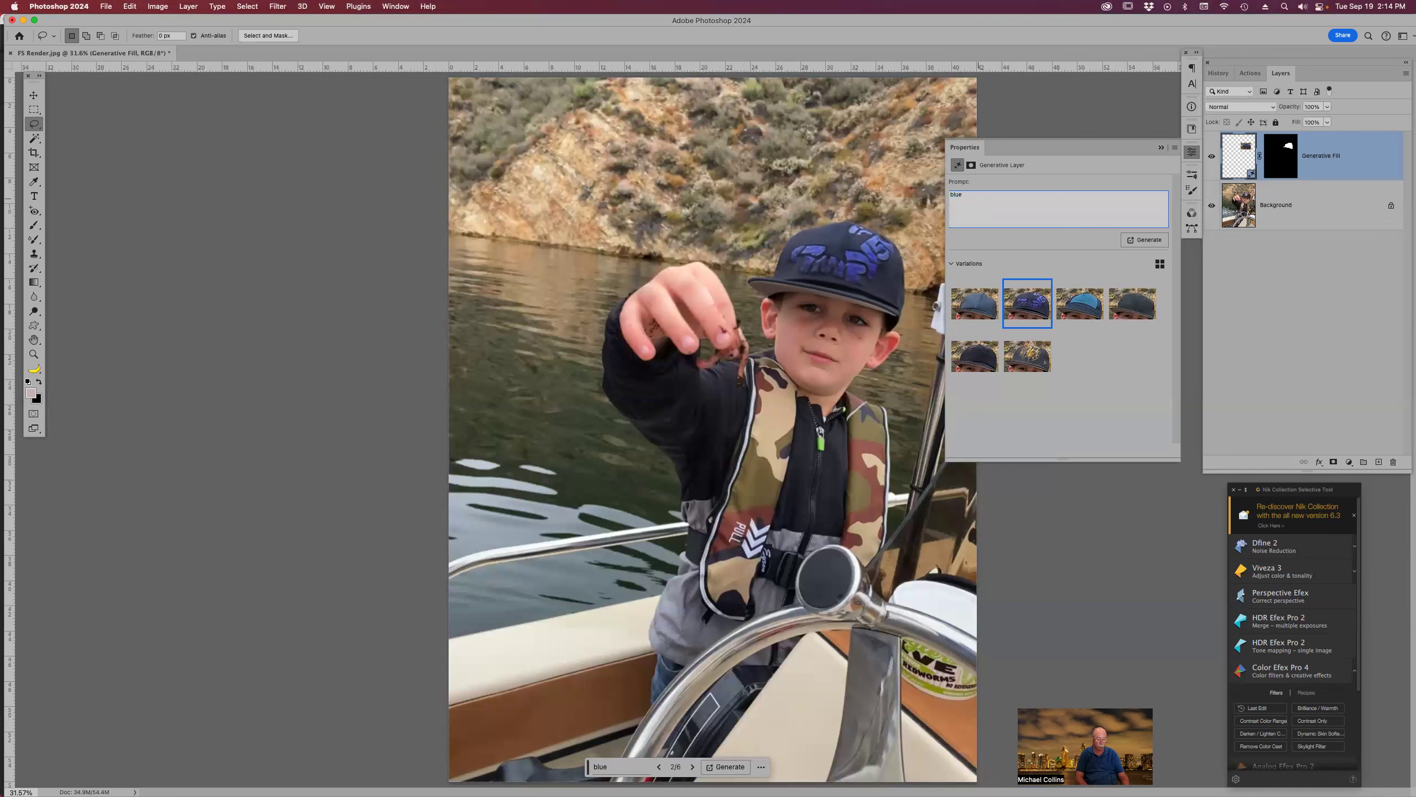
pyautogui.write('and red')
pyautogui.press('Return')
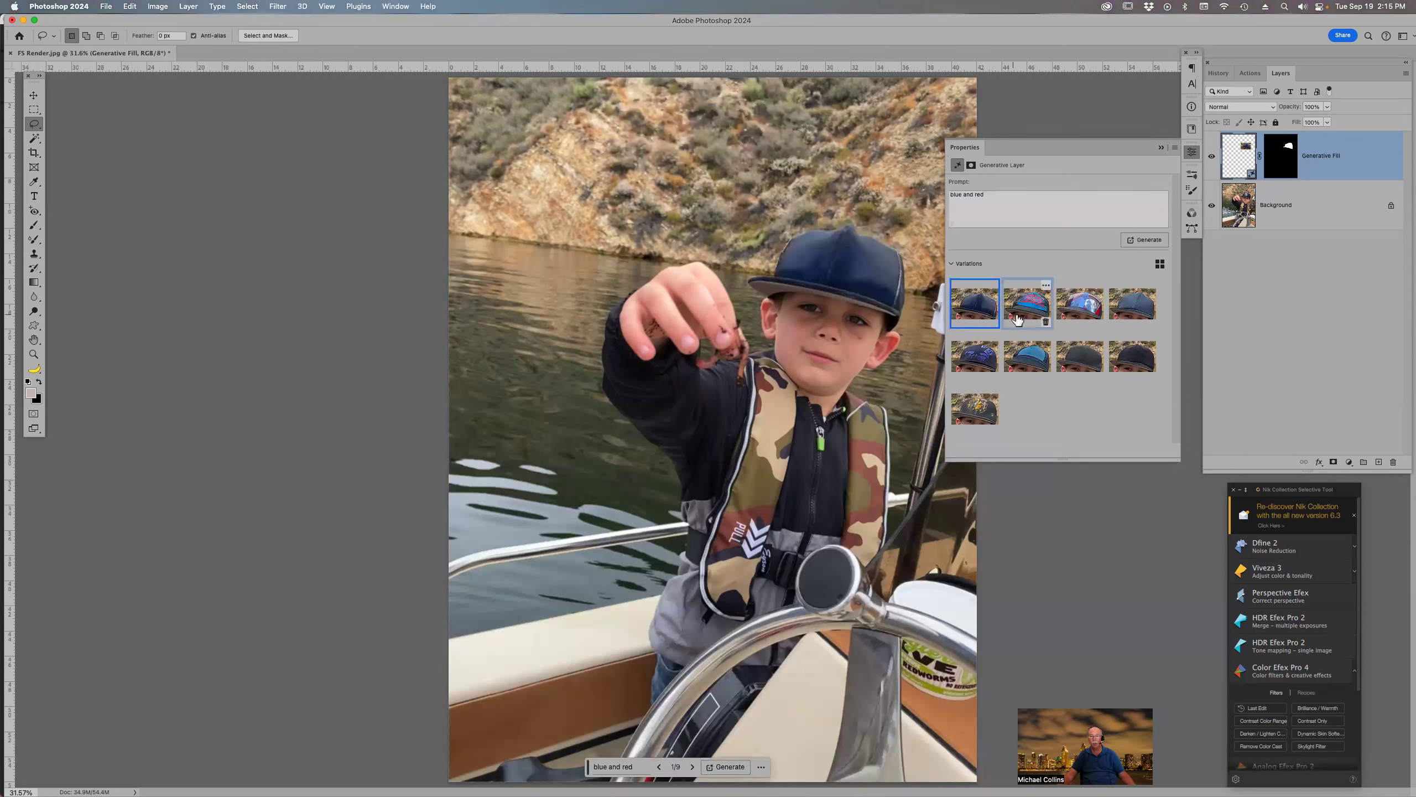
pyautogui.click(1026, 316)
pyautogui.click(1076, 311)
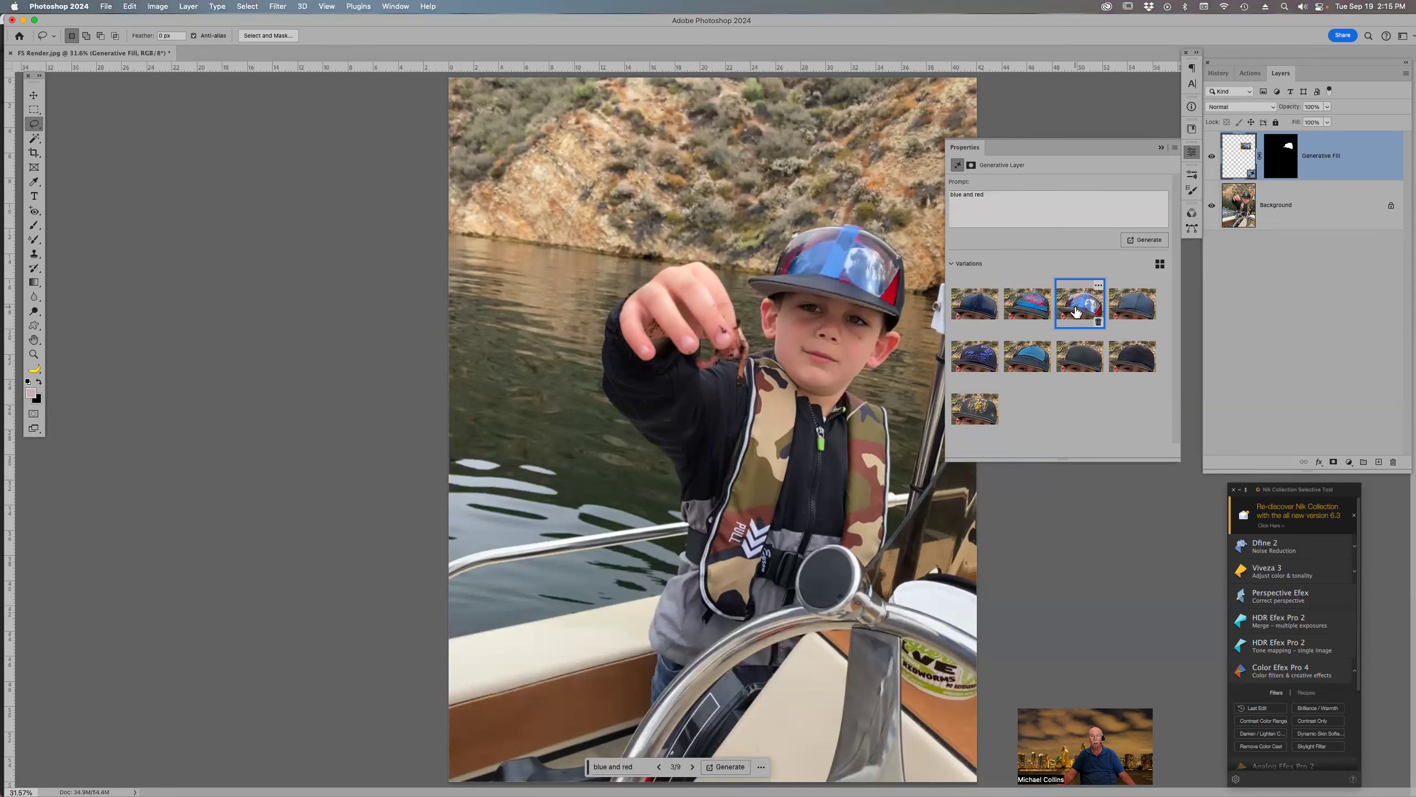
pyautogui.click(976, 308)
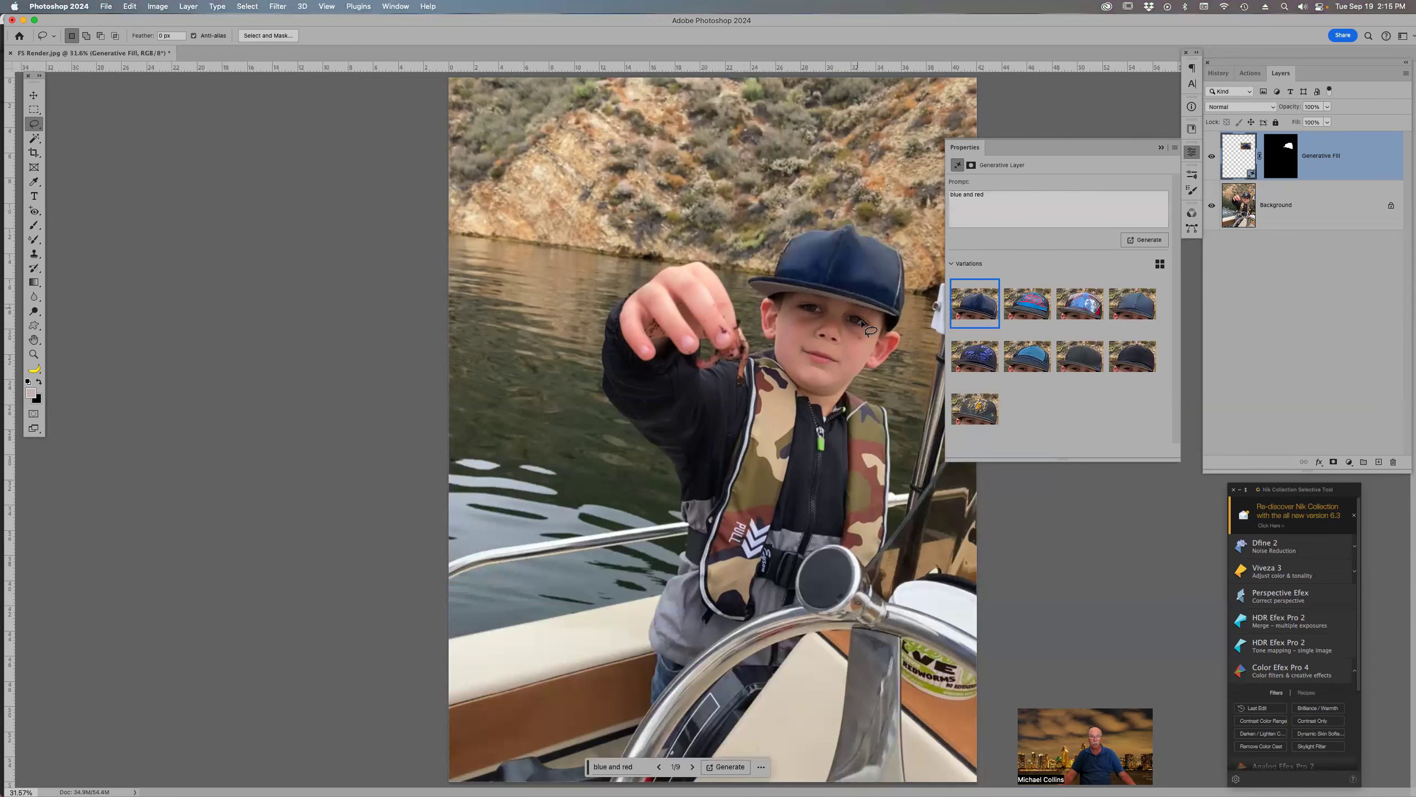
# Collapse the variations panel and close FS Render.jpg without saving
pyautogui.click(1159, 149)
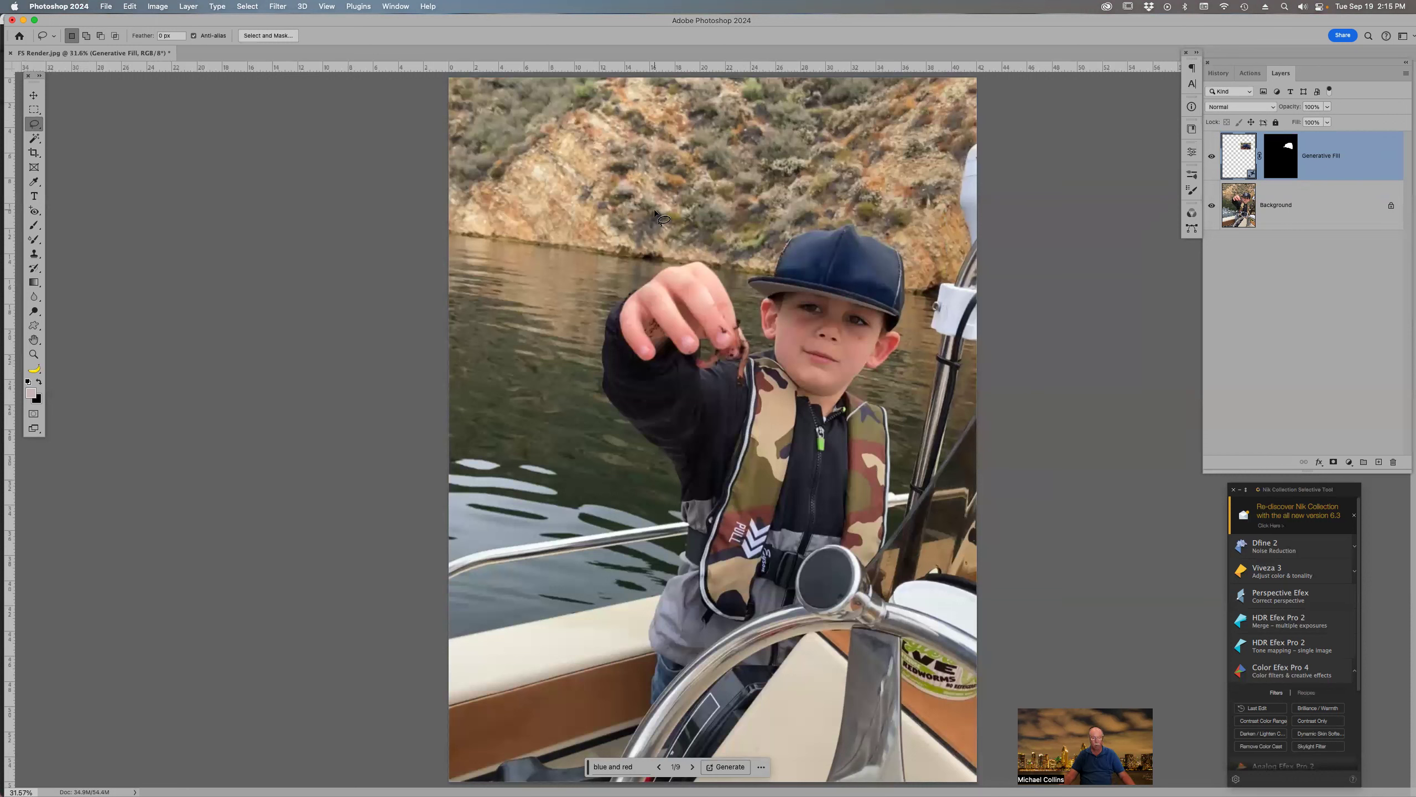
pyautogui.press('super+w')
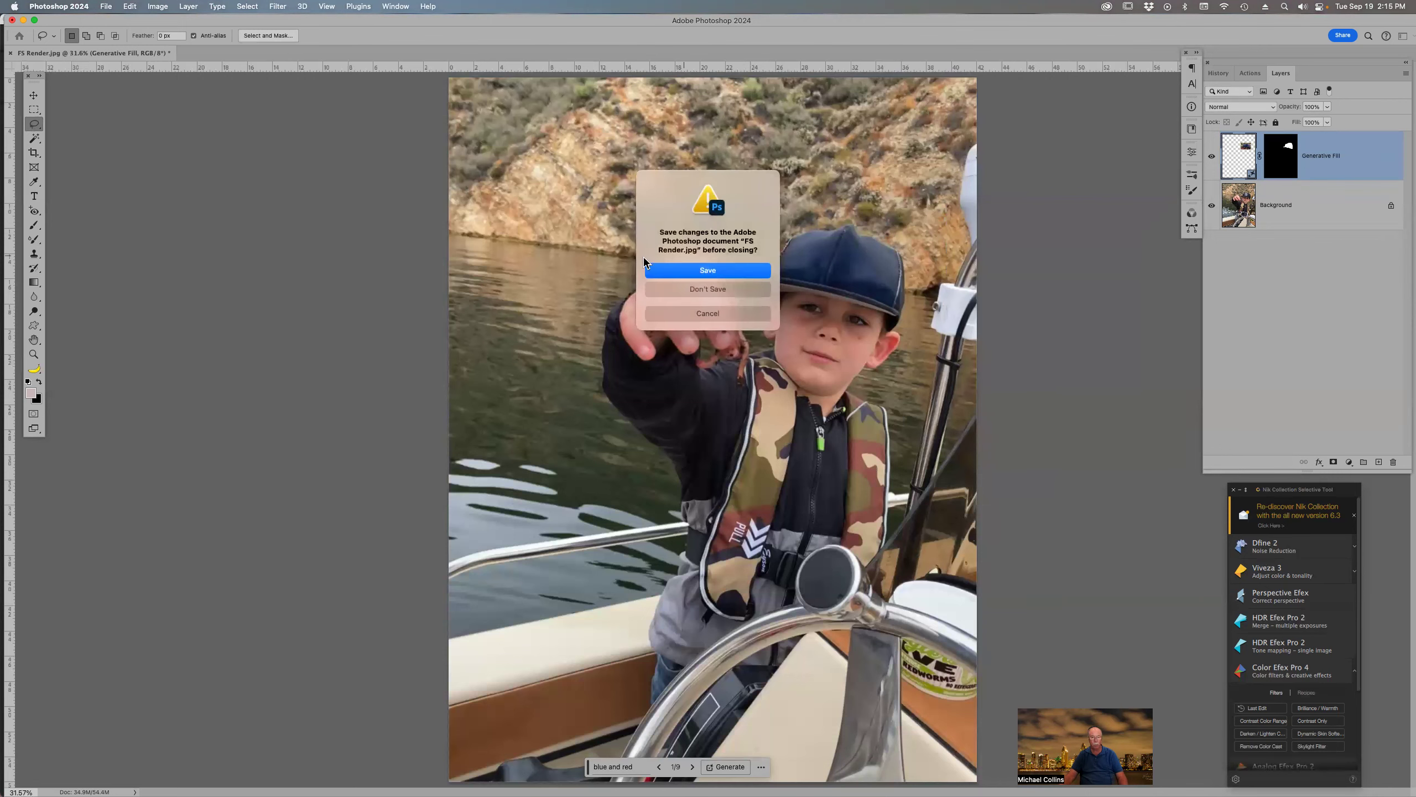
pyautogui.click(690, 288)
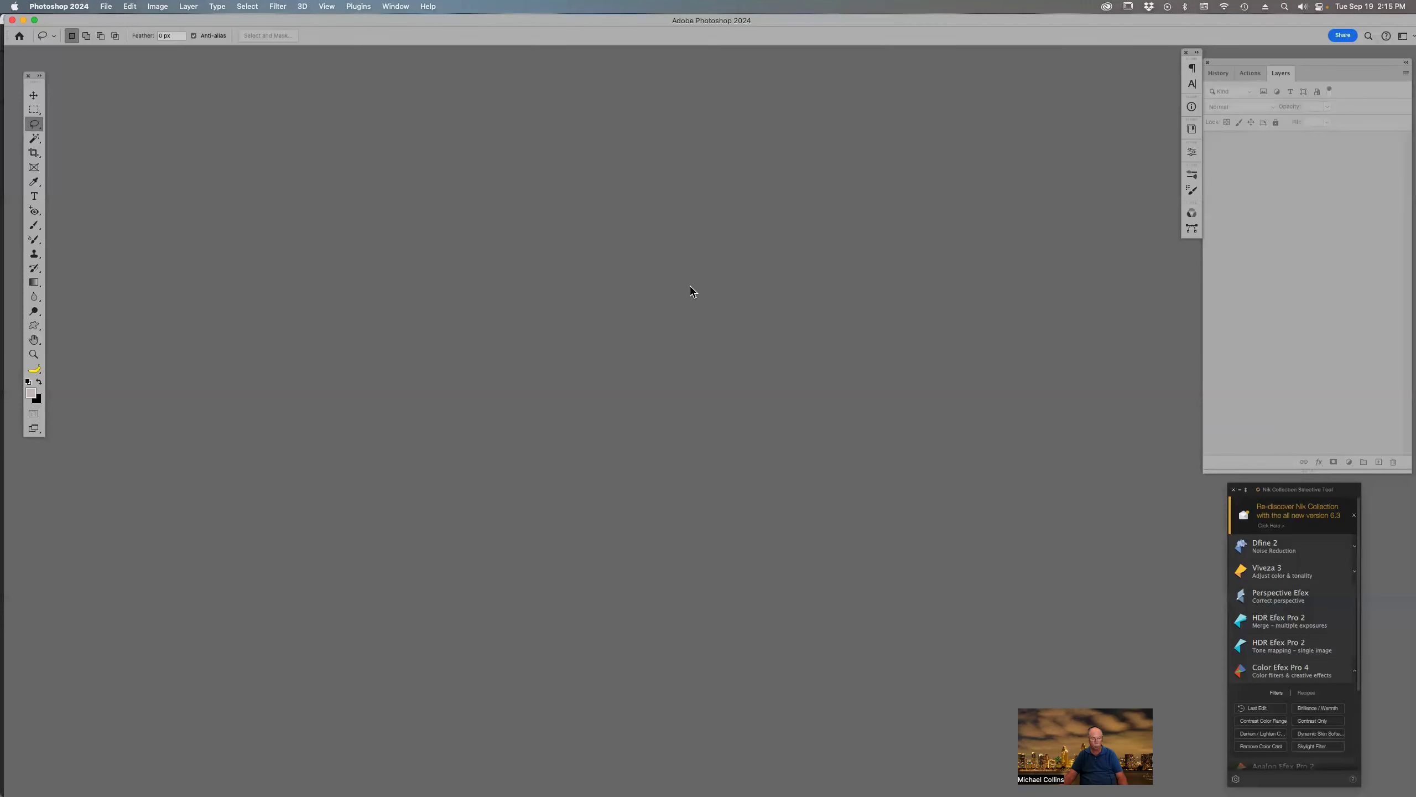
pyautogui.press('super+Tab')
# Scroll to IMG_5756.psd in Bridge's Content panel and open it in Photoshop
pyautogui.scroll(-3, 1263, 466)
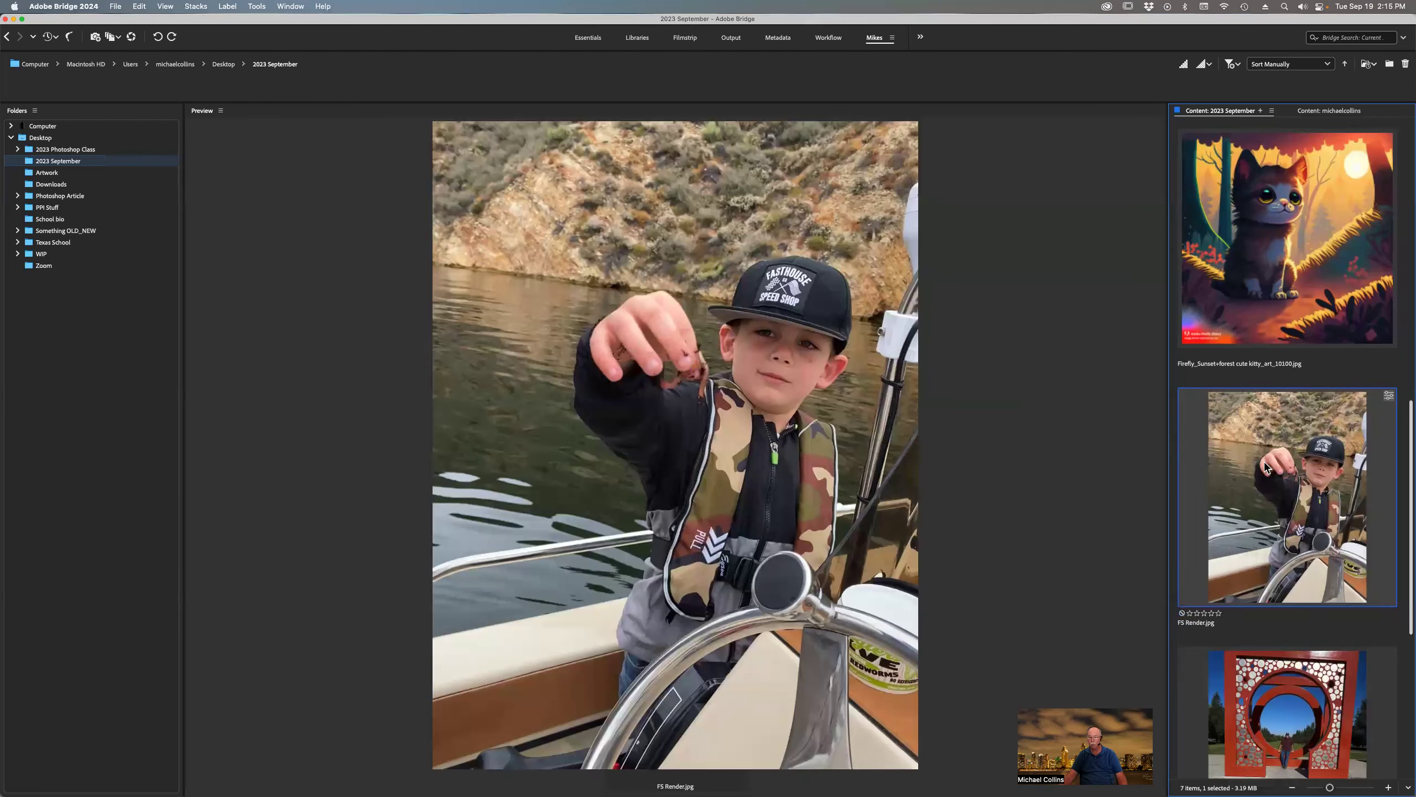
pyautogui.scroll(-3, 1264, 465)
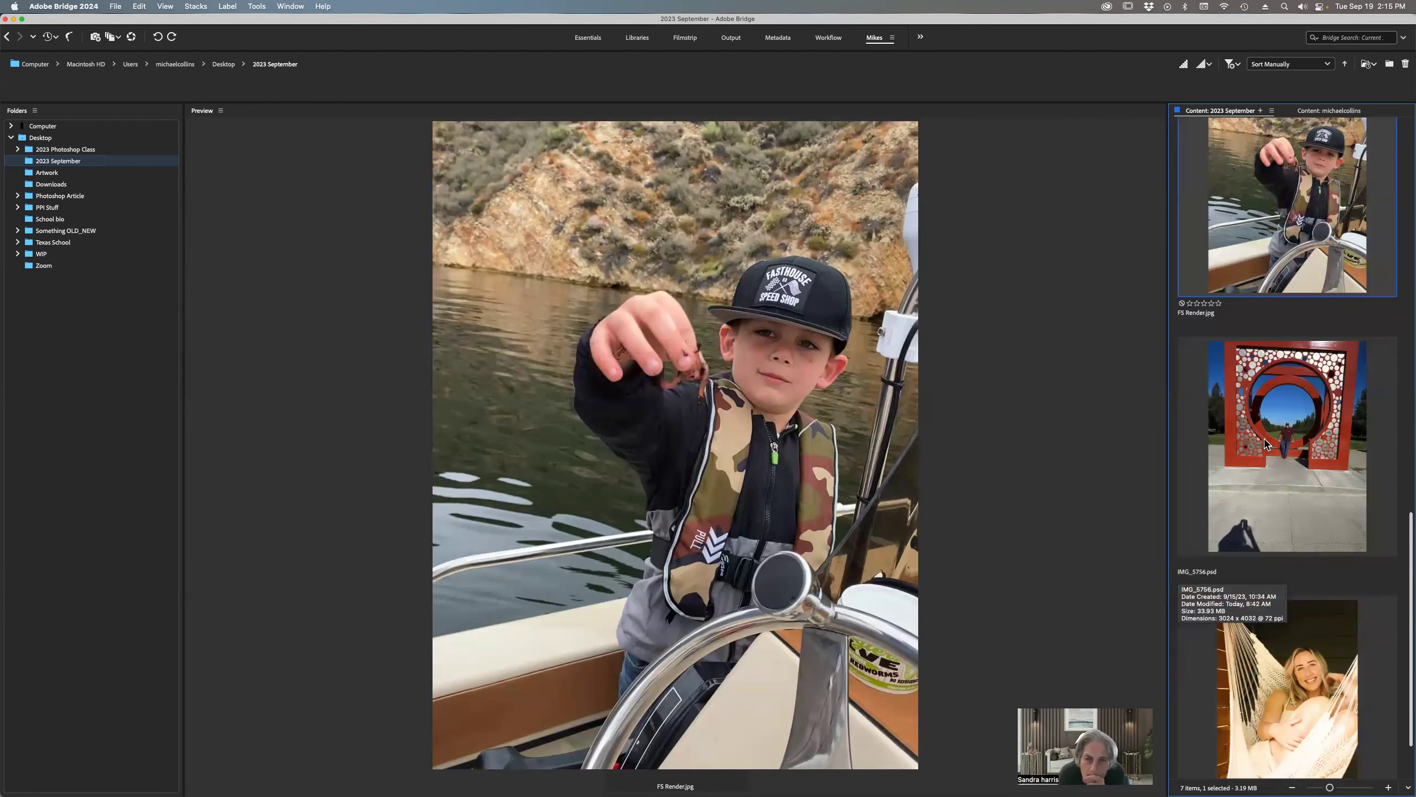
pyautogui.doubleClick(1262, 458)
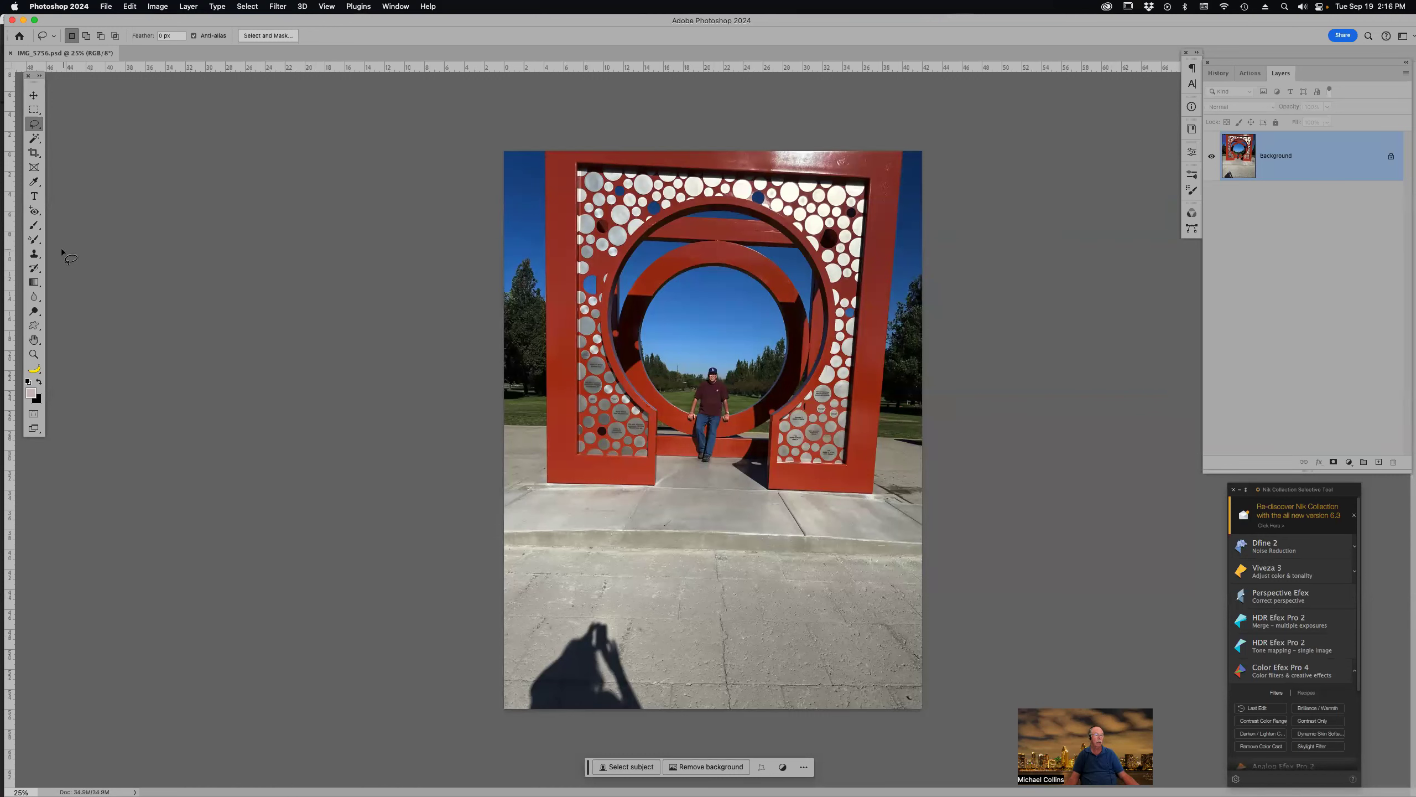
# Check the Mixer Brush and History Brush groups, then show the Spot Healing Brush group's tool list
pyautogui.click(33, 239)
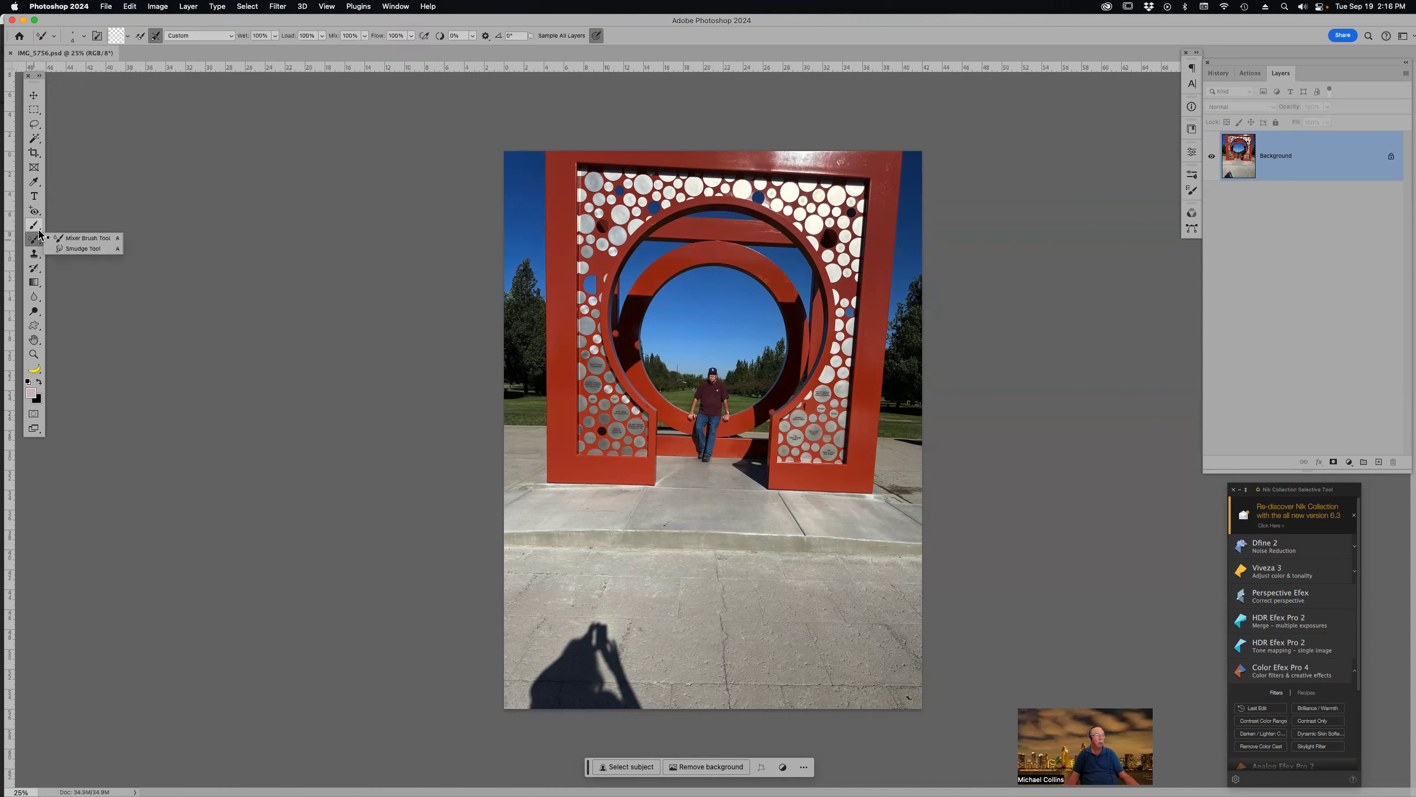
pyautogui.click(36, 270)
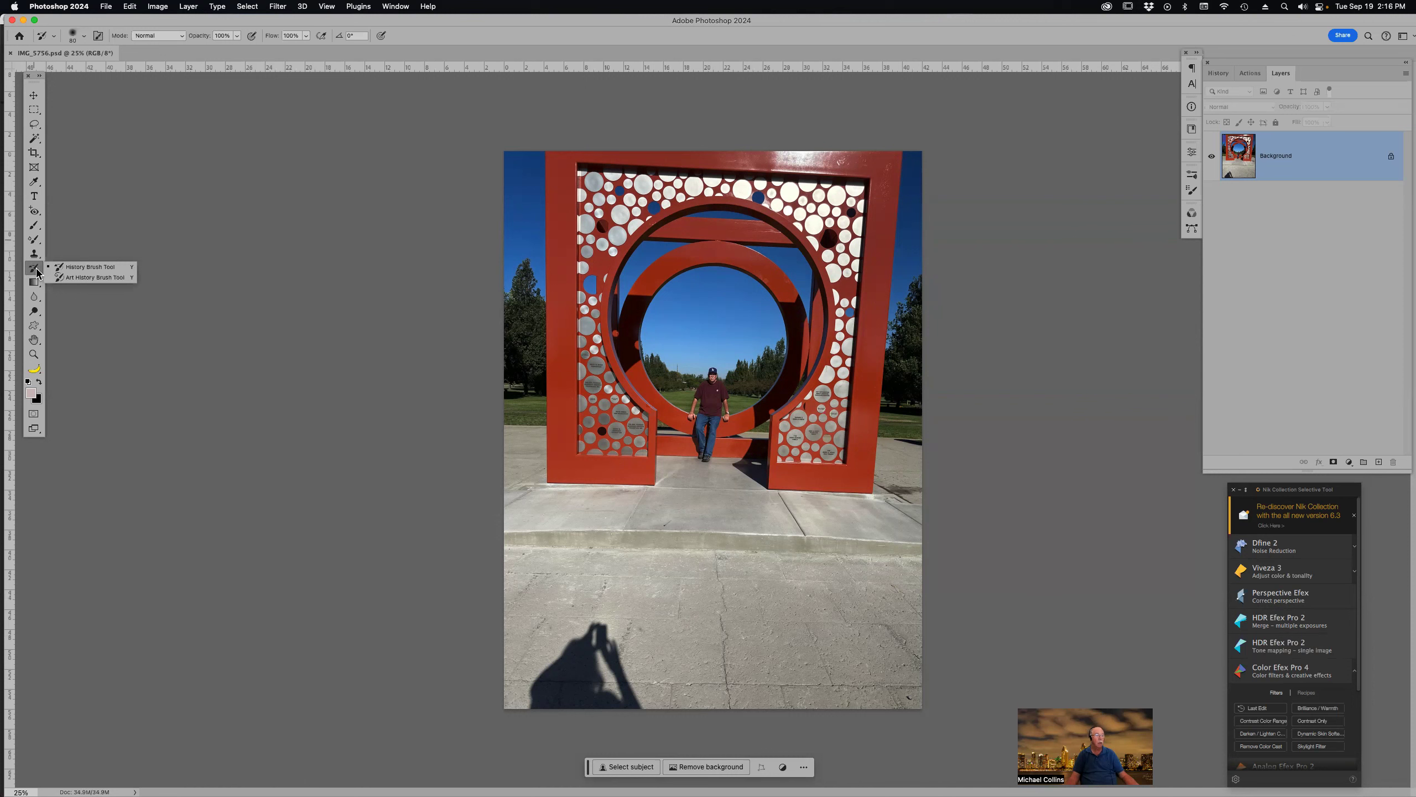
pyautogui.click(35, 244)
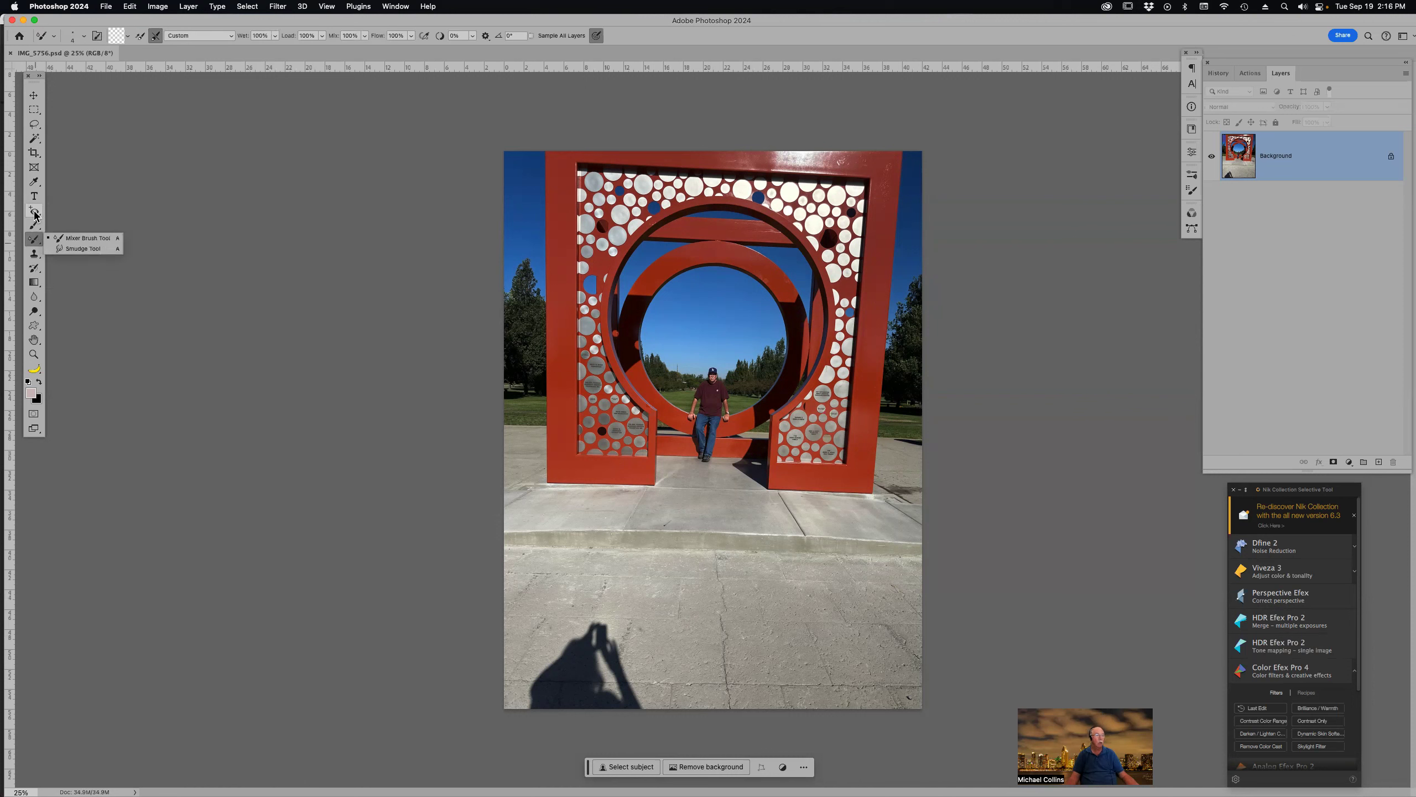
pyautogui.press('j')
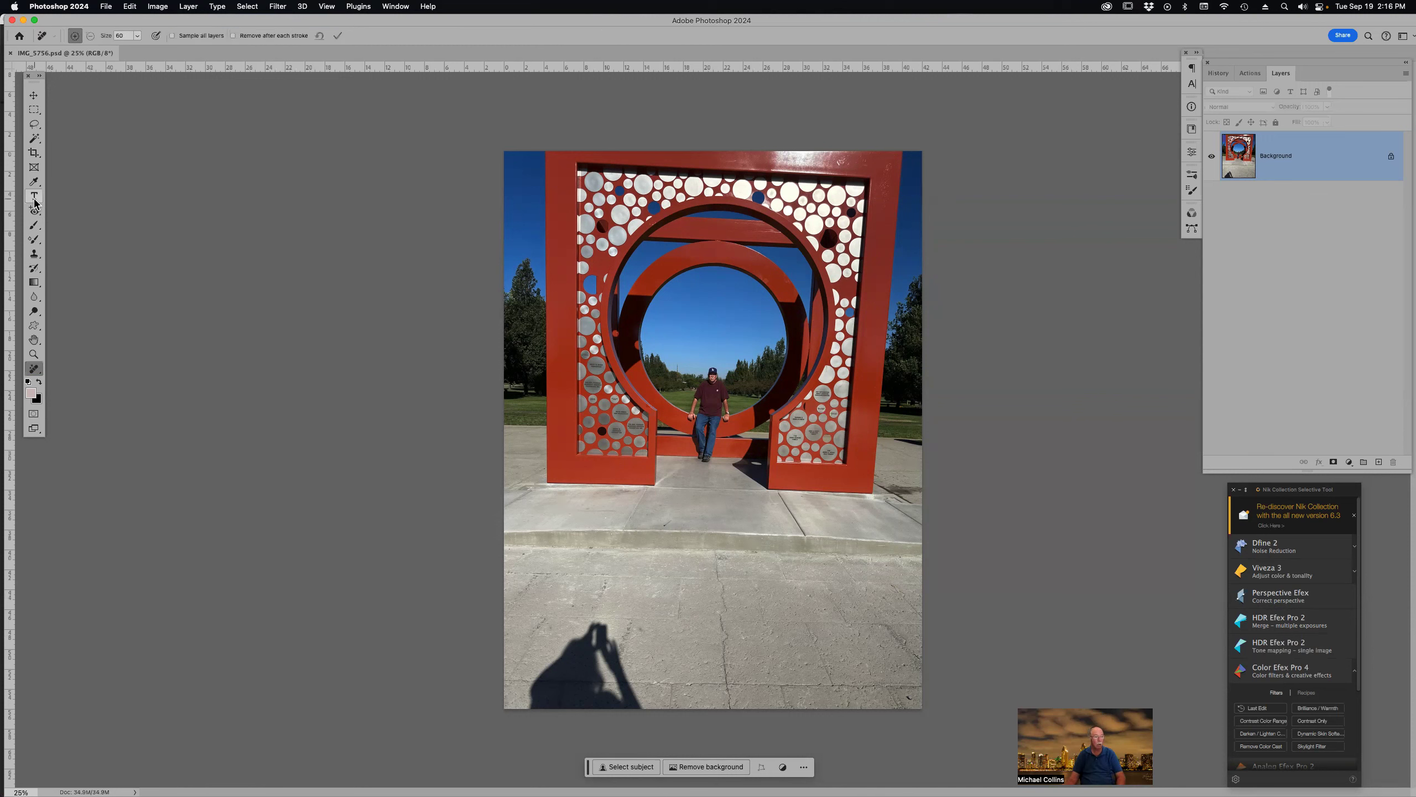
pyautogui.click(36, 211)
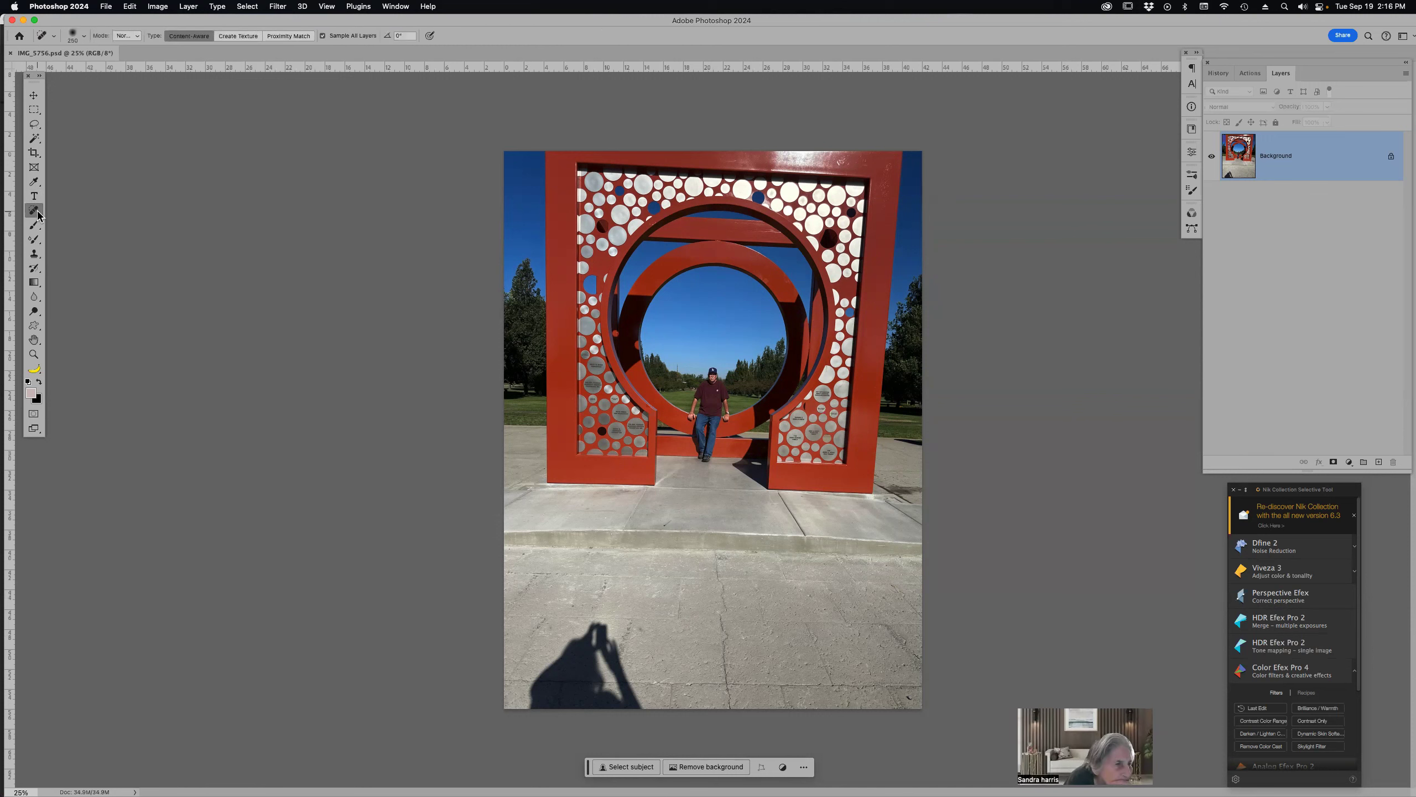
pyautogui.rightClick(37, 215)
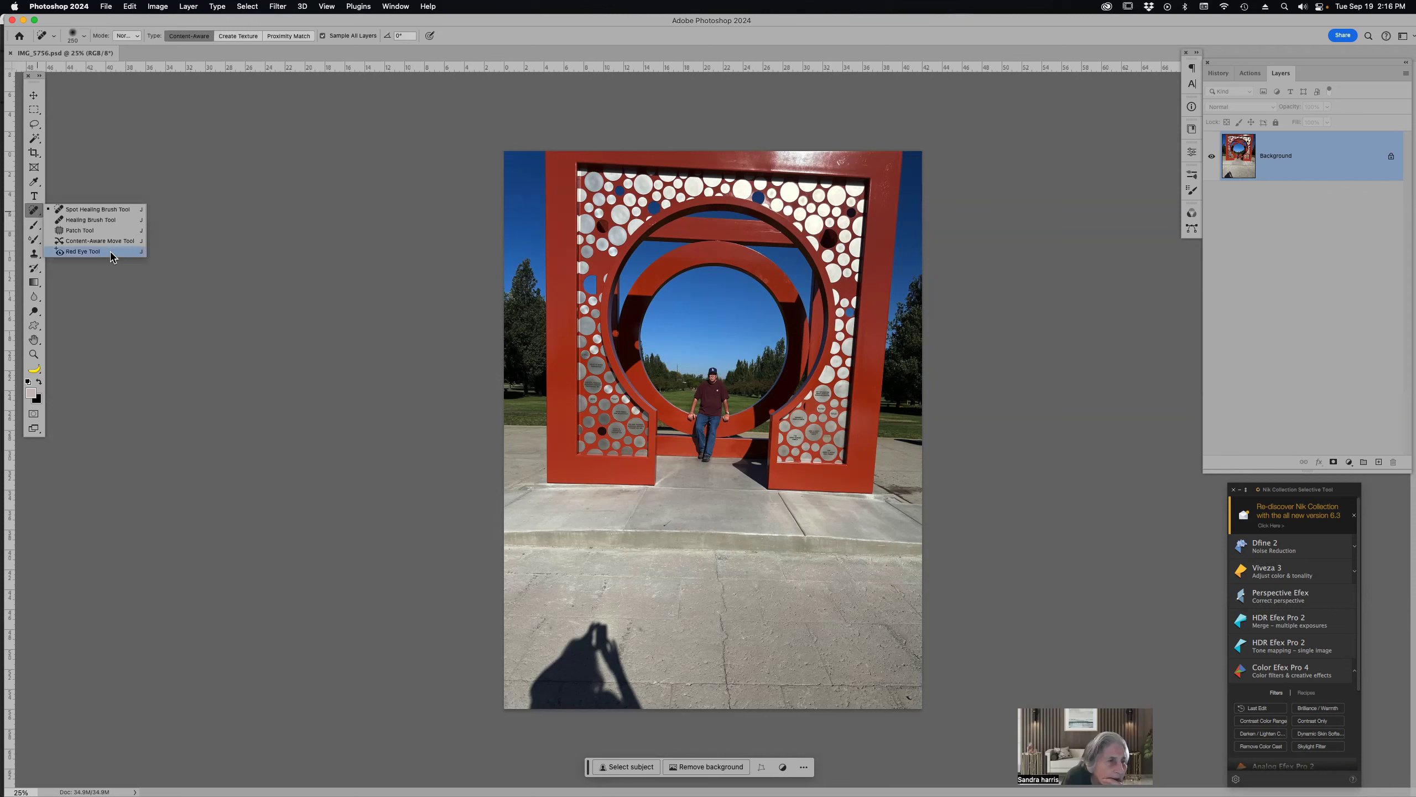
# Use Edit Toolbar to move the Remove Tool from Extra Tools into the Spot Healing Brush group
pyautogui.click(32, 372)
pyautogui.click(33, 371)
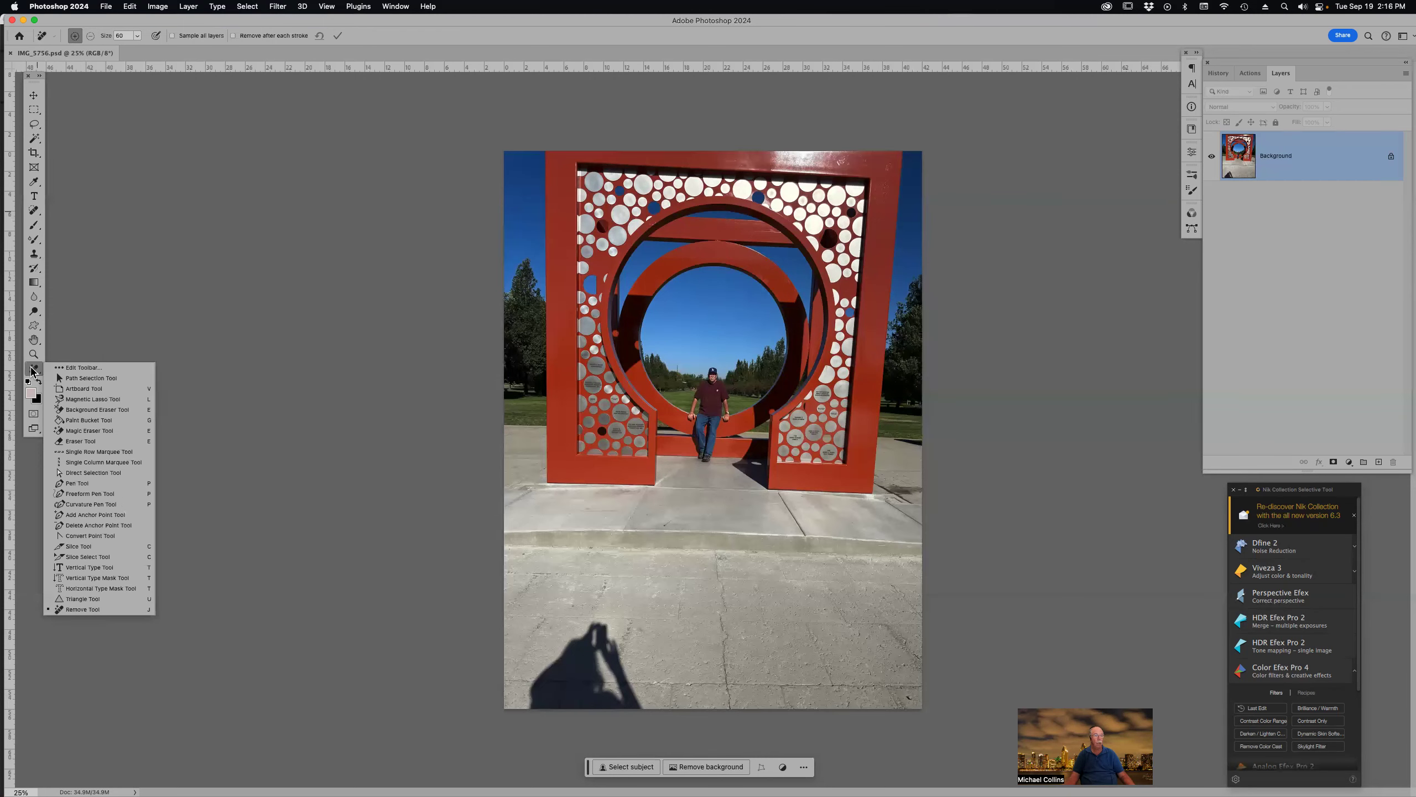
pyautogui.click(84, 368)
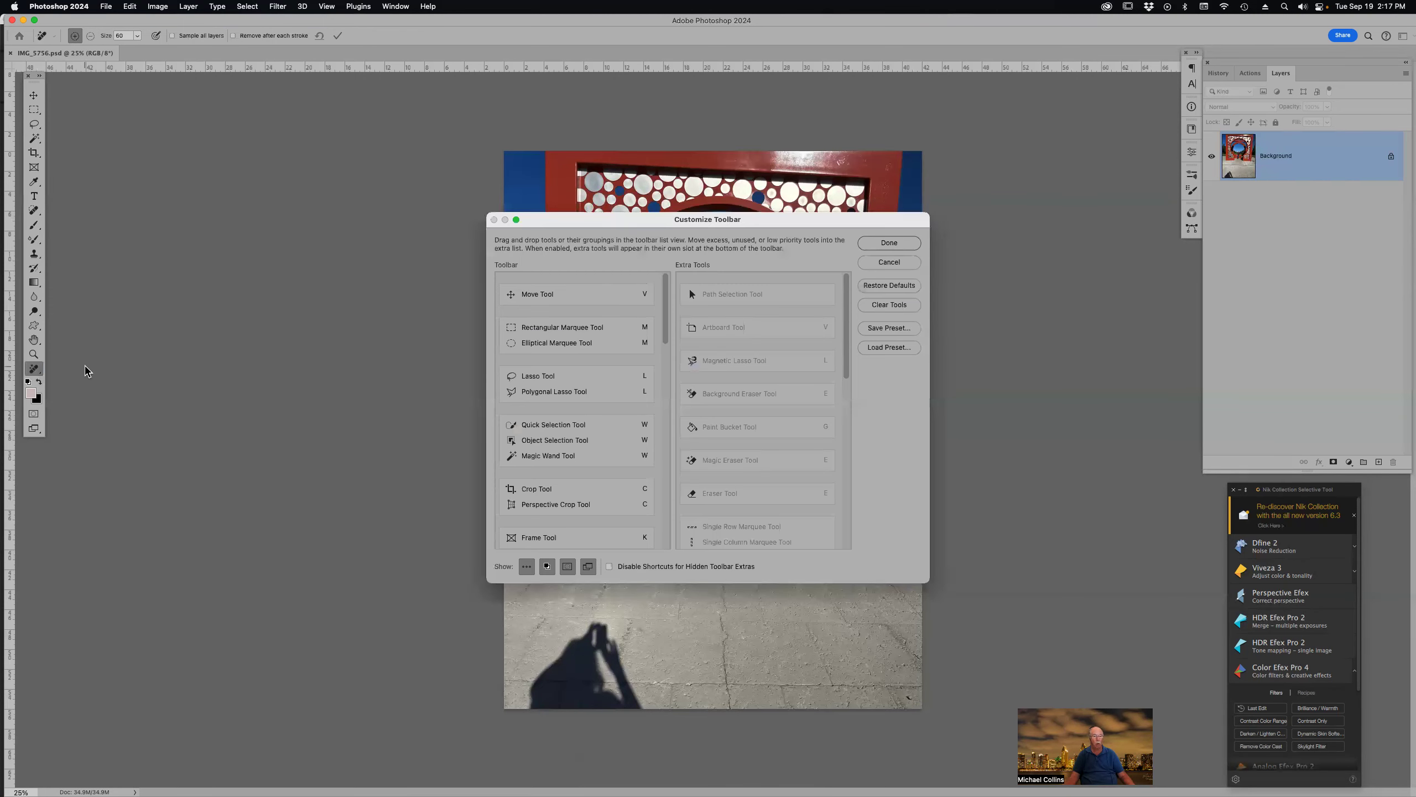
pyautogui.scroll(-3, 632, 368)
pyautogui.scroll(-10, 746, 391)
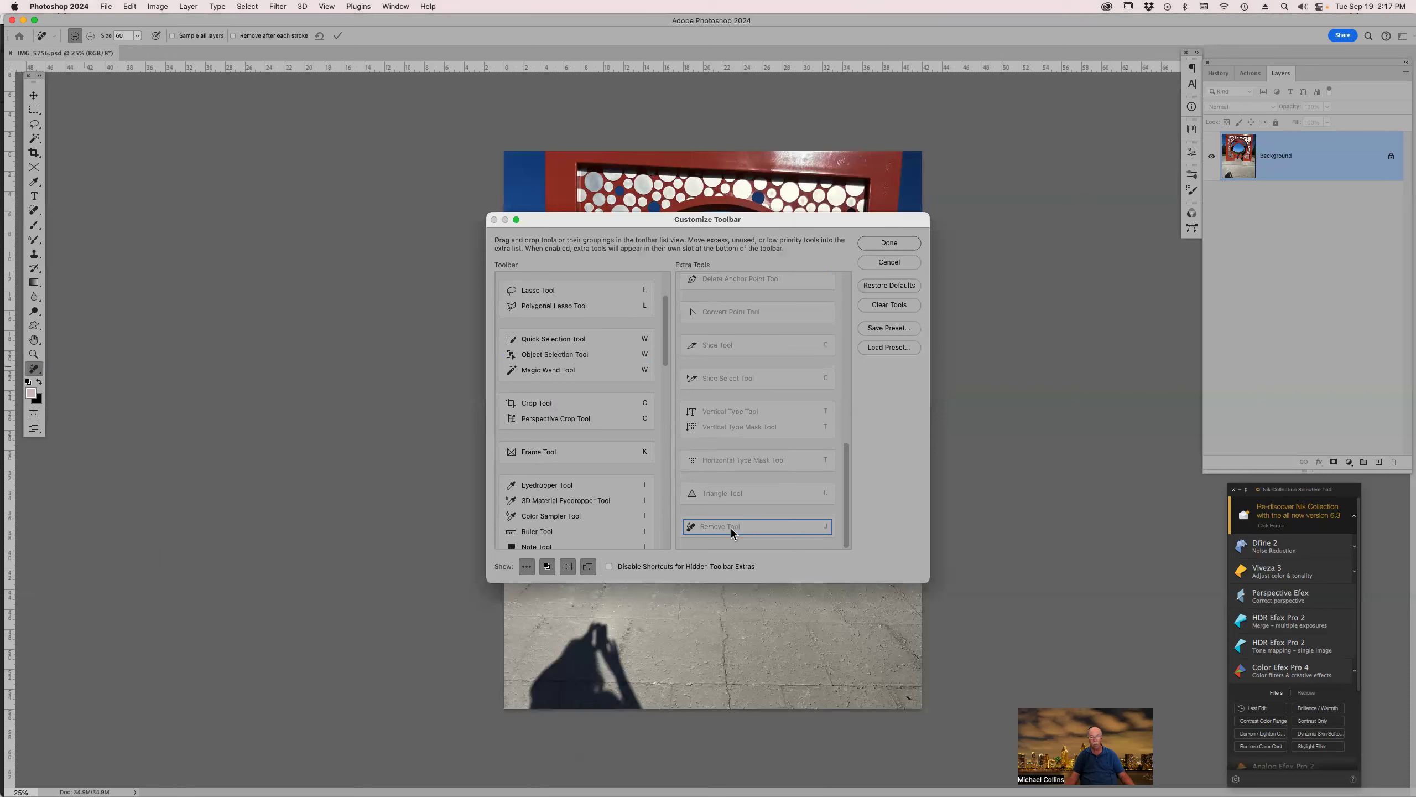
pyautogui.moveTo(734, 532); pyautogui.dragTo(644, 498)
pyautogui.moveTo(646, 551); pyautogui.dragTo(626, 441)
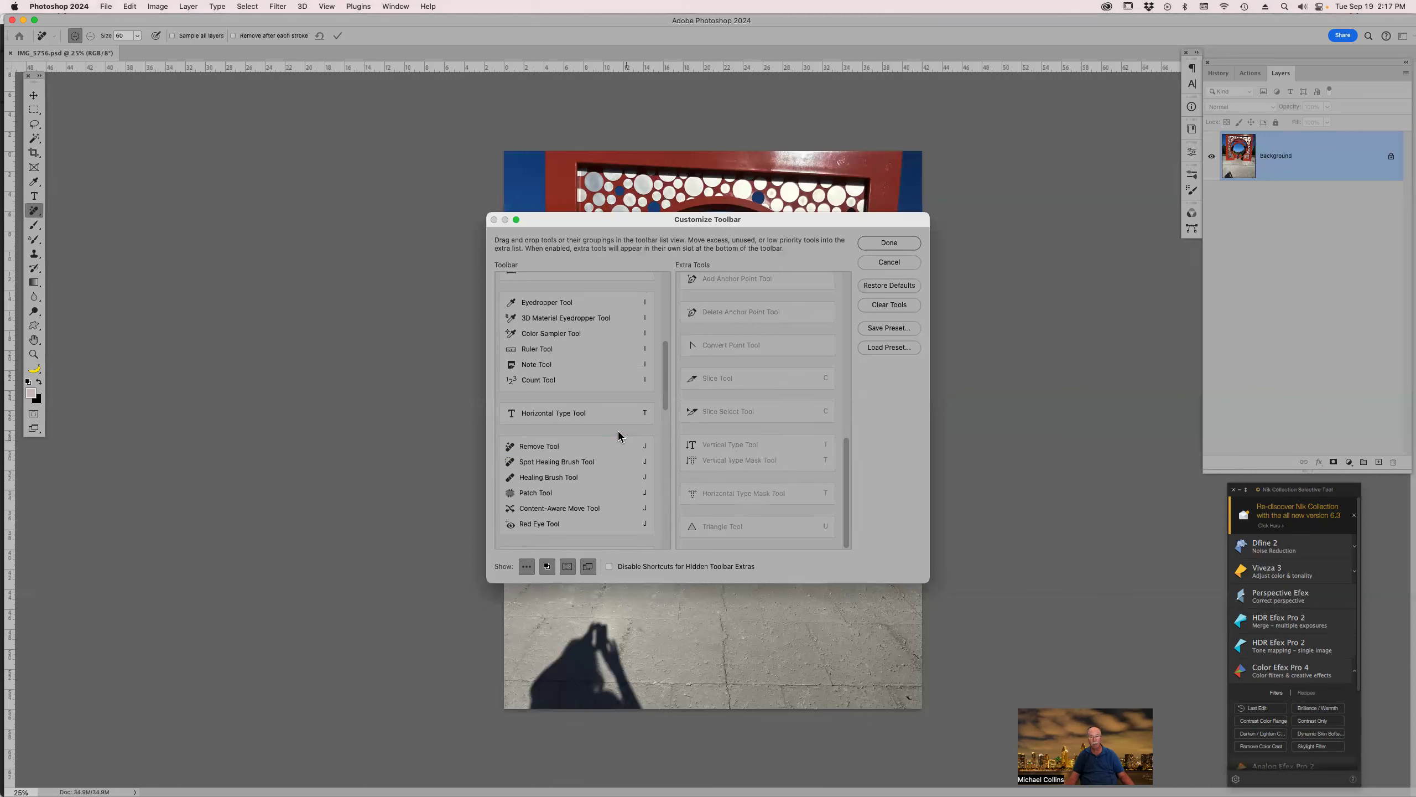
pyautogui.click(560, 449)
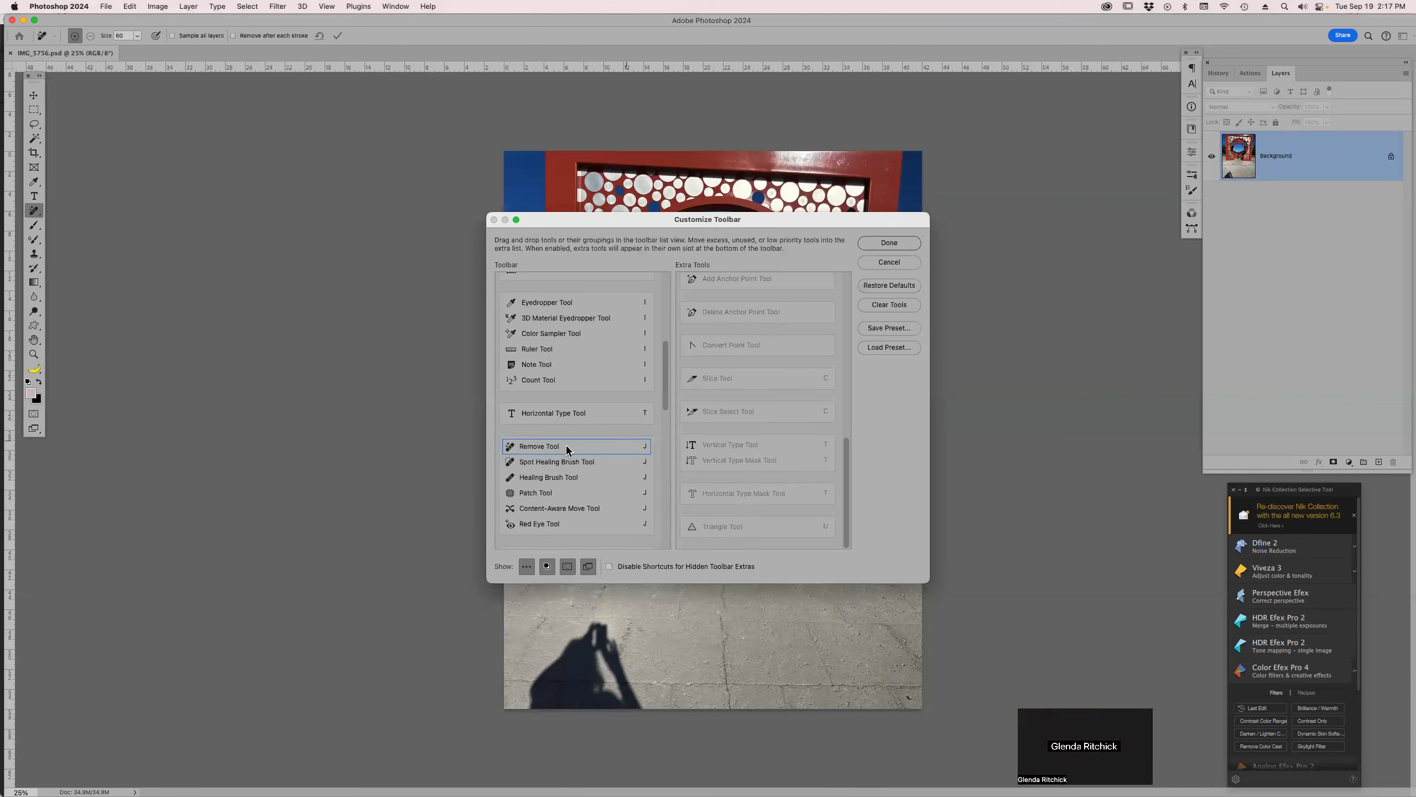
pyautogui.click(890, 243)
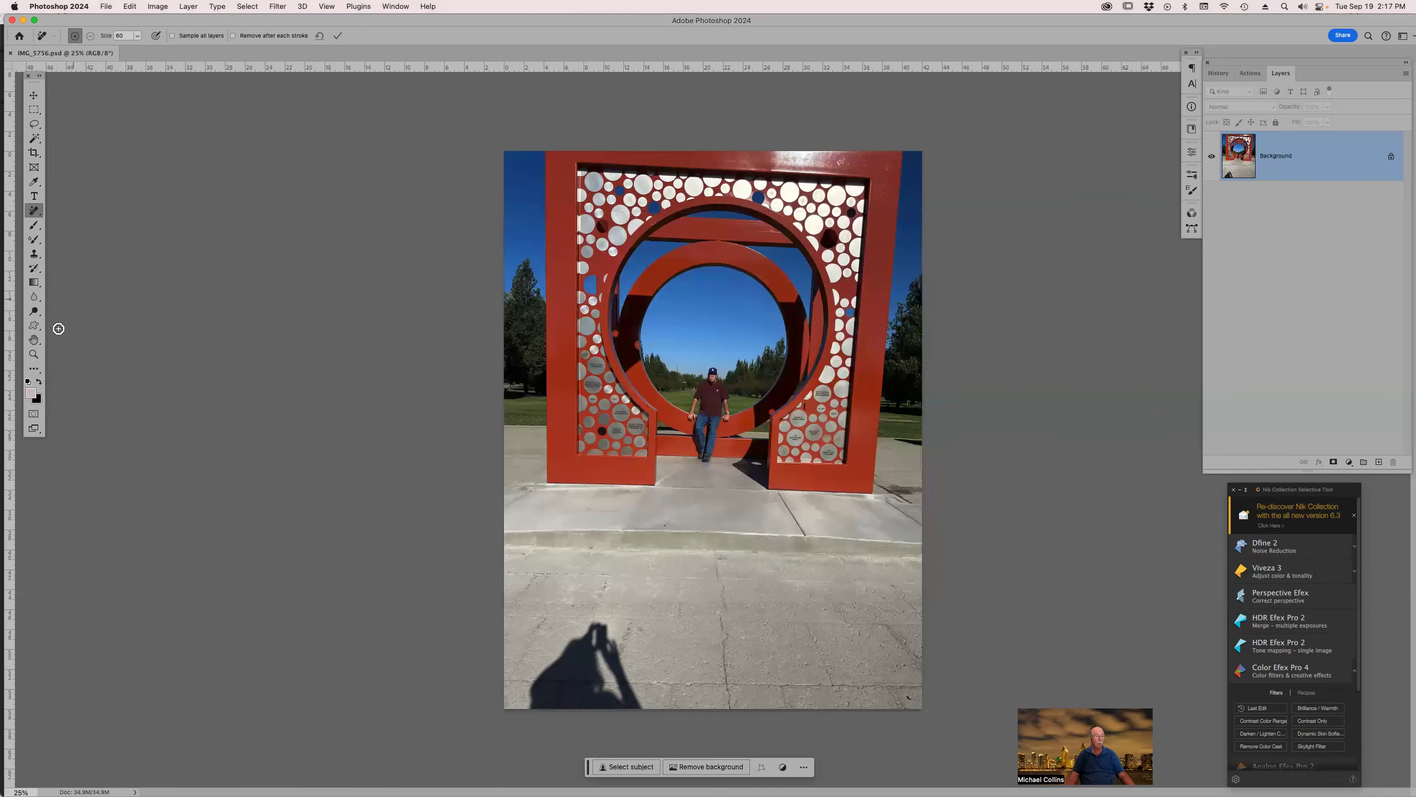
# Select the Remove Tool at brush size 70 and paint out the photographer's shadow
pyautogui.click(36, 213)
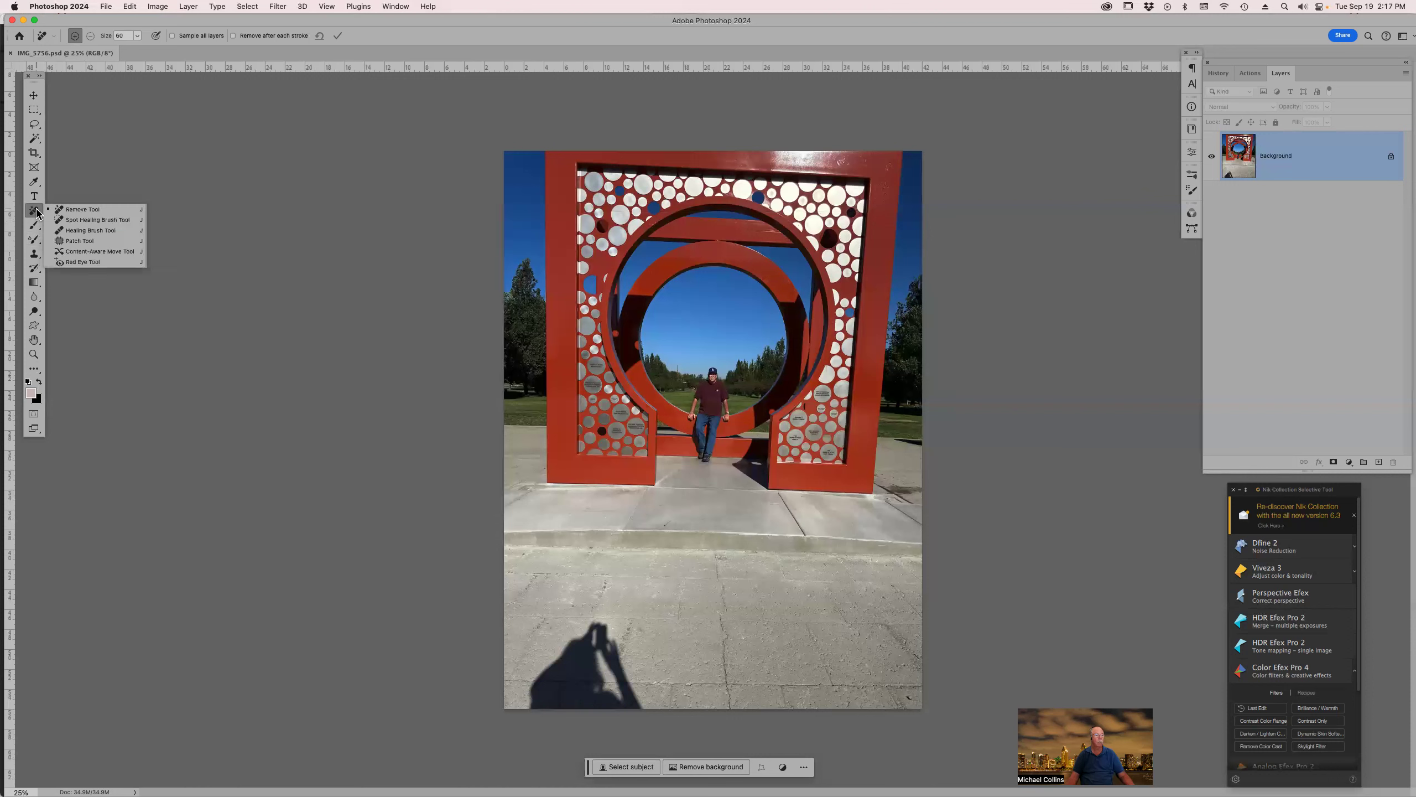
pyautogui.click(90, 214)
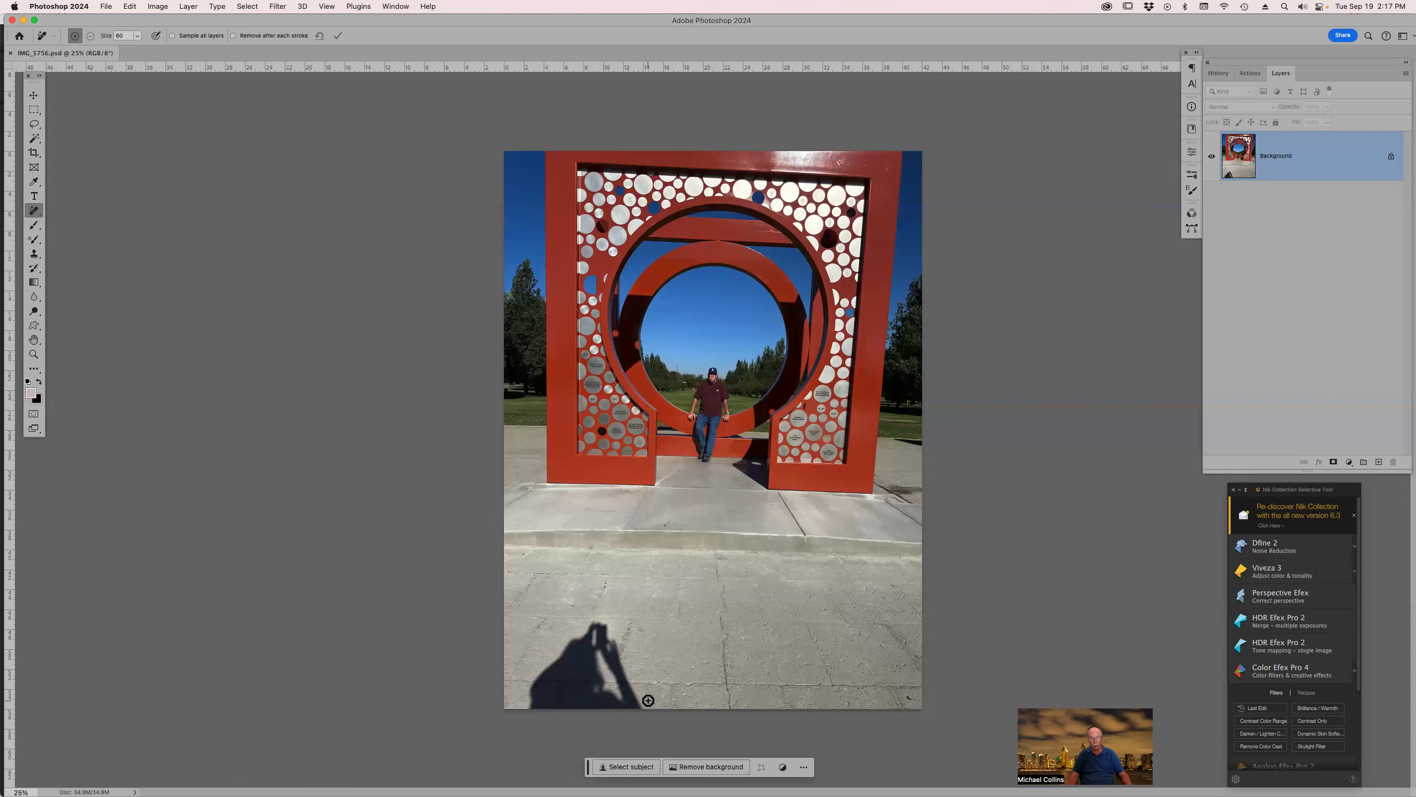
pyautogui.press(']')
pyautogui.moveTo(634, 706)
pyautogui.mouseDown()
pyautogui.moveTo(602, 626)
pyautogui.moveTo(632, 705)
pyautogui.moveTo(603, 699)
pyautogui.moveTo(641, 717)
pyautogui.mouseUp()
pyautogui.moveTo(642, 675)
pyautogui.mouseDown()
pyautogui.moveTo(613, 618)
pyautogui.moveTo(579, 623)
pyautogui.moveTo(525, 699)
pyautogui.mouseUp()
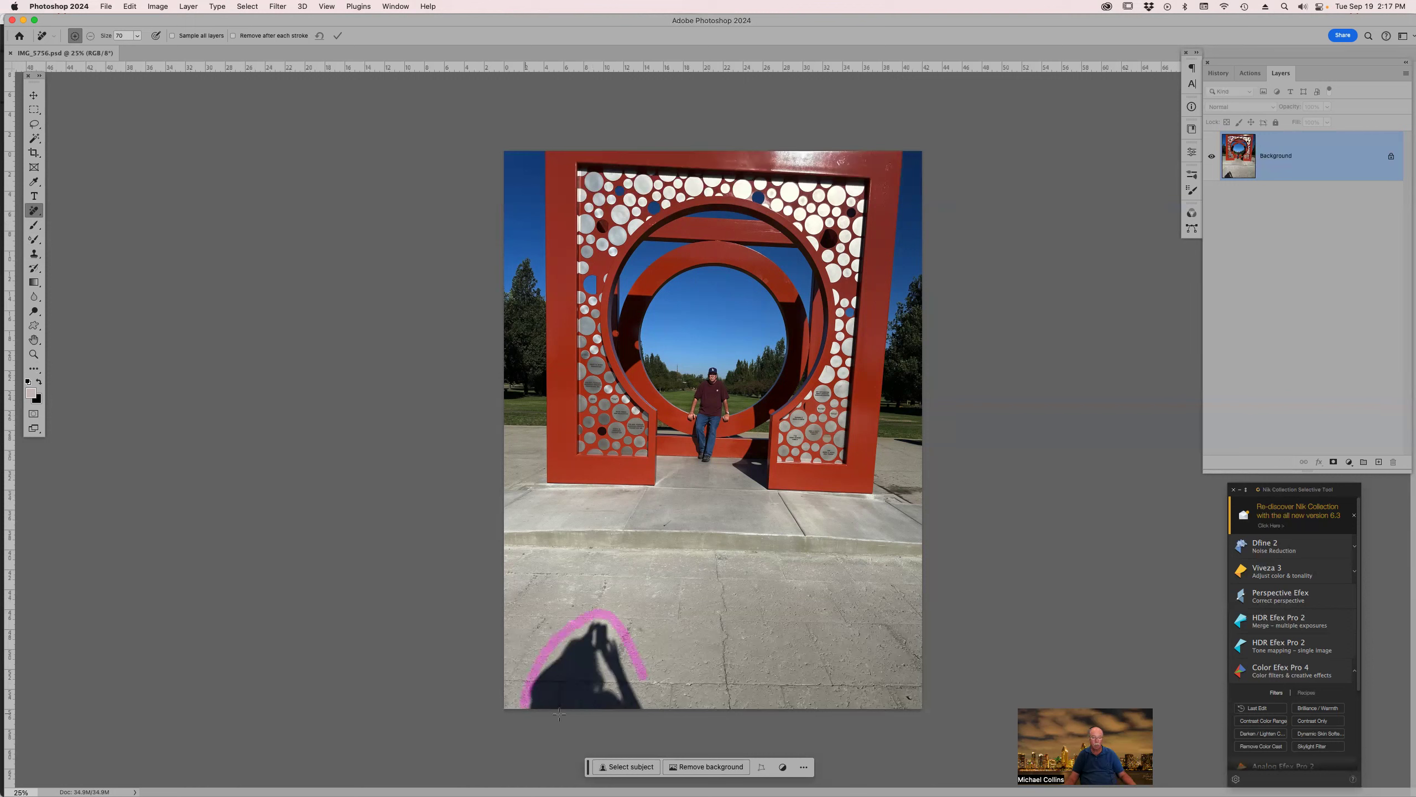
pyautogui.moveTo(653, 705); pyautogui.dragTo(641, 681)
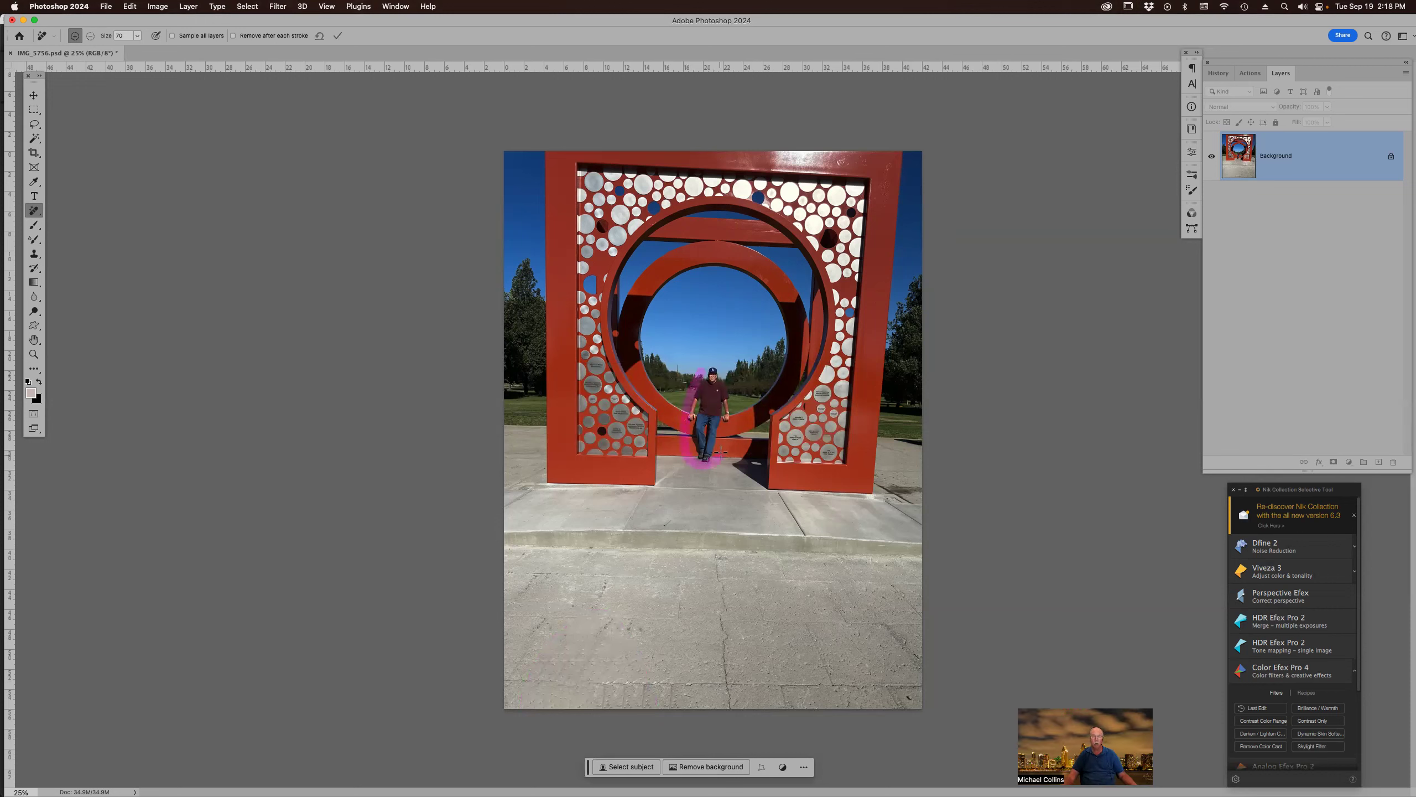
# Paint one Remove Tool stroke over the man standing inside the red arch
pyautogui.moveTo(736, 406)
pyautogui.mouseDown()
pyautogui.moveTo(728, 372)
pyautogui.moveTo(708, 362)
pyautogui.moveTo(680, 447)
pyautogui.mouseUp()
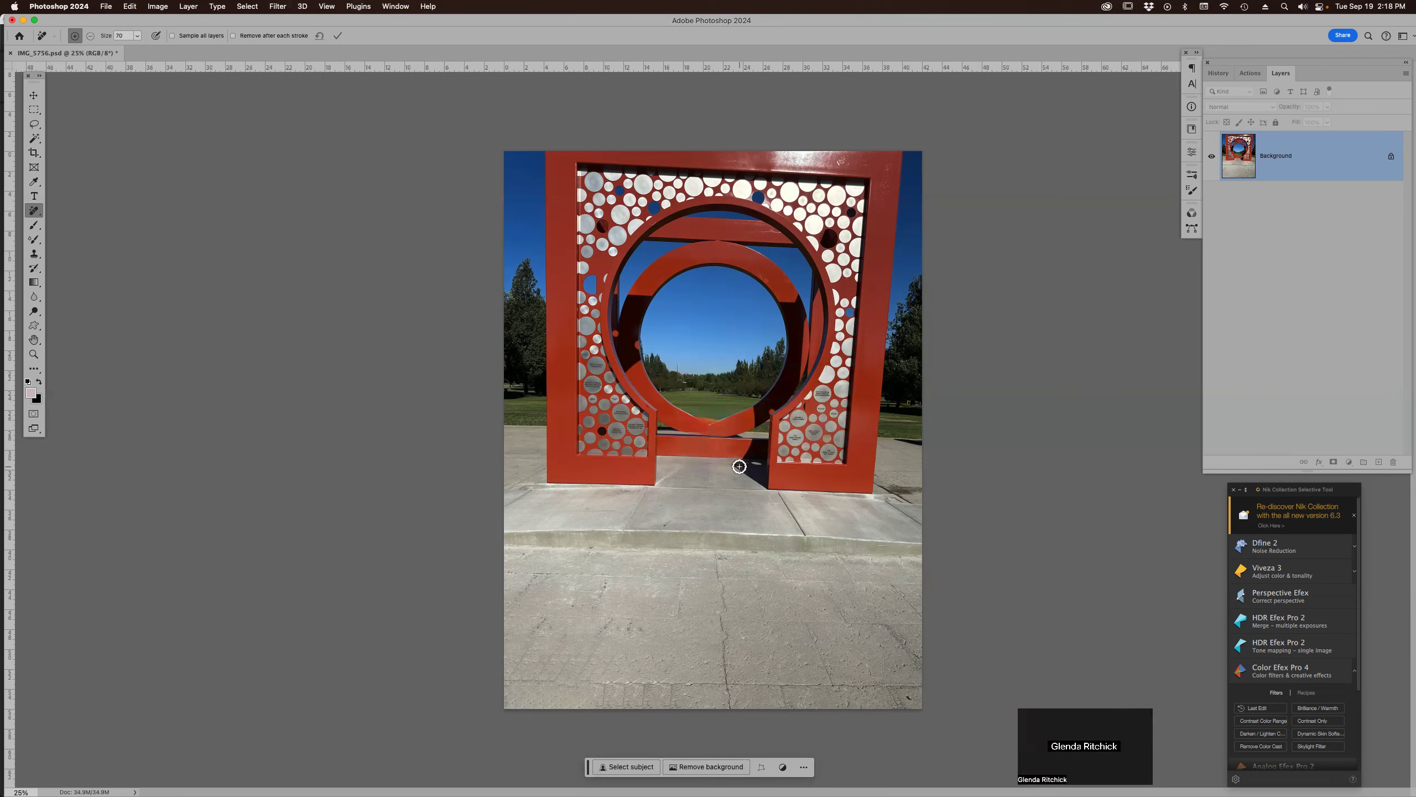
# Close IMG_5756.psd, choosing Don't Save for the edits
pyautogui.press('super+w')
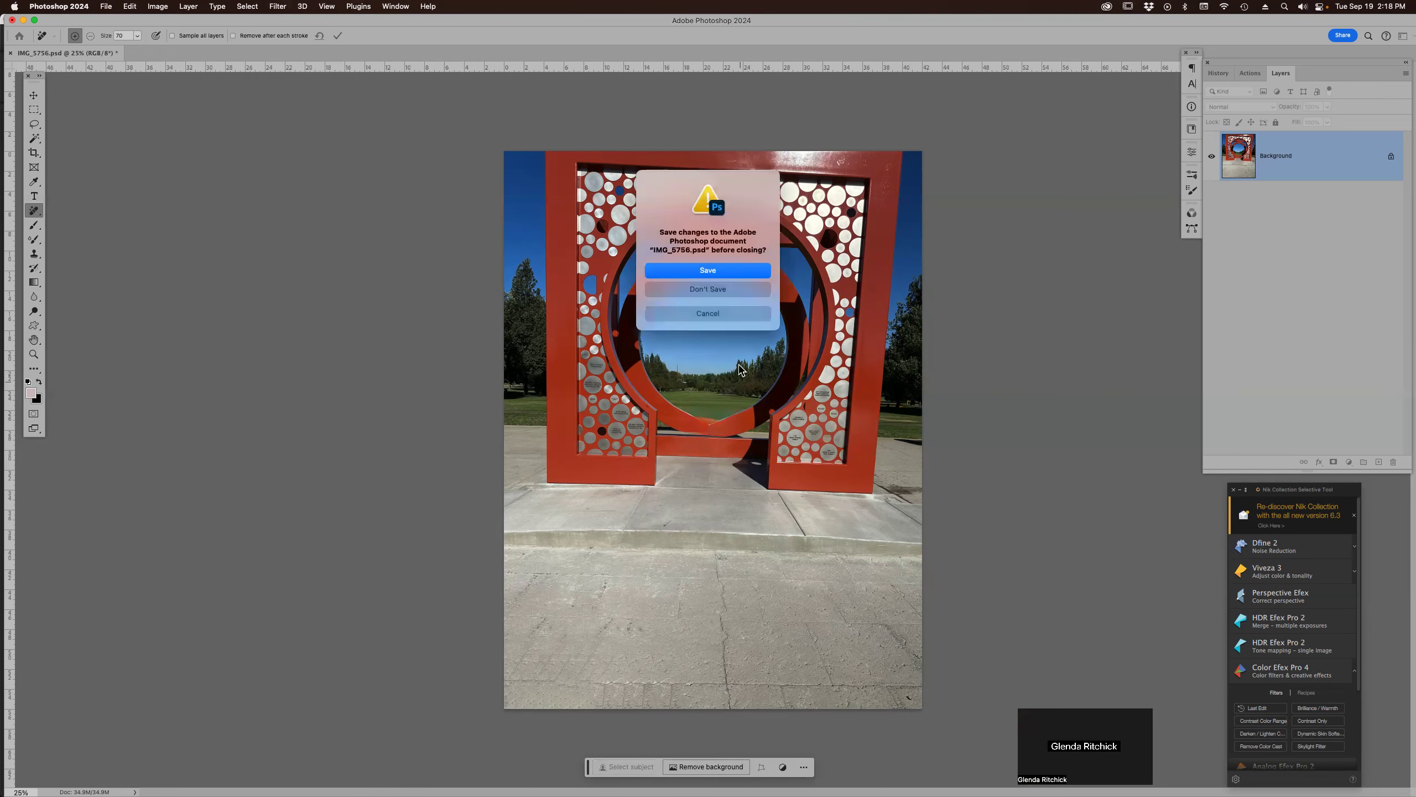
pyautogui.click(729, 289)
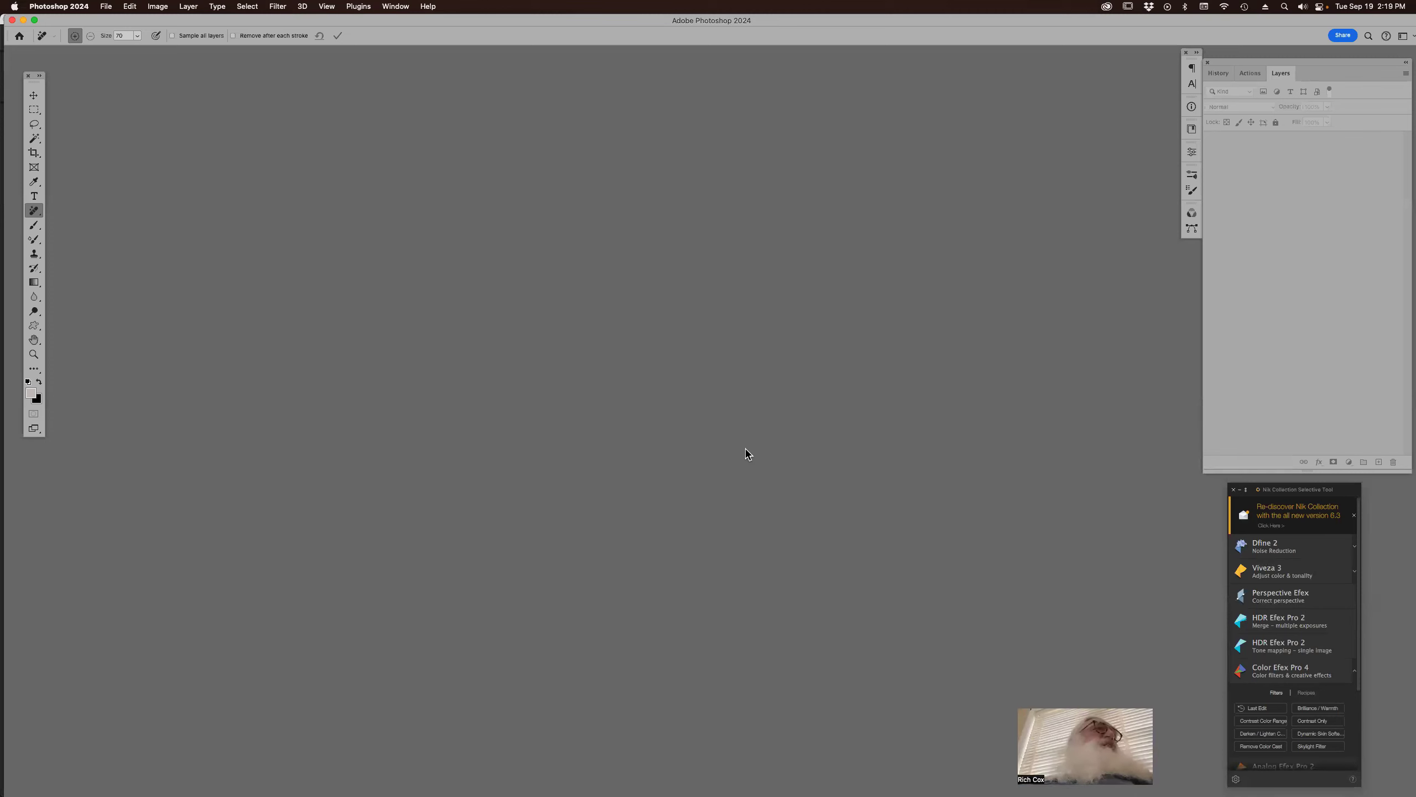
pyautogui.press('super+Tab')
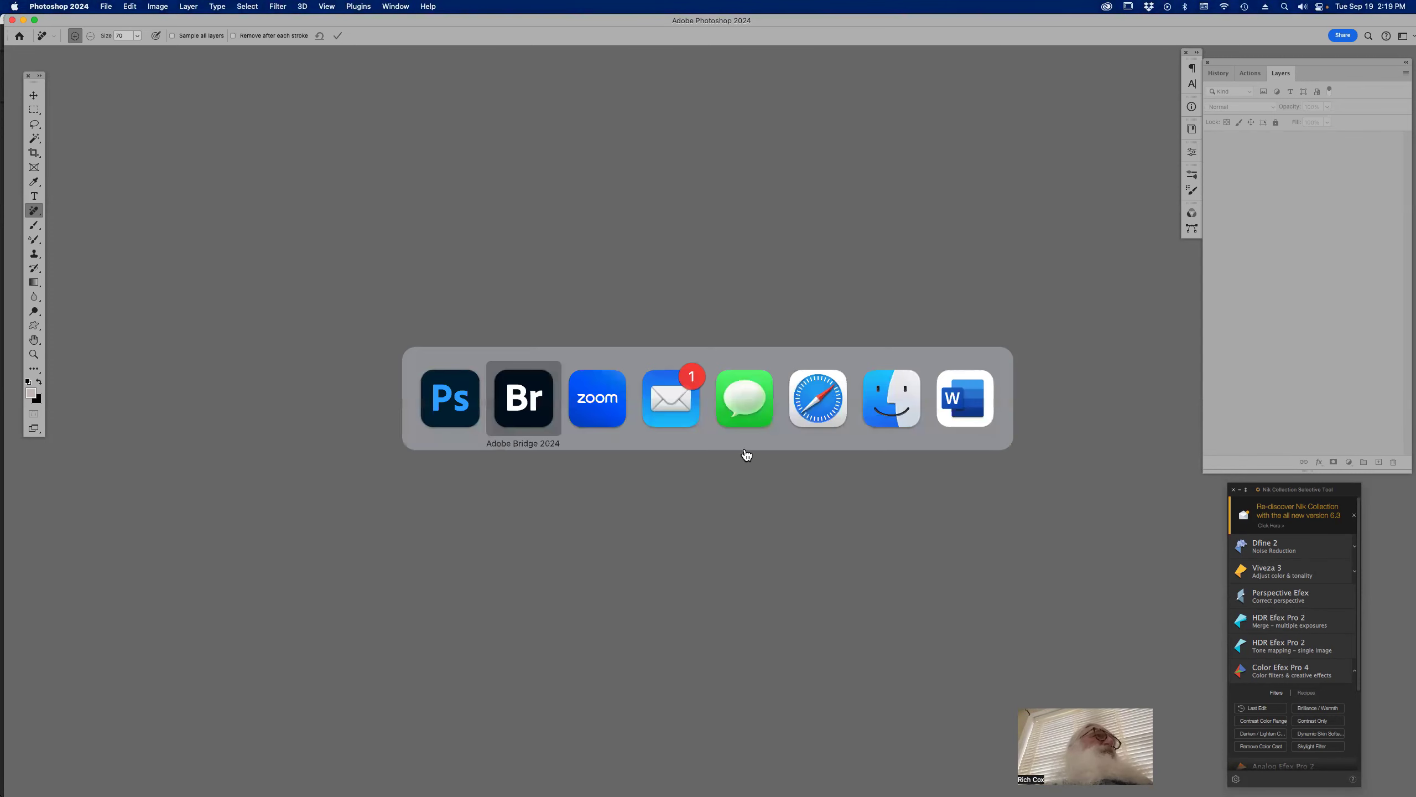
pyautogui.press('super+shift+Tab')
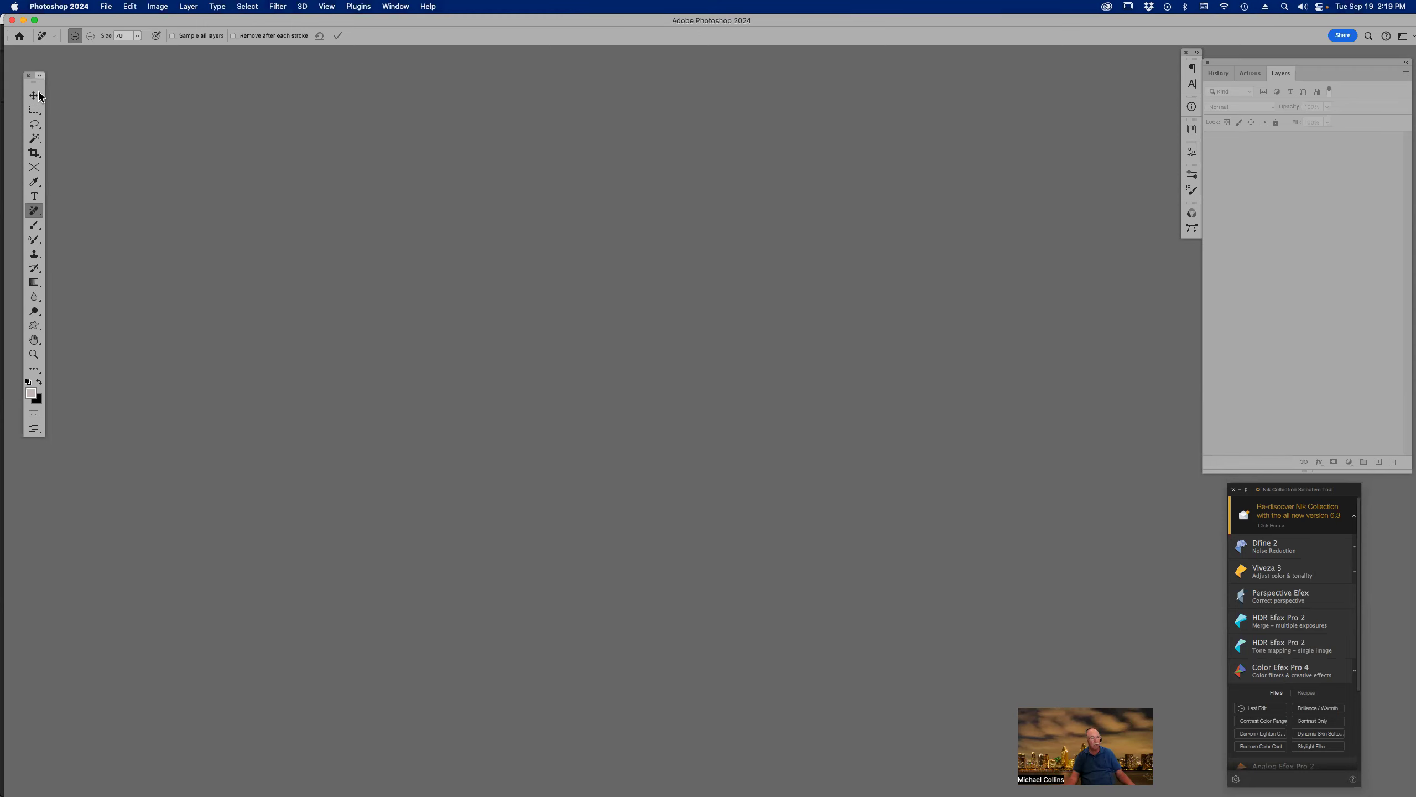
pyautogui.click(34, 374)
pyautogui.click(96, 368)
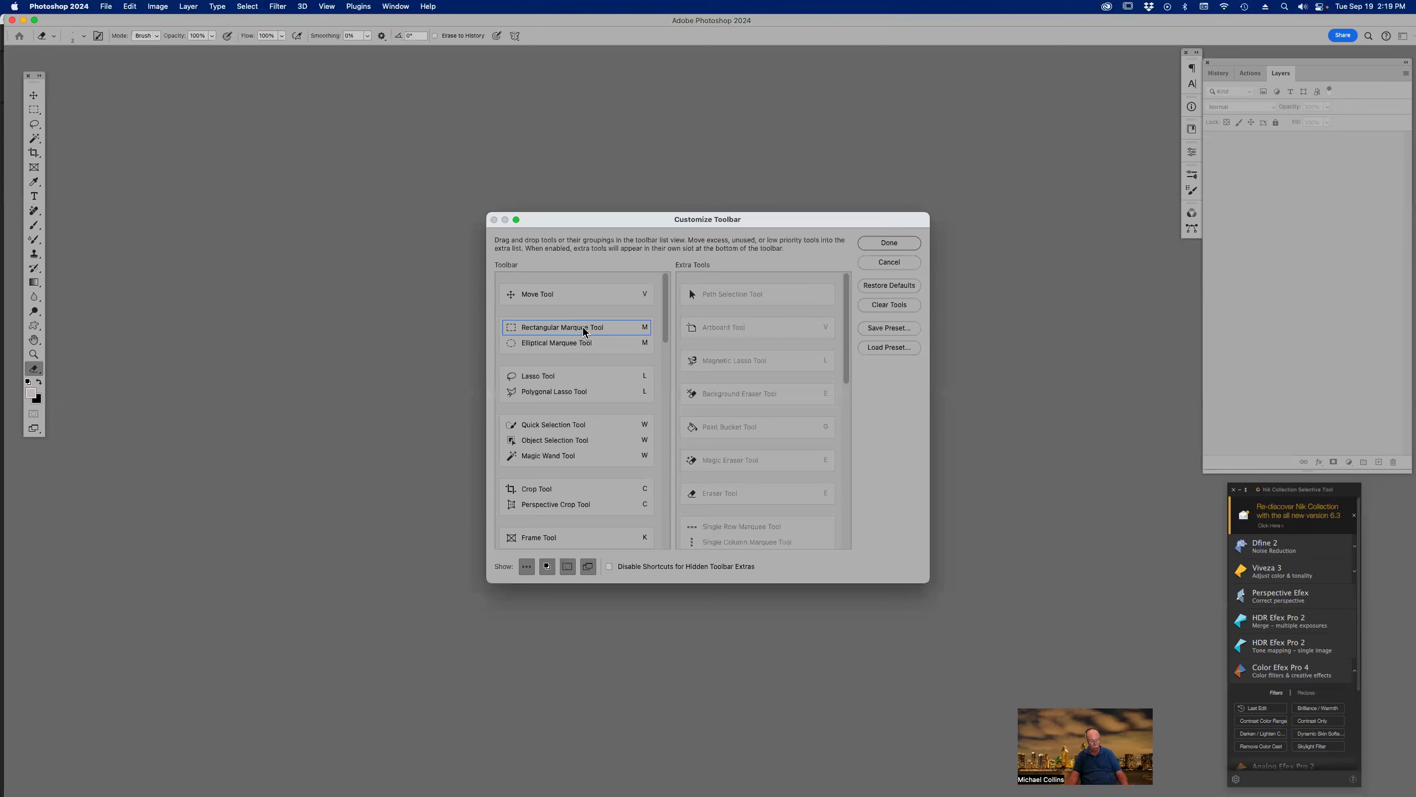
pyautogui.click(889, 243)
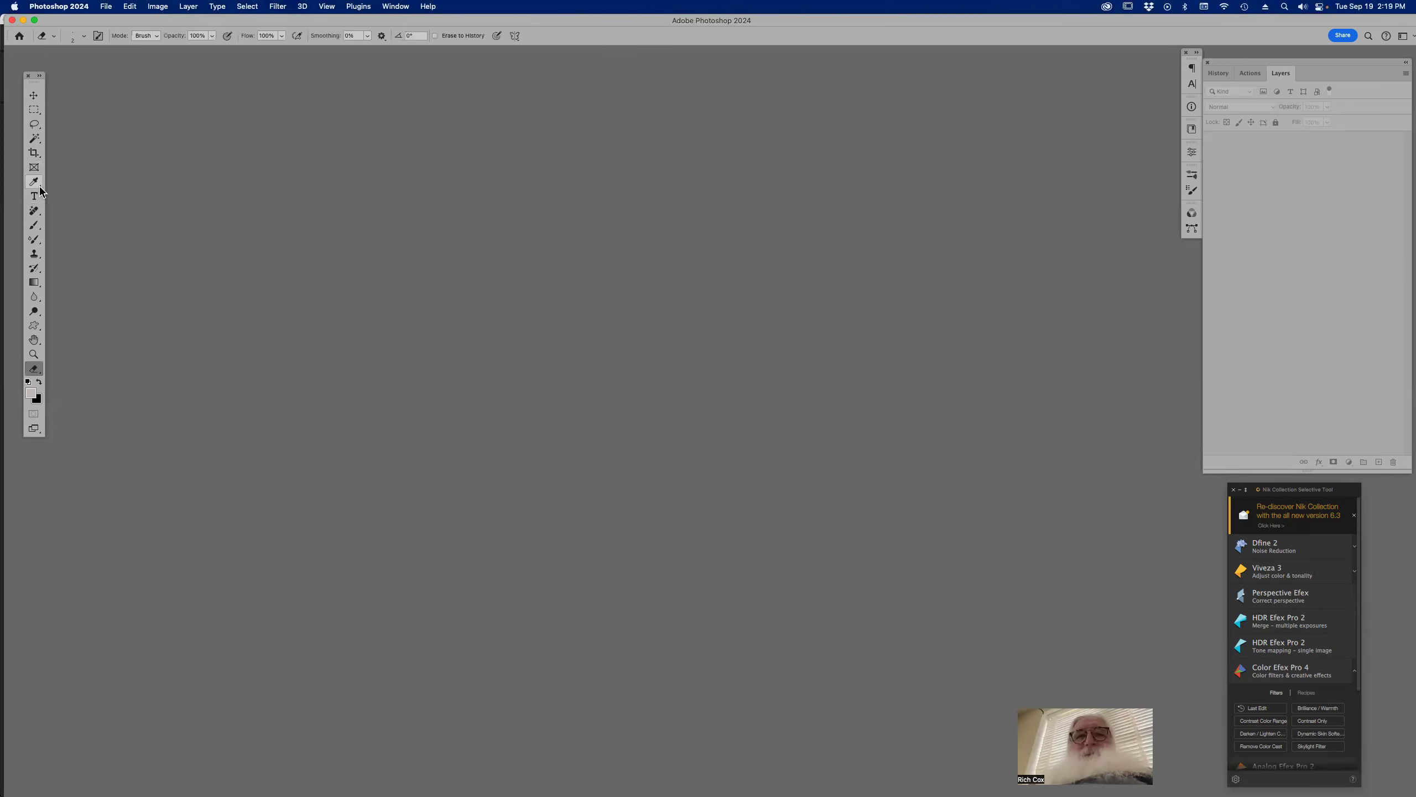
pyautogui.click(34, 211)
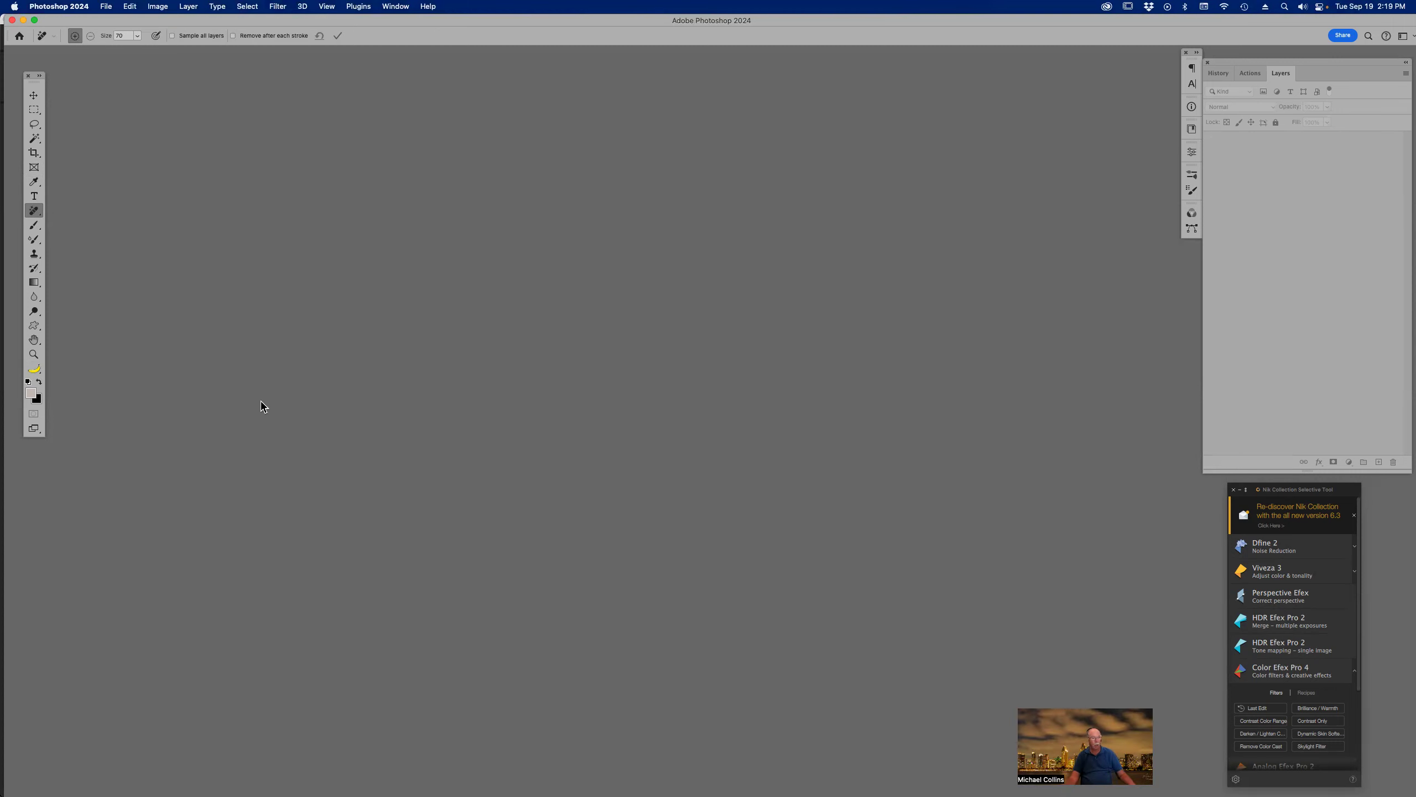
pyautogui.click(34, 372)
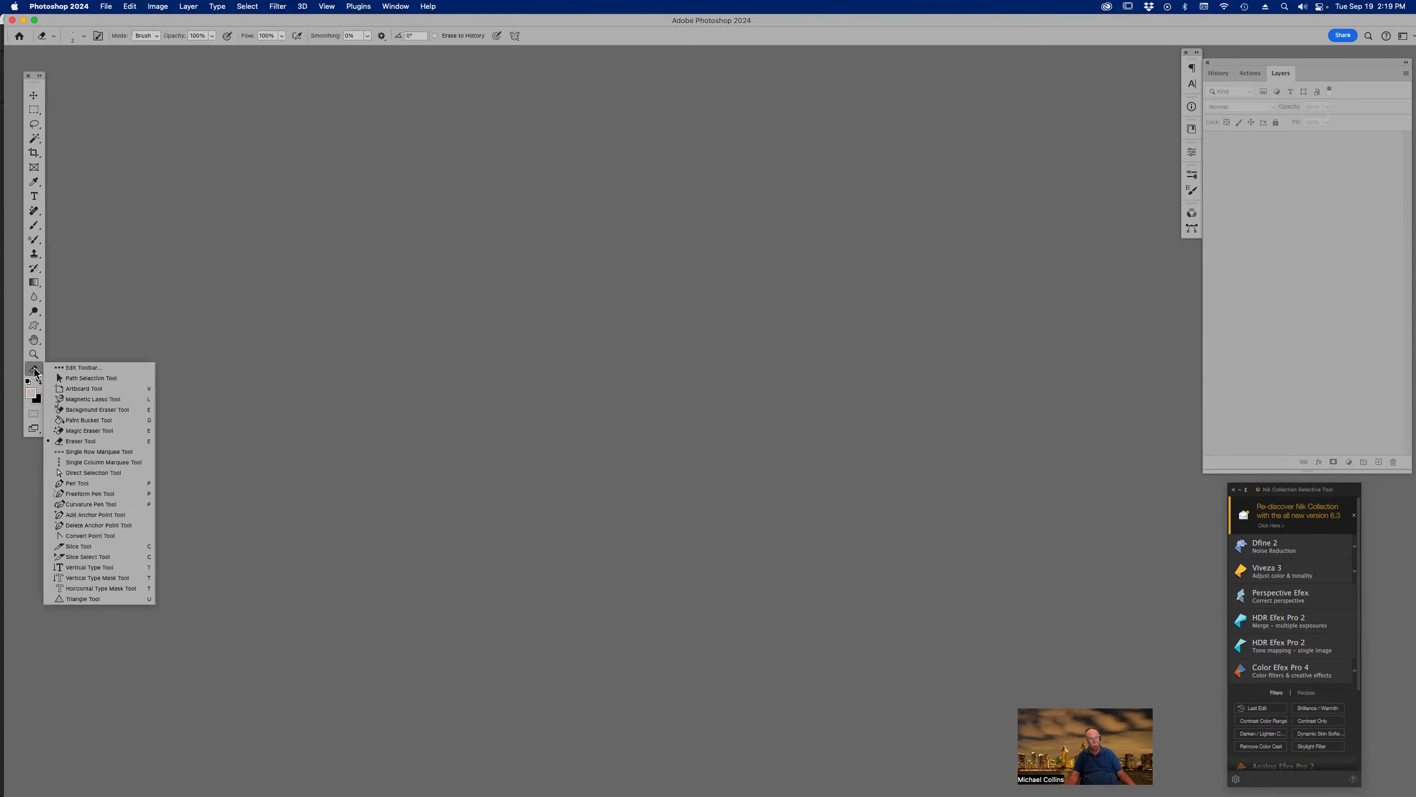
pyautogui.click(109, 371)
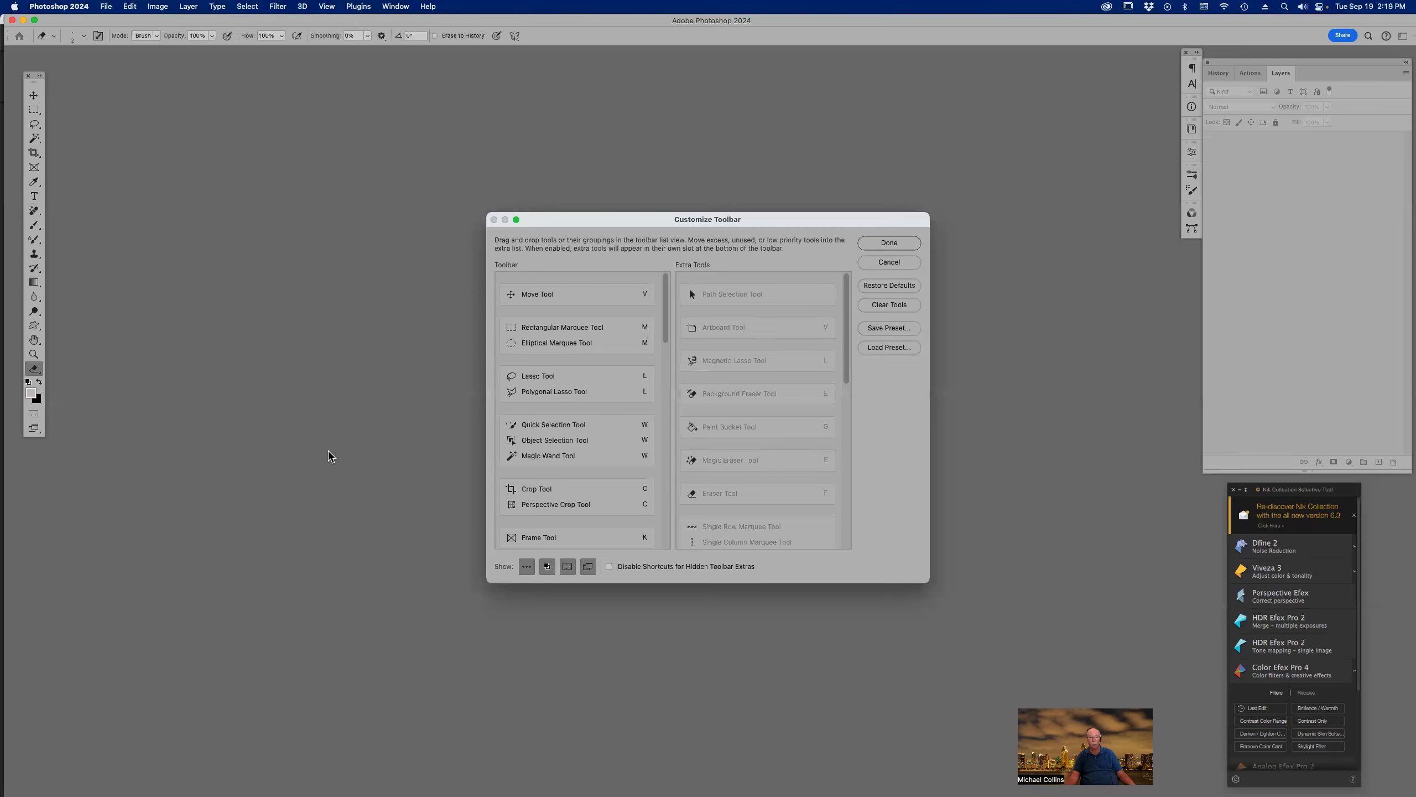
pyautogui.click(898, 244)
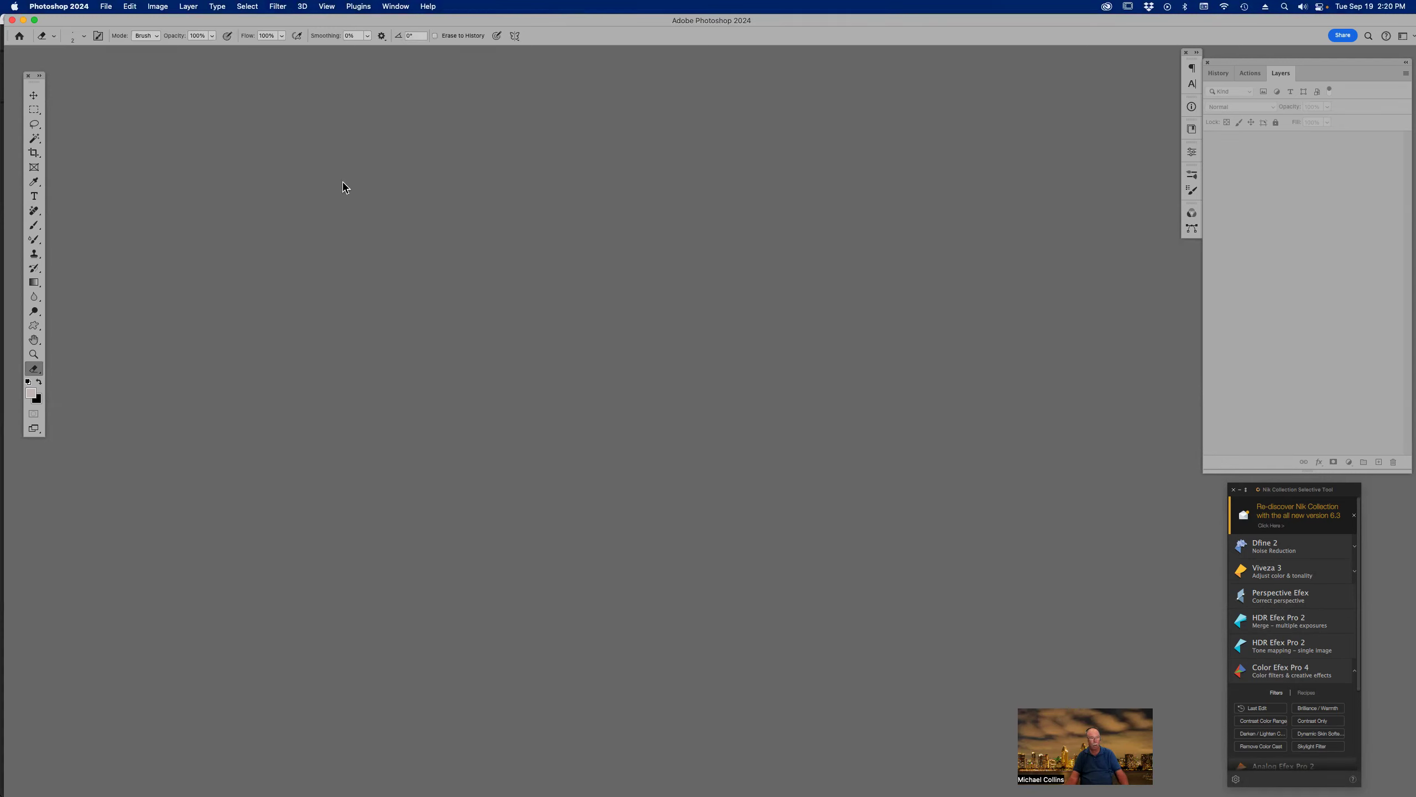
pyautogui.click(34, 210)
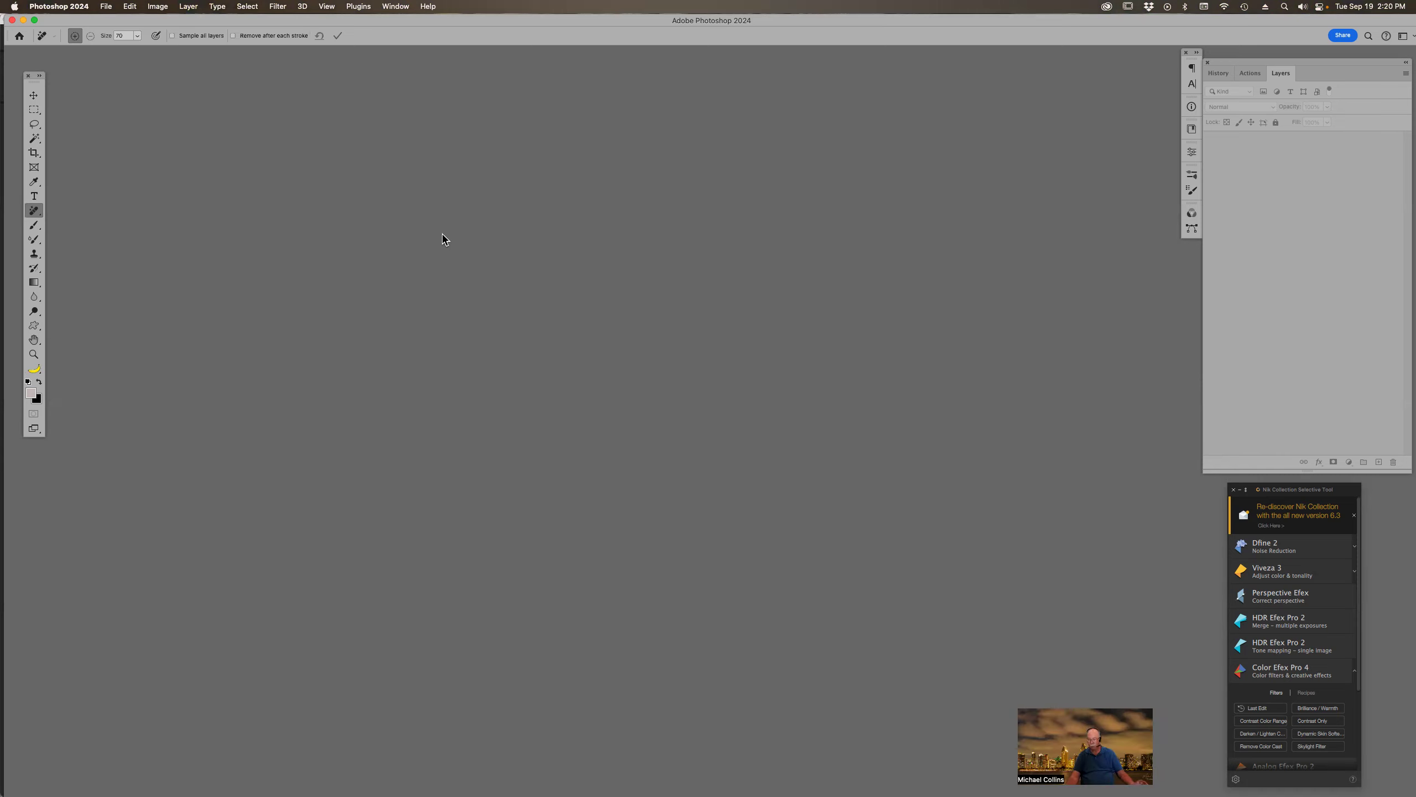
pyautogui.moveTo(610, 787)
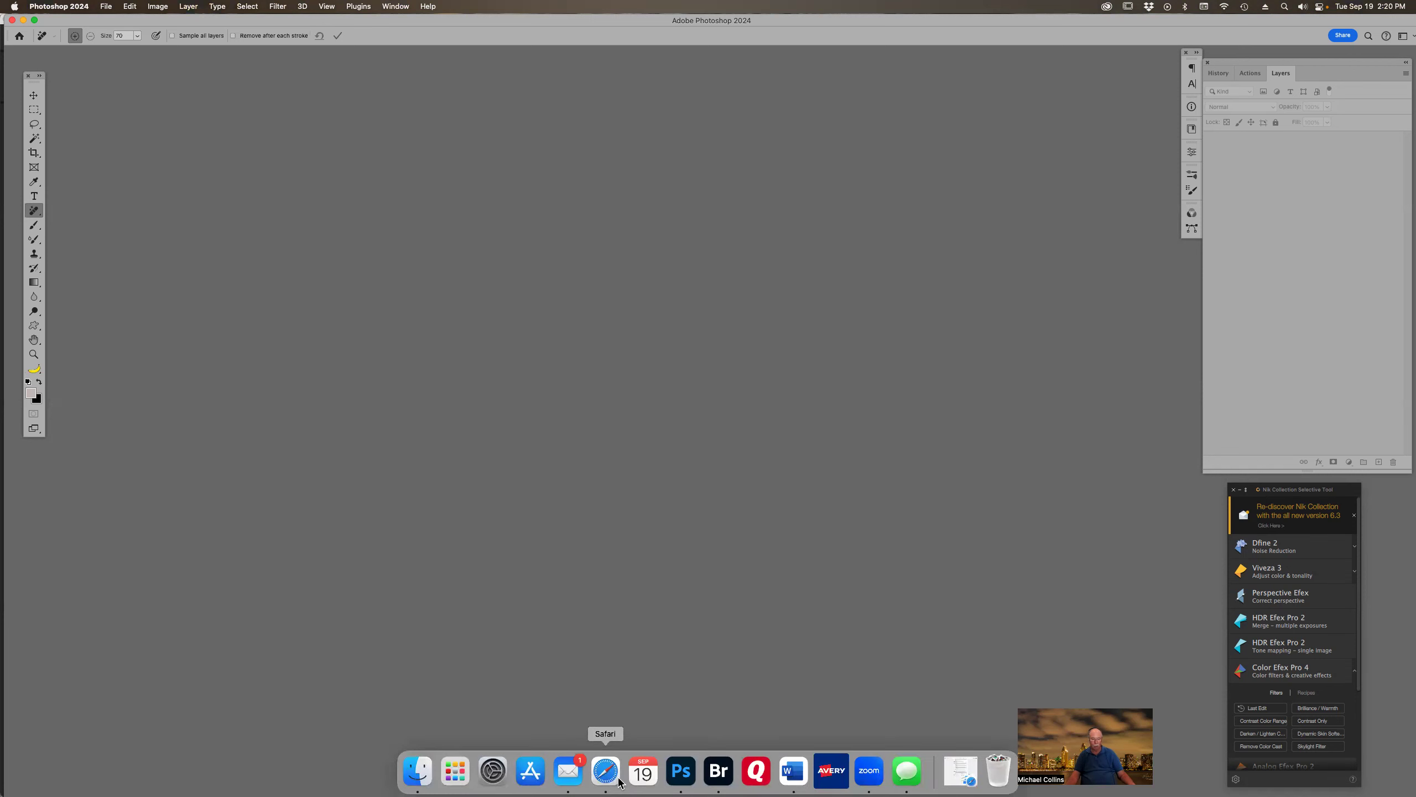
# From Bridge, open the hammock portrait P1030778-3.jpg in Photoshop
pyautogui.click(720, 773)
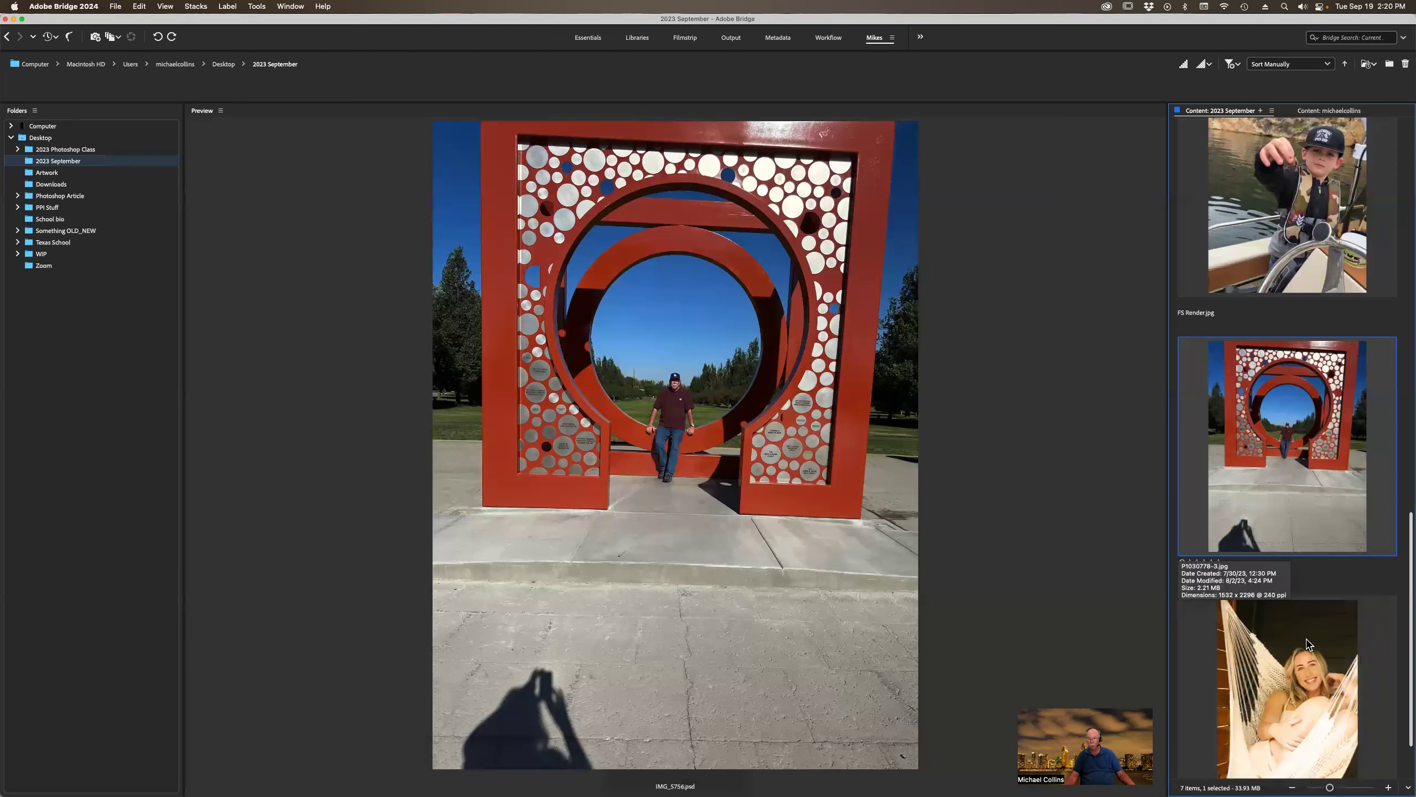
pyautogui.click(1309, 643)
pyautogui.doubleClick(1289, 662)
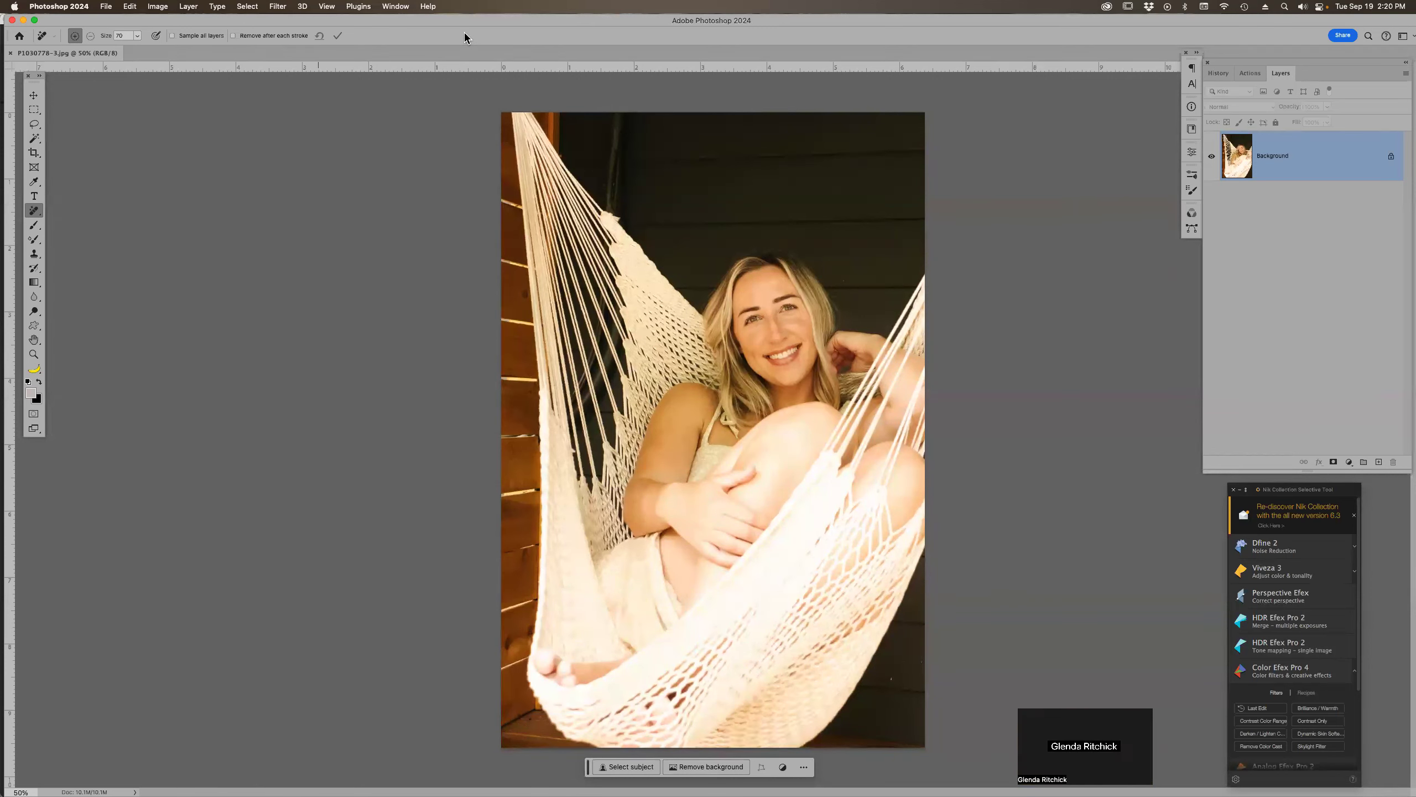
# Quick Select the dark wall above the woman's head, subtracting any unwanted areas
pyautogui.press('w')
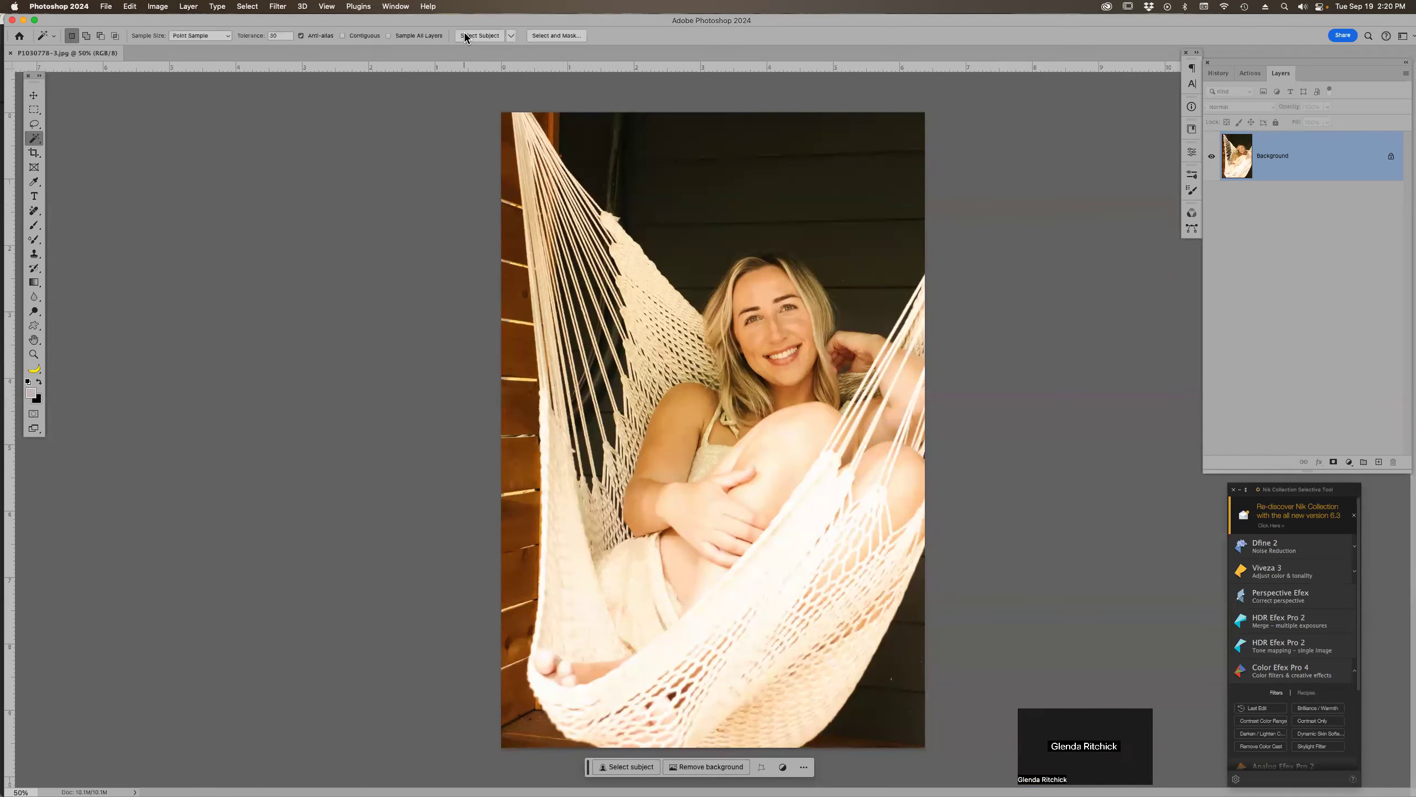
pyautogui.rightClick(34, 142)
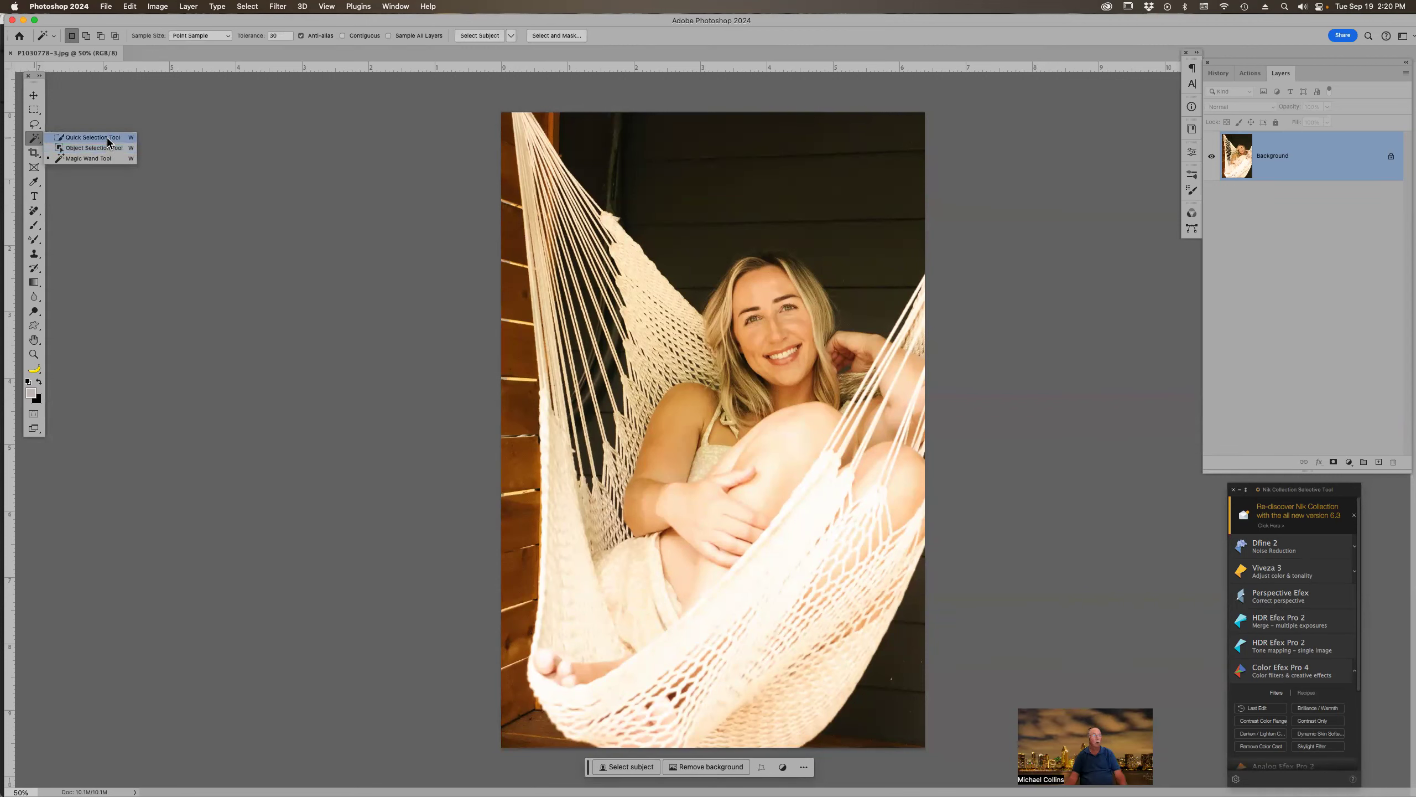
pyautogui.click(89, 137)
pyautogui.click(539, 117)
pyautogui.moveTo(592, 150)
pyautogui.mouseDown()
pyautogui.moveTo(753, 196)
pyautogui.moveTo(910, 216)
pyautogui.moveTo(842, 272)
pyautogui.mouseUp()
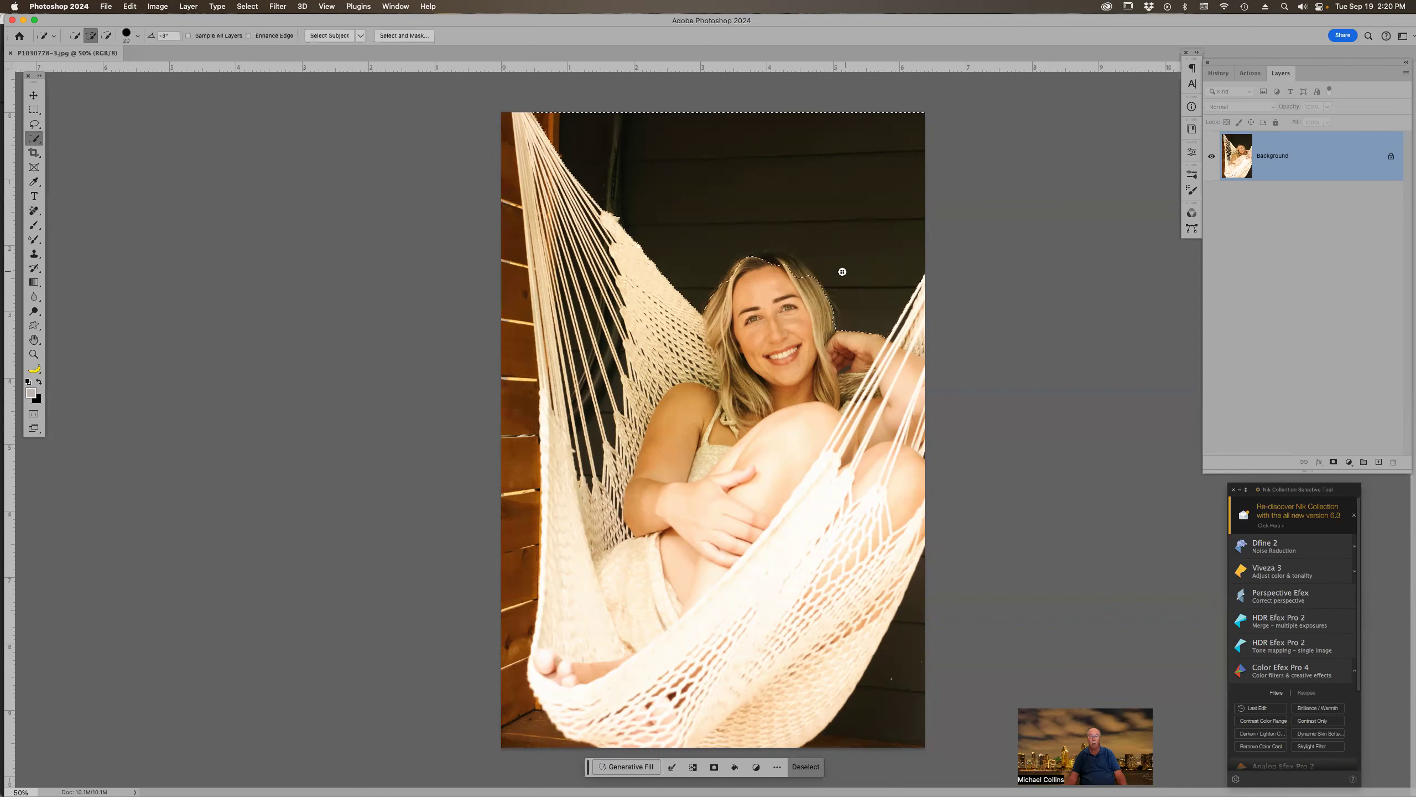
pyautogui.press('alt')
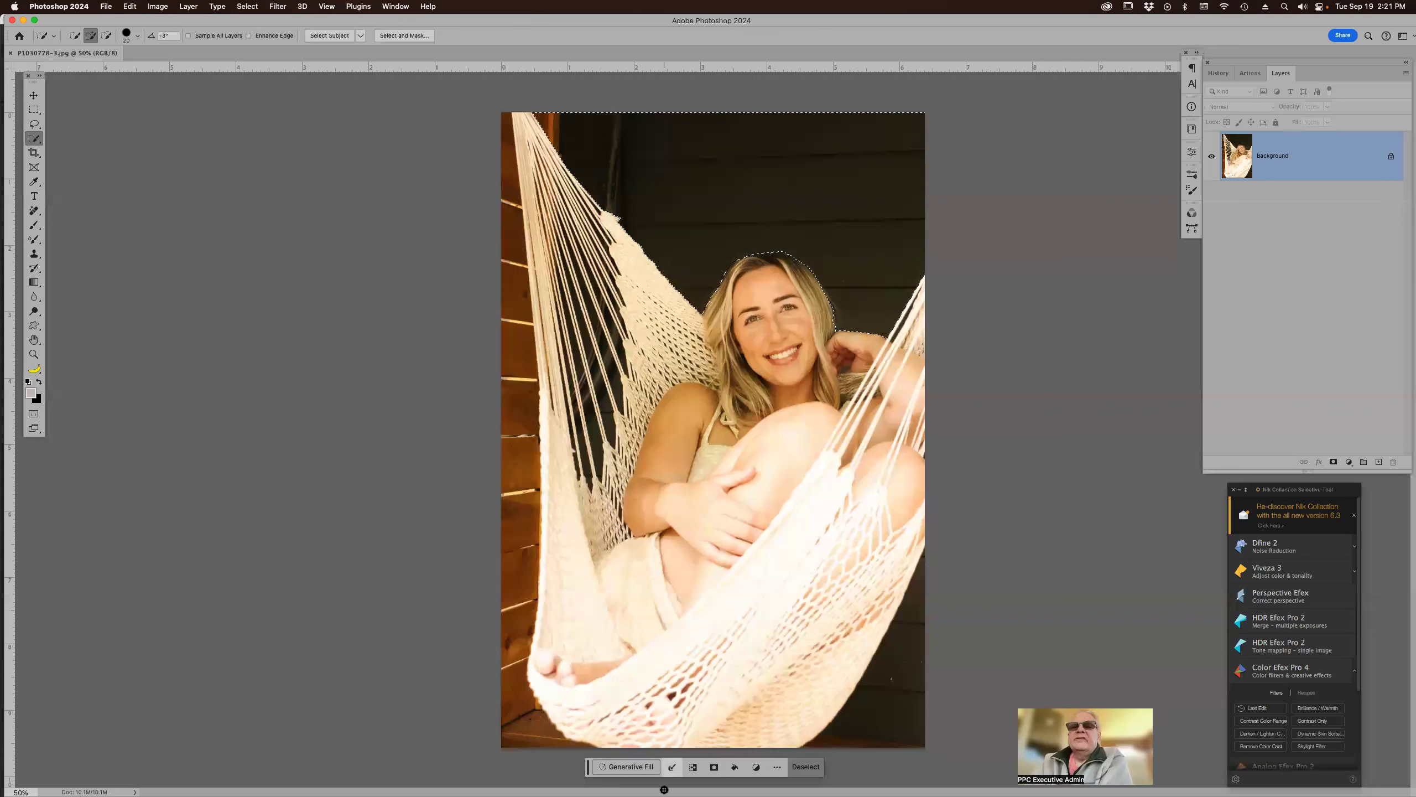
# Generative Fill the selected wall with the prompt 'palm trees'
pyautogui.click(630, 769)
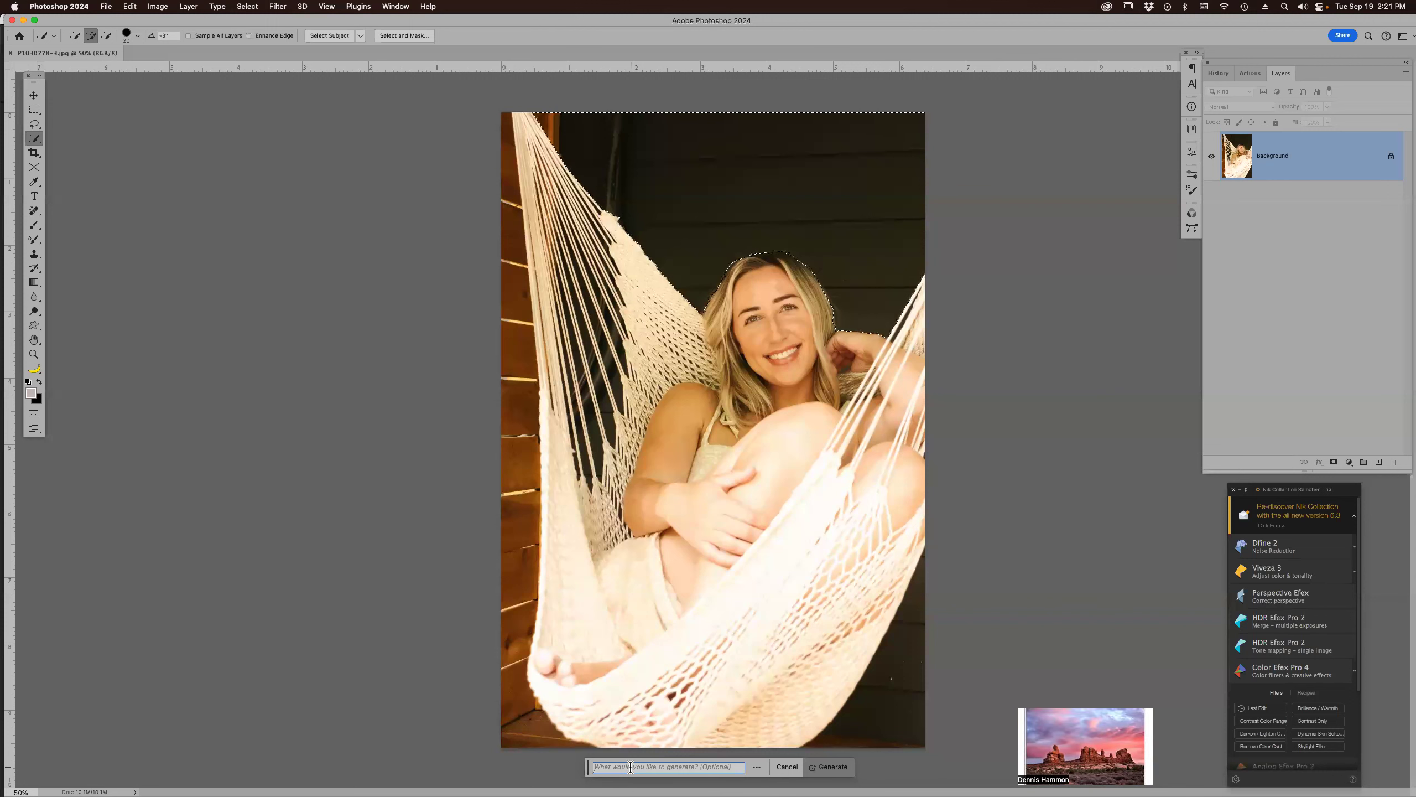
pyautogui.write('hawai')
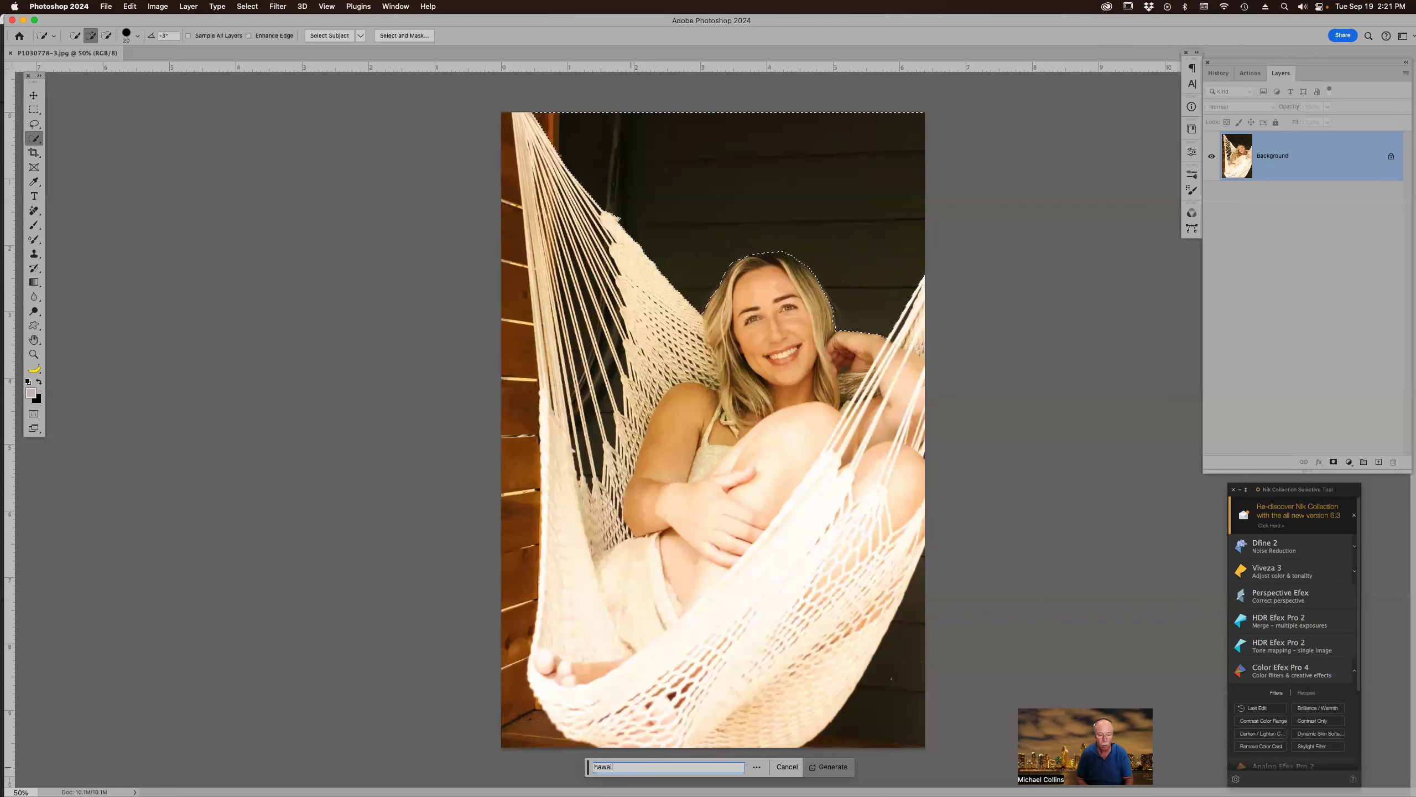
pyautogui.write('a')
pyautogui.press('BackSpace')
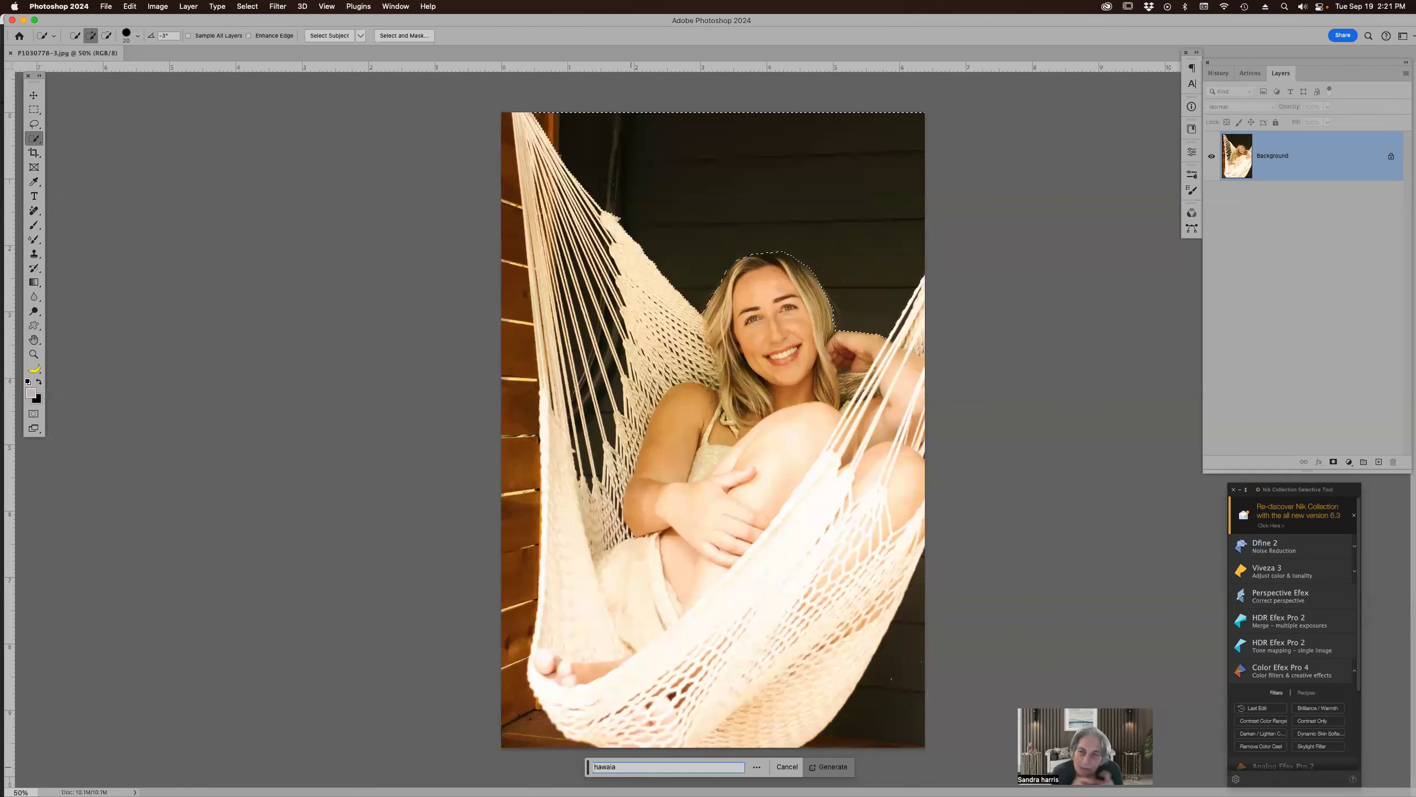
pyautogui.press('BackSpace')
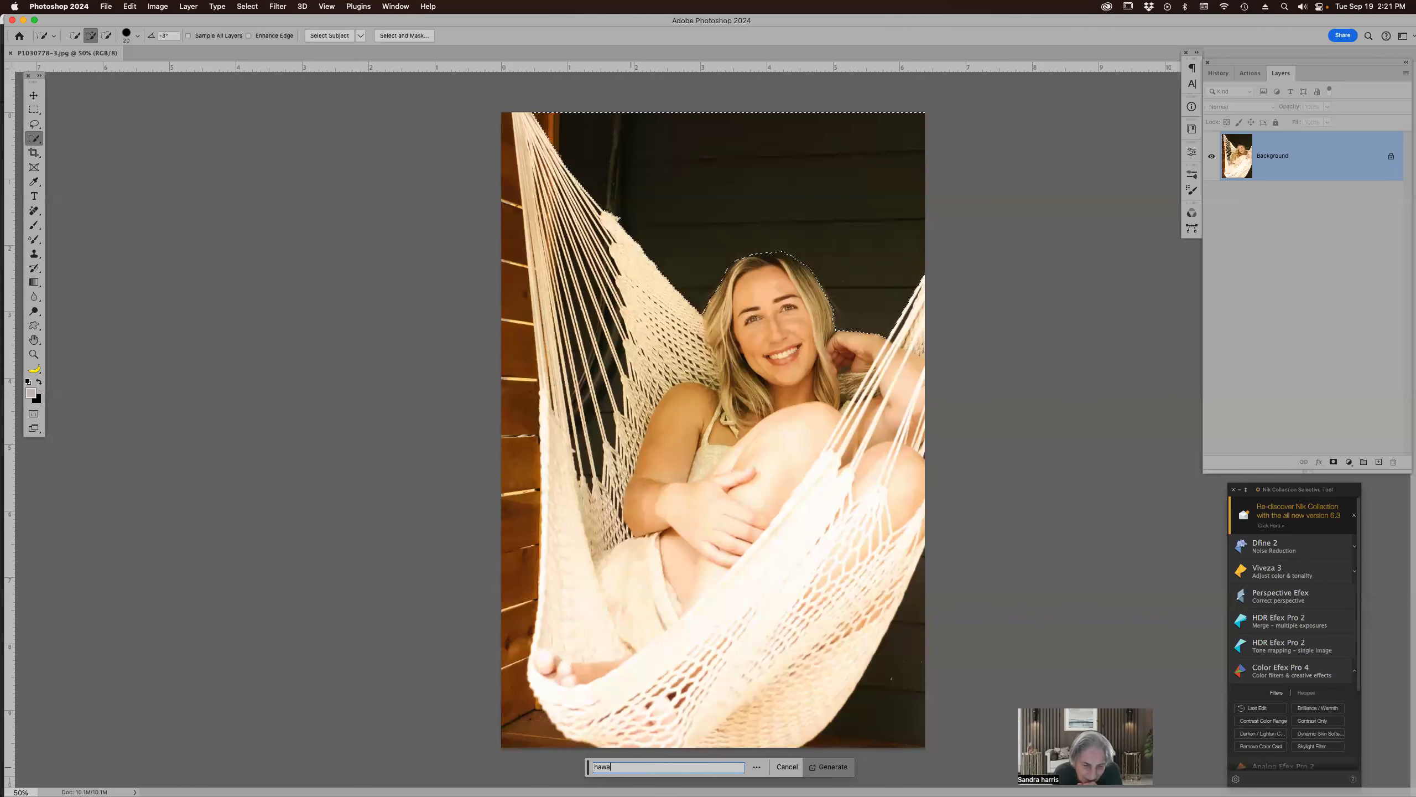
pyautogui.write('palm')
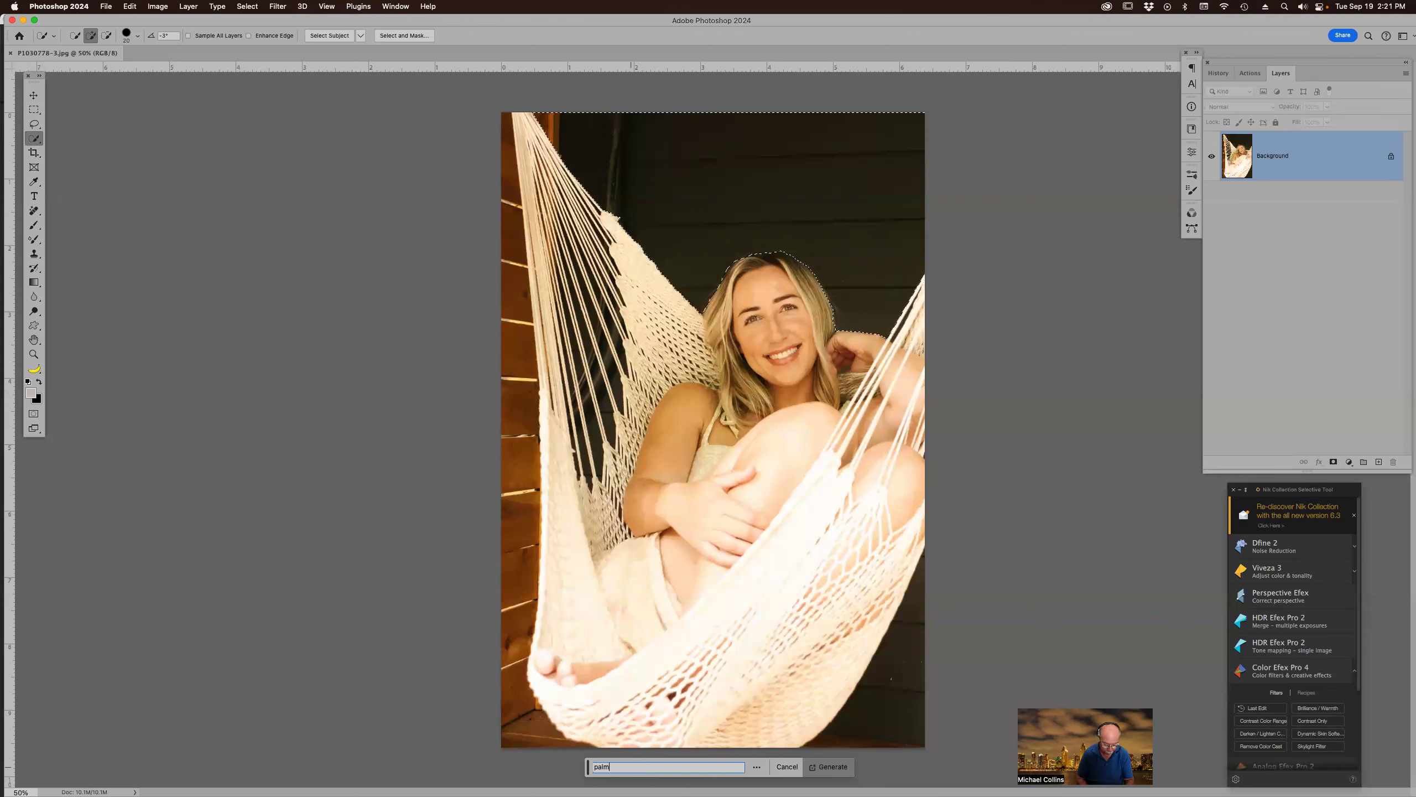
pyautogui.write(' trees')
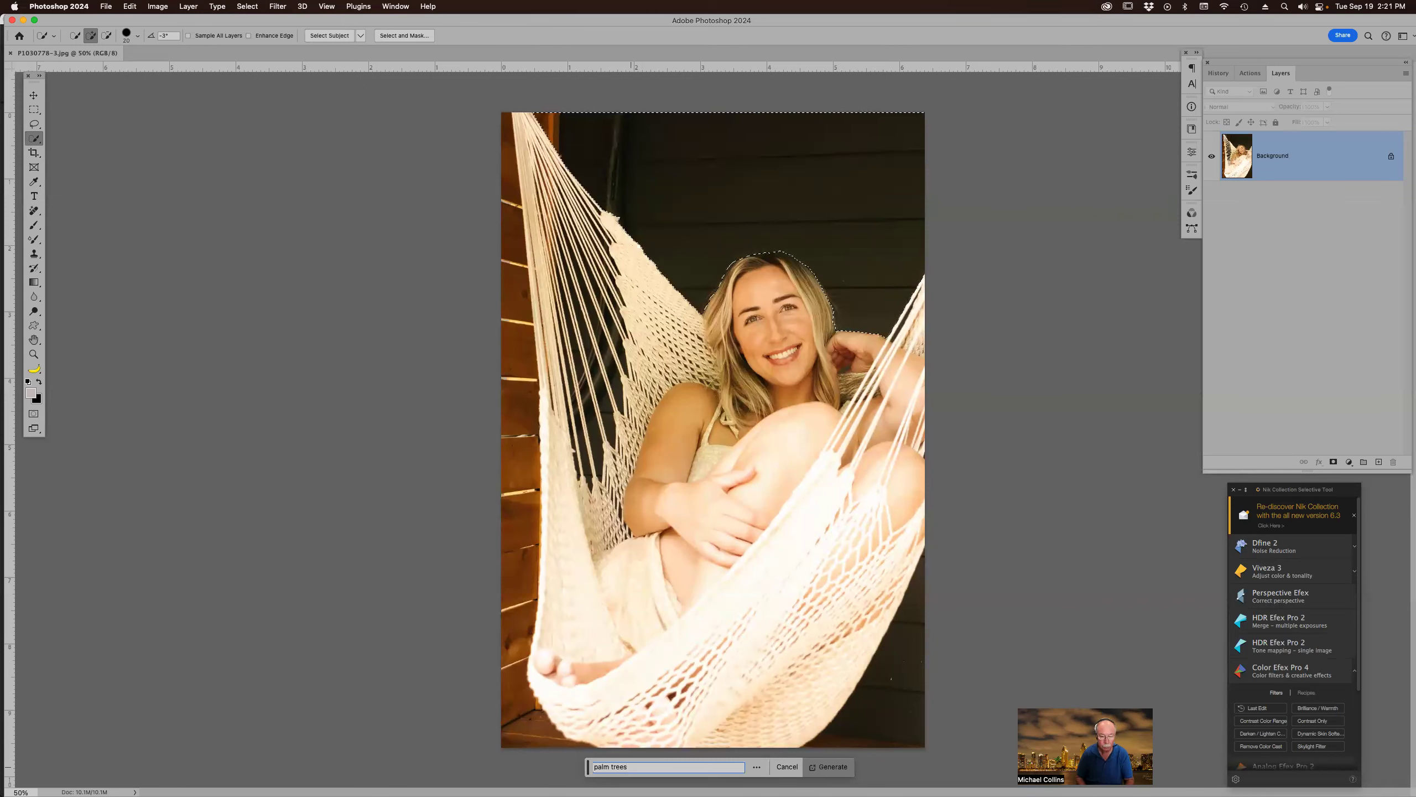
pyautogui.press('Return')
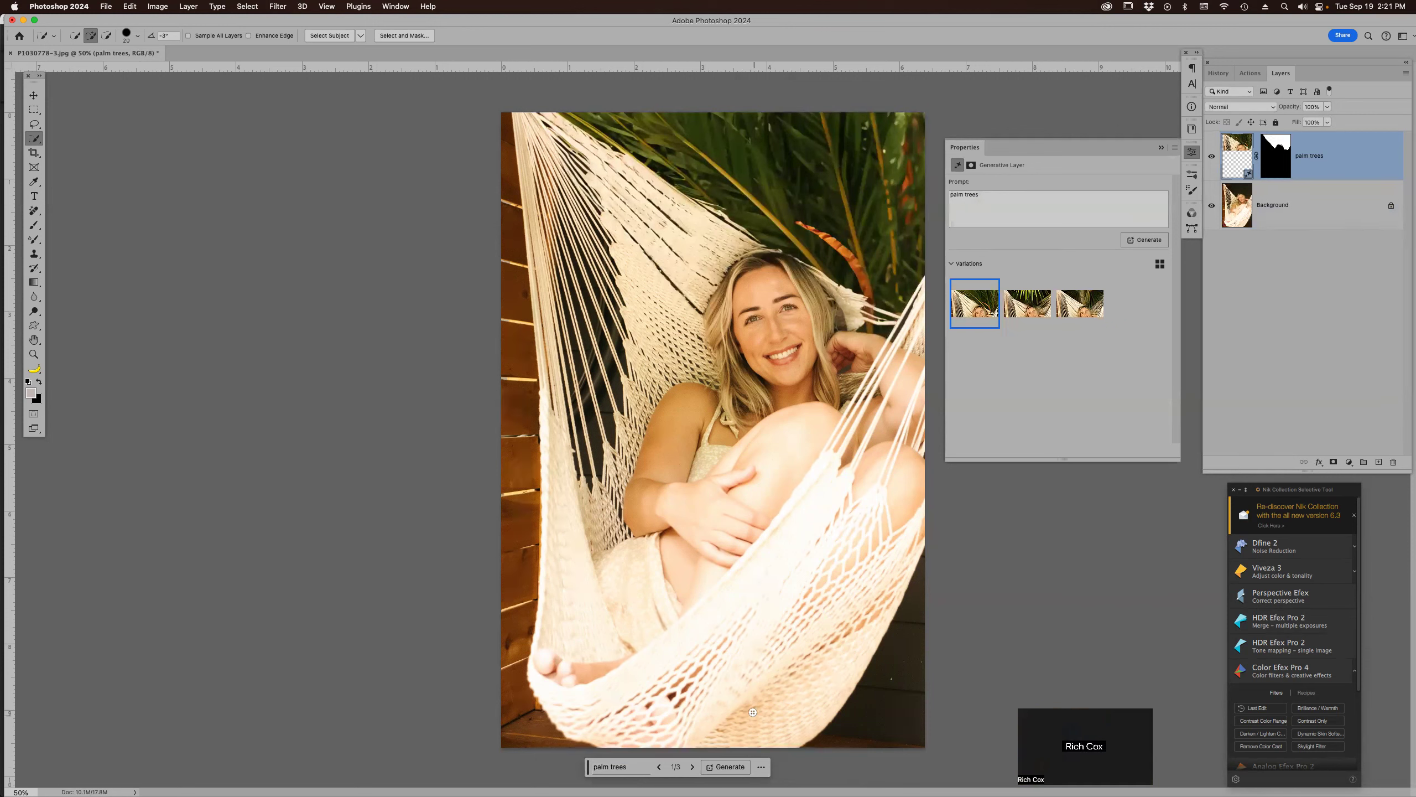
pyautogui.moveTo(906, 611)
pyautogui.mouseDown()
pyautogui.moveTo(896, 699)
pyautogui.moveTo(869, 752)
pyautogui.mouseUp()
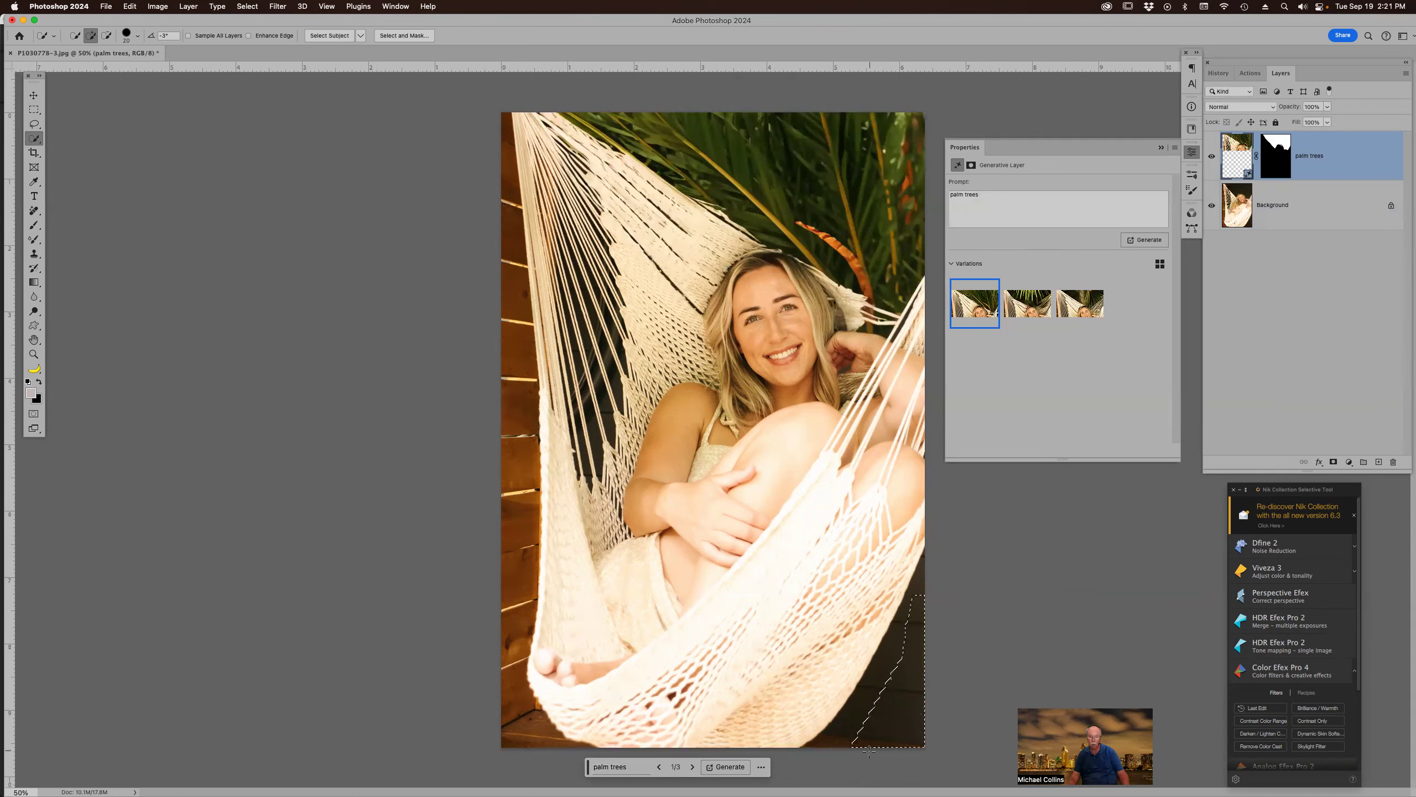
pyautogui.press('super+d')
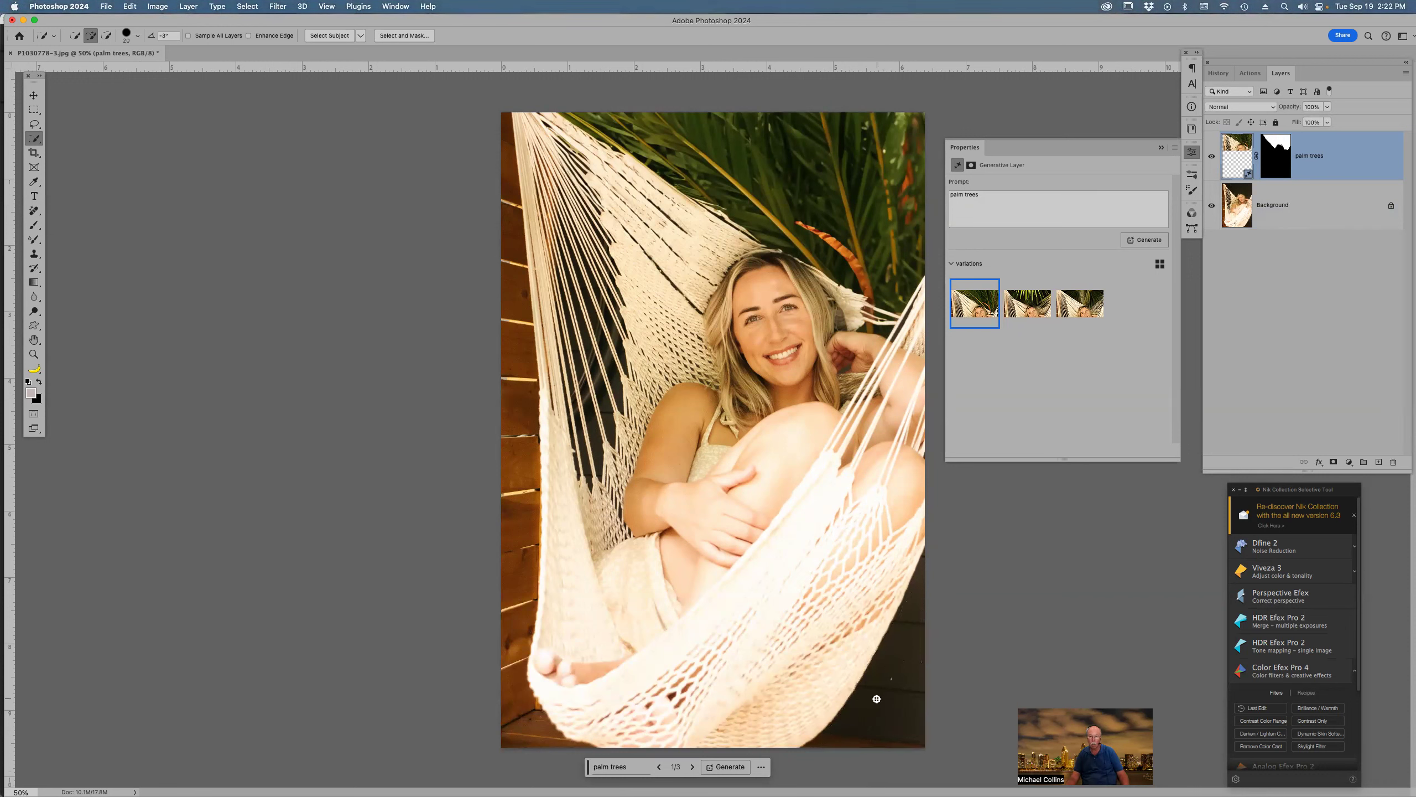
# On the Background layer, Quick Select the dark lower-right corner of the photo
pyautogui.click(1344, 214)
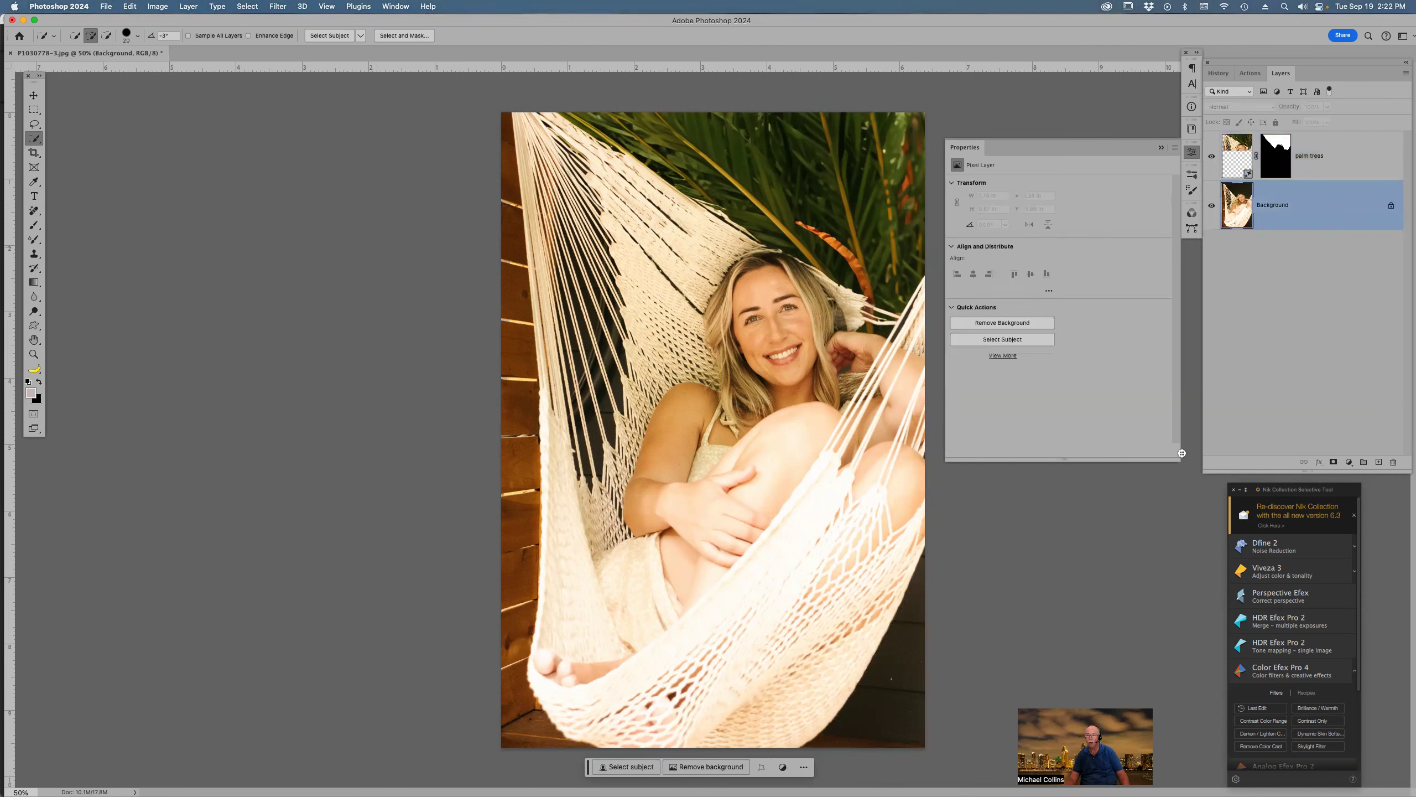
pyautogui.moveTo(901, 616)
pyautogui.mouseDown()
pyautogui.moveTo(910, 594)
pyautogui.moveTo(904, 651)
pyautogui.mouseUp()
pyautogui.click(813, 750)
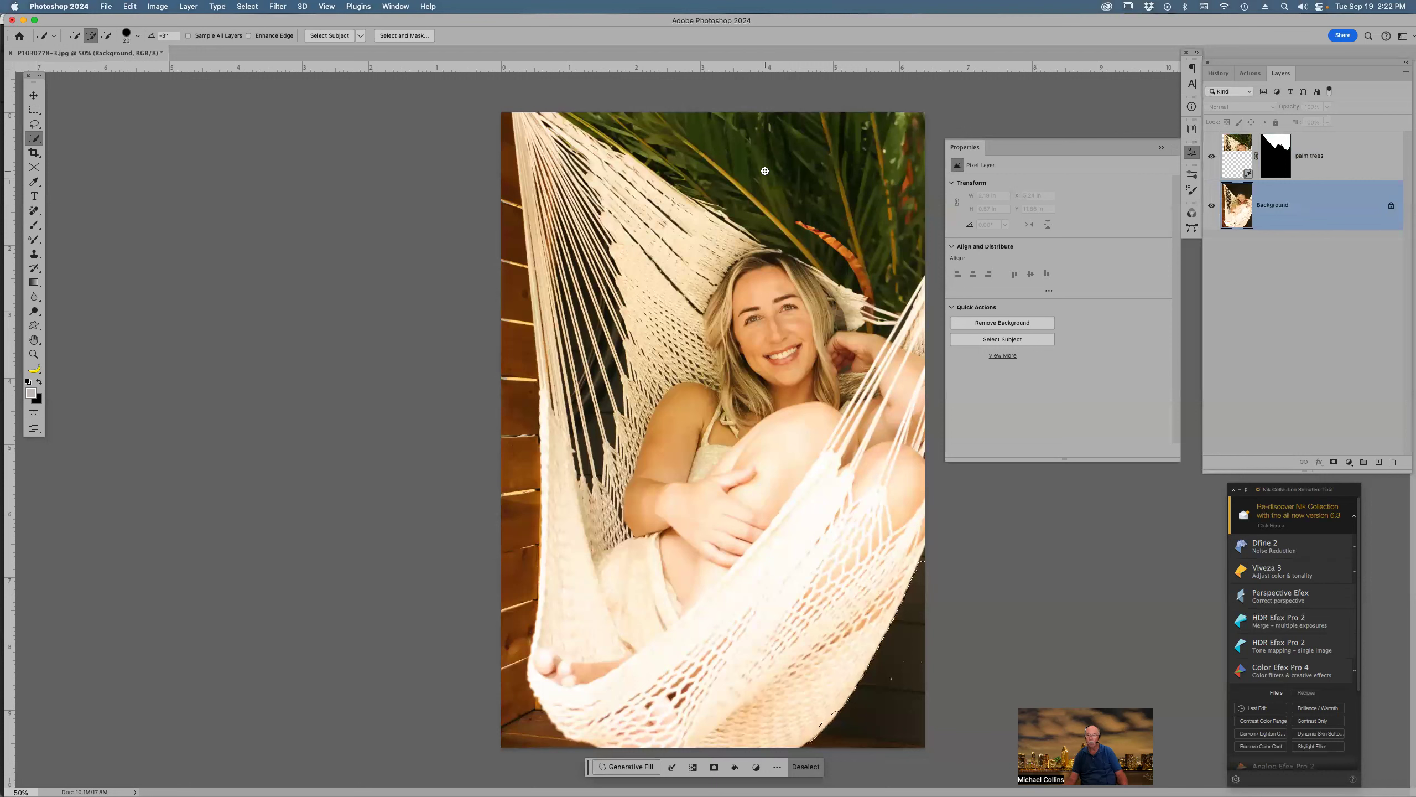
# Generative Fill the corner with the prompt 'sandy beach'
pyautogui.moveTo(732, 786)
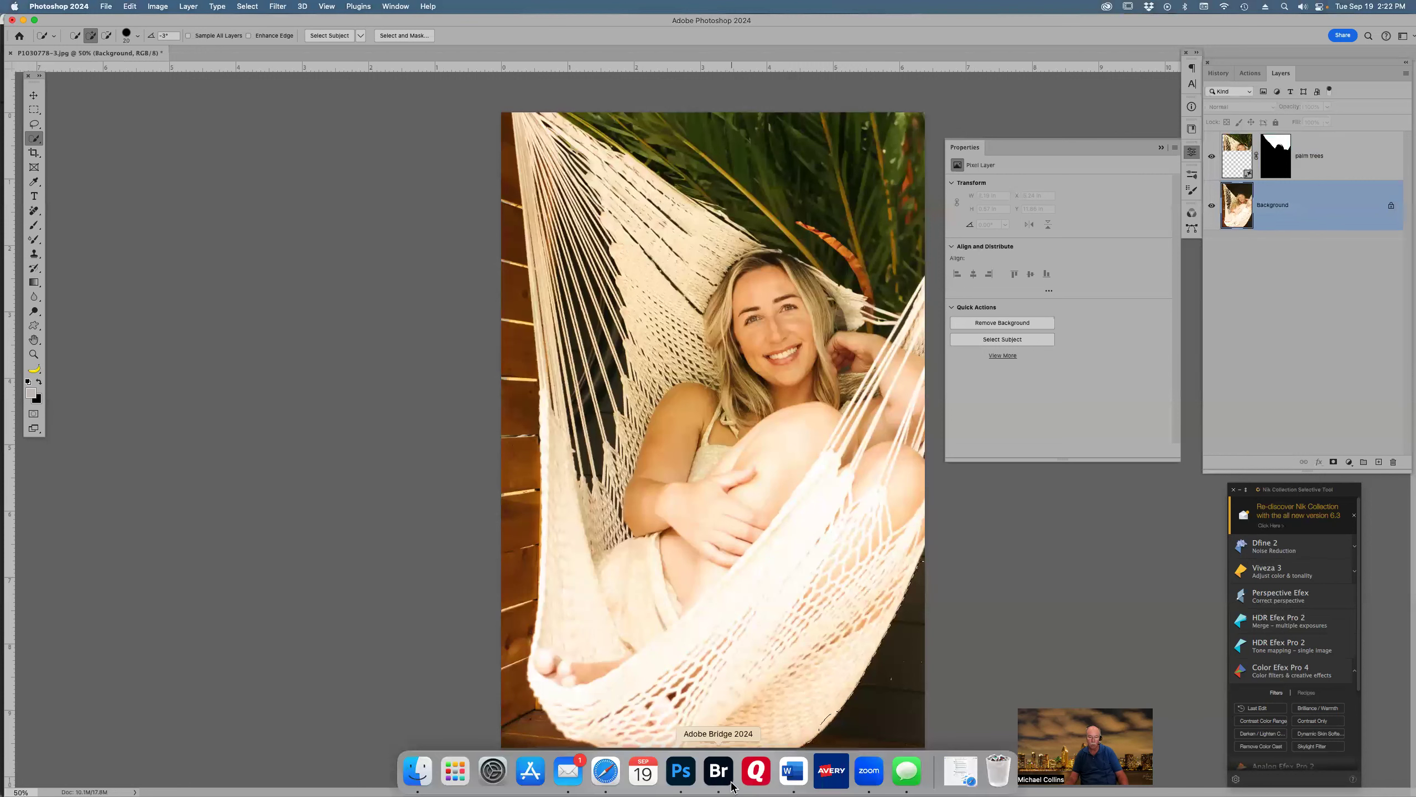
pyautogui.click(627, 766)
pyautogui.write('sandy beach')
pyautogui.press('Return')
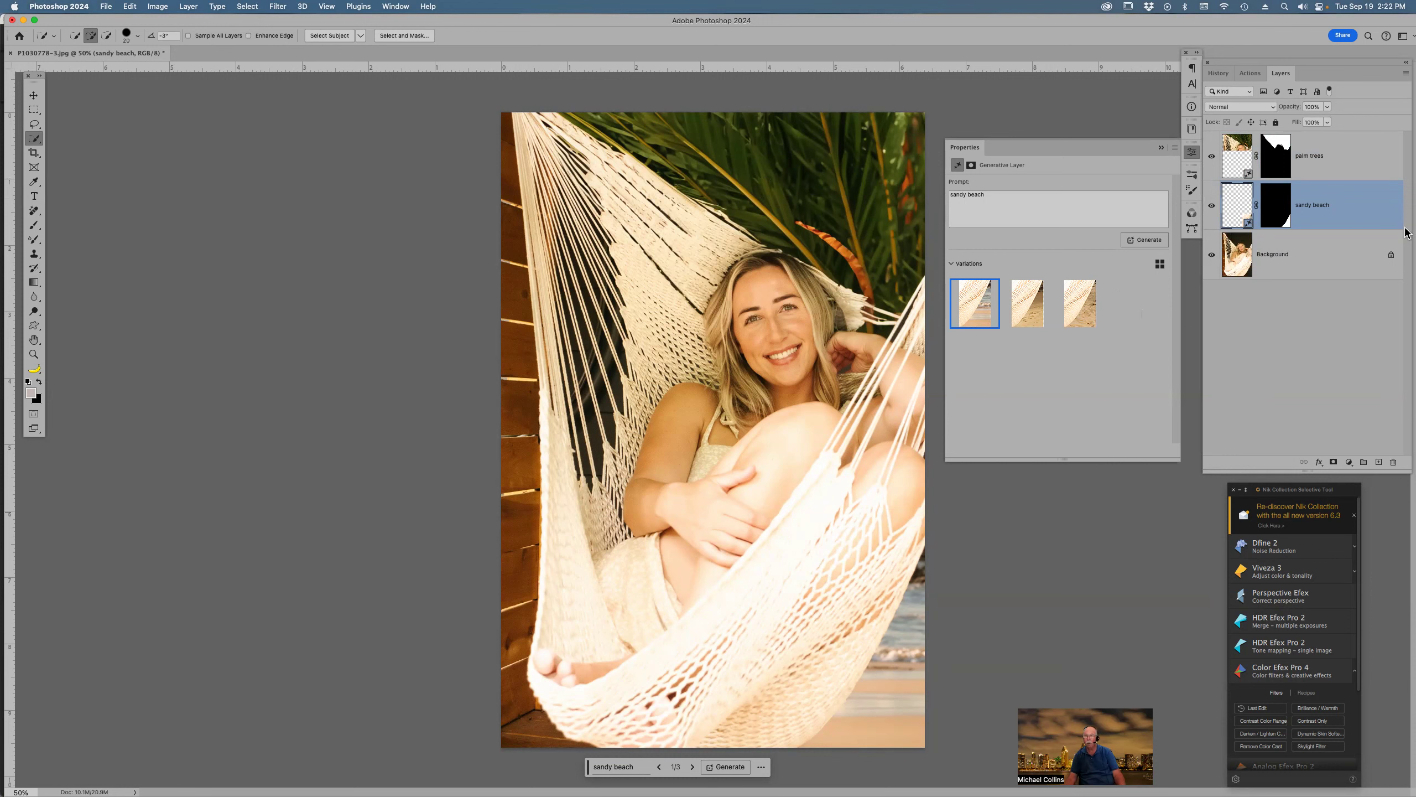
# Toggle the palm trees and sandy beach layers off and on to compare with the original
pyautogui.keyDown('alt'); pyautogui.click(1210, 256); pyautogui.keyUp('alt')
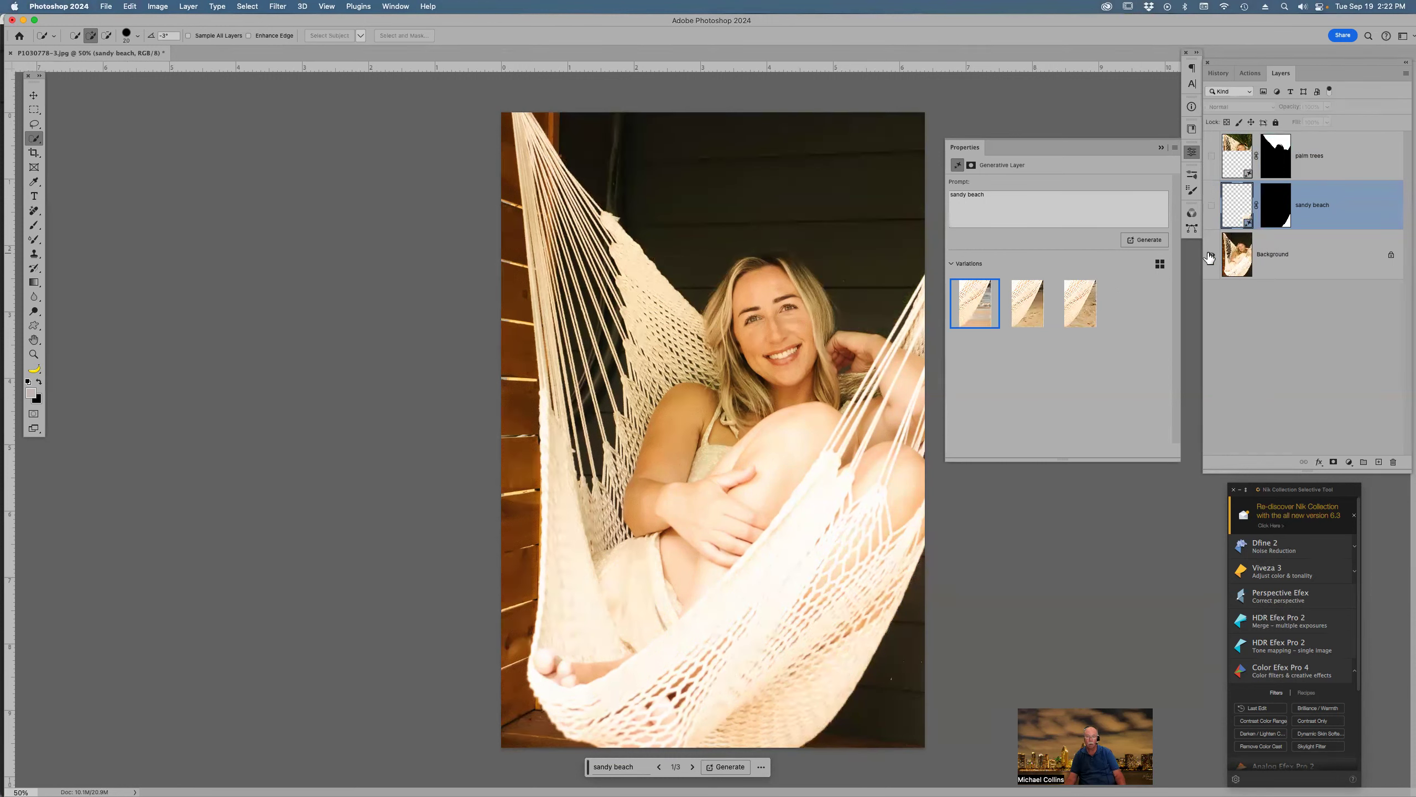
pyautogui.keyDown('alt'); pyautogui.click(1210, 256); pyautogui.keyUp('alt')
pyautogui.keyDown('alt'); pyautogui.click(1210, 256); pyautogui.keyUp('alt')
pyautogui.keyDown('alt'); pyautogui.click(1210, 256); pyautogui.keyUp('alt')
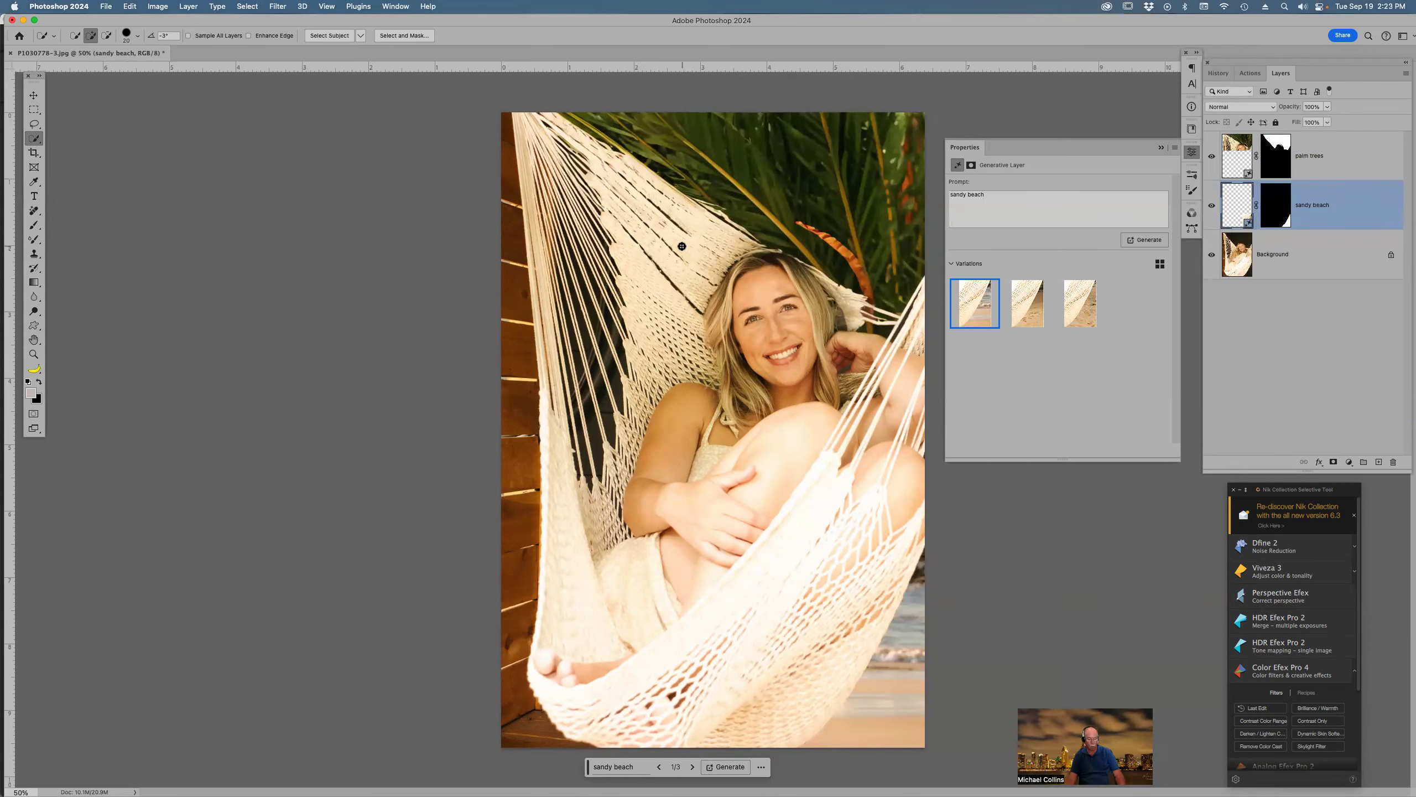
pyautogui.keyDown('alt'); pyautogui.click(1211, 256); pyautogui.keyUp('alt')
pyautogui.keyDown('alt'); pyautogui.click(1211, 255); pyautogui.keyUp('alt')
pyautogui.keyDown('alt'); pyautogui.click(1212, 256); pyautogui.keyUp('alt')
pyautogui.keyDown('alt'); pyautogui.click(1211, 256); pyautogui.keyUp('alt')
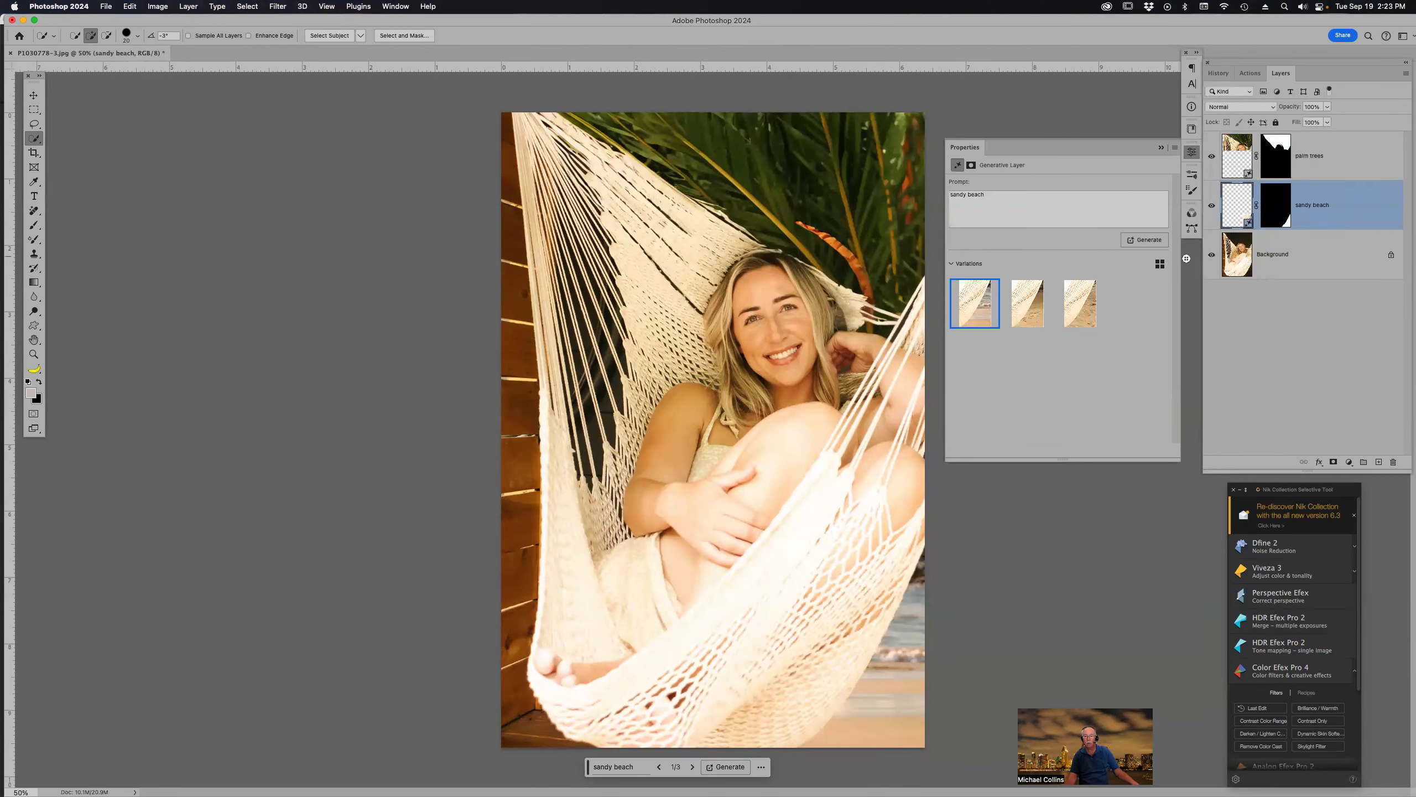
# Preview each of the three sandy beach variations in turn
pyautogui.click(1028, 312)
pyautogui.click(1079, 317)
pyautogui.click(975, 313)
pyautogui.click(1031, 310)
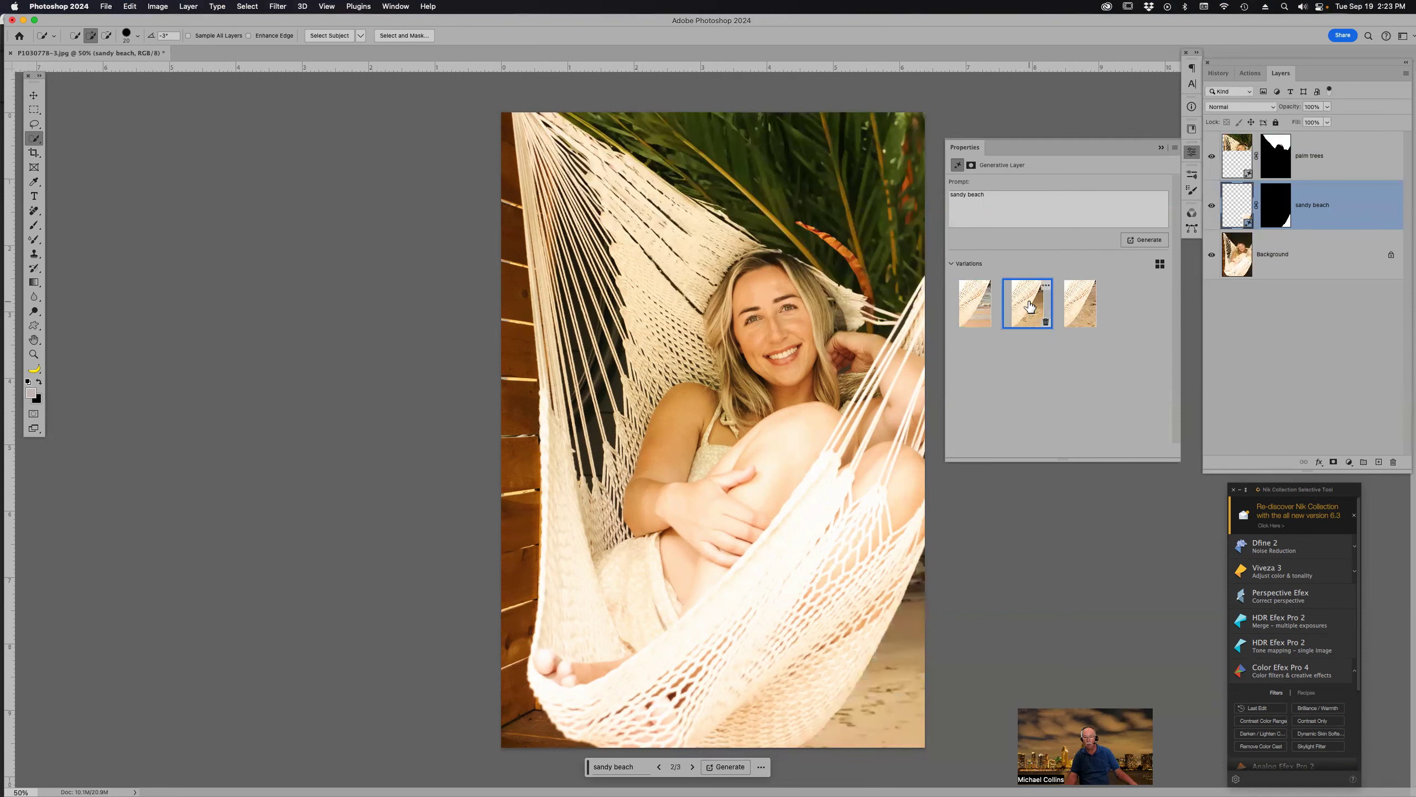
pyautogui.click(1083, 311)
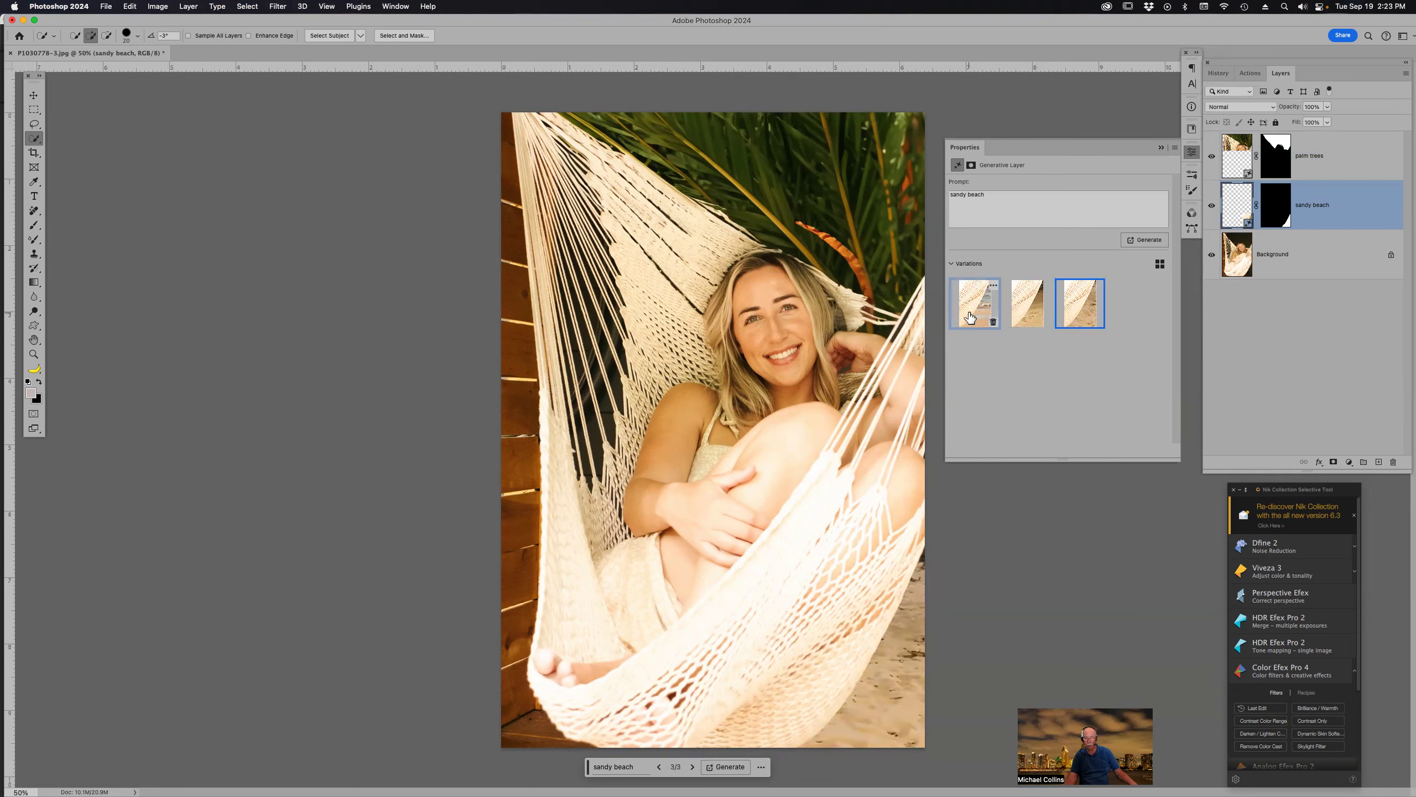
# Generate three more sandy beach variations and settle on the second, all-sand one
pyautogui.click(1139, 241)
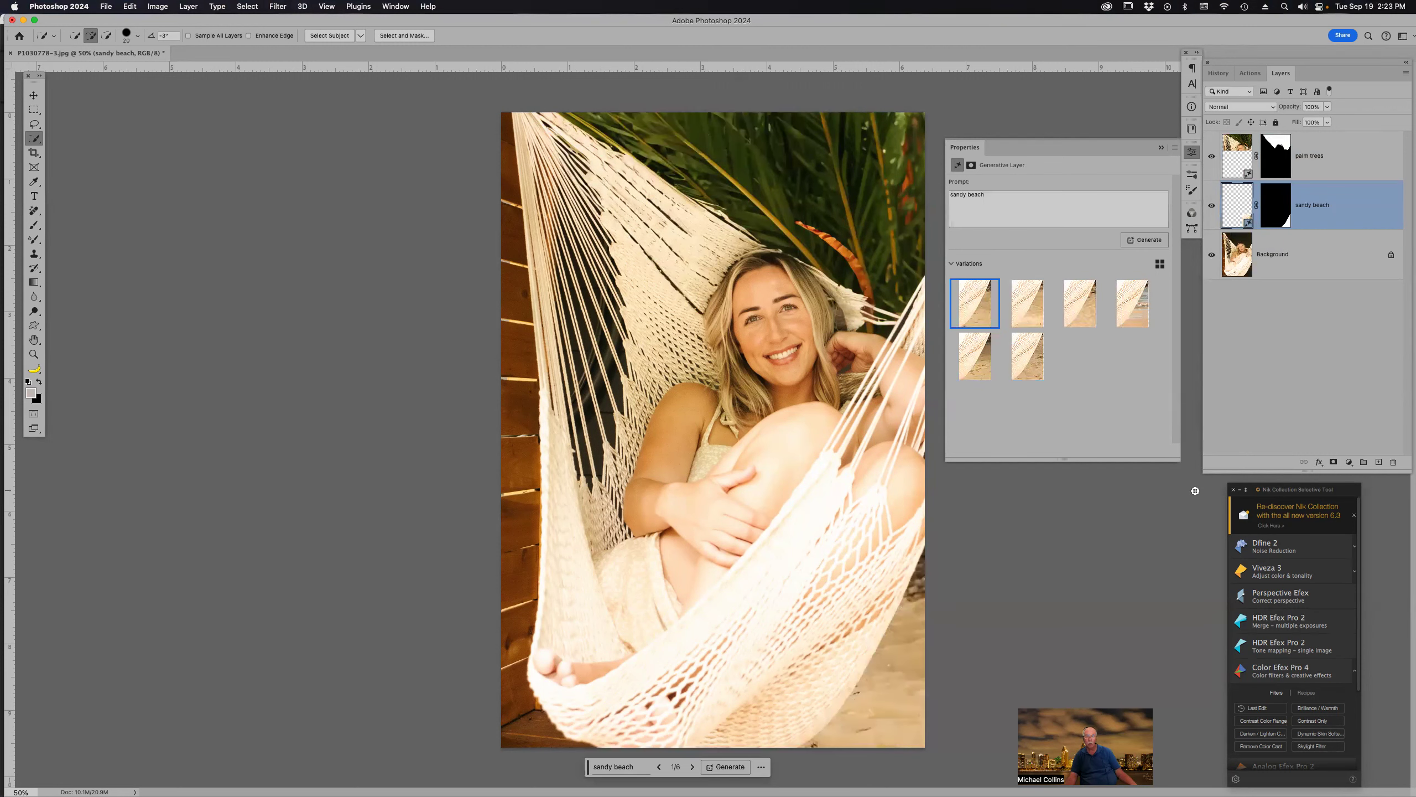
pyautogui.click(1029, 304)
pyautogui.click(1080, 307)
pyautogui.click(1139, 312)
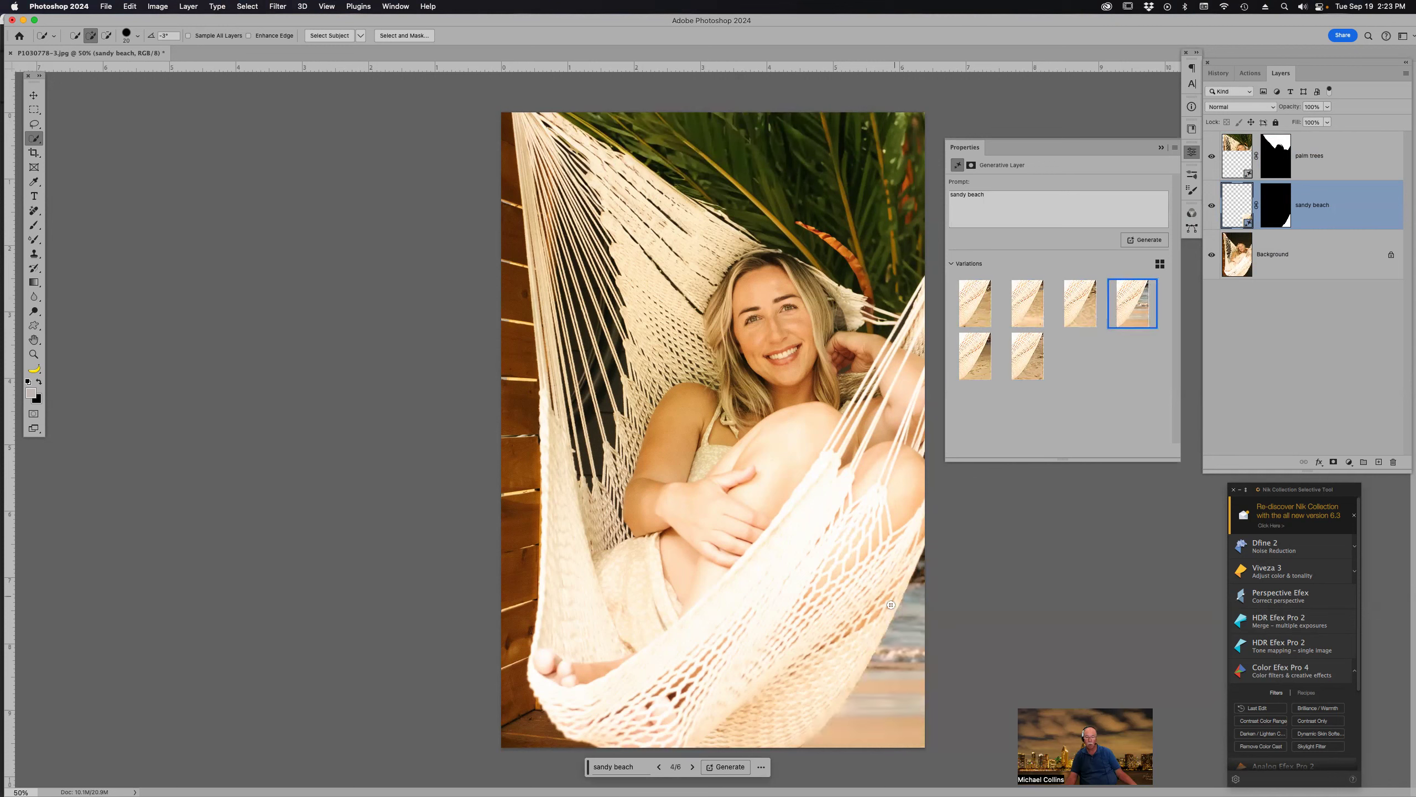
pyautogui.click(1042, 307)
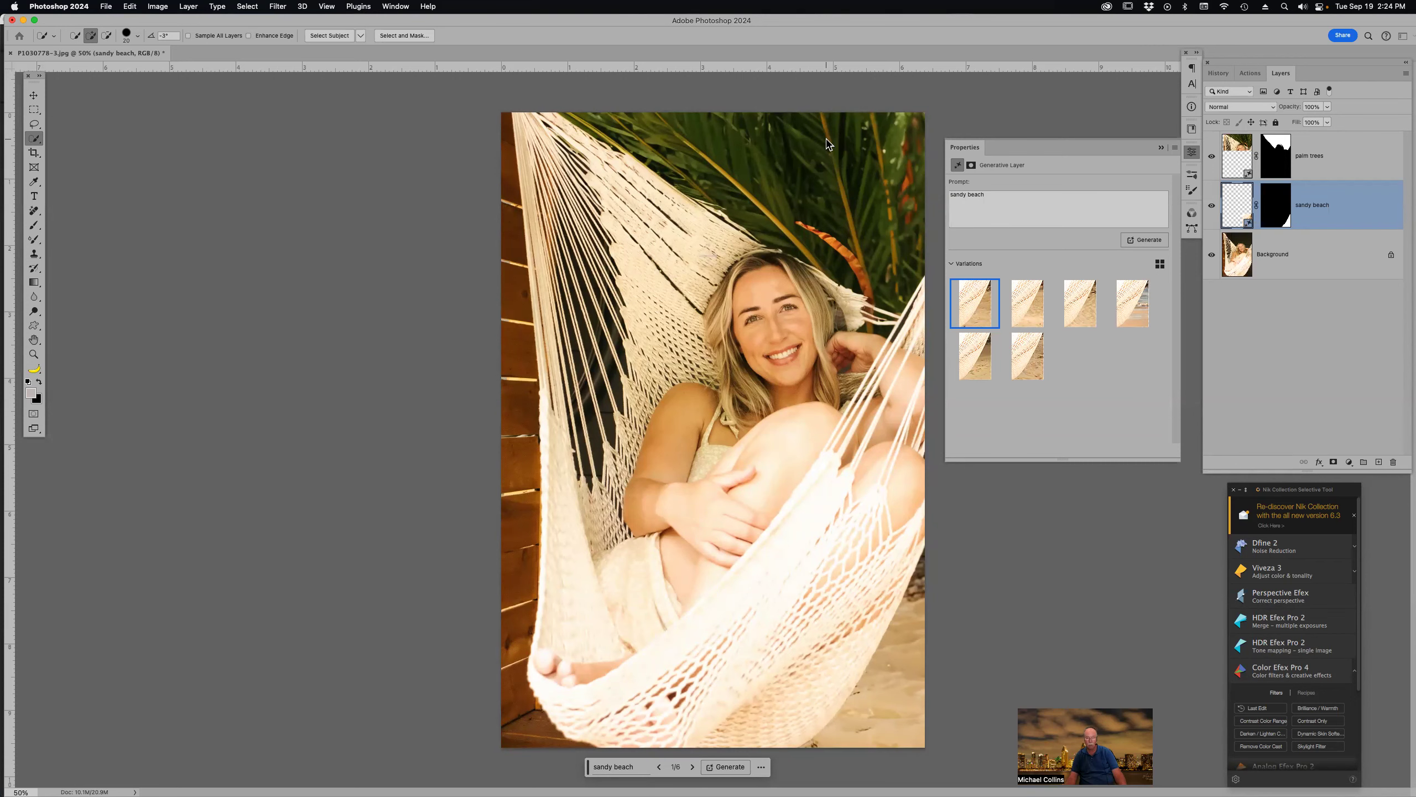
# Close the hammock photo without saving, collapse the Properties panel, and bring Bridge forward
pyautogui.press('super+w')
pyautogui.click(741, 298)
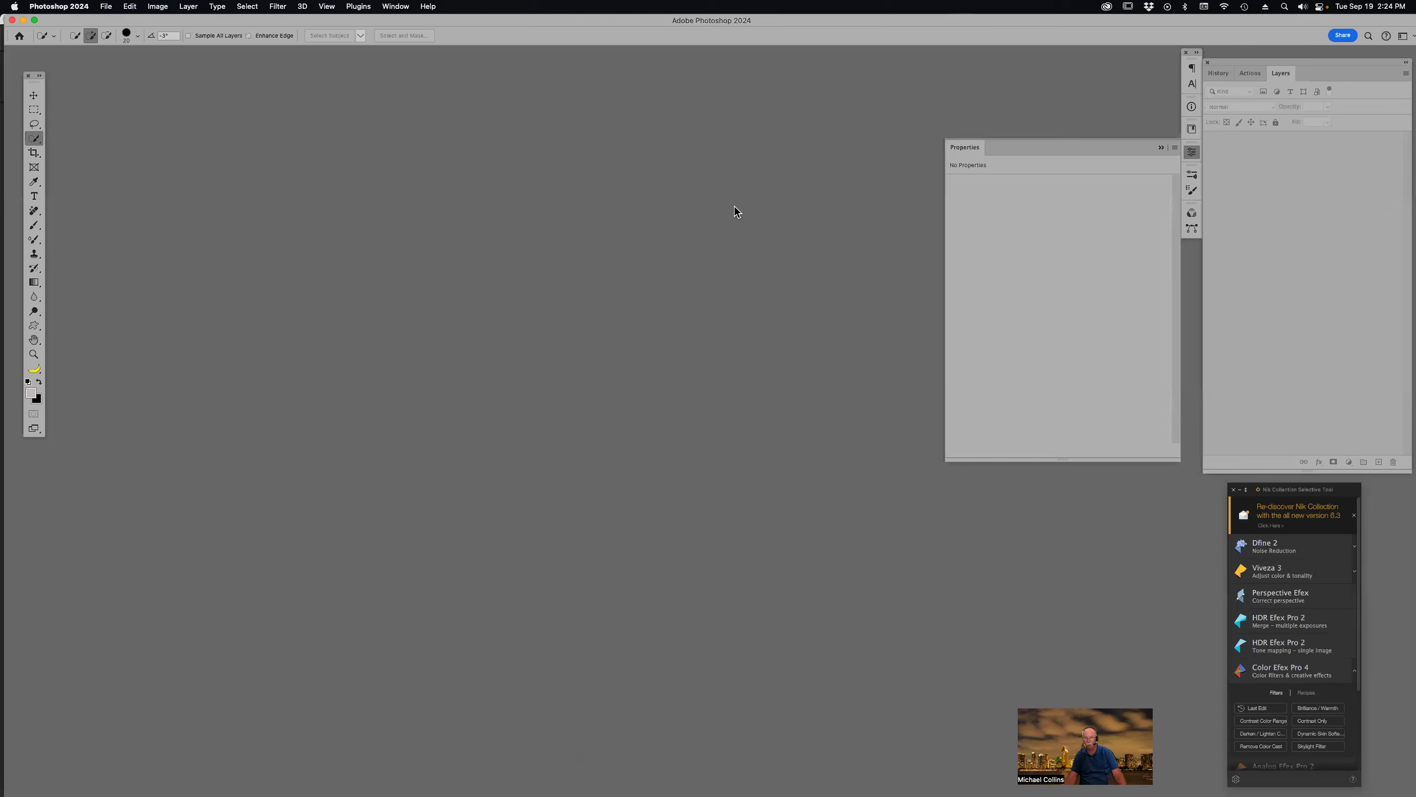
pyautogui.press('super+Tab')
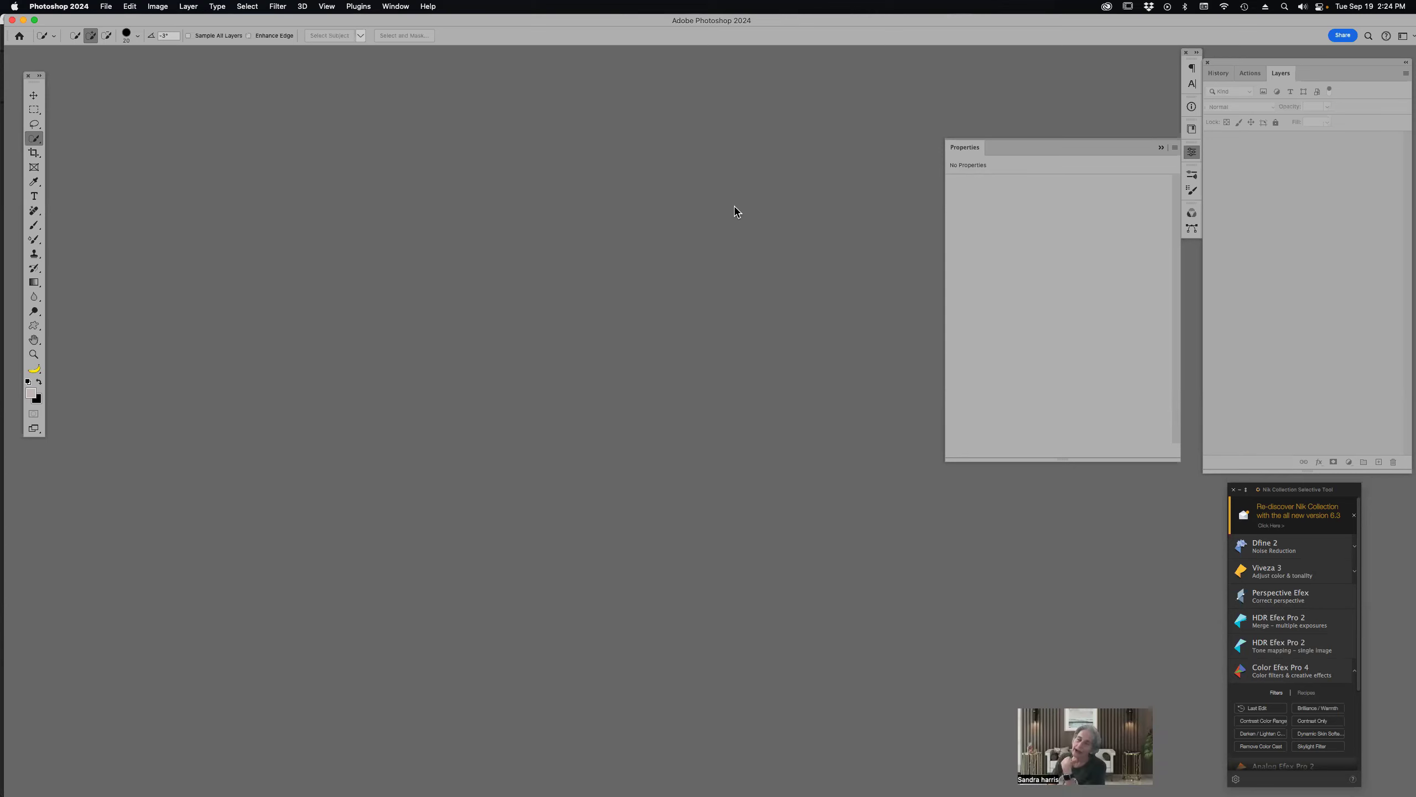
pyautogui.click(1160, 148)
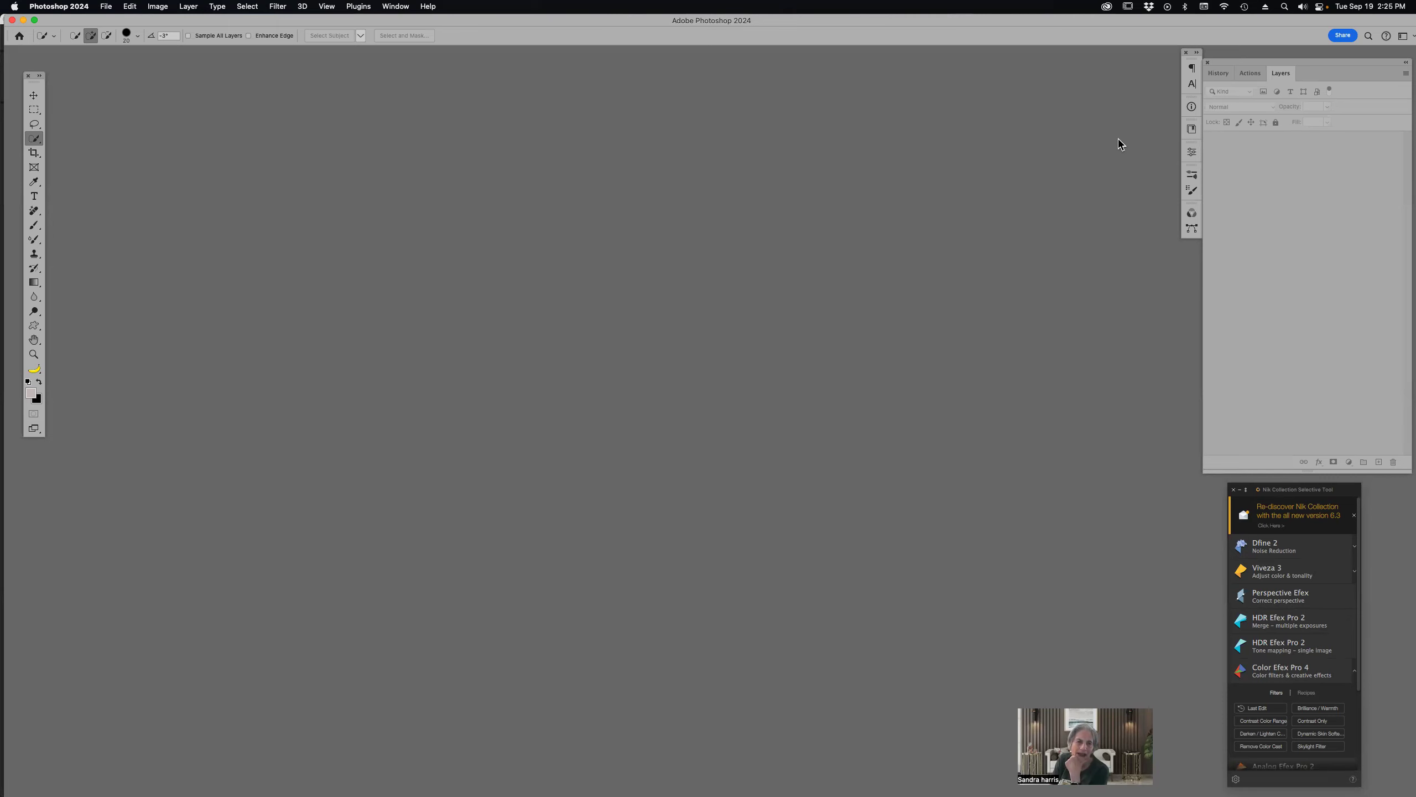
pyautogui.moveTo(697, 787)
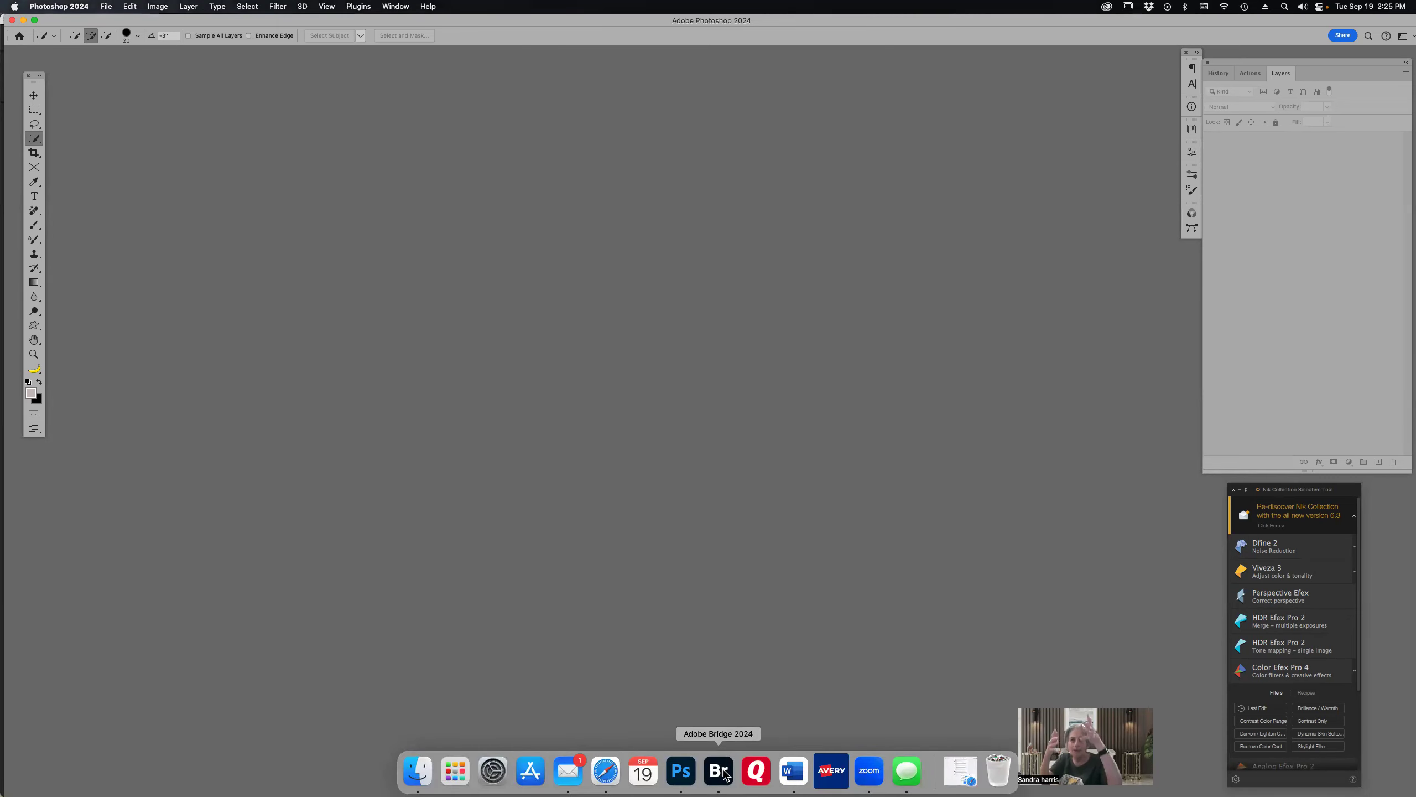
pyautogui.click(721, 771)
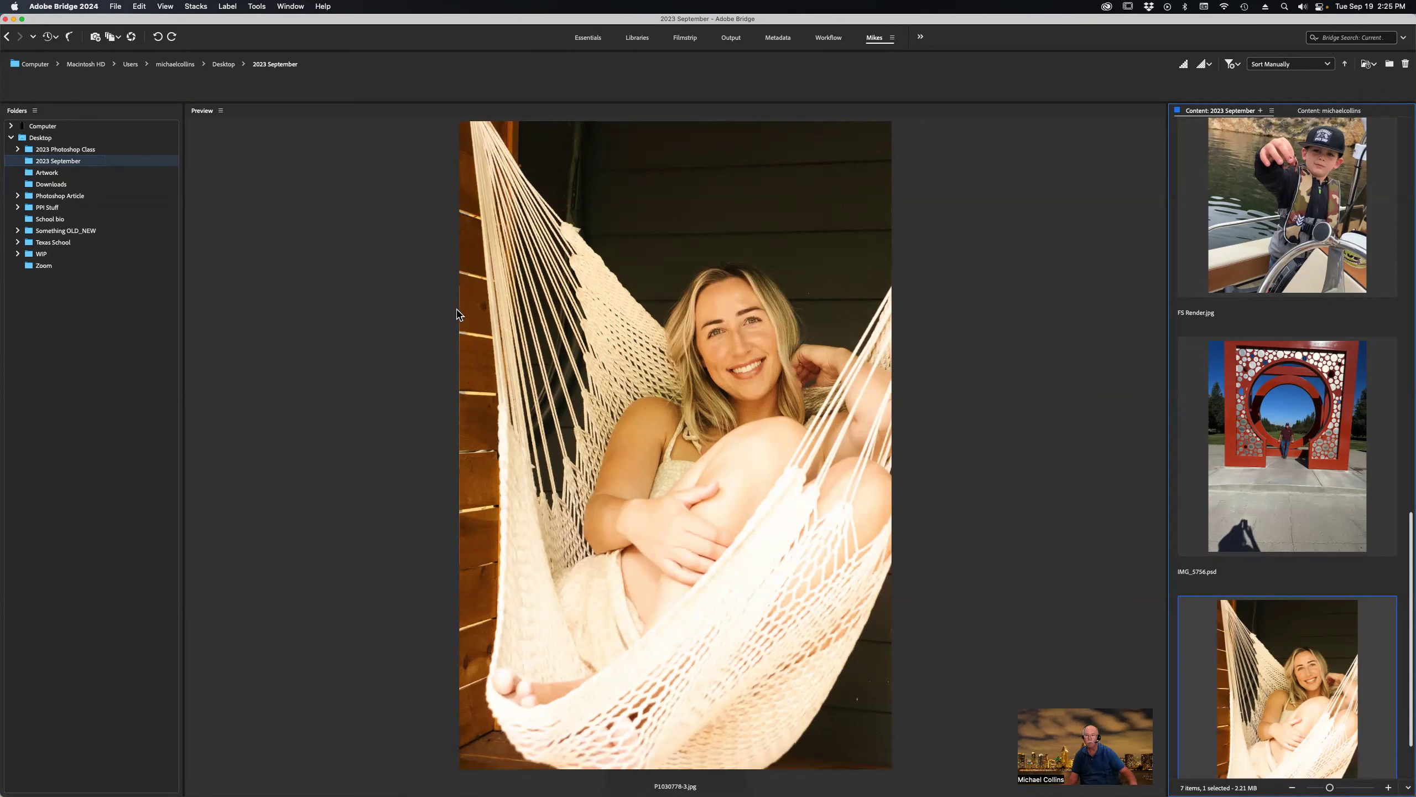
# Open Bridge Preferences with Cmd+K
pyautogui.press('super+k')
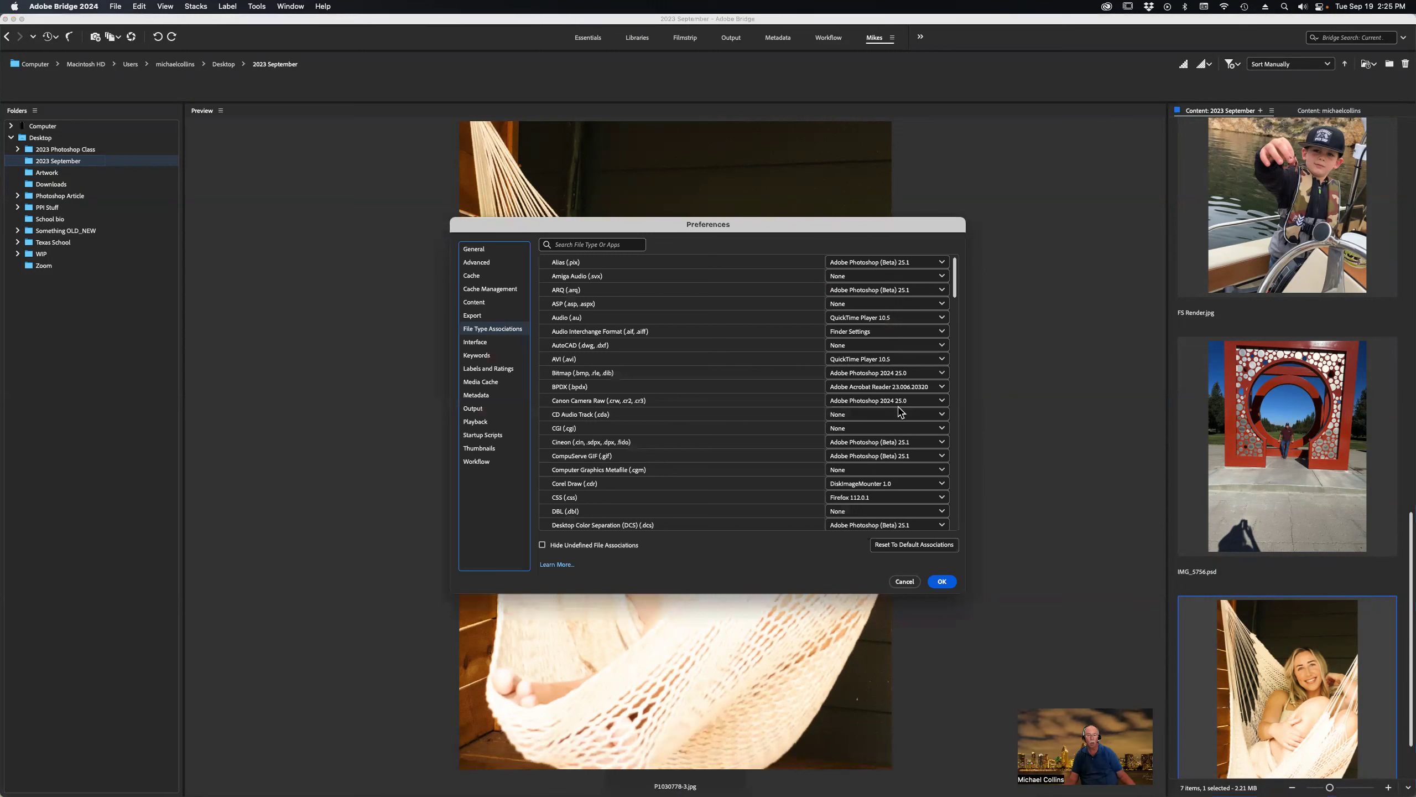
# Scroll to the Nikon .nef association and check its app list, keeping Photoshop 2024
pyautogui.scroll(-5, 906, 409)
pyautogui.scroll(-1, 899, 413)
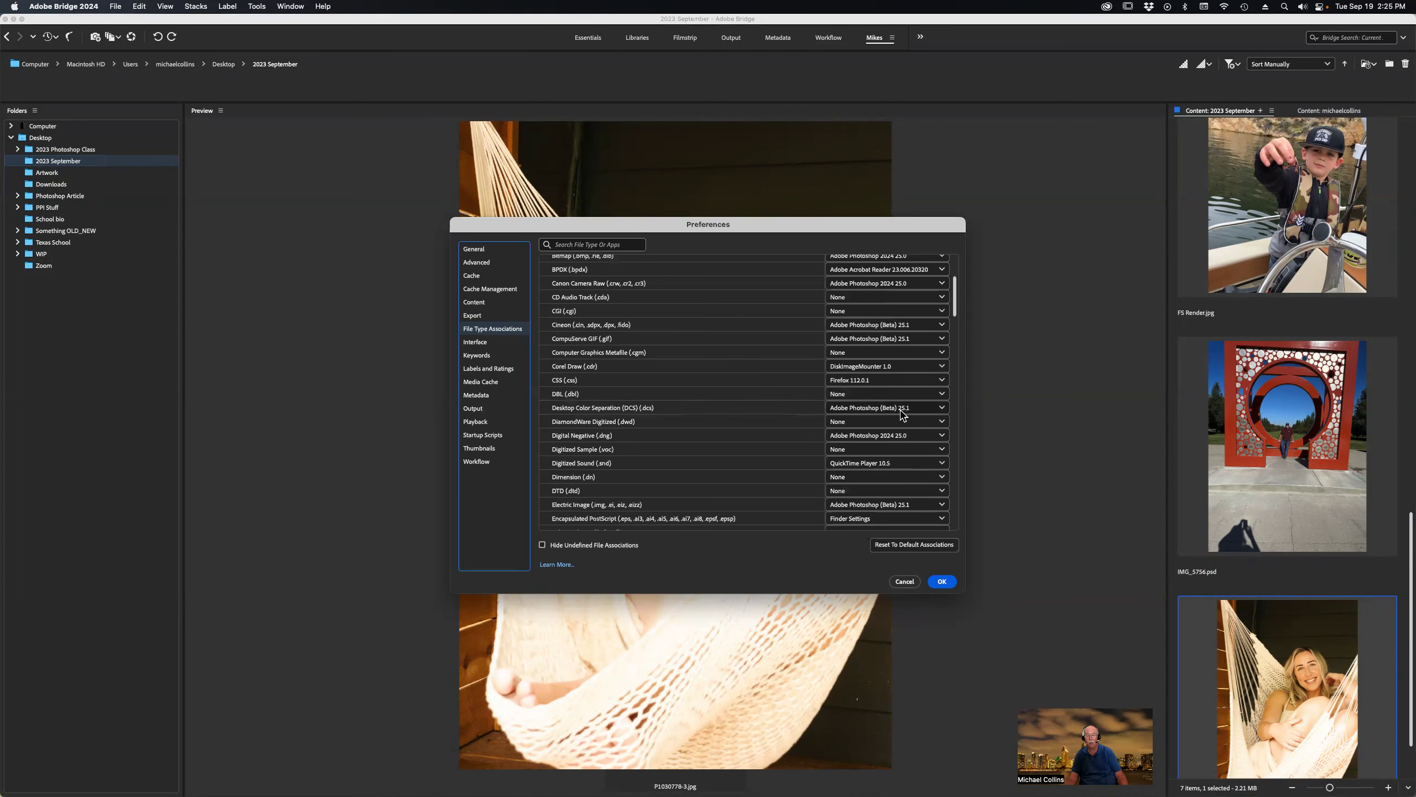
pyautogui.scroll(-1, 885, 464)
pyautogui.scroll(-3, 884, 465)
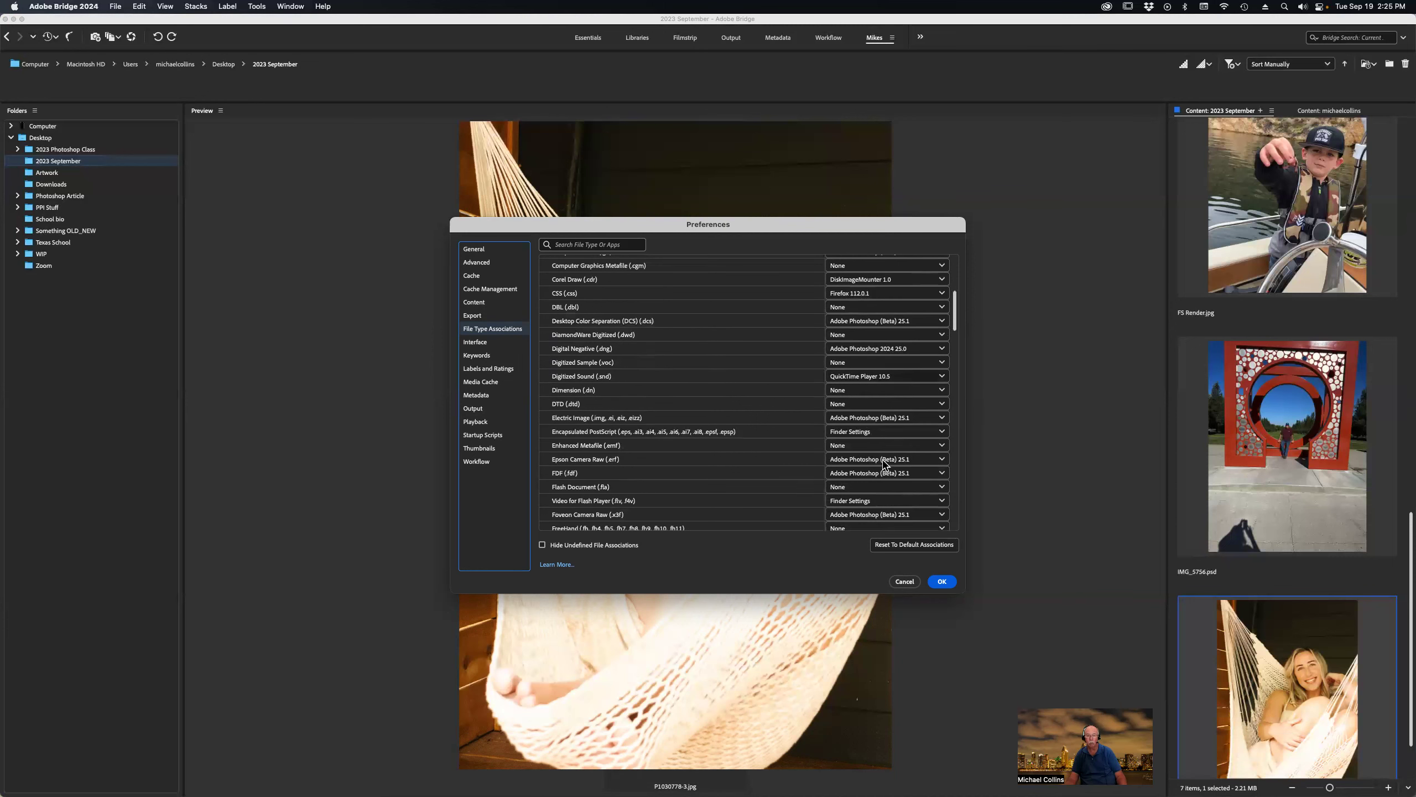
pyautogui.scroll(-2, 884, 464)
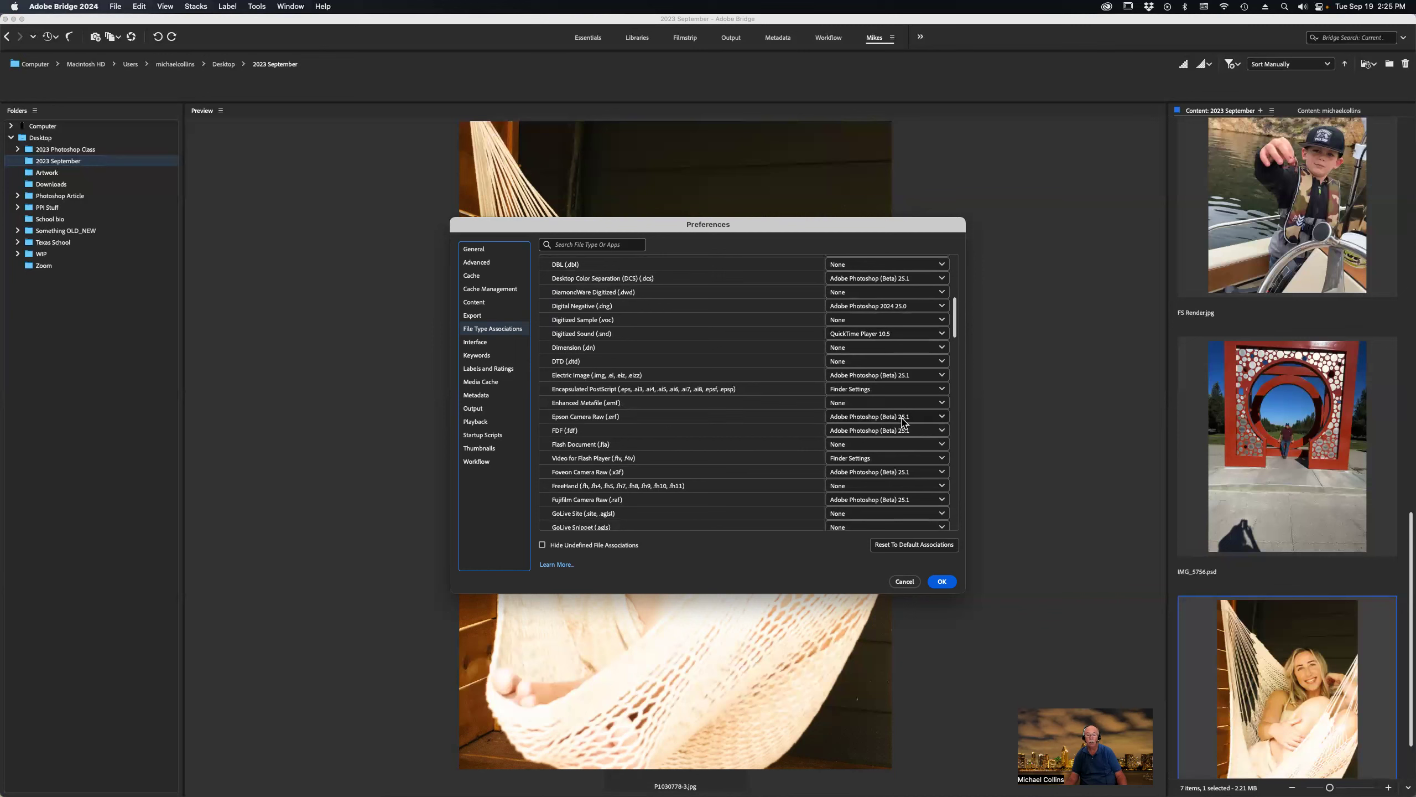
pyautogui.scroll(-5, 868, 461)
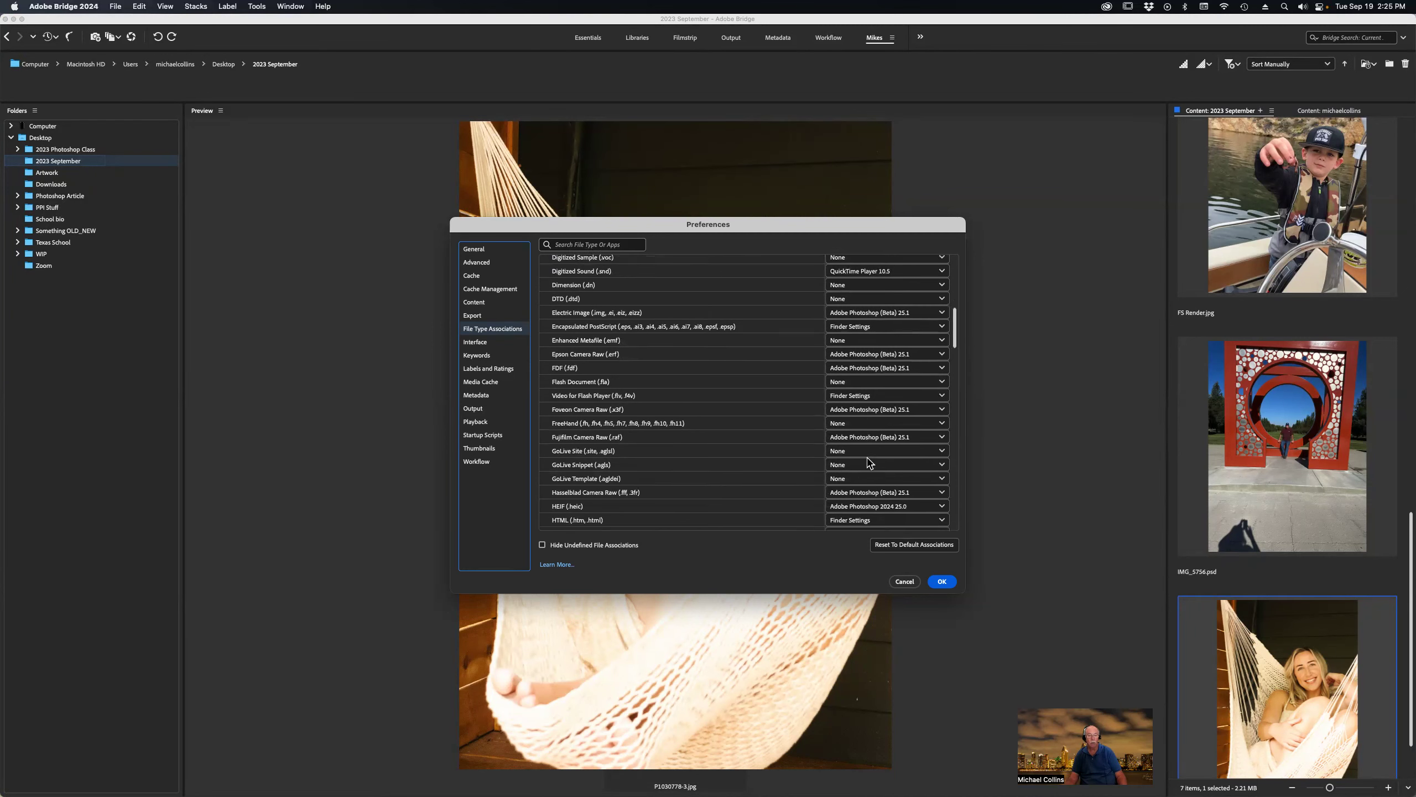
pyautogui.scroll(-8, 868, 460)
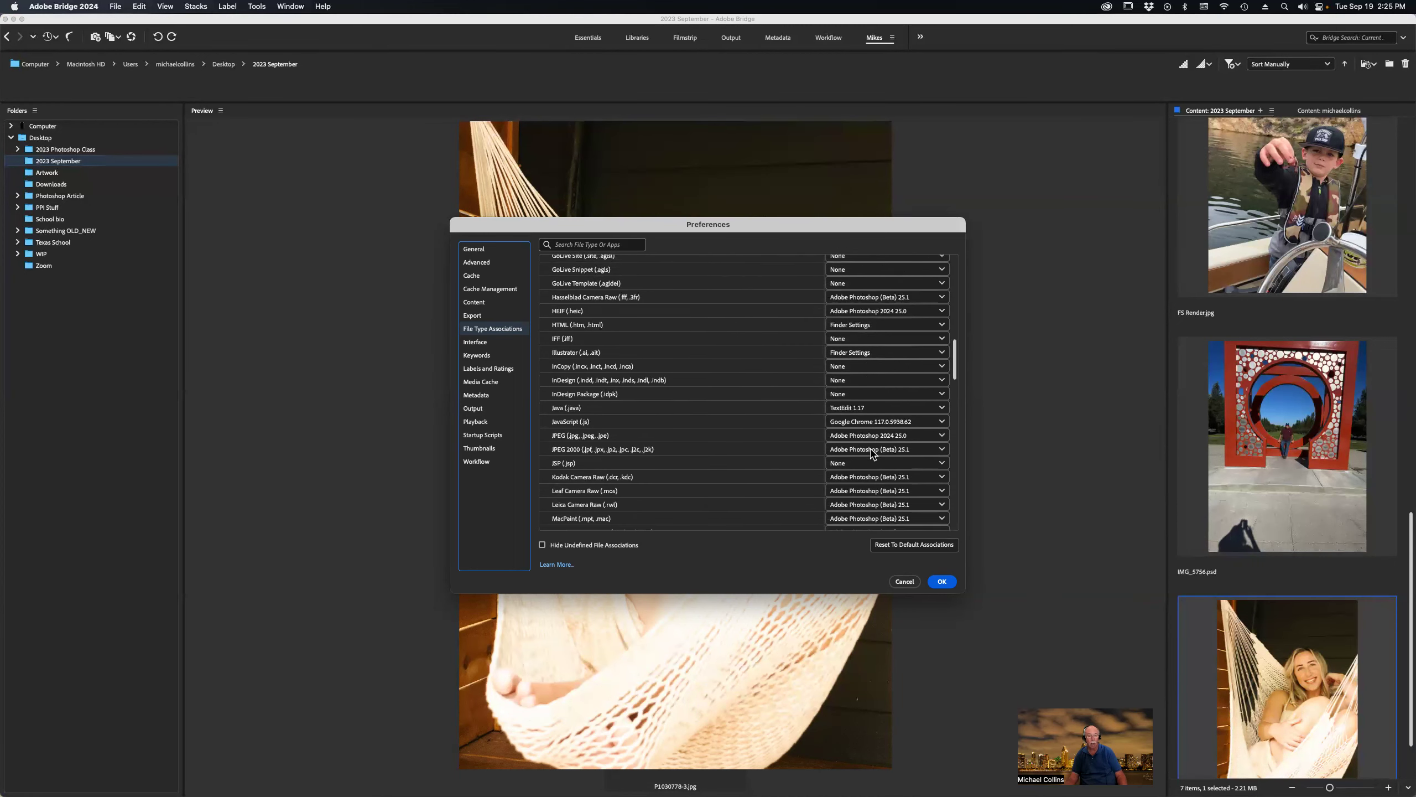
pyautogui.scroll(-6, 844, 458)
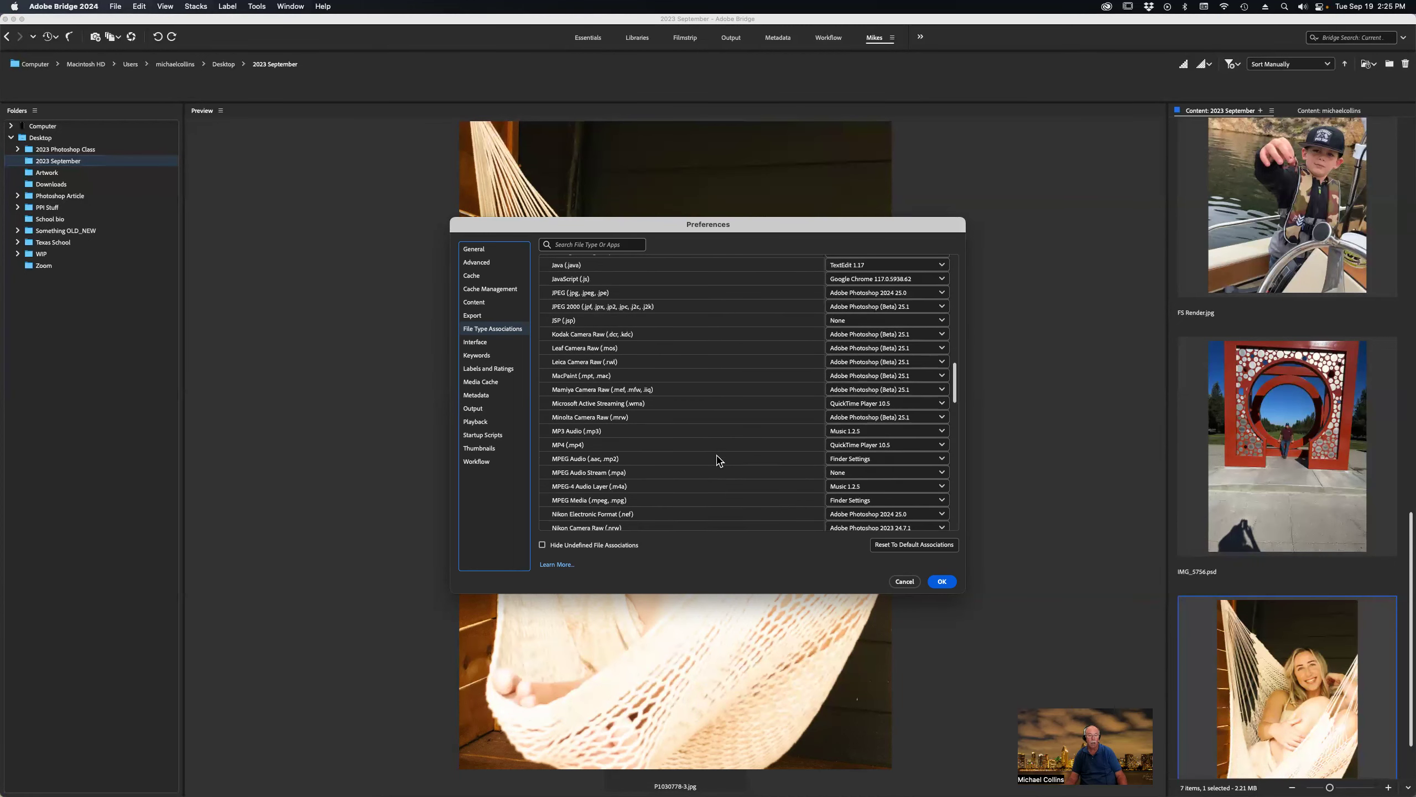
pyautogui.scroll(-2, 707, 461)
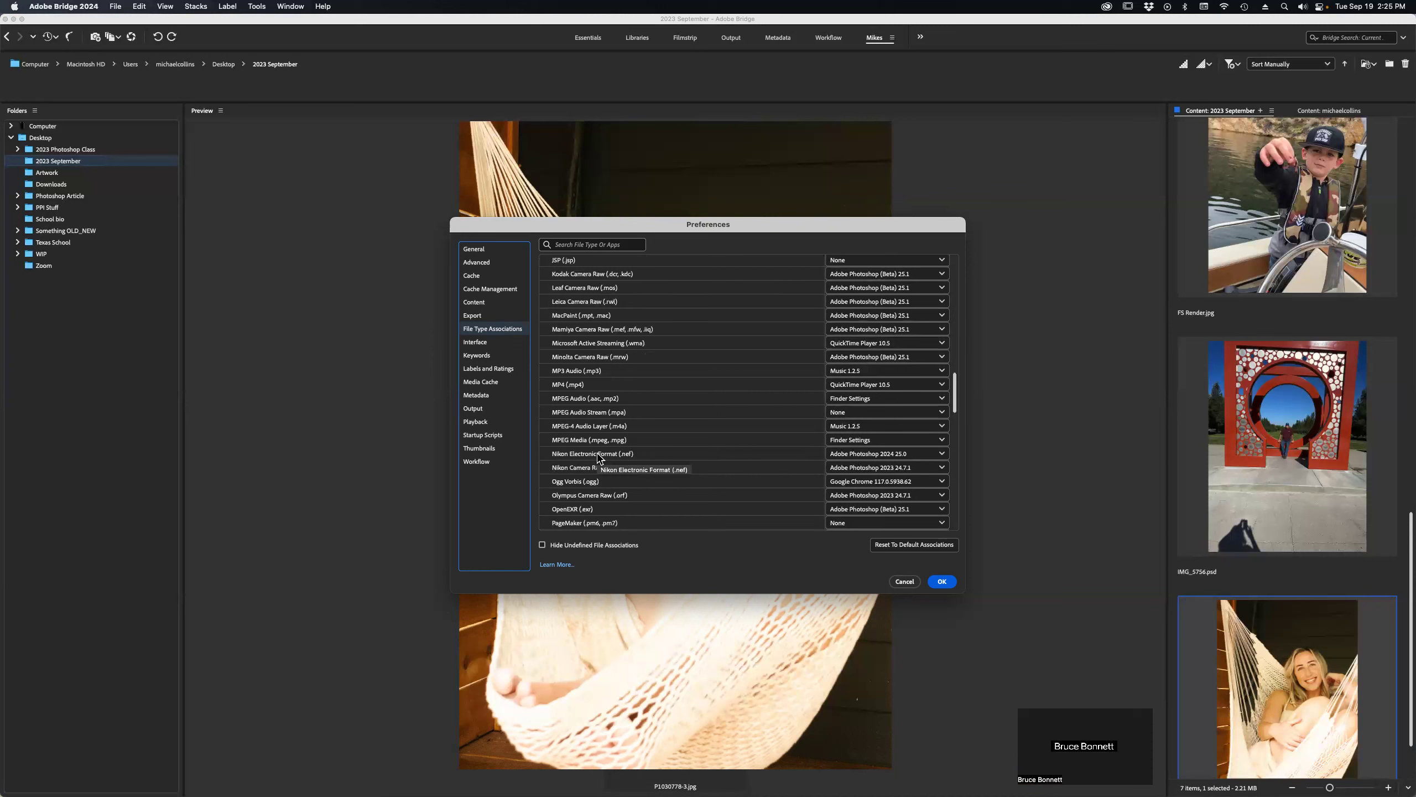
pyautogui.click(877, 456)
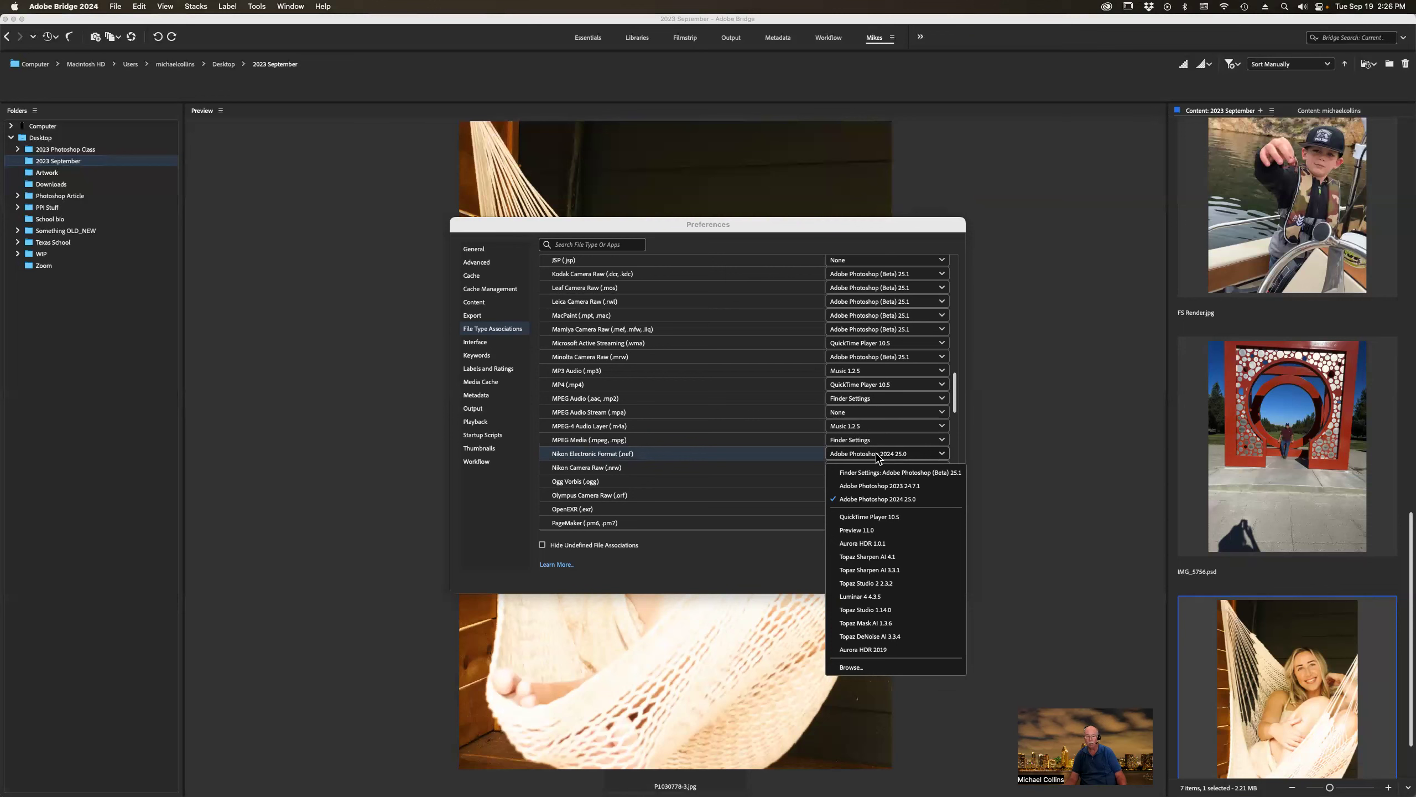
pyautogui.click(878, 457)
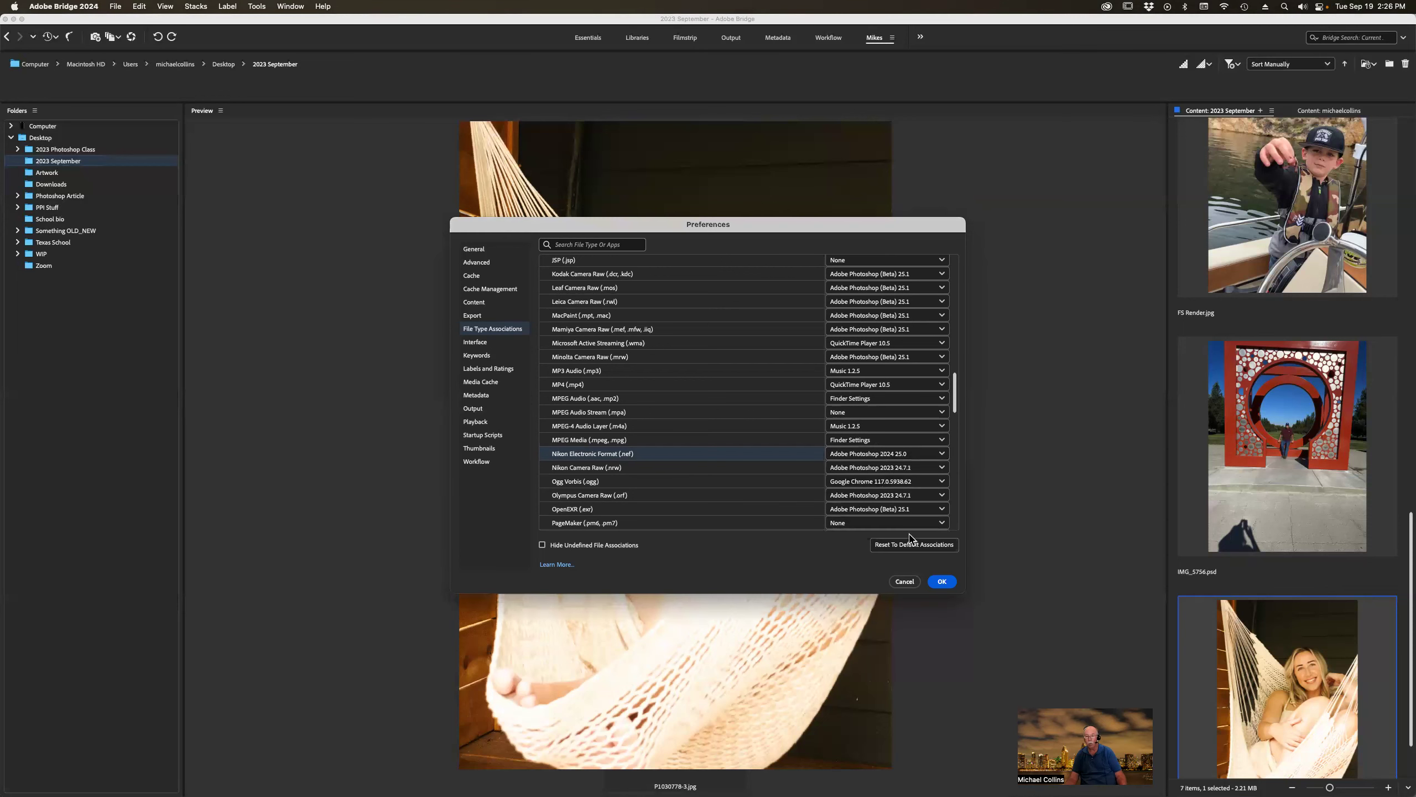
# Check the Nikon Camera Raw association, then cancel Preferences with nothing changed
pyautogui.click(941, 582)
pyautogui.click(870, 469)
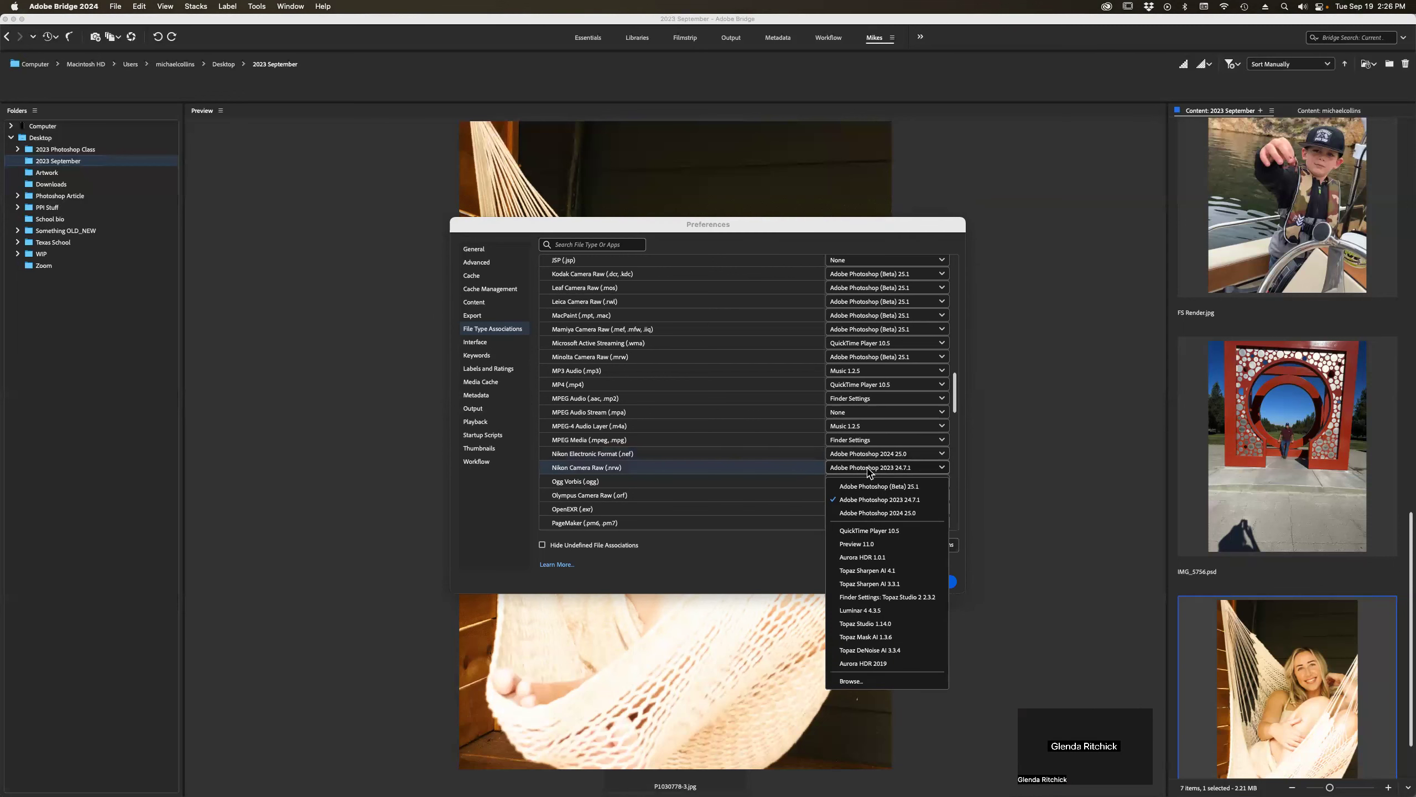
pyautogui.click(870, 472)
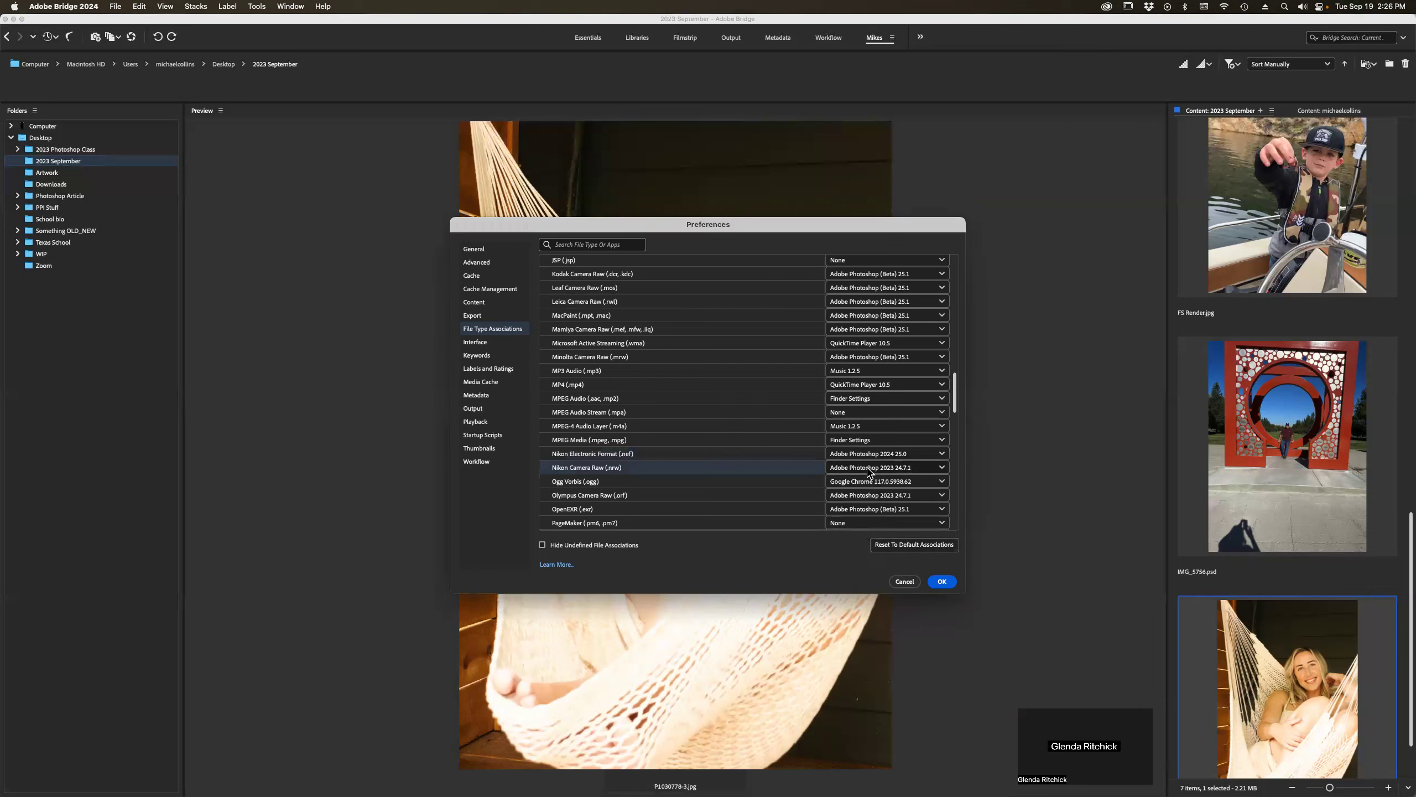
pyautogui.click(904, 582)
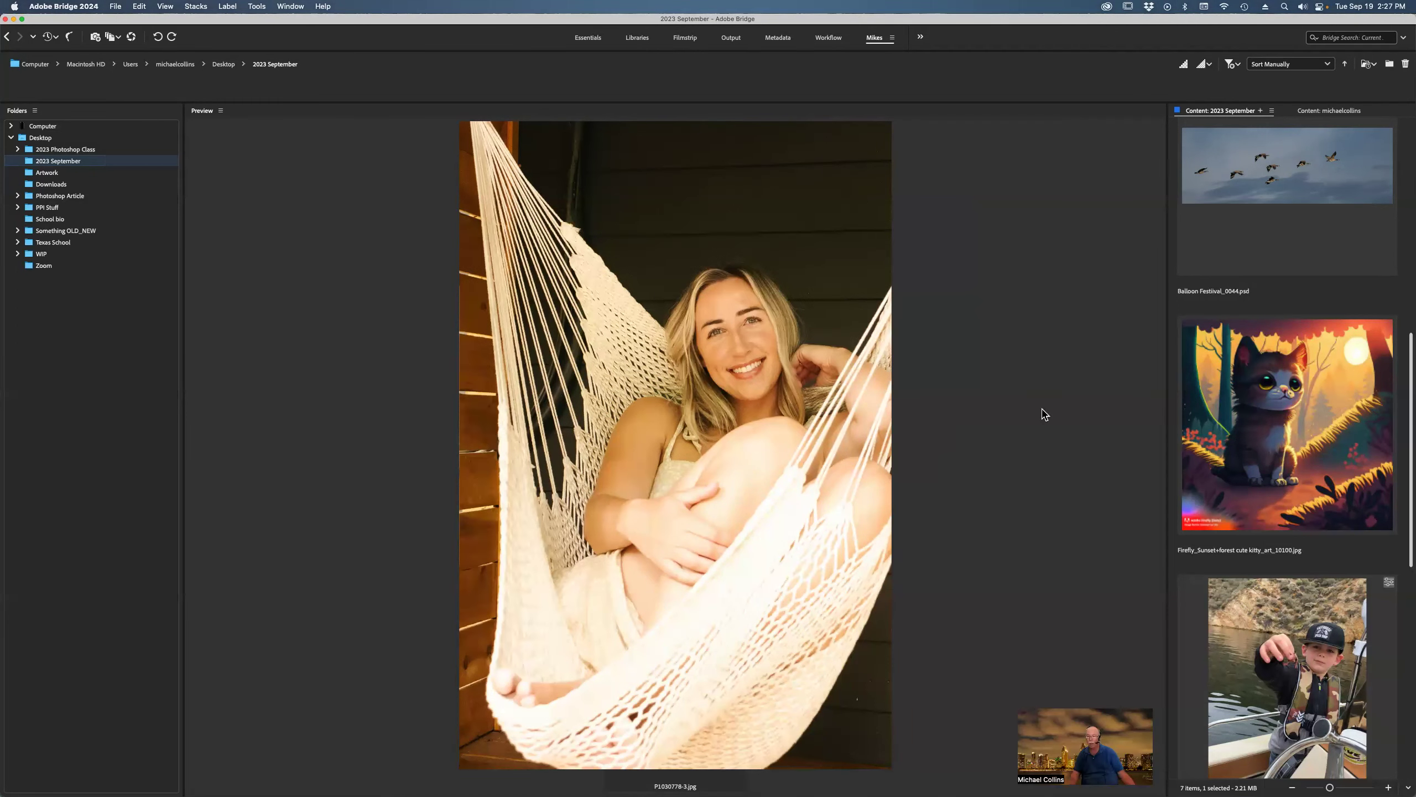
# Preview the Balloon Festival and Air Show photos, then open 2023 Air Show_0051-Enhanced-NR.psd in Photoshop
pyautogui.scroll(5, 1292, 418)
pyautogui.scroll(2, 1294, 420)
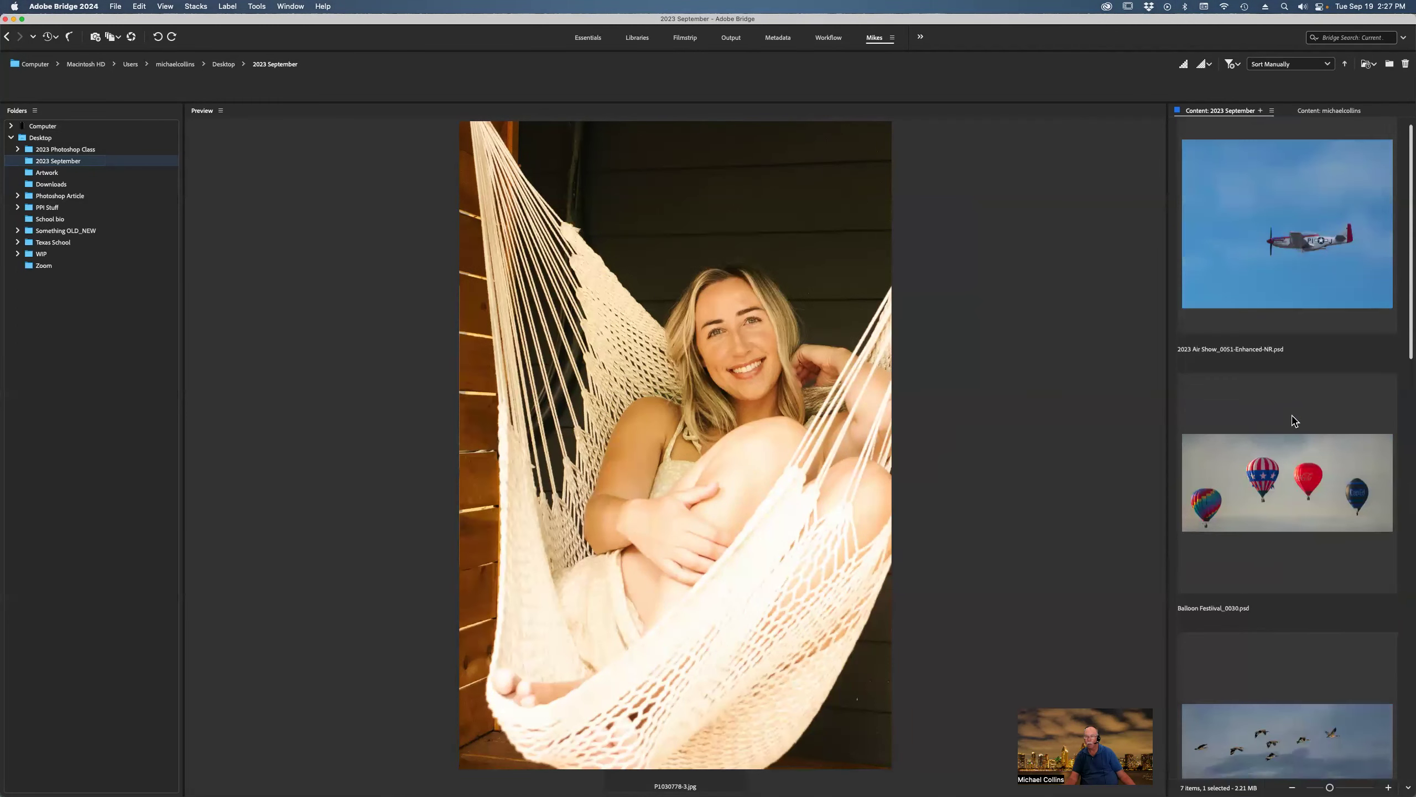
pyautogui.moveTo(1290, 469)
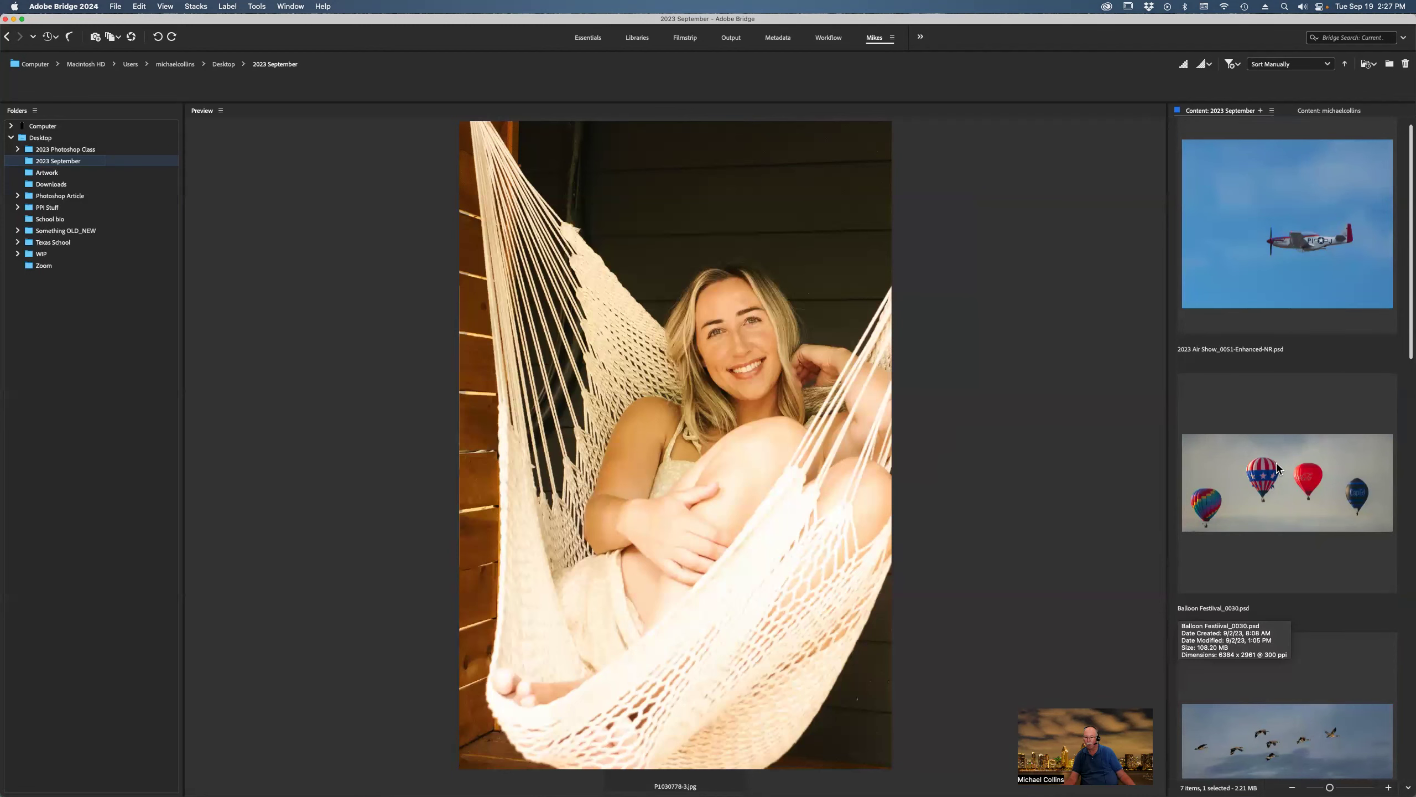
pyautogui.click(1278, 469)
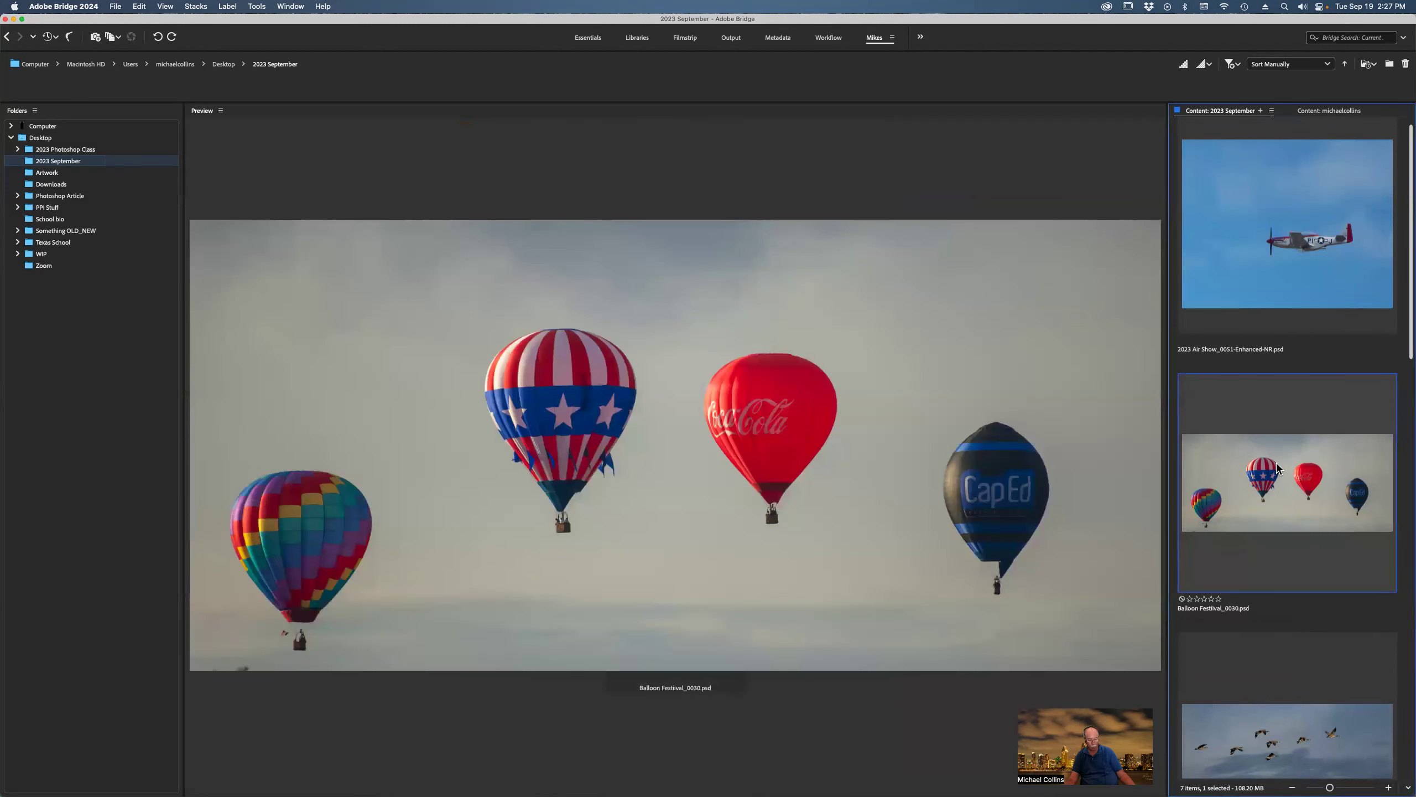
pyautogui.click(1294, 280)
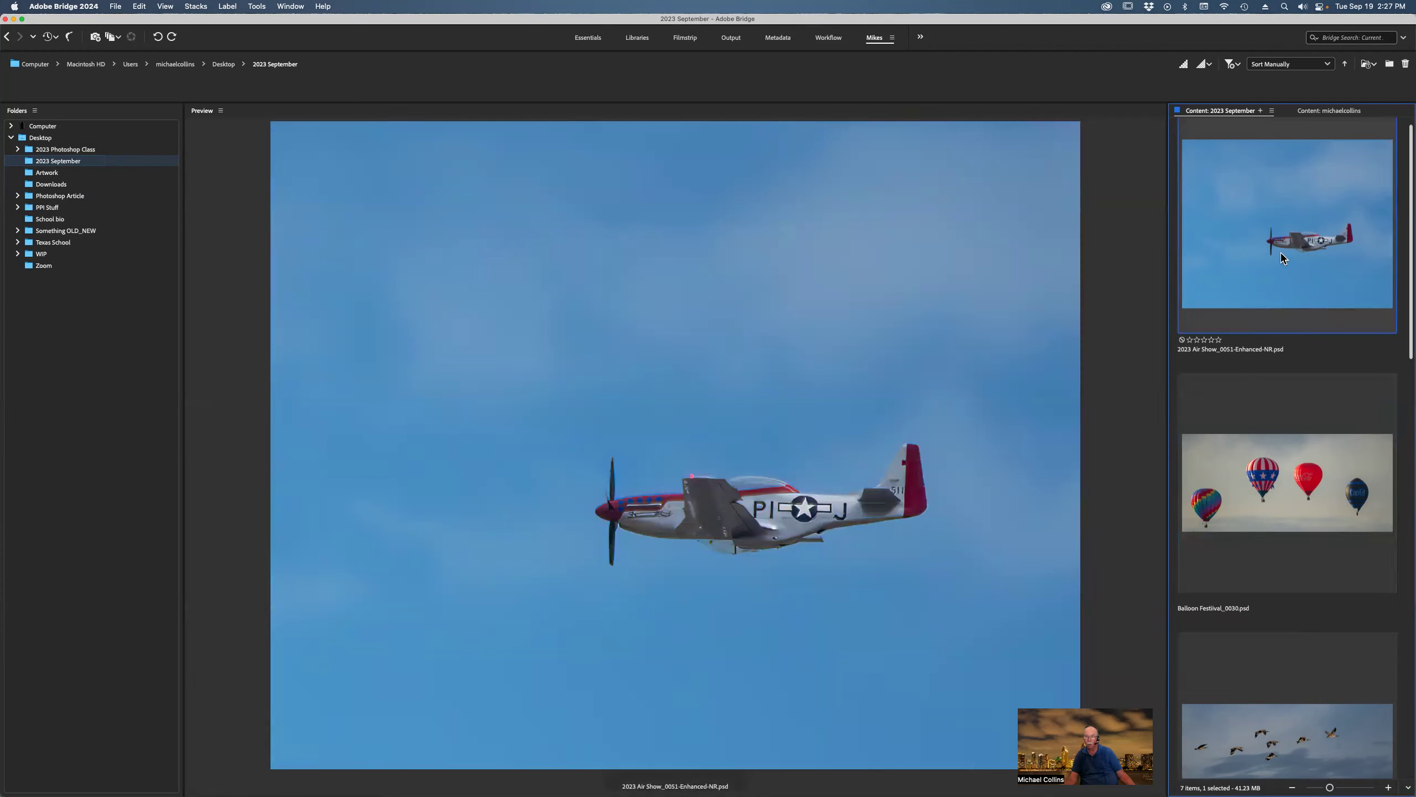
pyautogui.doubleClick(1282, 258)
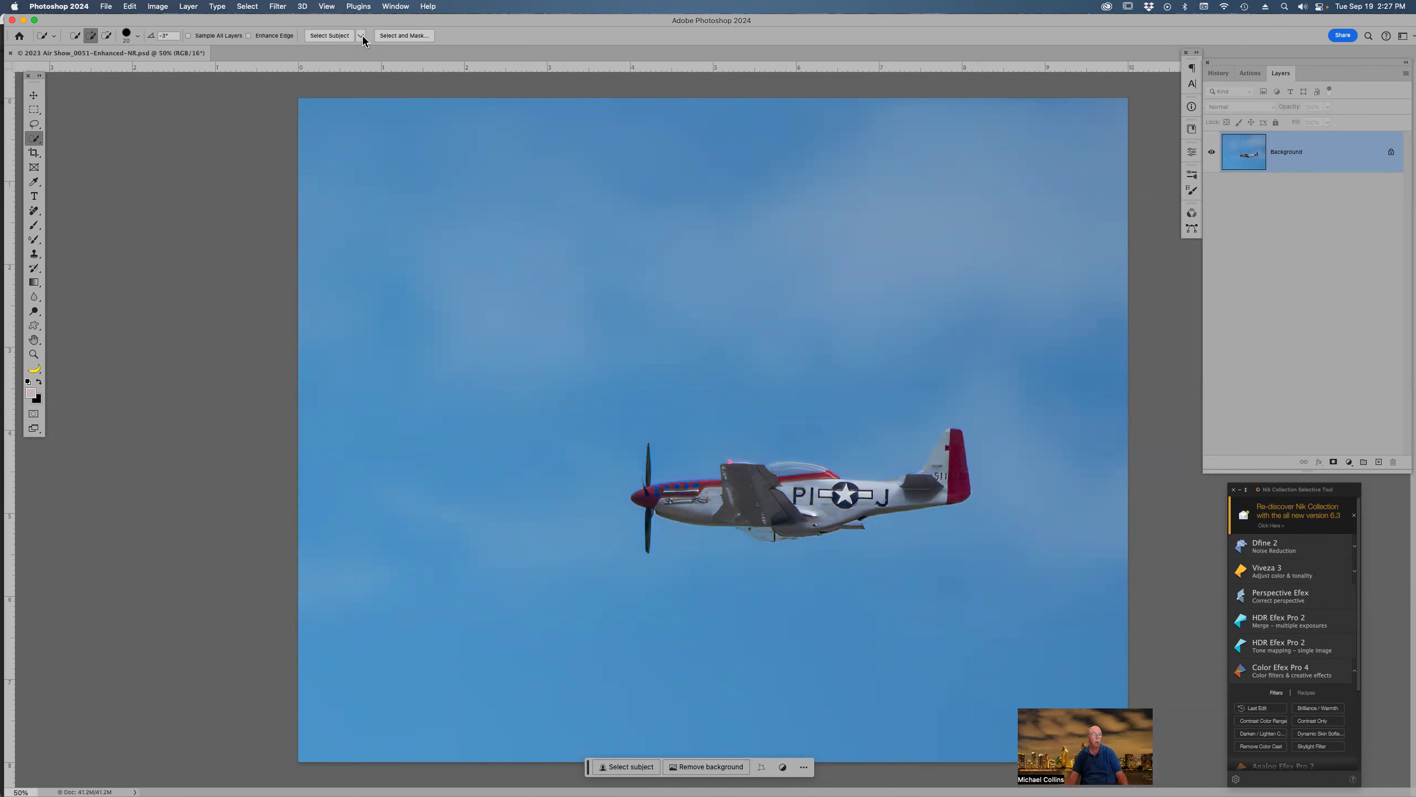
# With Quick Selection and Select Subject set to Cloud (Detailed results), select the P-51
pyautogui.click(29, 146)
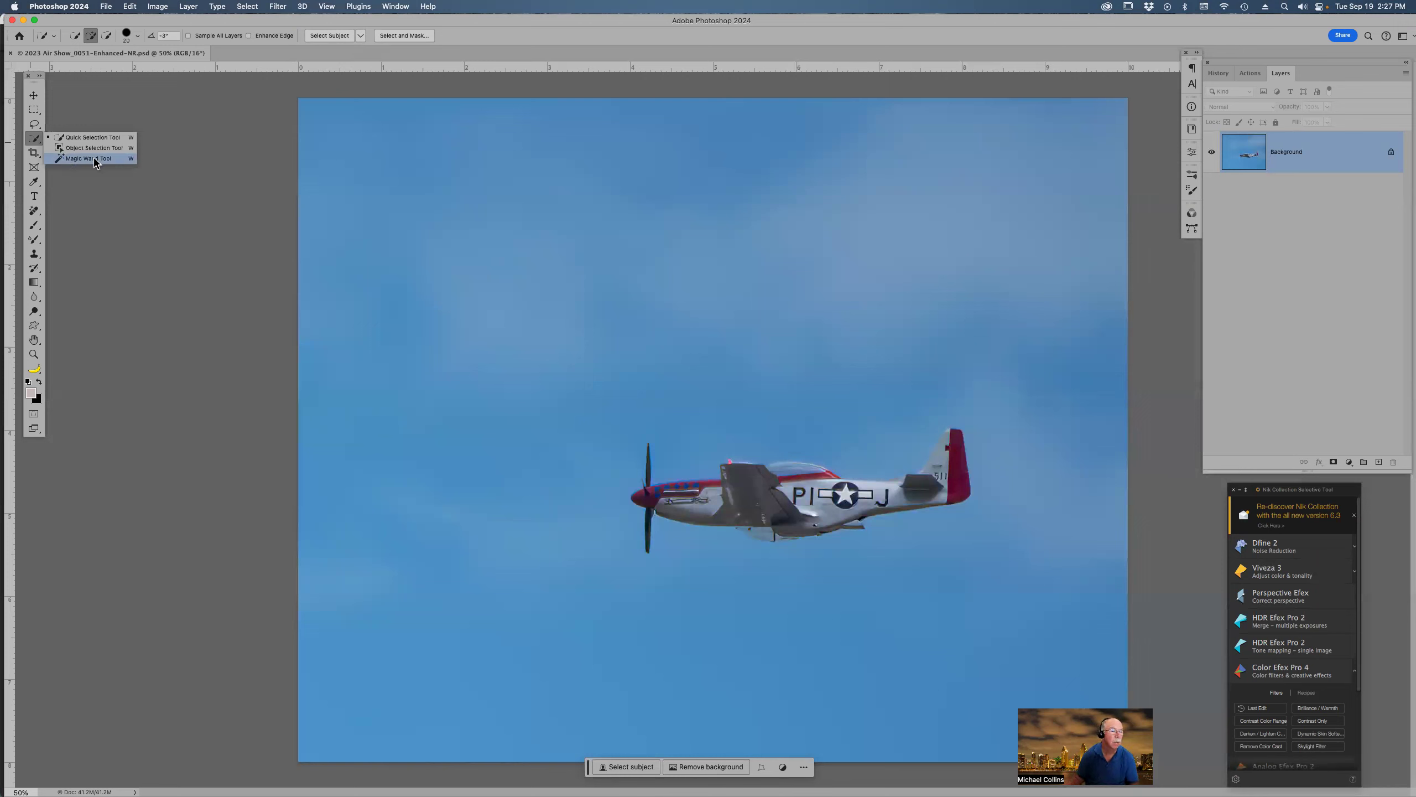
pyautogui.click(98, 137)
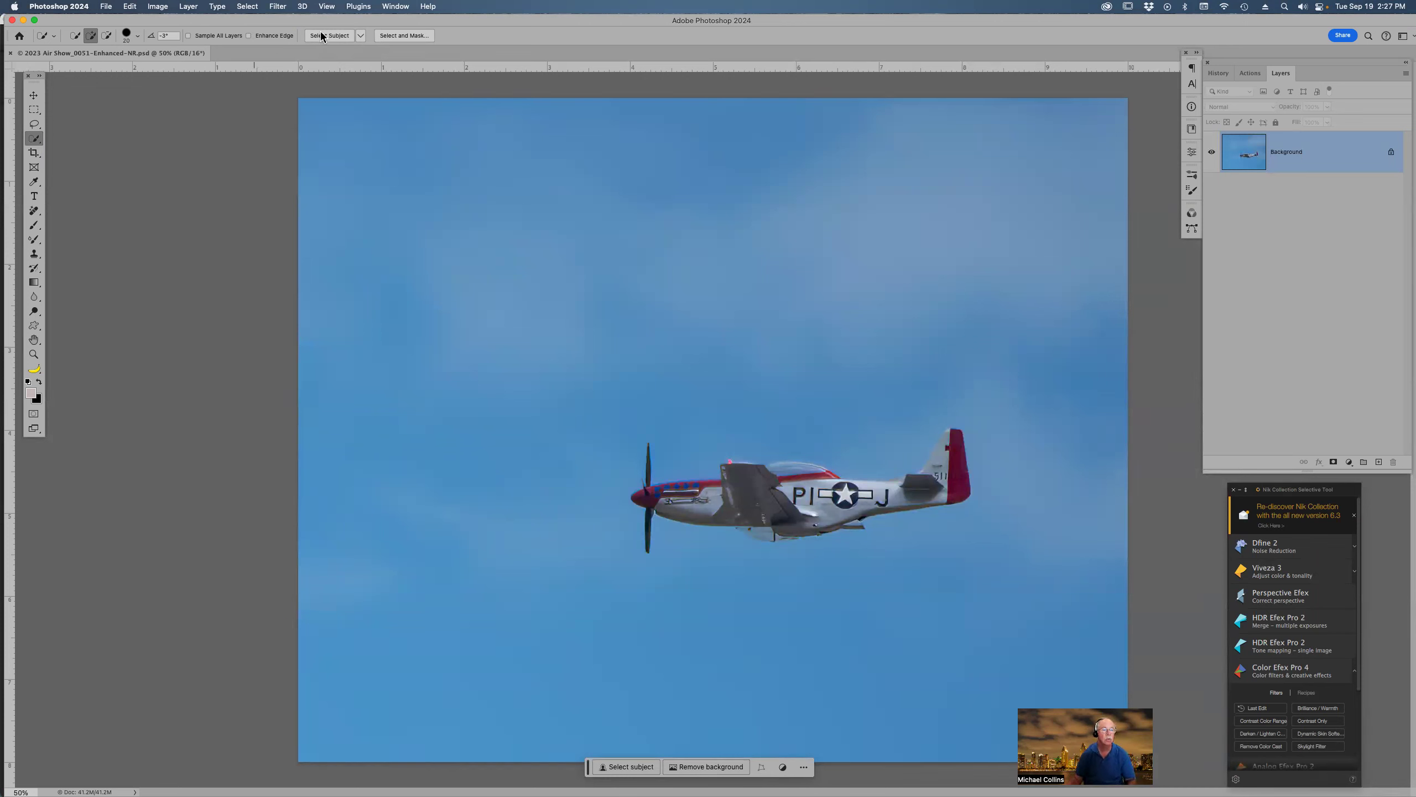
pyautogui.click(362, 36)
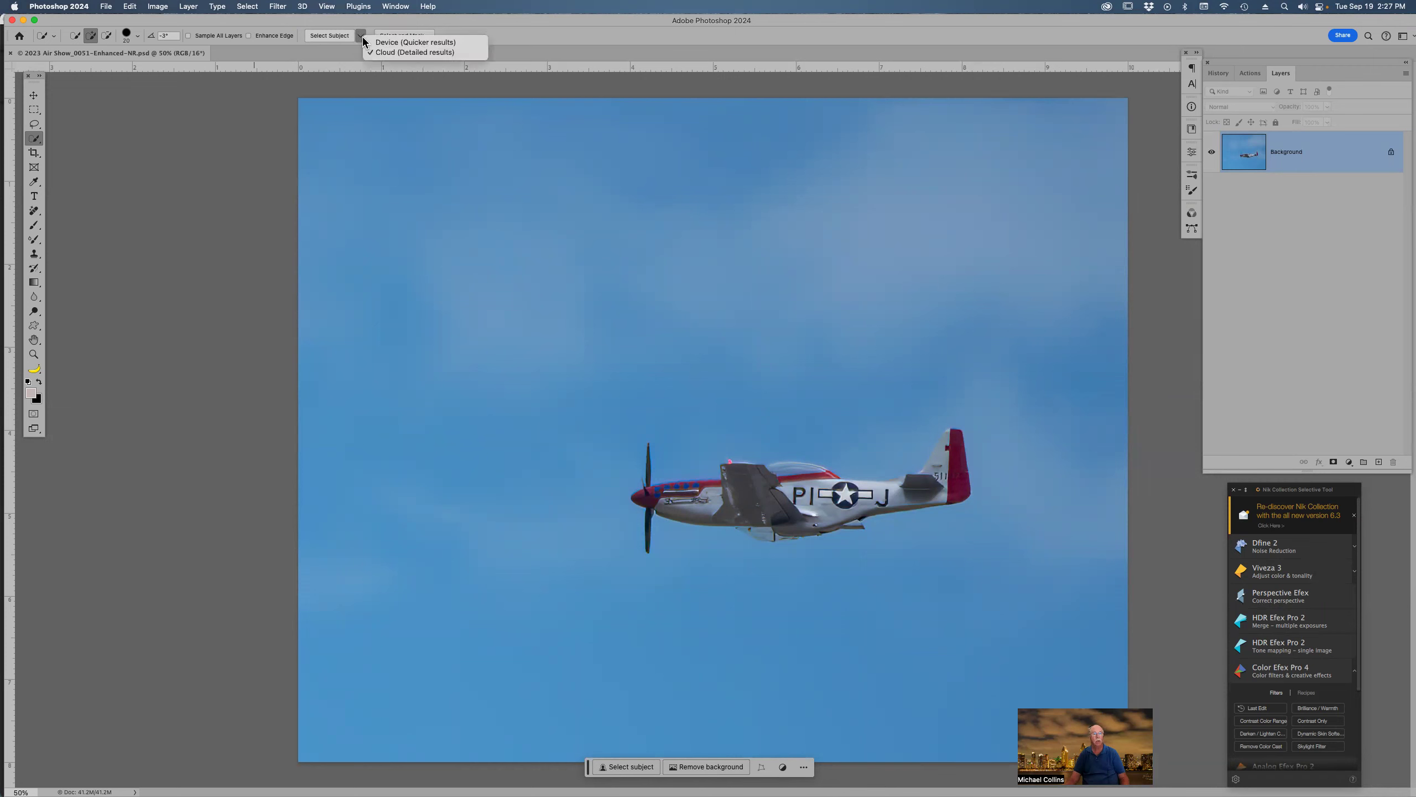
pyautogui.click(423, 52)
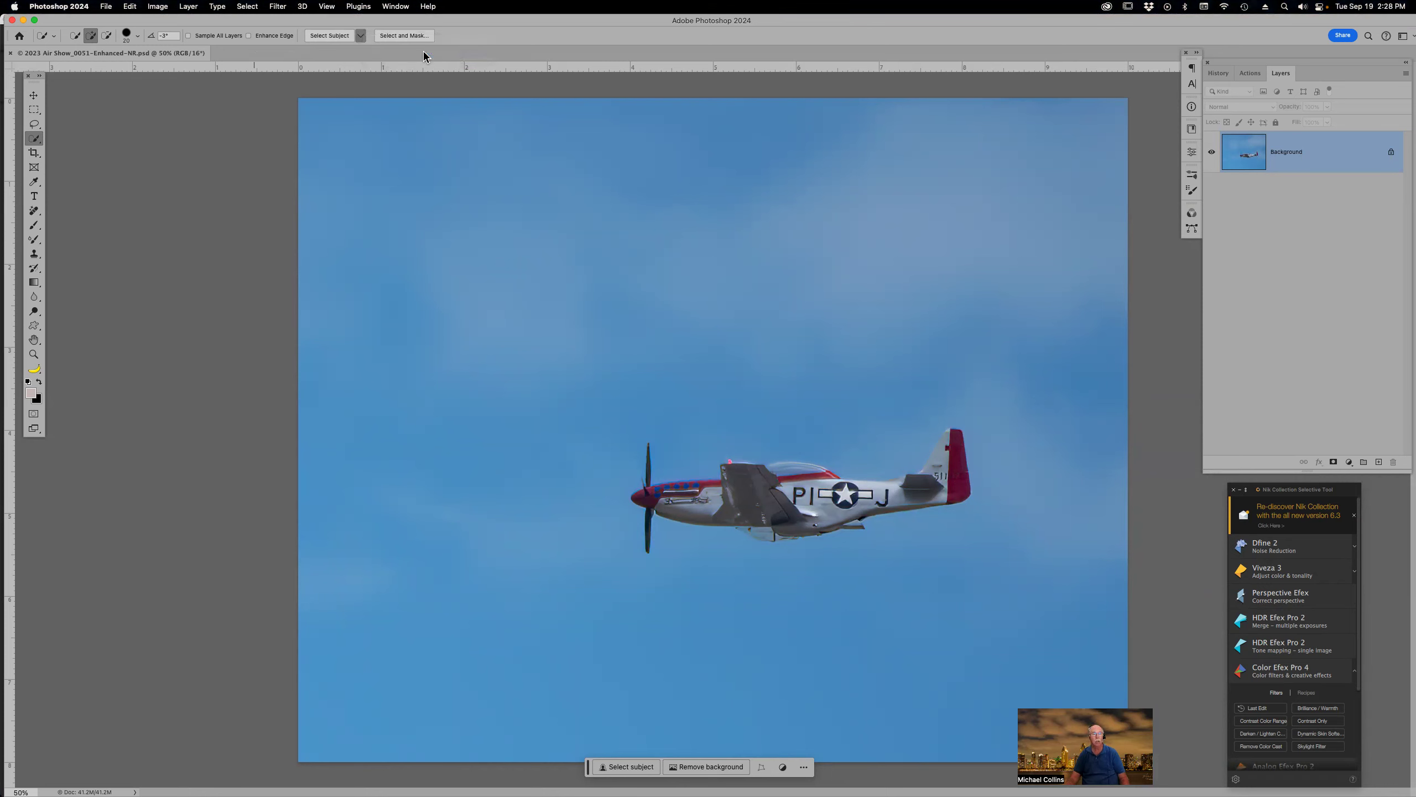
pyautogui.click(329, 36)
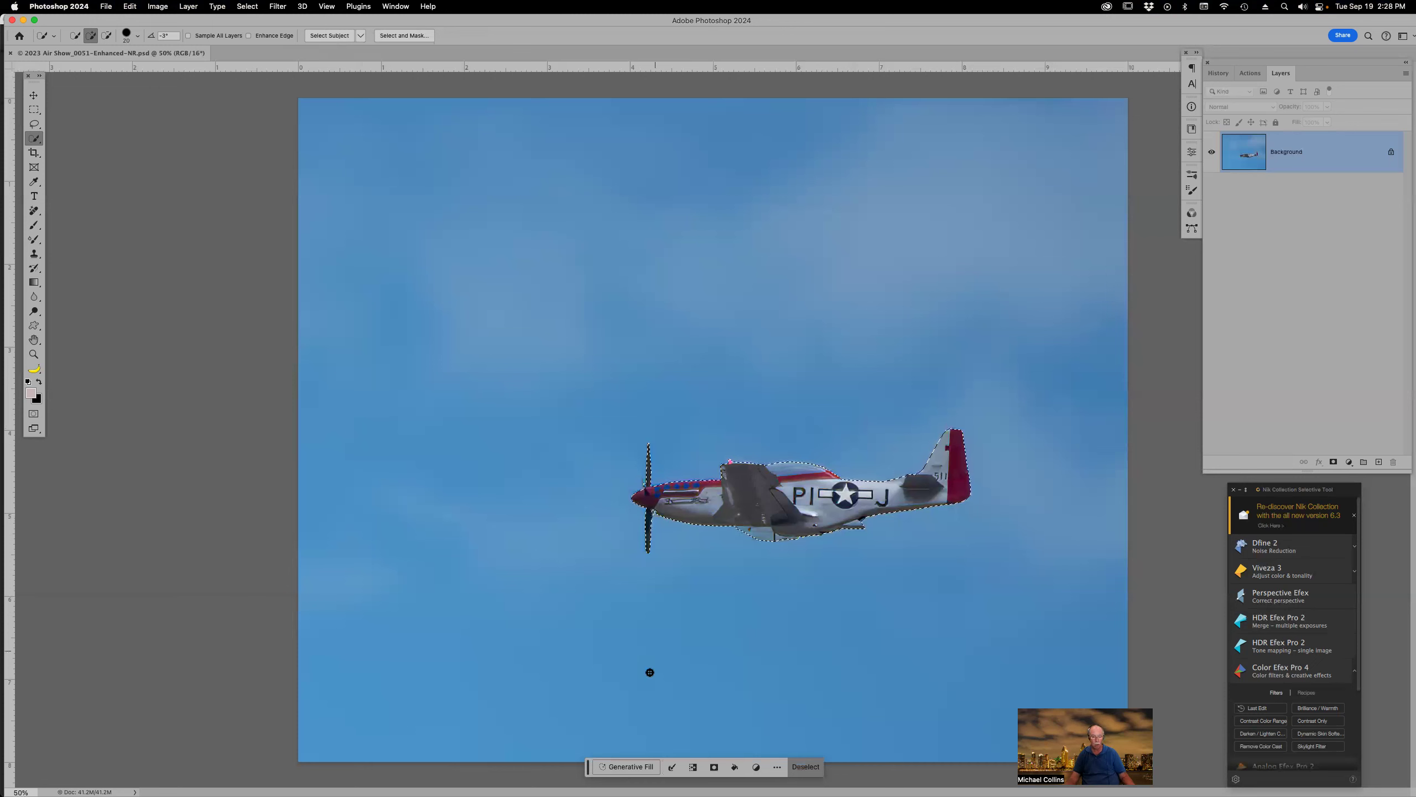
# Generative Fill the airplane selection with the prompt 'Crayon drawing'
pyautogui.click(637, 765)
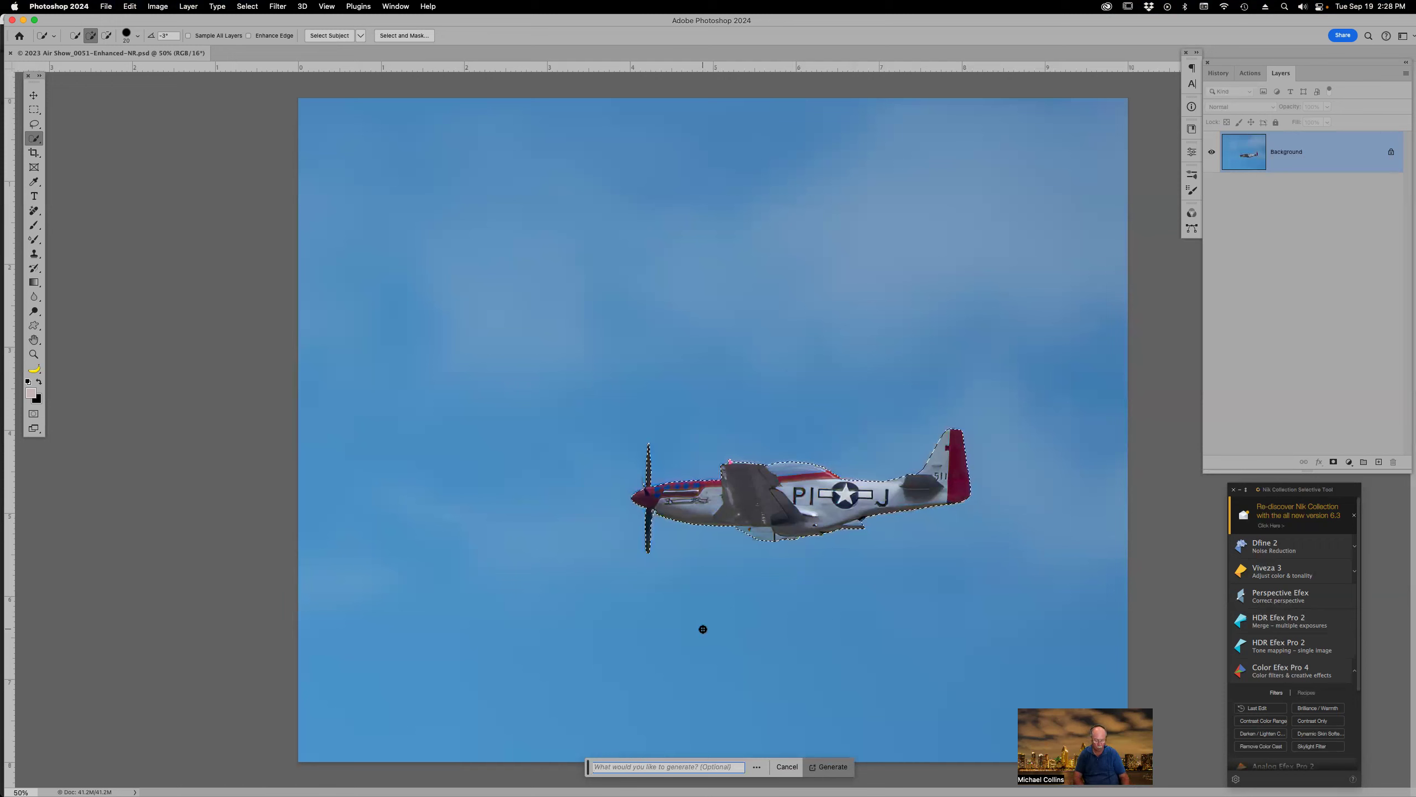
pyautogui.write('Crayon drawing')
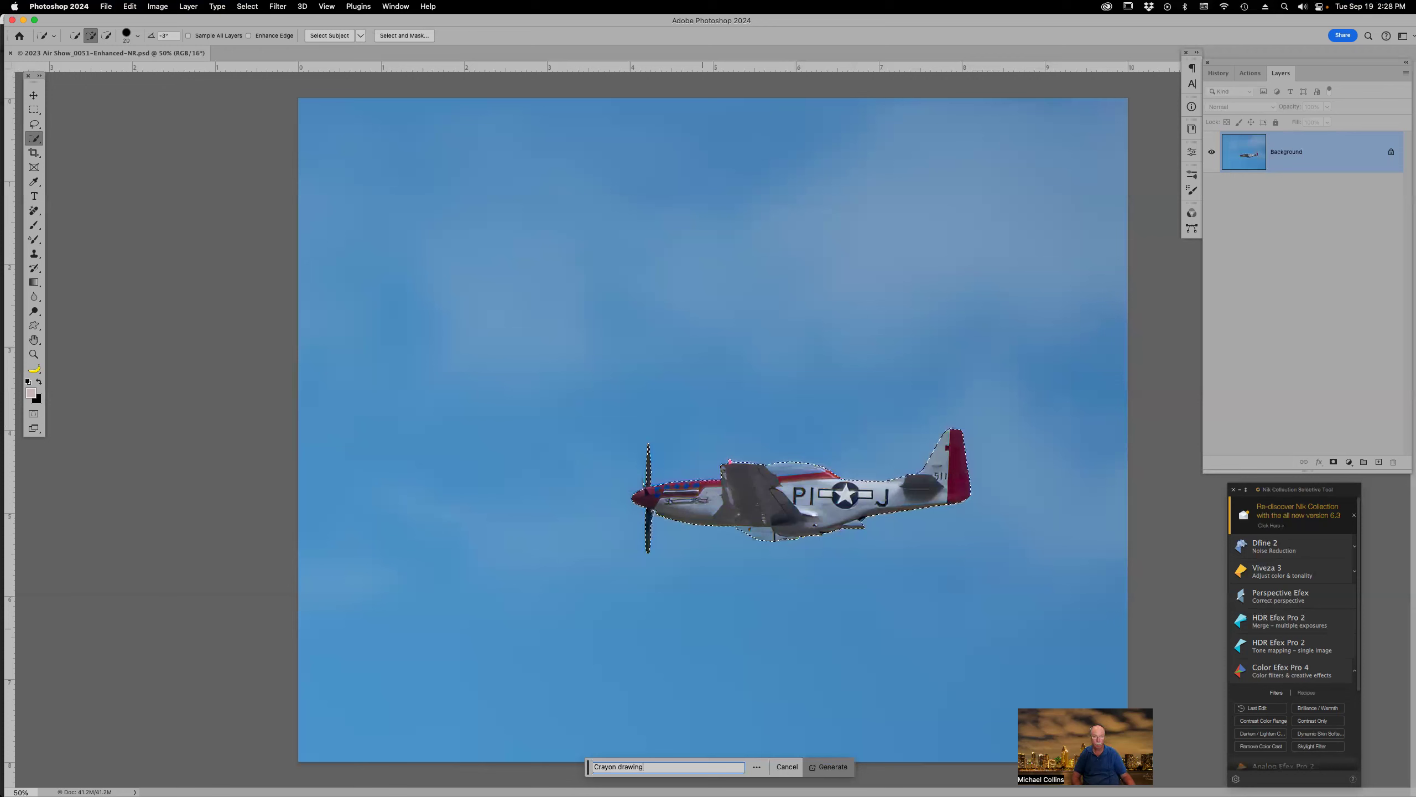
pyautogui.press('Return')
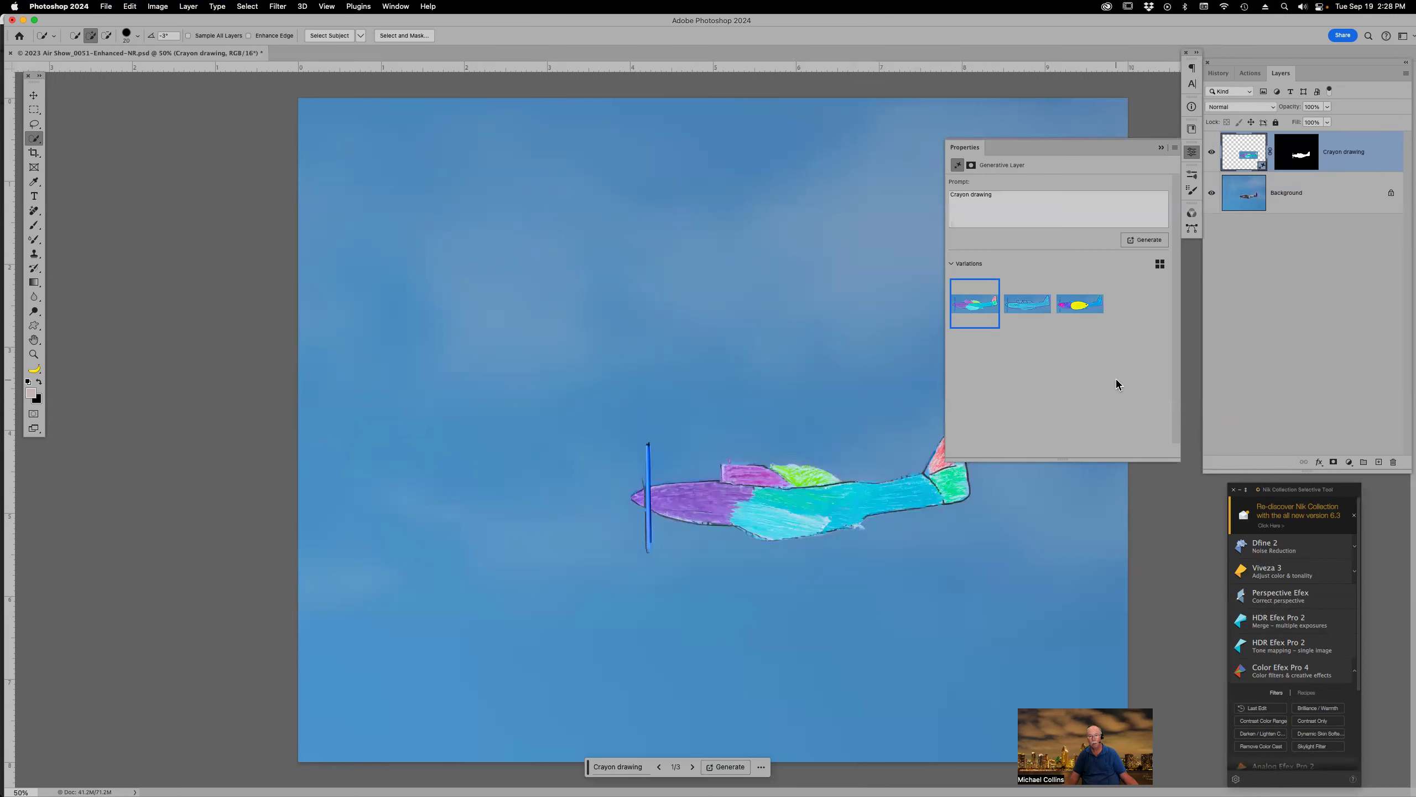
# Compare the three crayon drawing variations of the plane and go back to the first
pyautogui.click(1035, 307)
pyautogui.click(1079, 309)
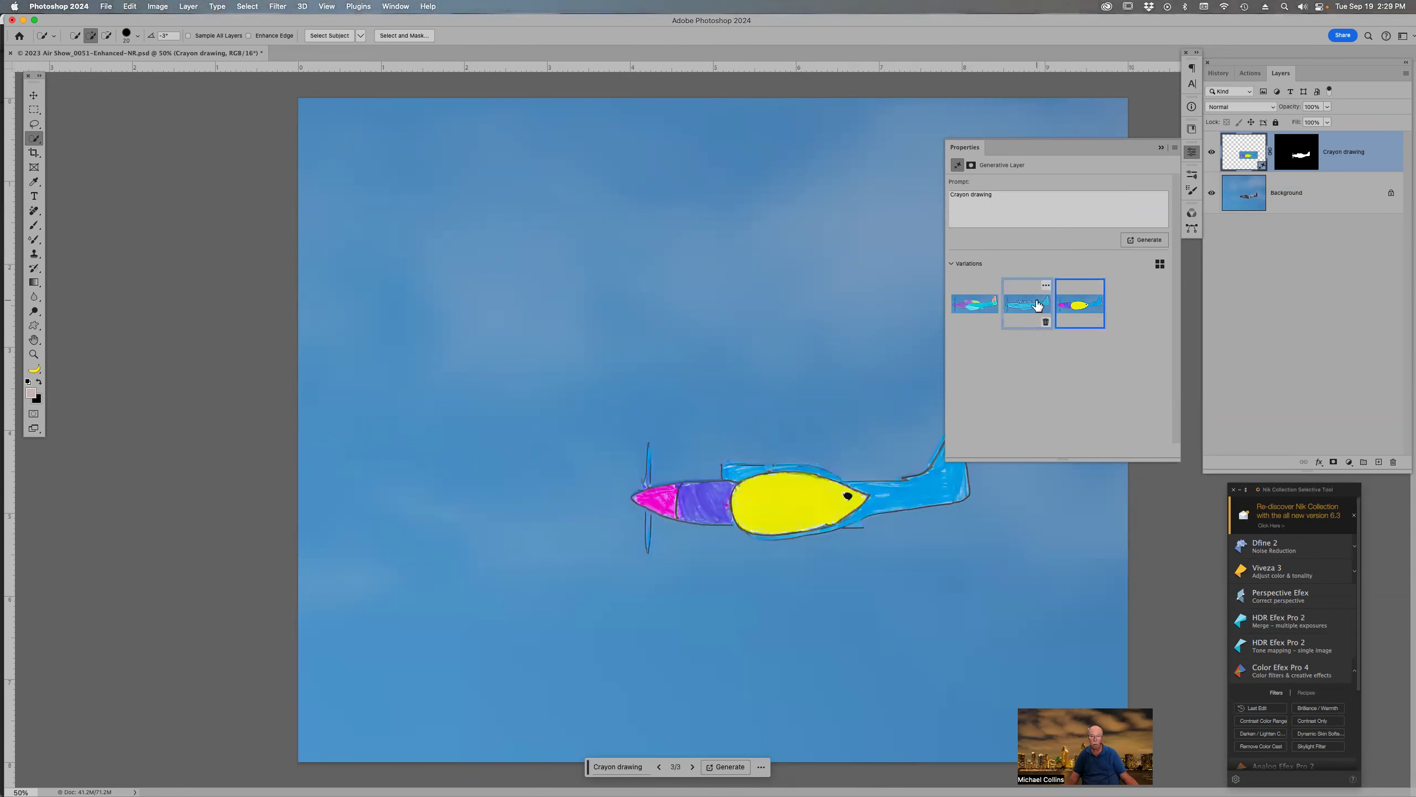
pyautogui.click(975, 306)
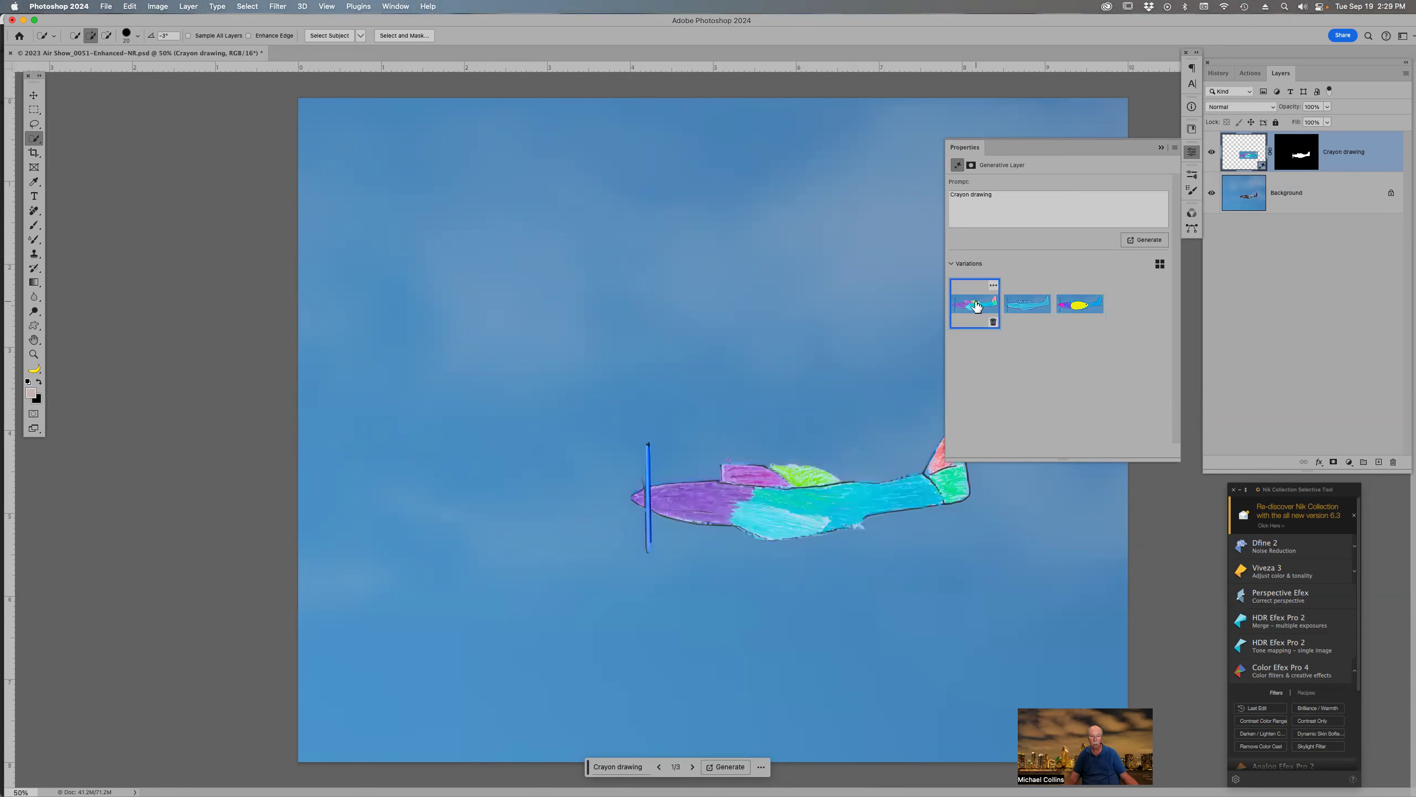
# Change the prompt from 'Crayon' to 'pencil' to generate pencil drawings of the P-51
pyautogui.doubleClick(960, 197)
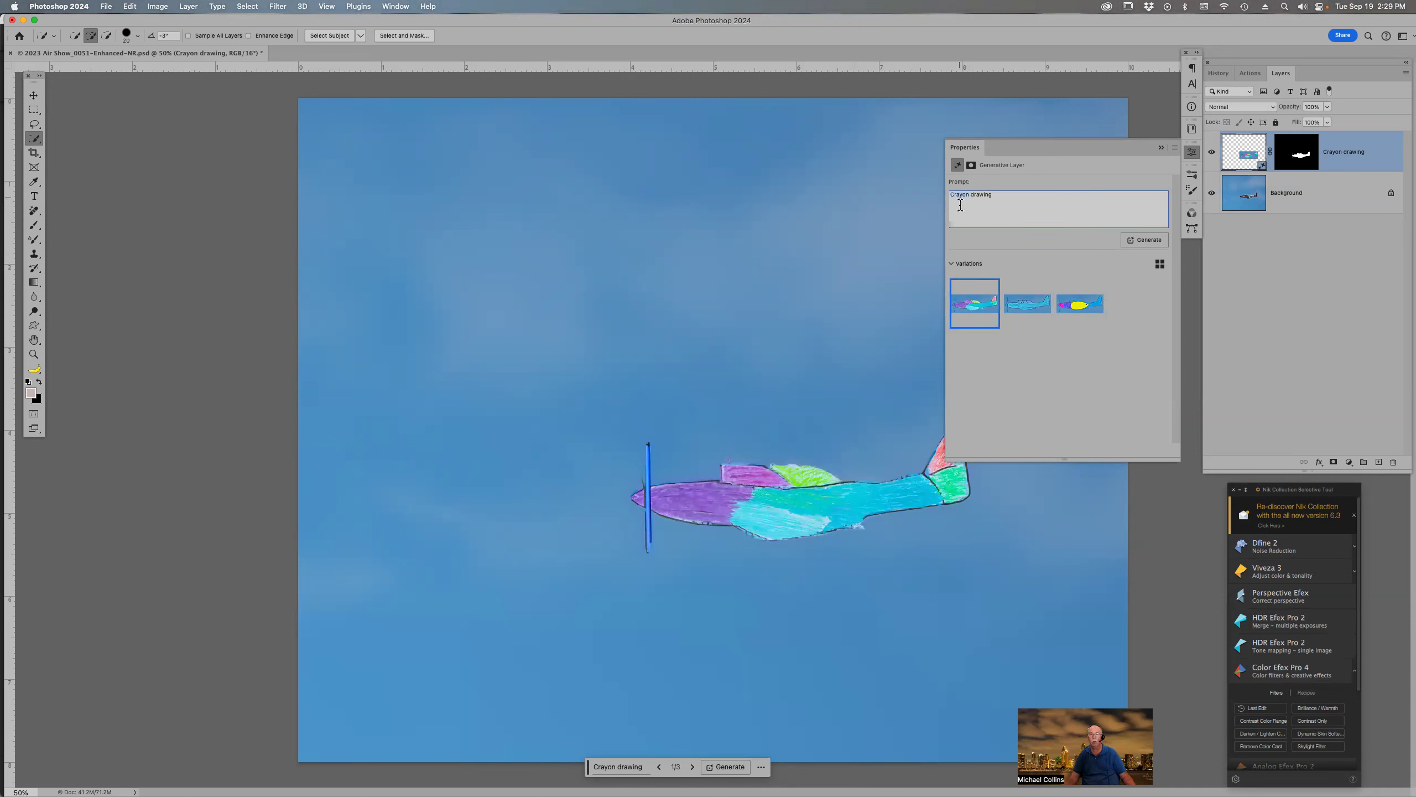
pyautogui.write('pencil')
pyautogui.press('Return')
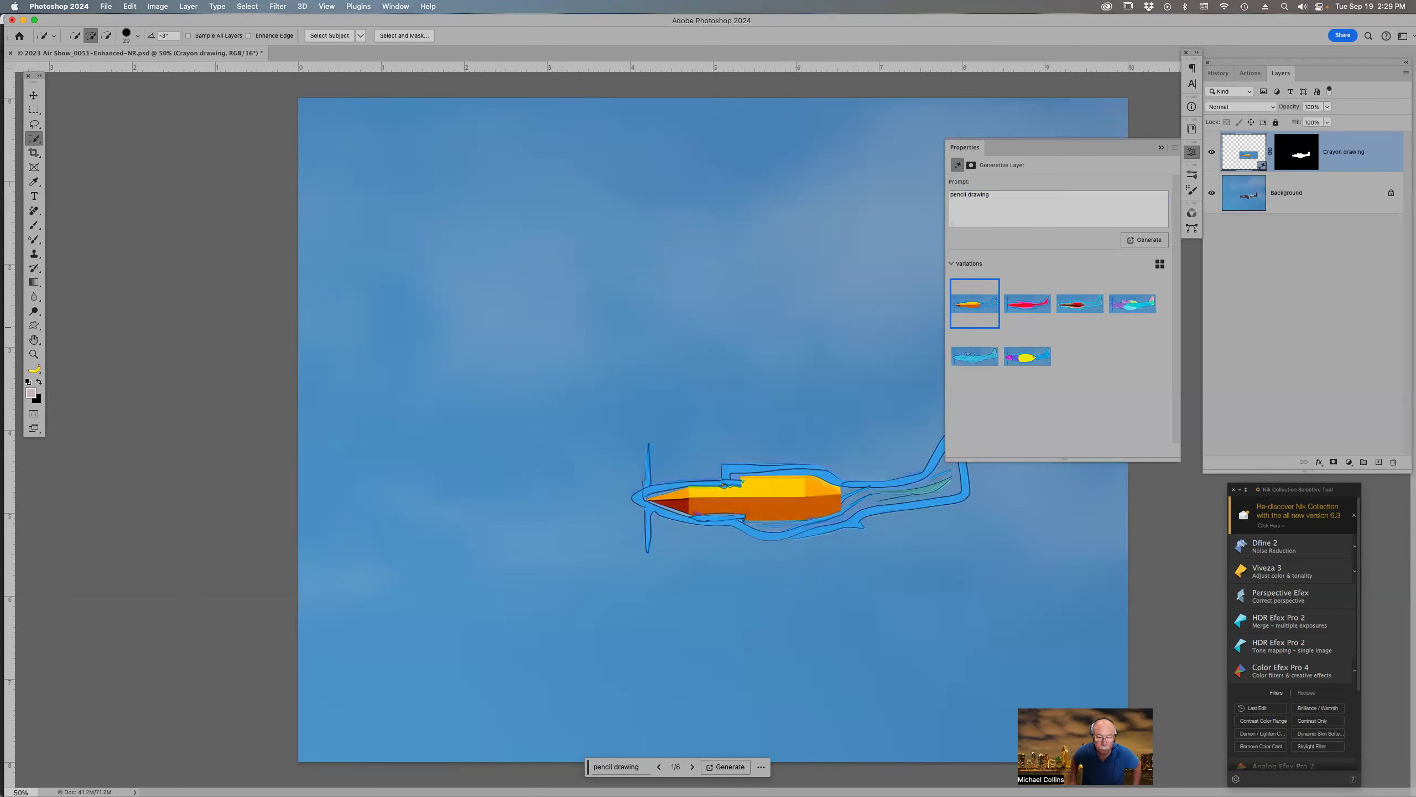
# Compare the pencil drawing variations and generate three more
pyautogui.click(1040, 307)
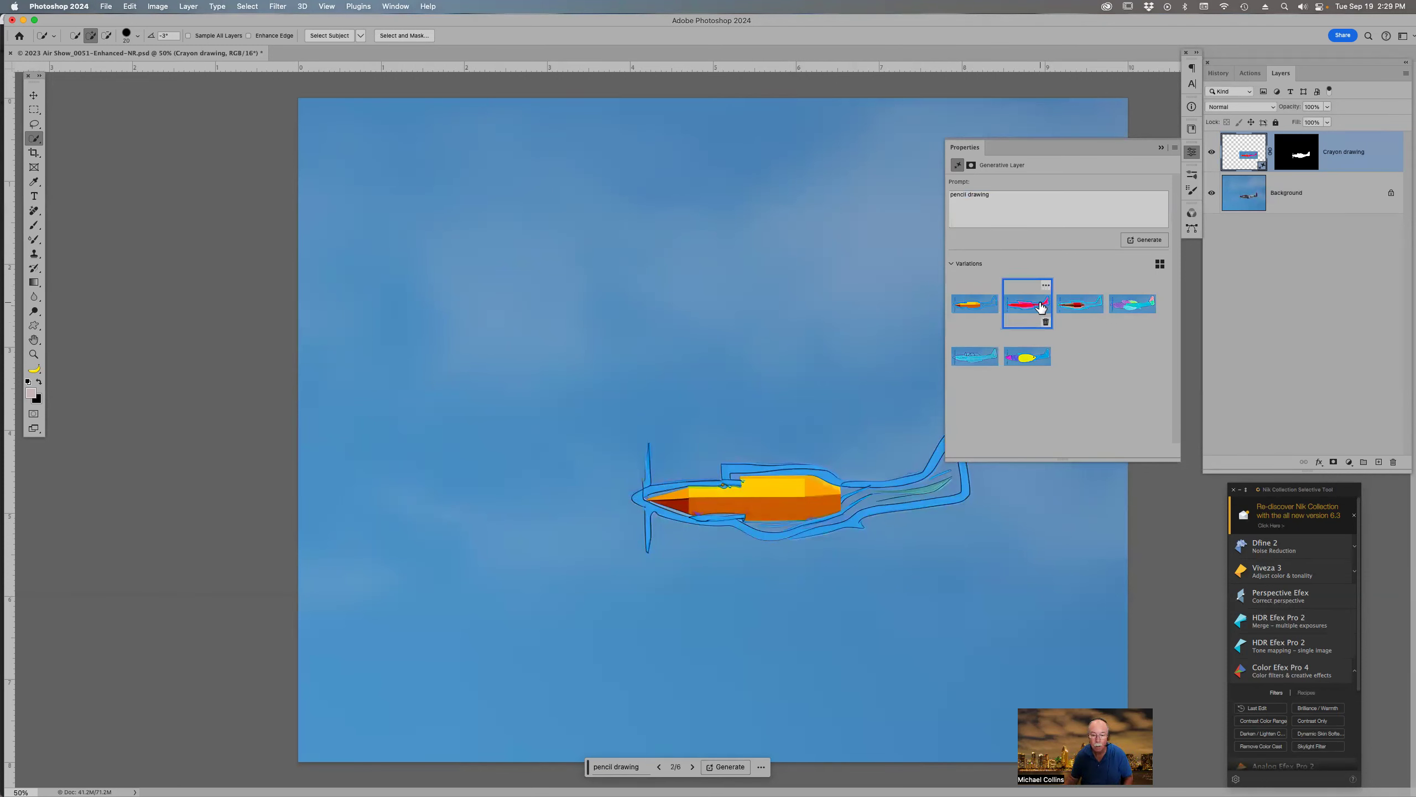
pyautogui.click(1075, 312)
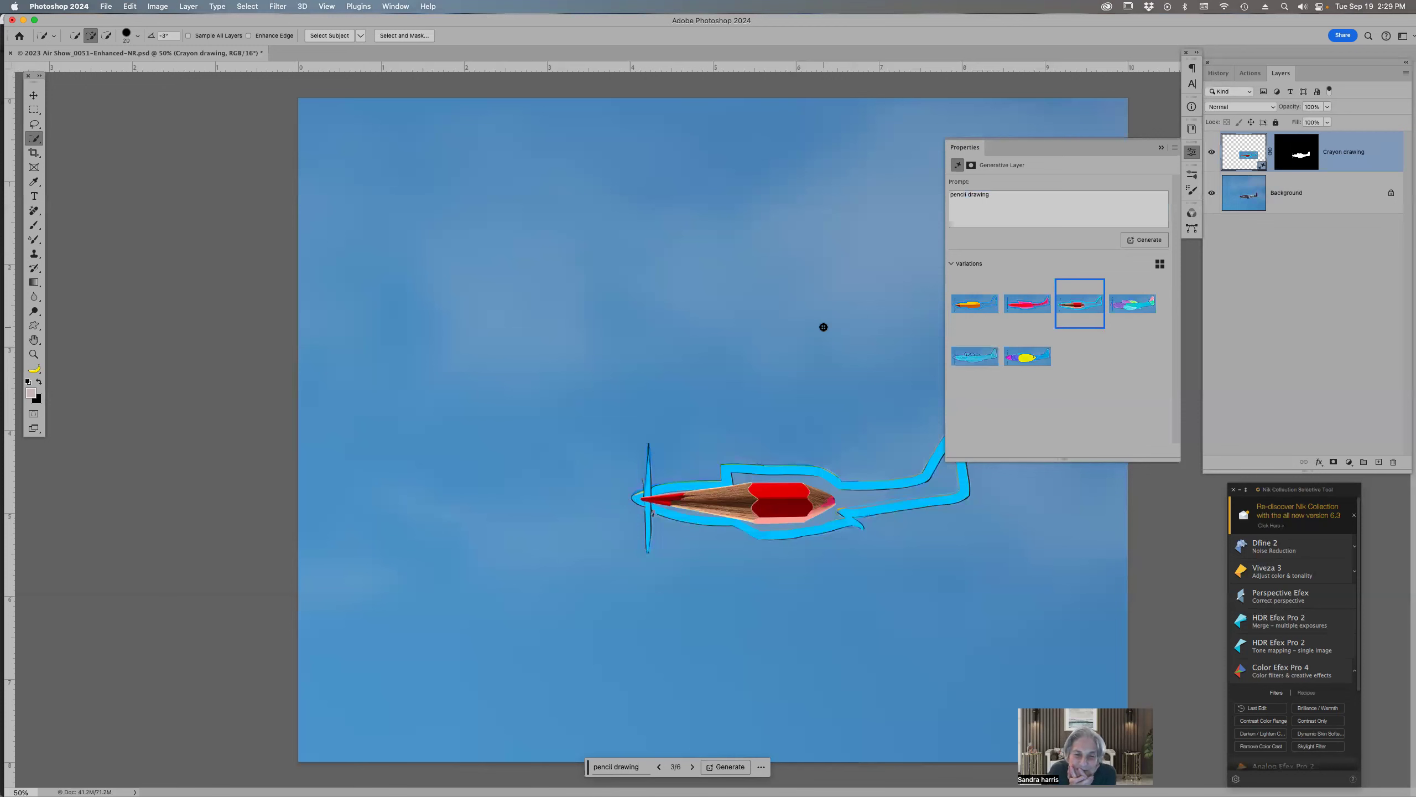
pyautogui.click(1143, 240)
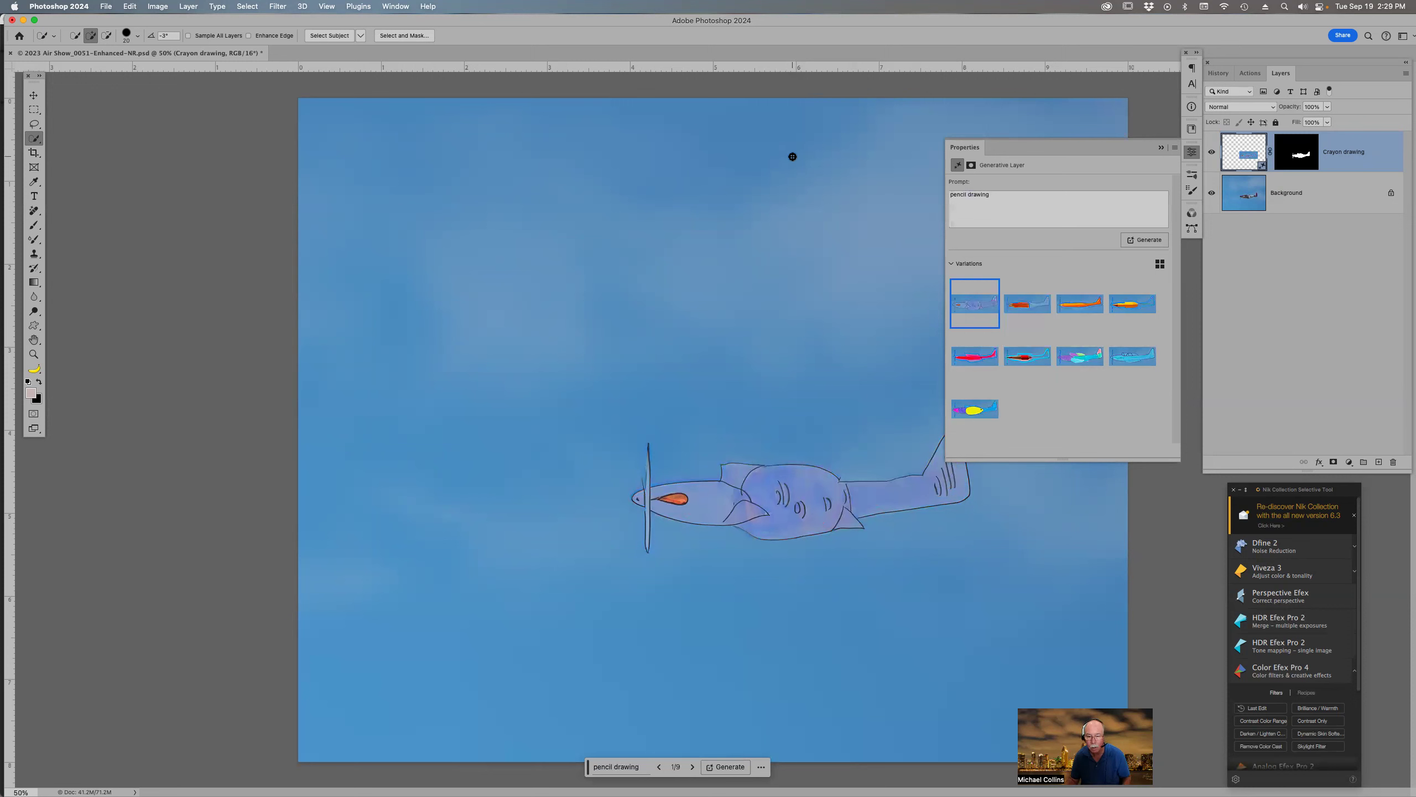
# Cycle through the new pencil variations, then delete the Crayon drawing generative layer
pyautogui.click(1033, 314)
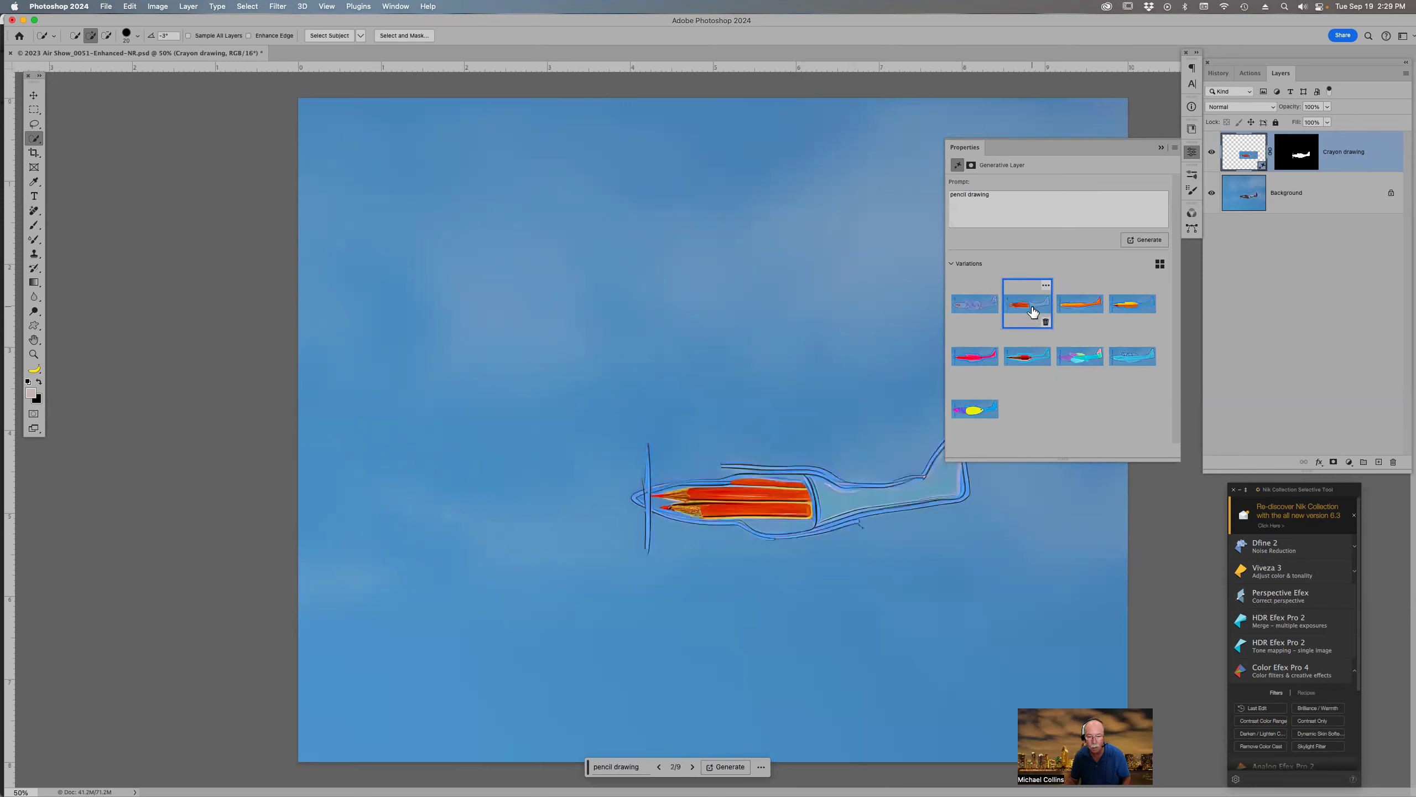
pyautogui.click(1074, 308)
pyautogui.click(973, 306)
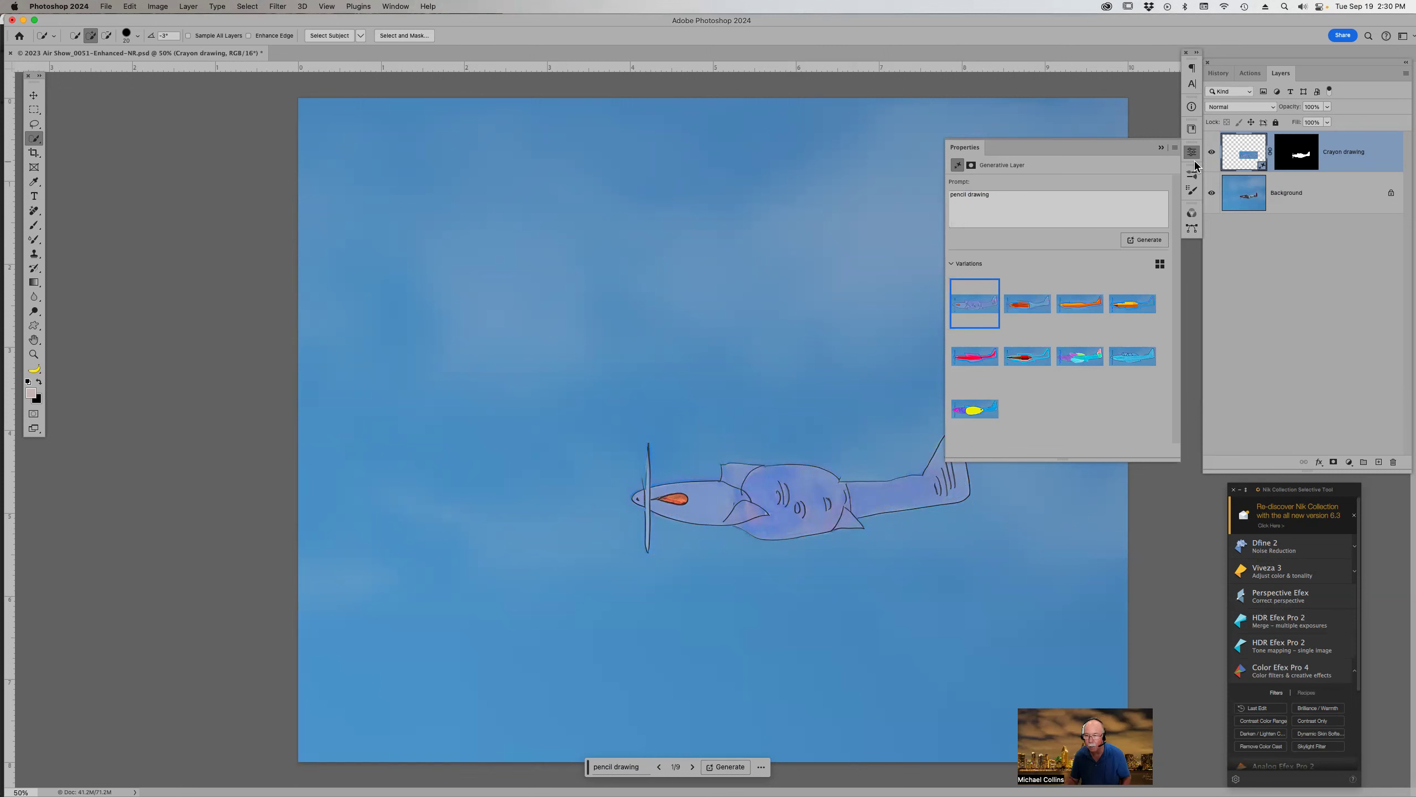
pyautogui.moveTo(1360, 154); pyautogui.dragTo(1395, 459)
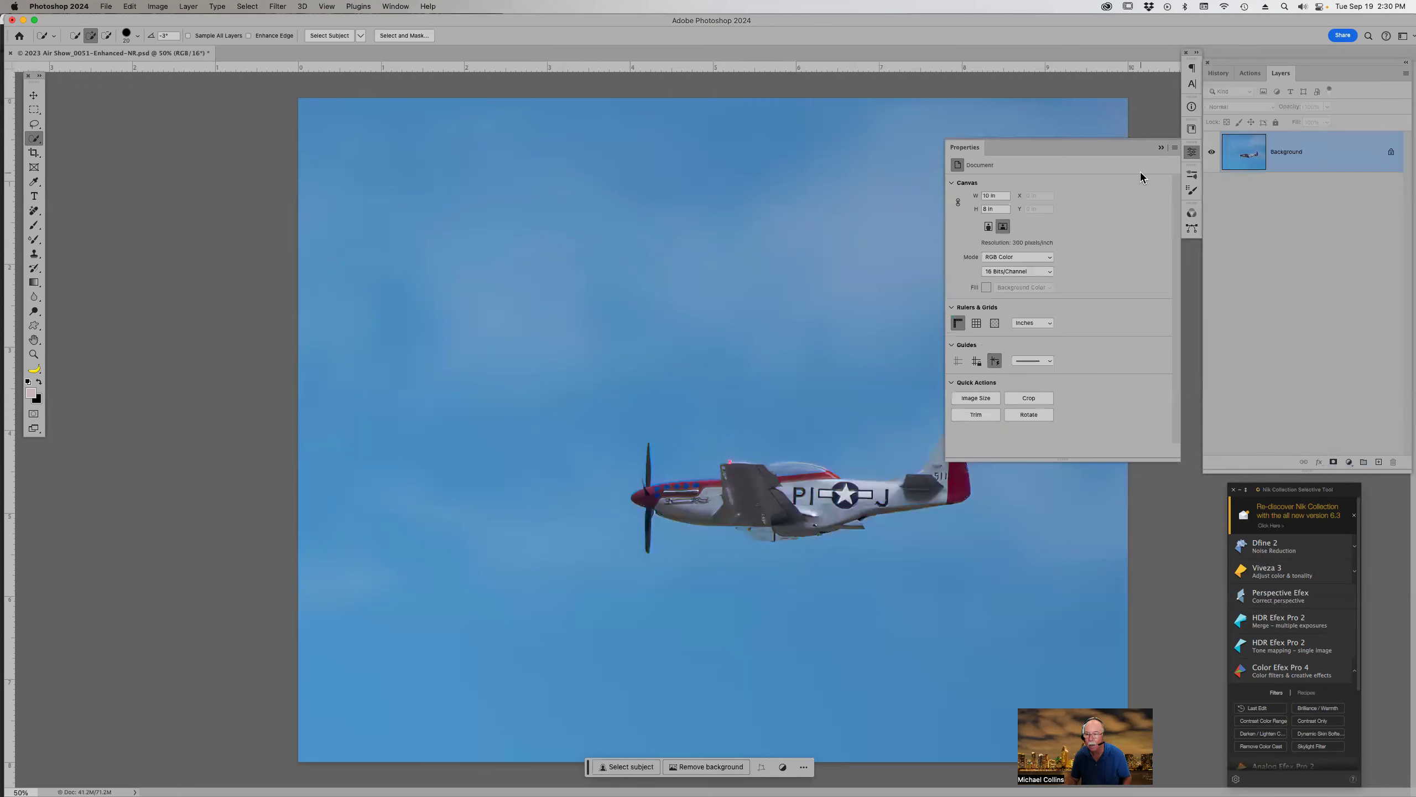
# Select the P-51 as the subject and invert the selection to get the sky
pyautogui.click(331, 36)
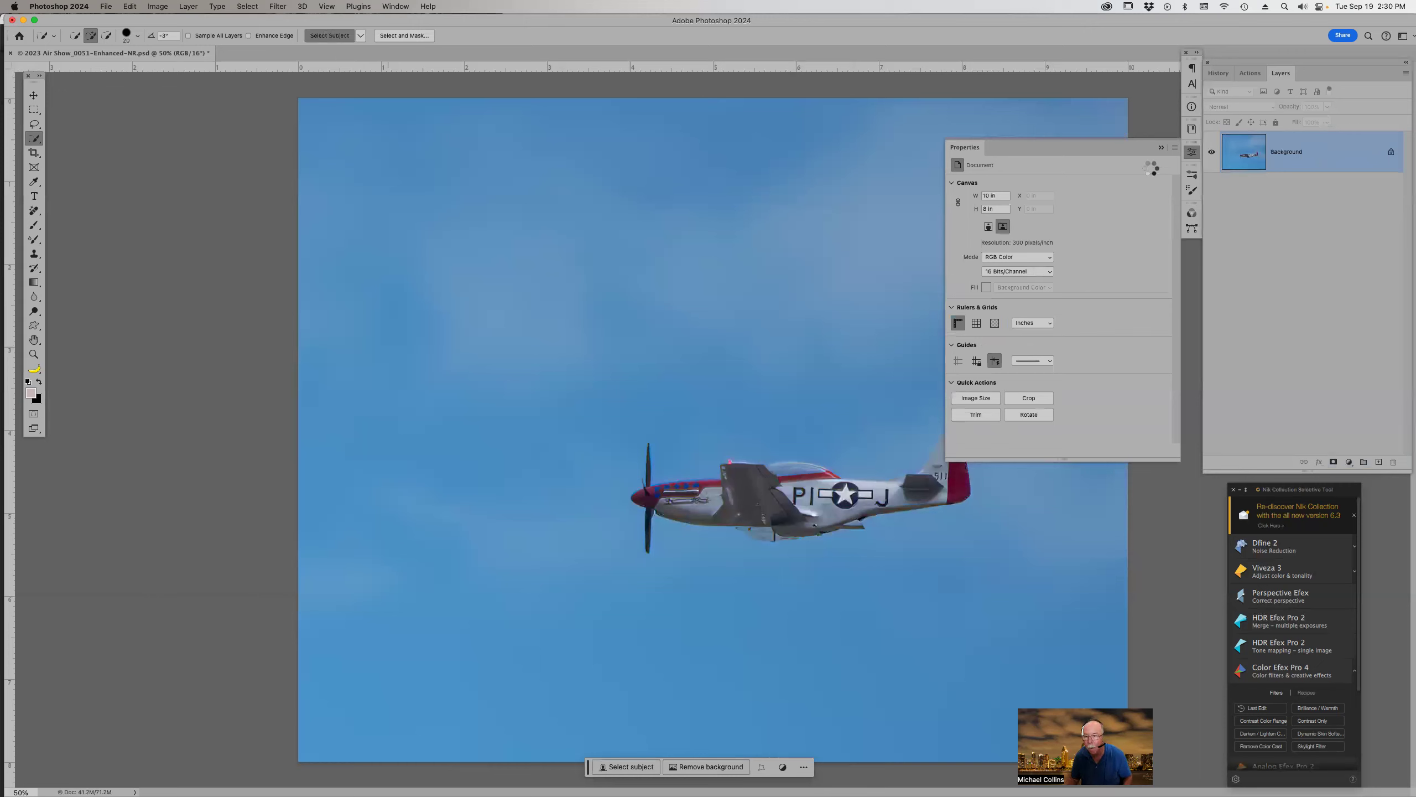
pyautogui.click(1158, 148)
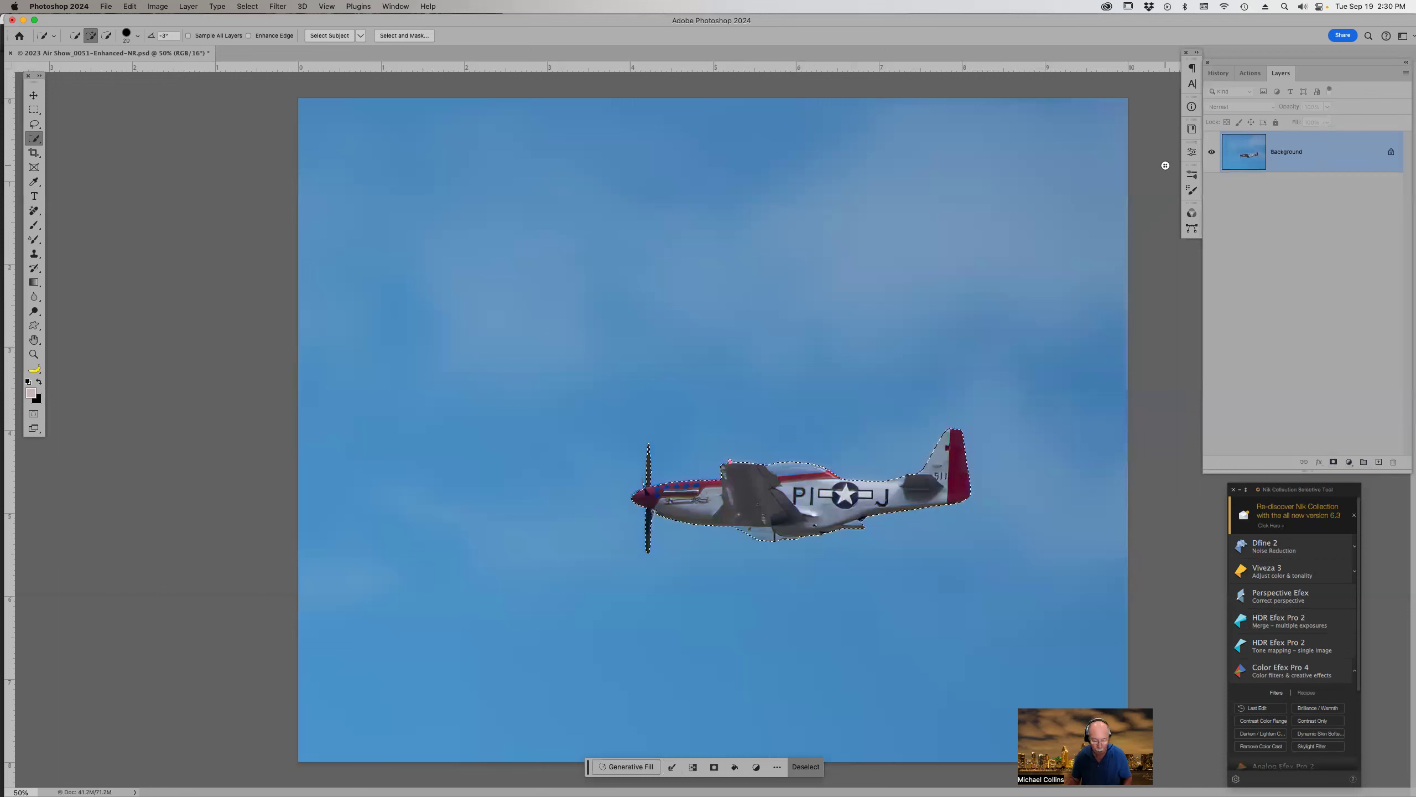
pyautogui.press('shift+super+i')
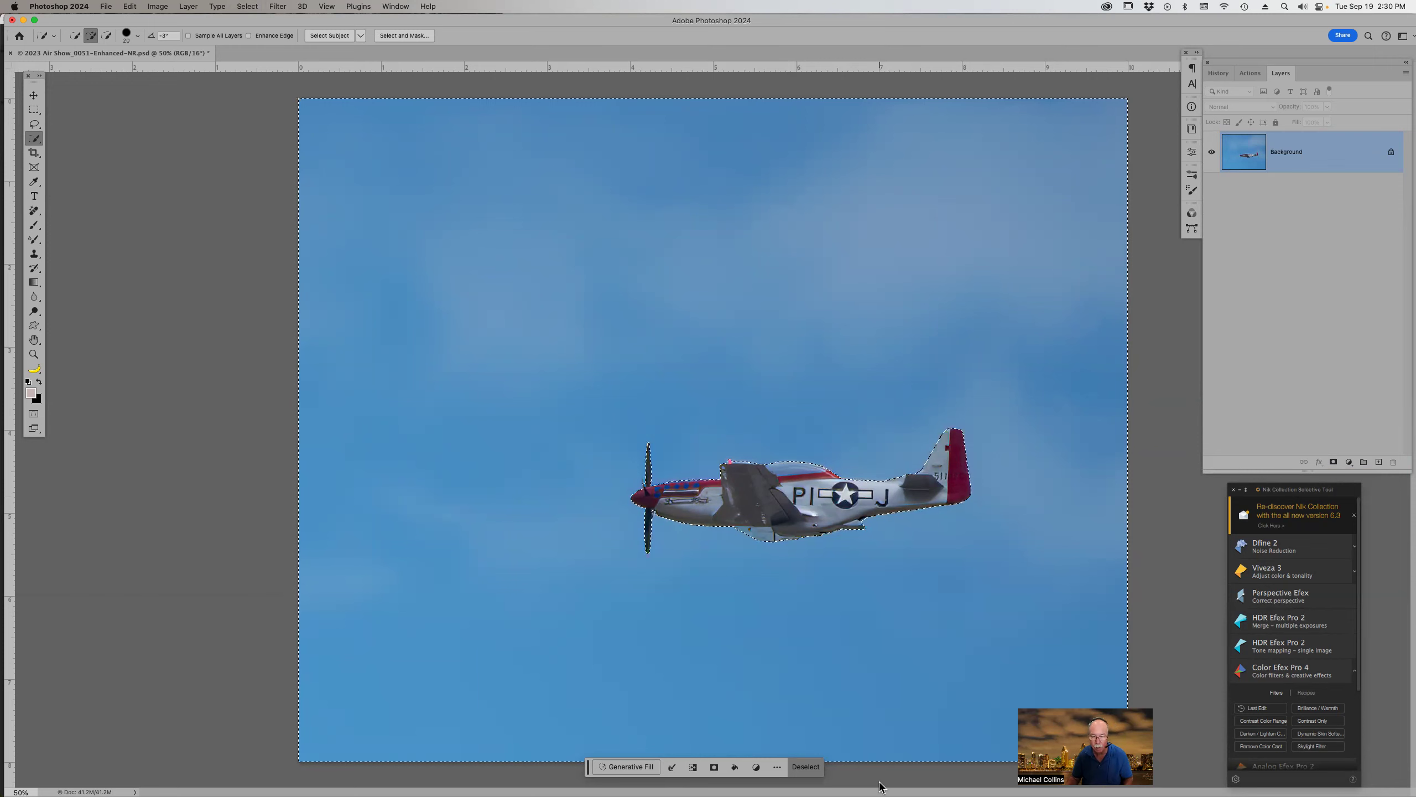
# Generative Fill the sky with the prompt 'early sunset mountain clouds'
pyautogui.click(629, 767)
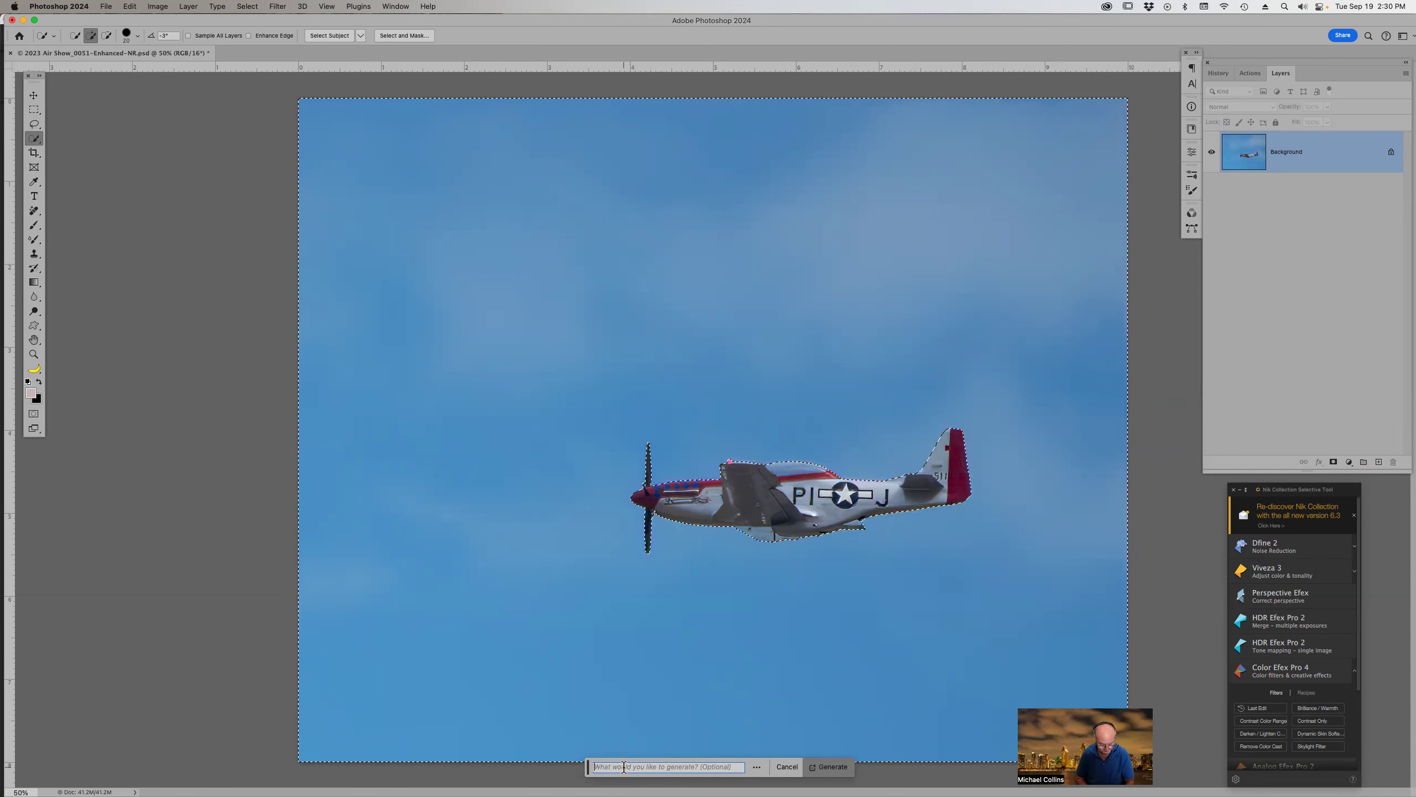
pyautogui.write('early')
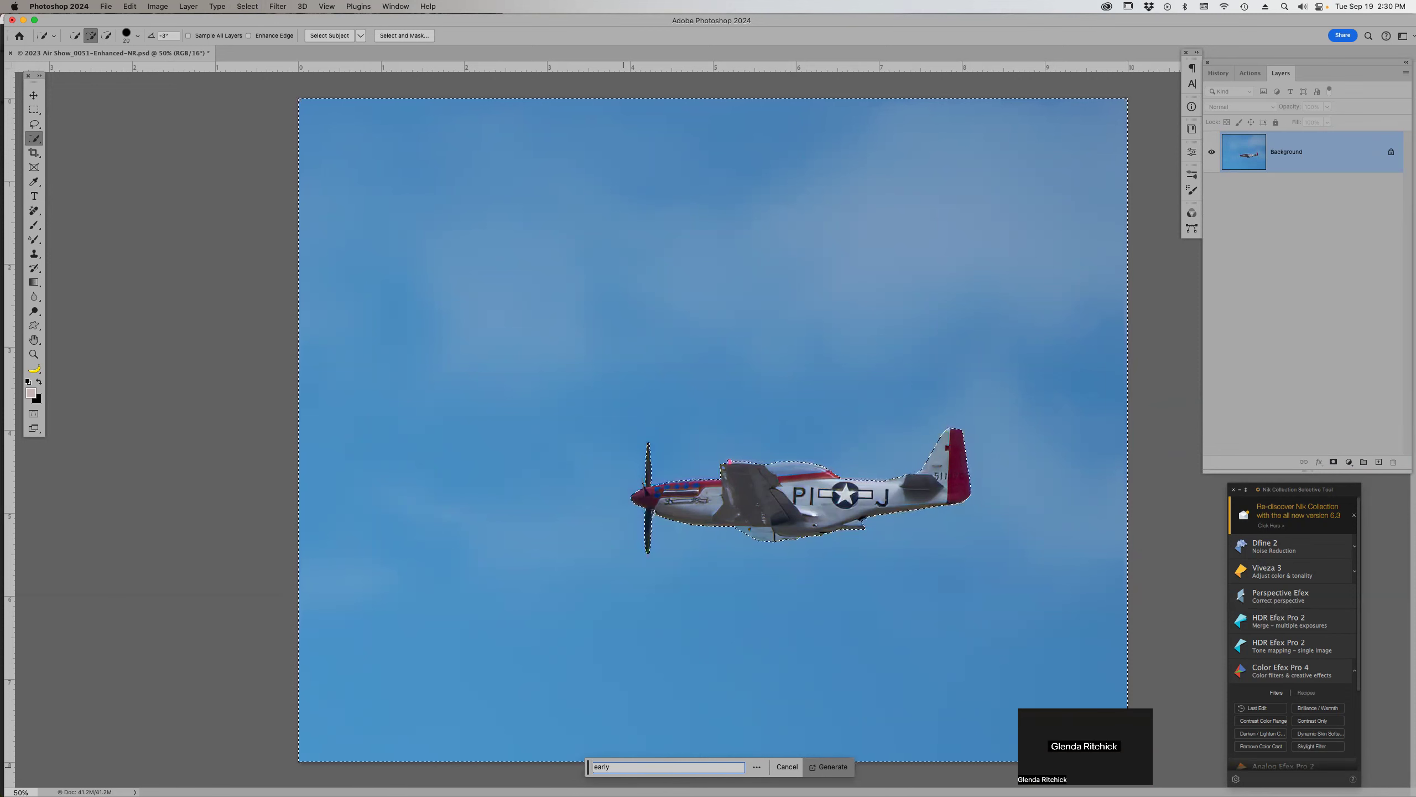
pyautogui.write(' sunset ')
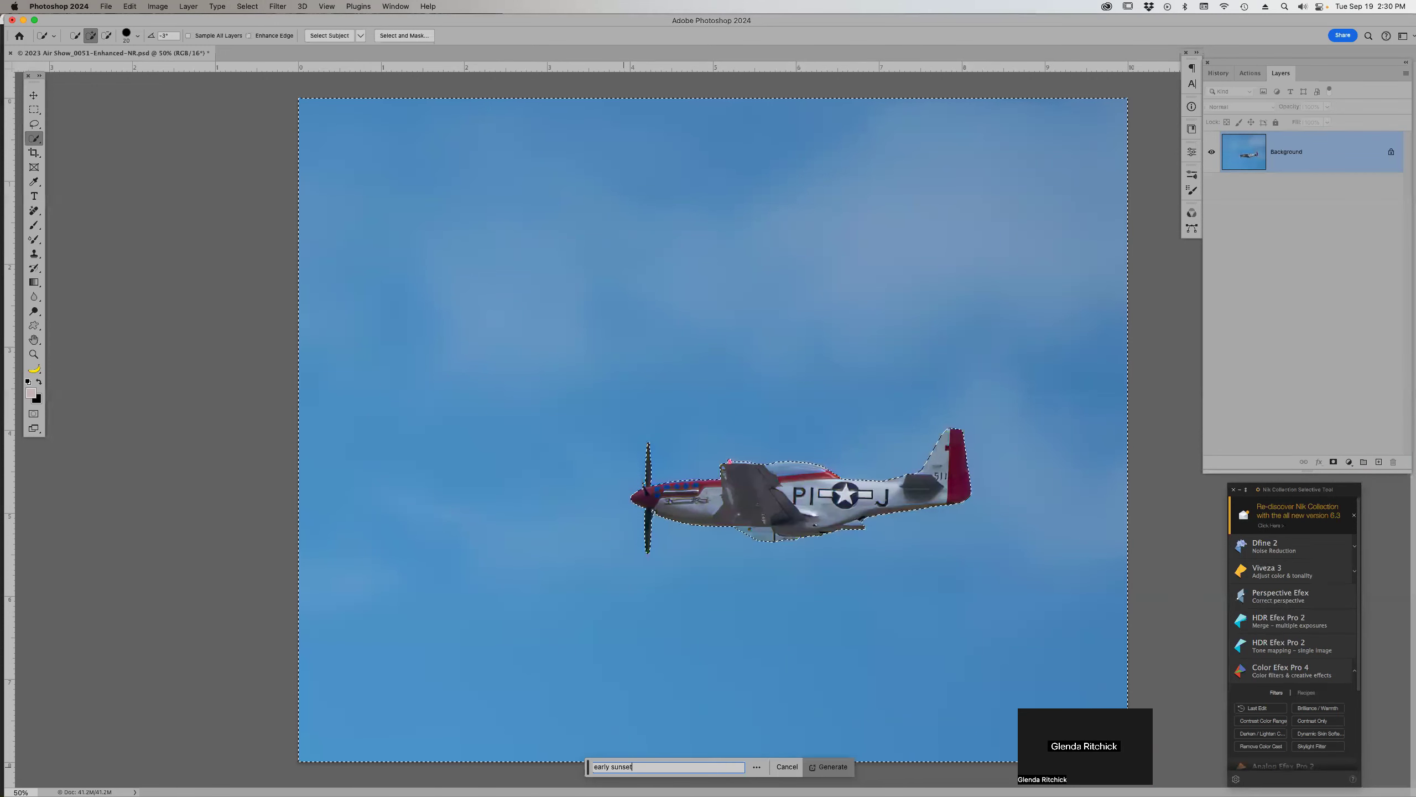
pyautogui.write('mountain')
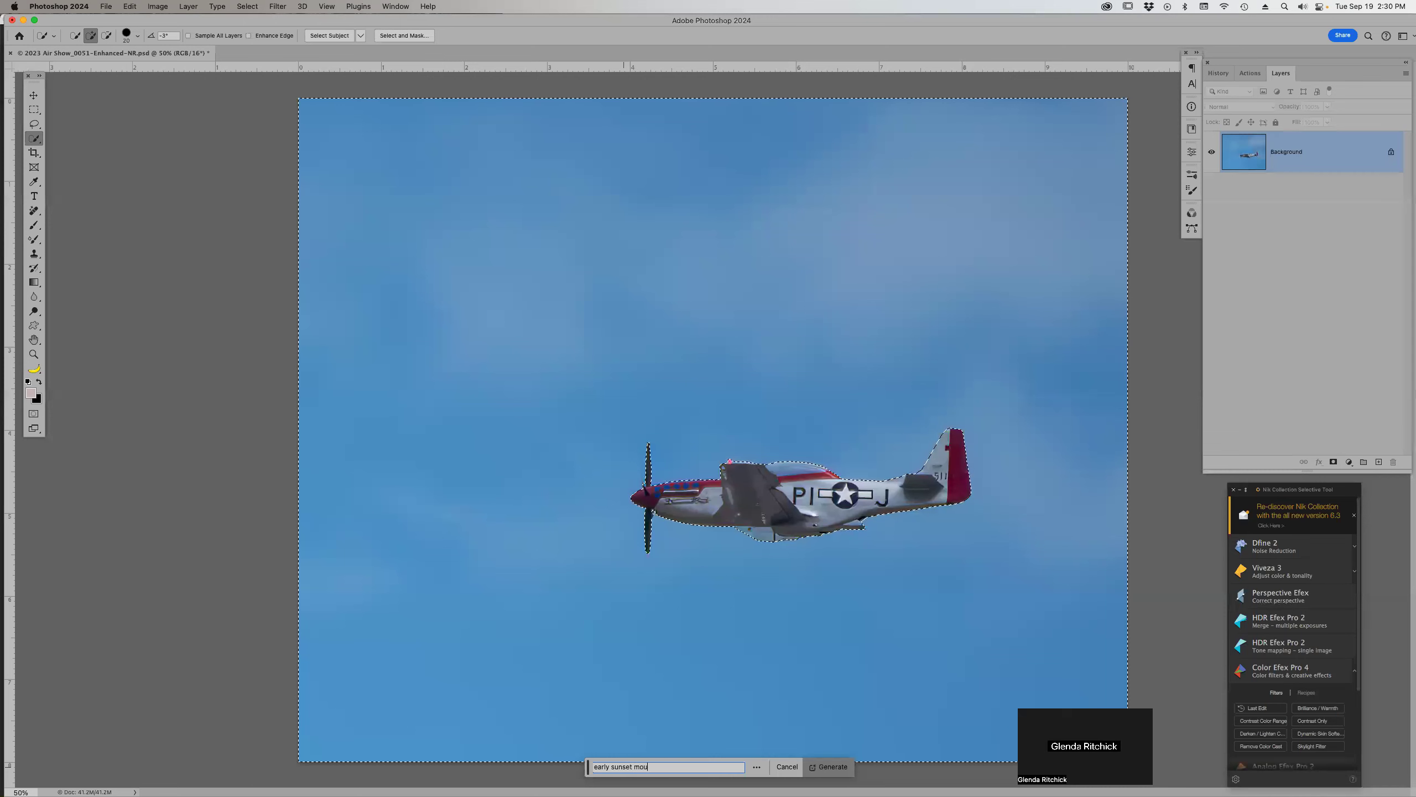
pyautogui.write('clou')
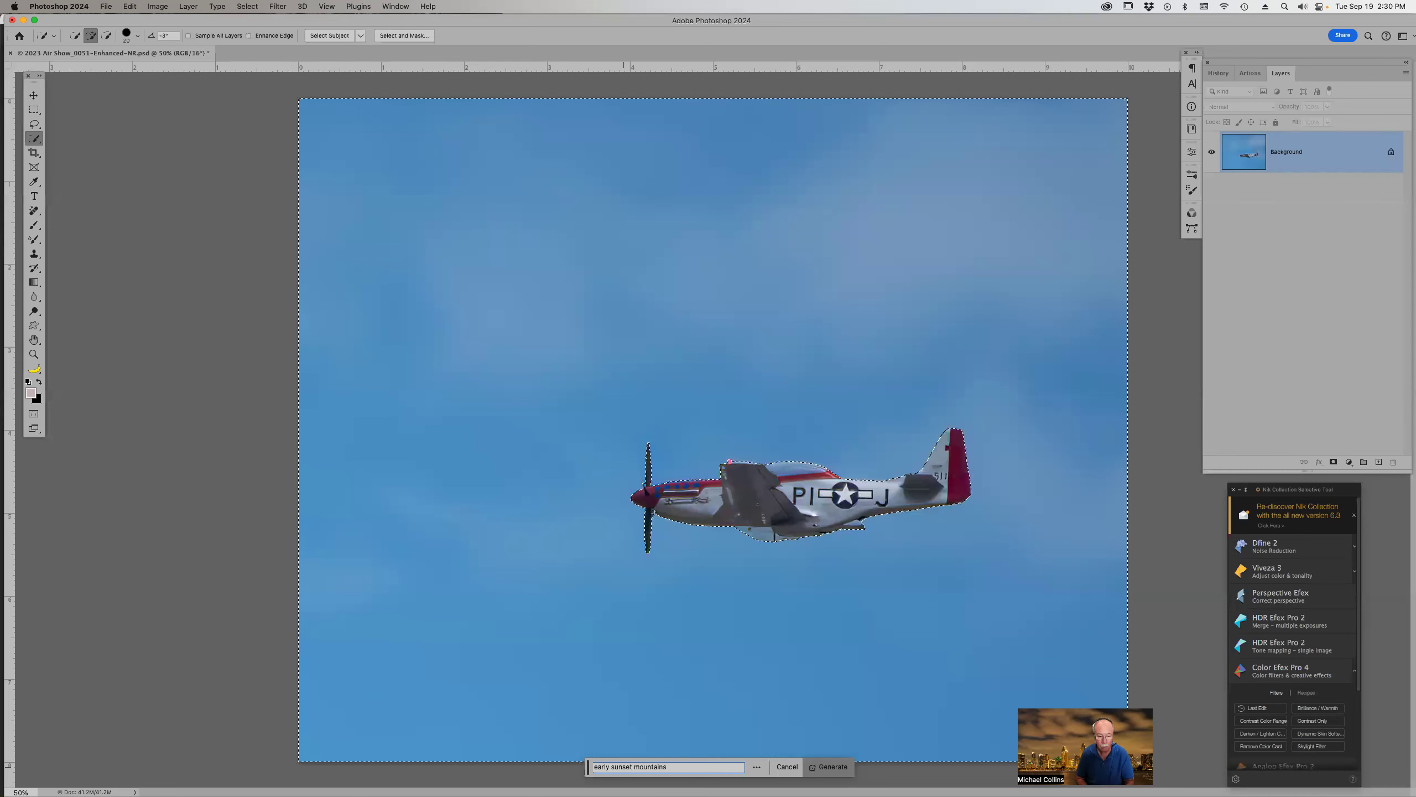
pyautogui.write('ds')
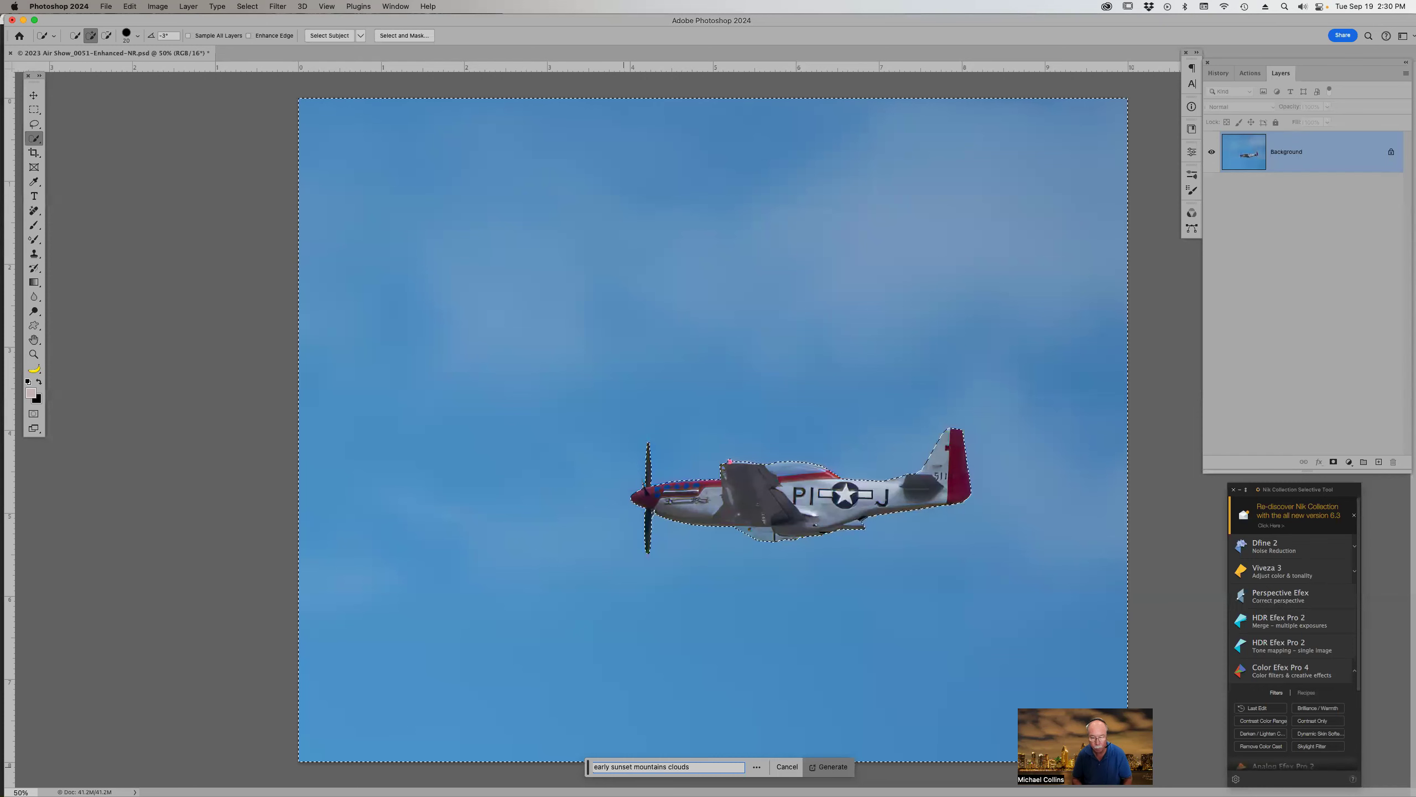
pyautogui.press('Return')
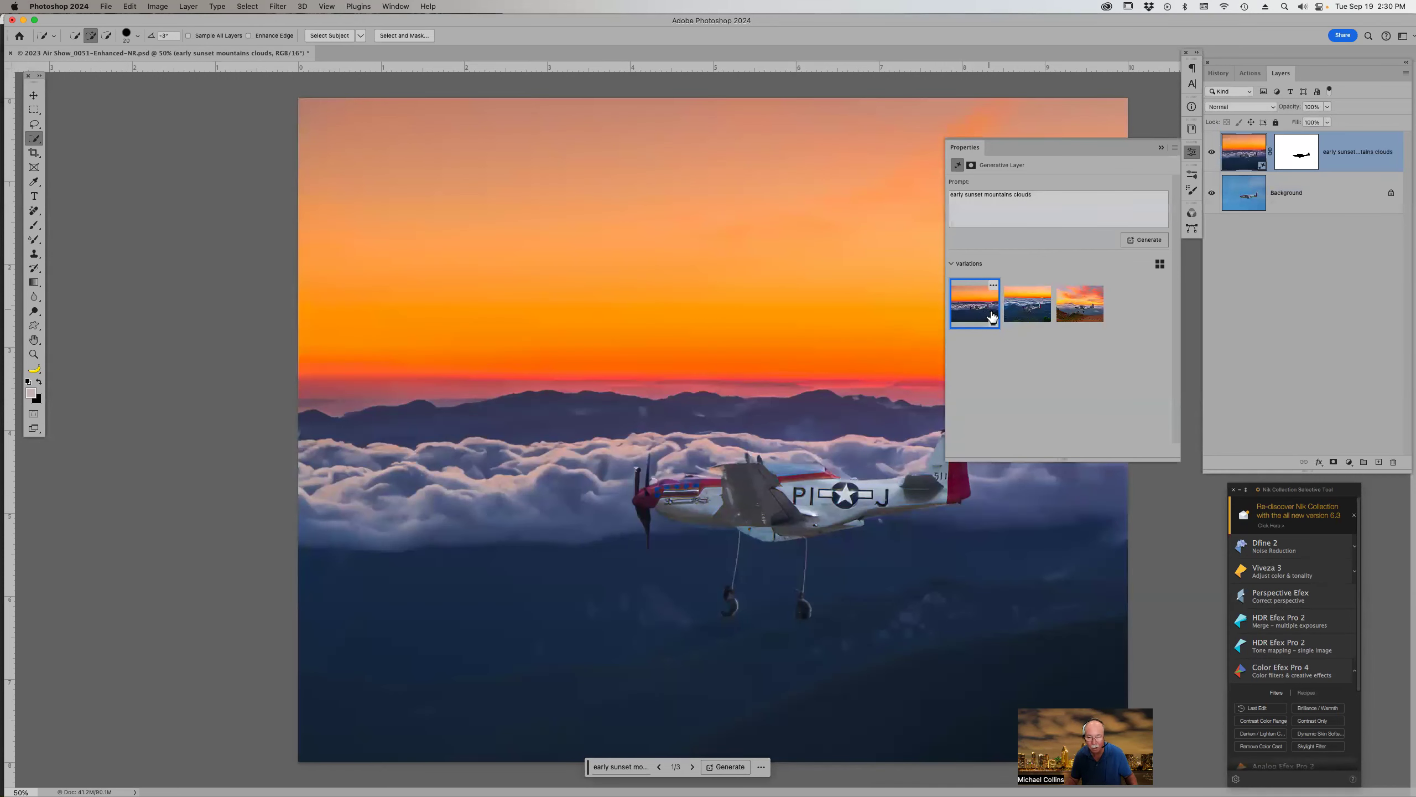
# Compare the three sky variations and keep the first, orange sunset-over-clouds one
pyautogui.click(1028, 311)
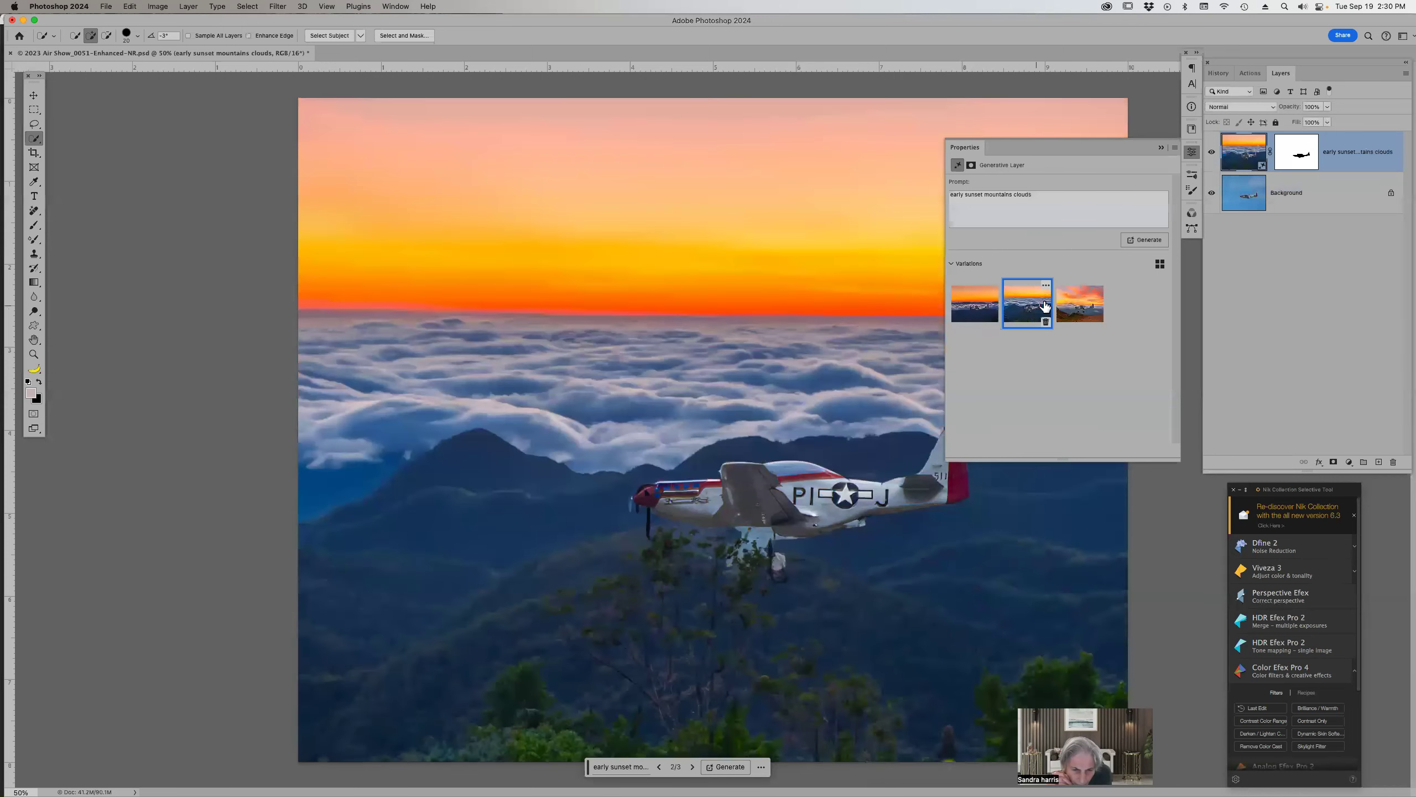
pyautogui.click(1091, 301)
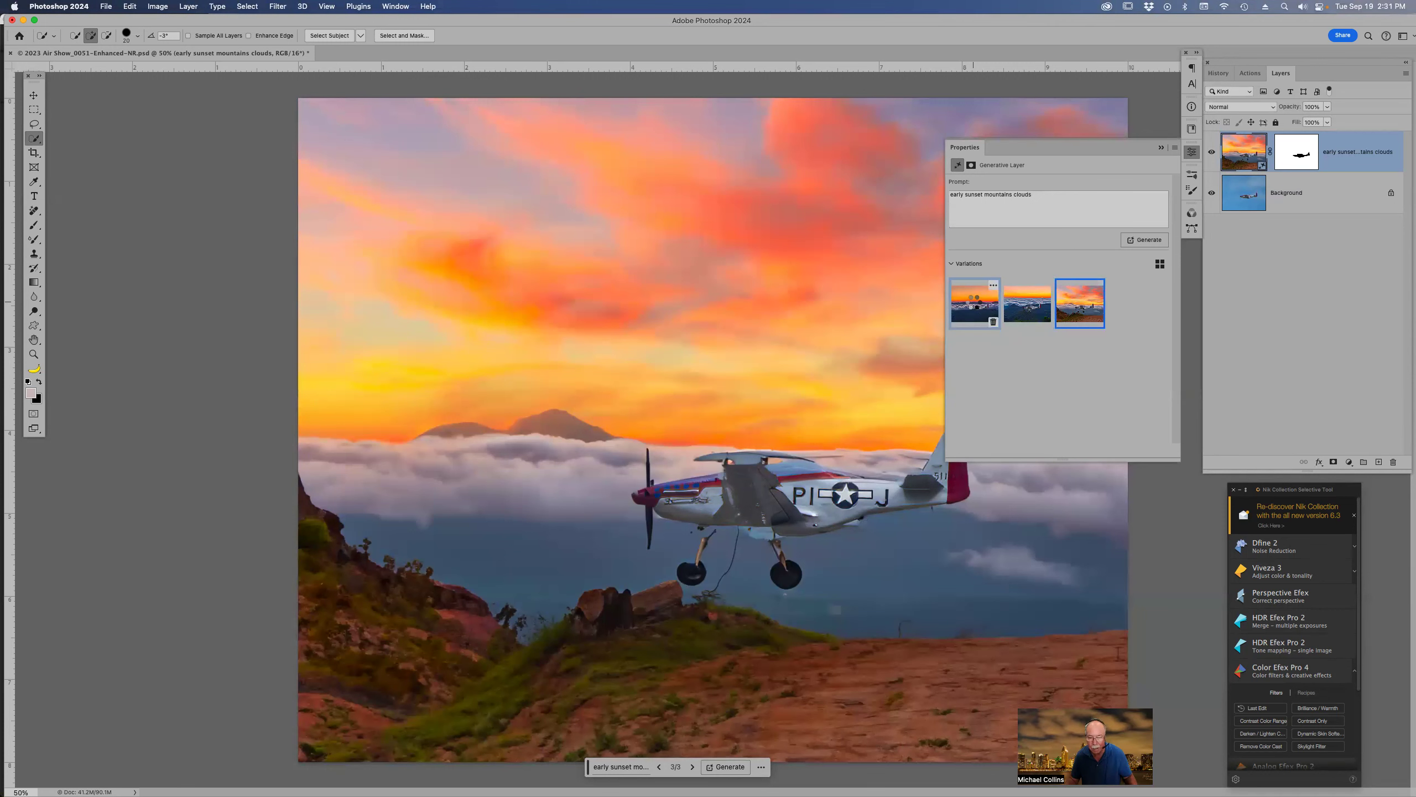
pyautogui.click(974, 305)
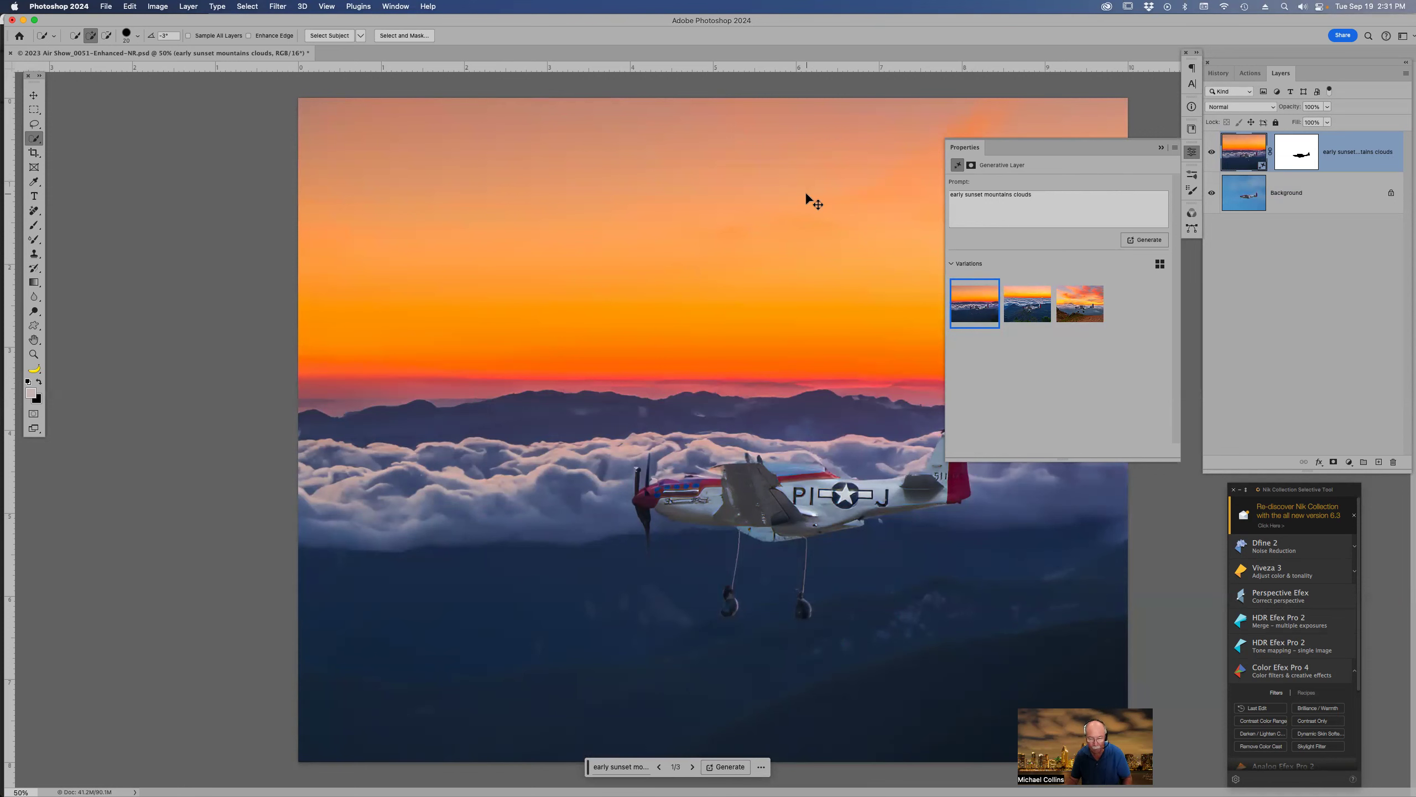
# Close the P-51 document, answering the save prompt, and switch to Adobe Bridge
pyautogui.press('super+w')
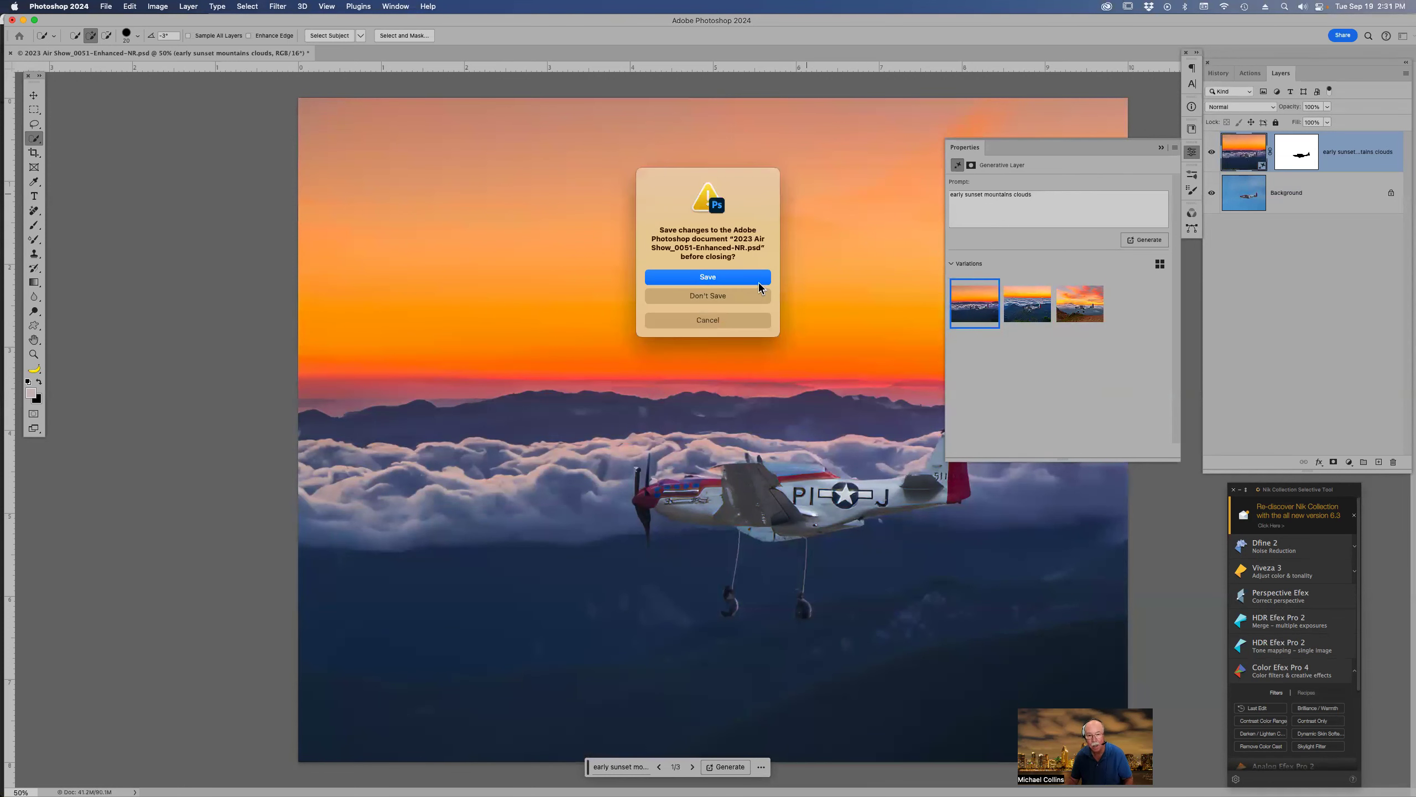
pyautogui.click(735, 300)
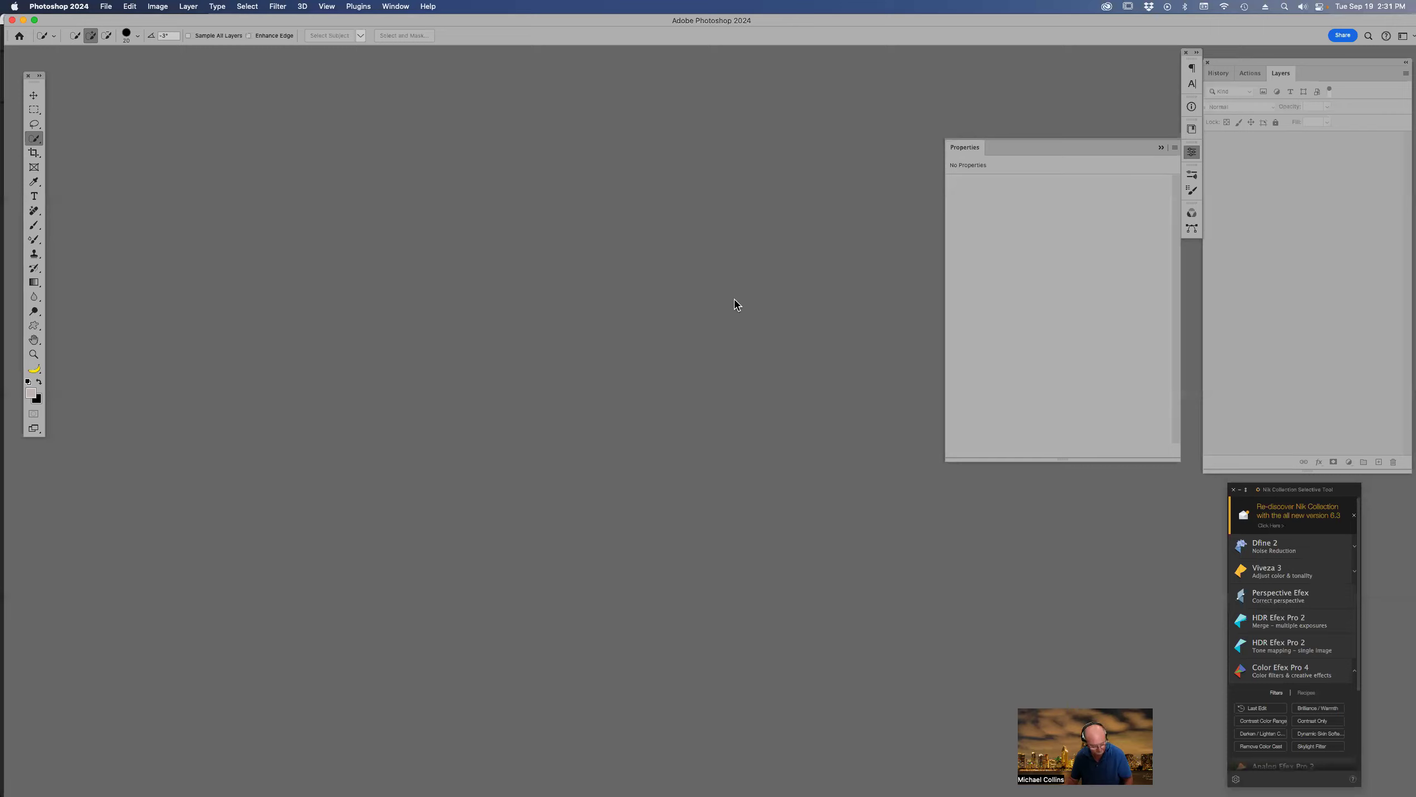
pyautogui.press('super+Tab')
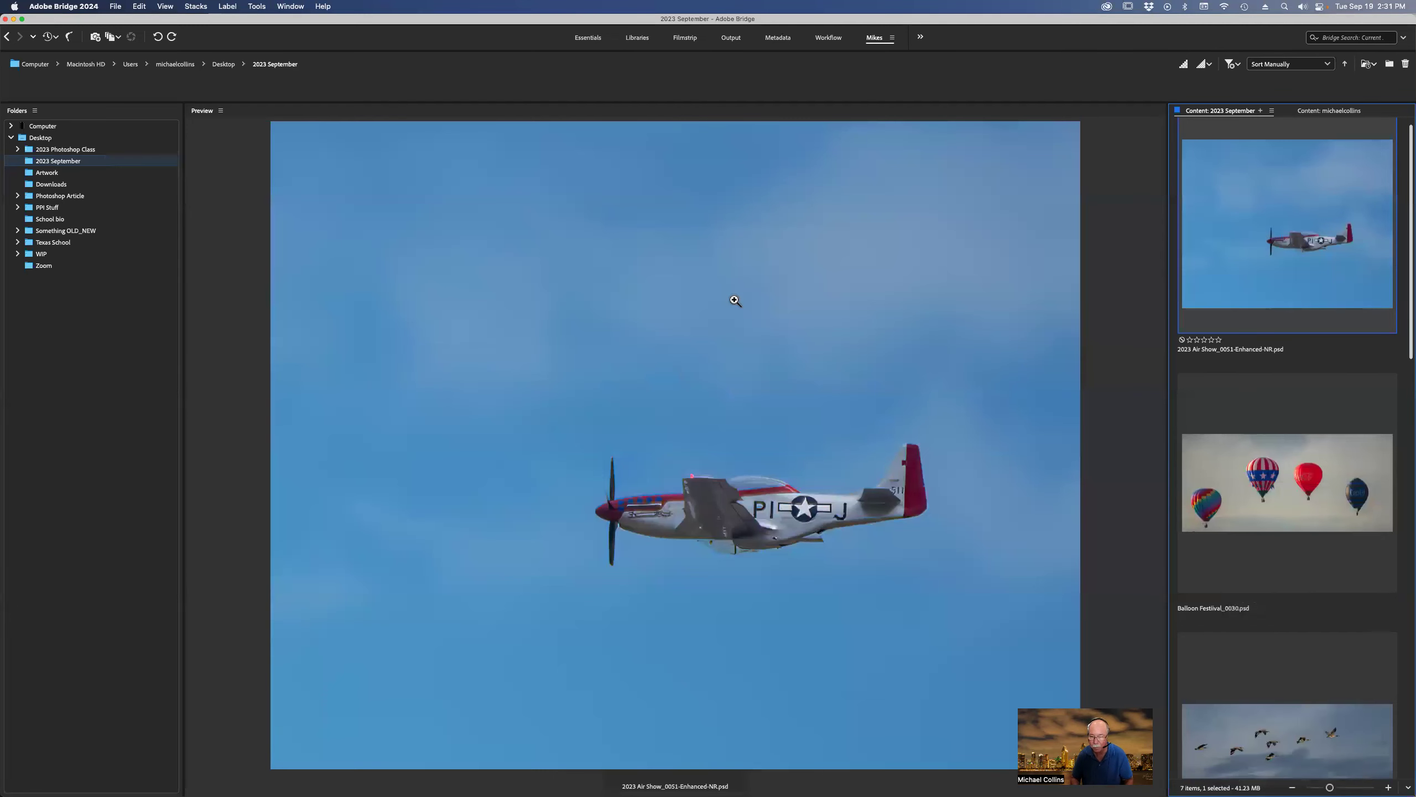
# Browse the 2023 September folder to Balloon Festival_0030.psd and open it in Photoshop
pyautogui.press('Down')
pyautogui.press('Down')
pyautogui.press('Down')
pyautogui.press('Down')
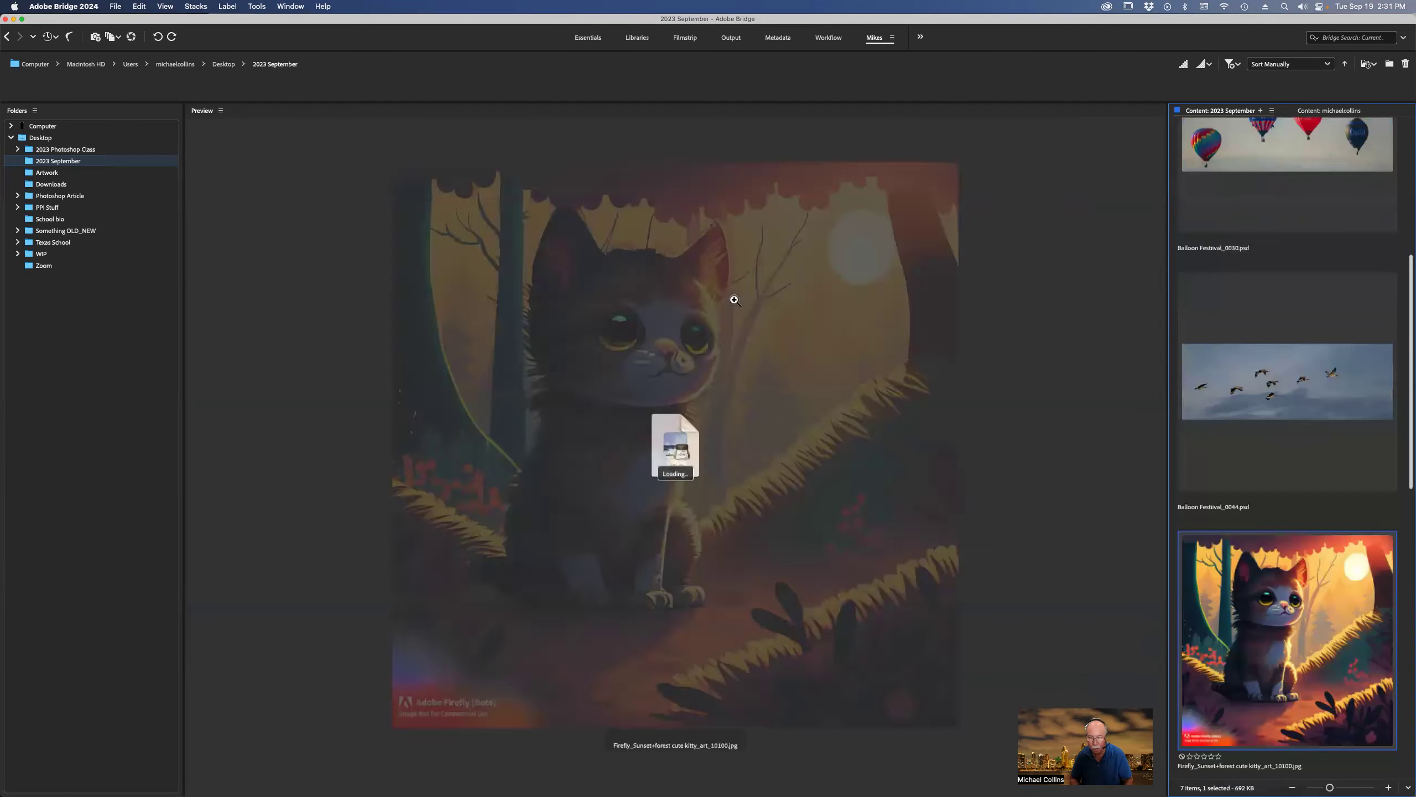
pyautogui.press('Down')
pyautogui.press('Down')
pyautogui.press('Up')
pyautogui.press('Up')
pyautogui.press('Up')
pyautogui.press('Up')
pyautogui.press('Up')
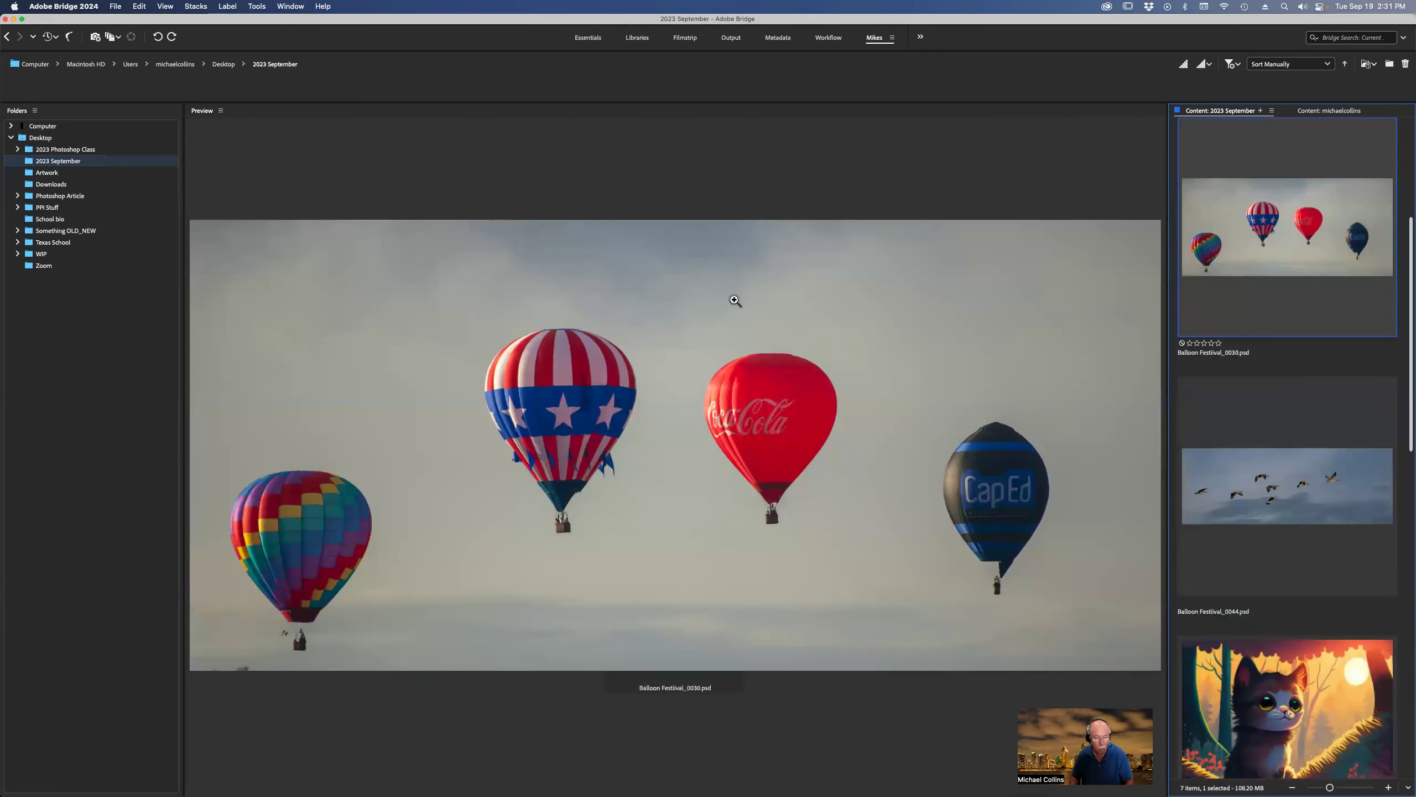
pyautogui.press('Return')
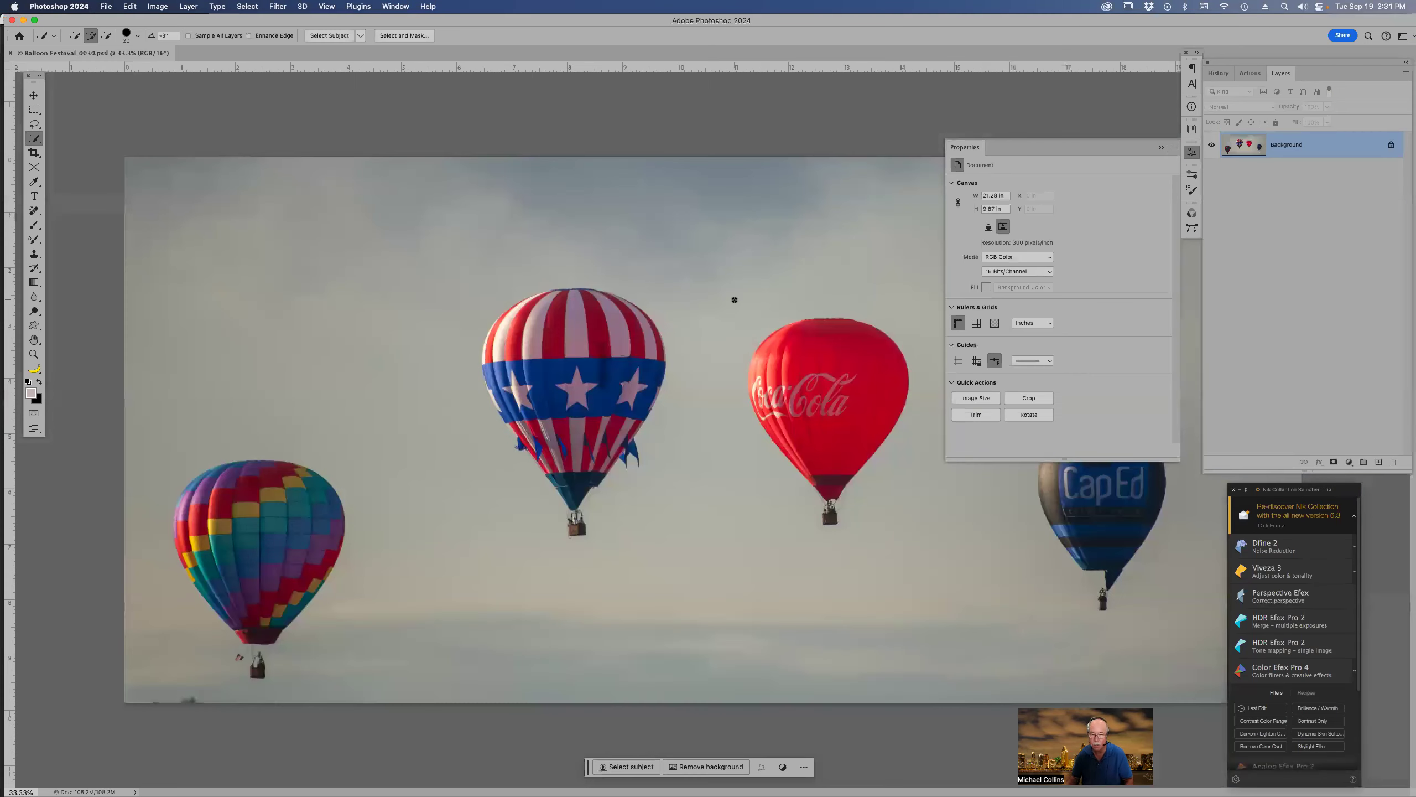
# Zoom out around the balloon photo and start the Crop tool with no fixed ratio
pyautogui.click(1161, 148)
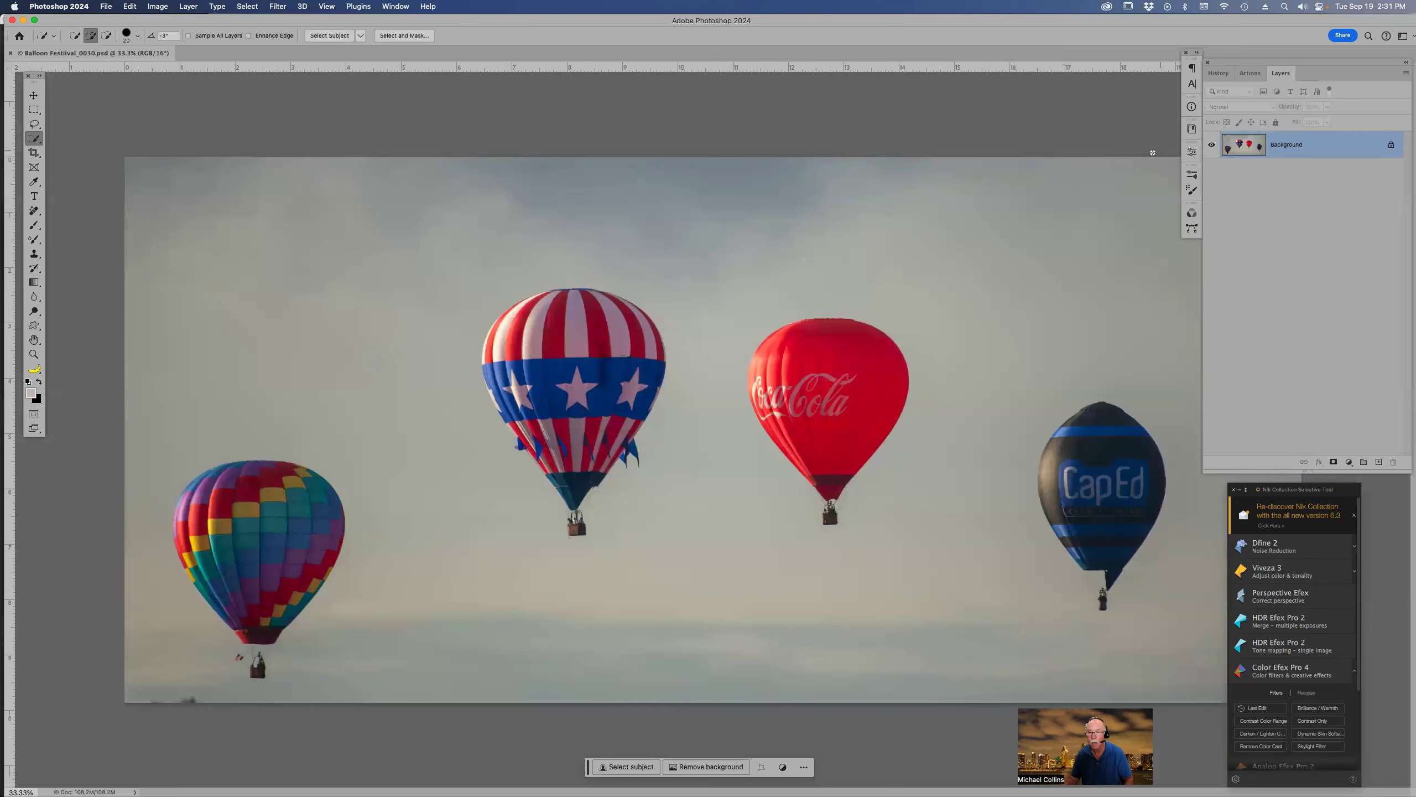
pyautogui.press('super+minus')
pyautogui.press('super+minus')
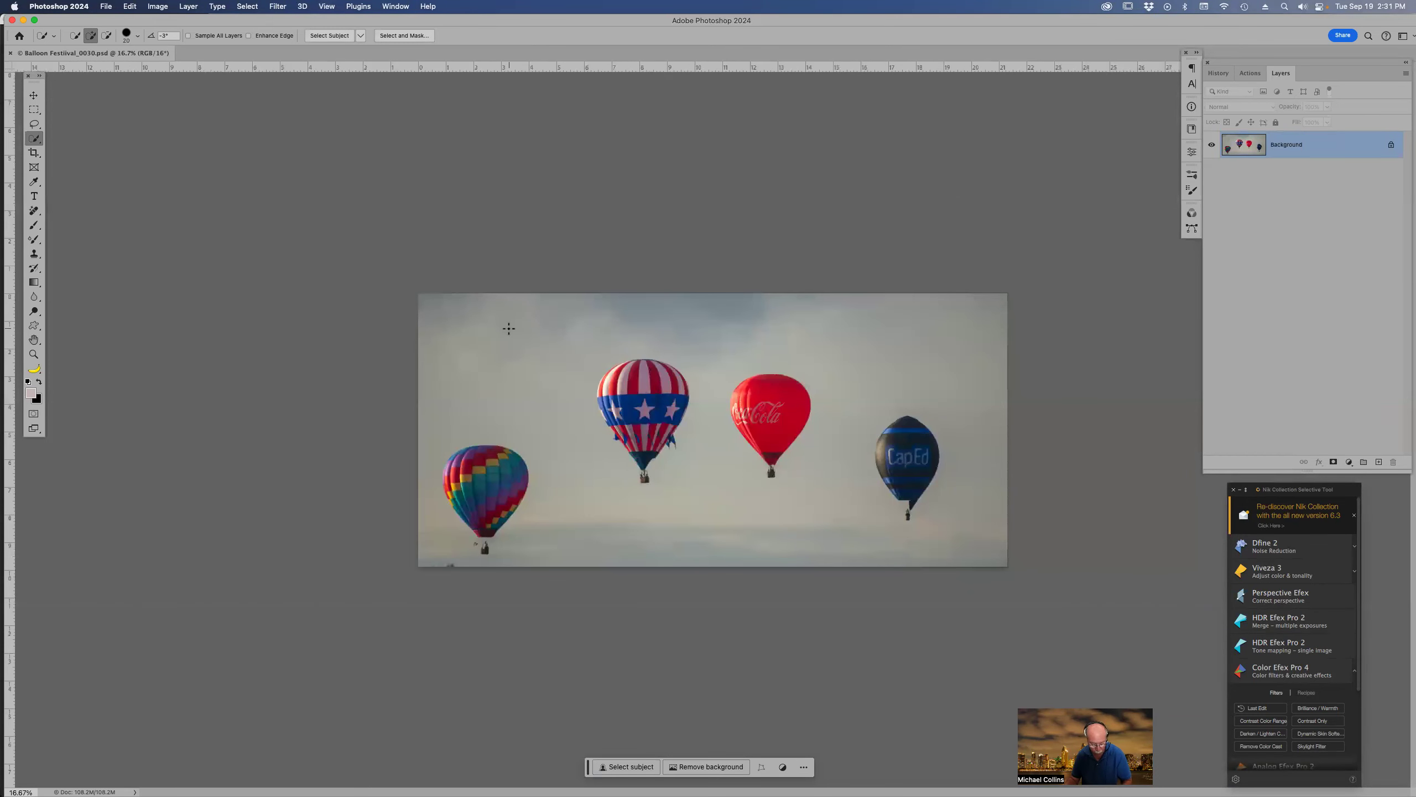
pyautogui.press('c')
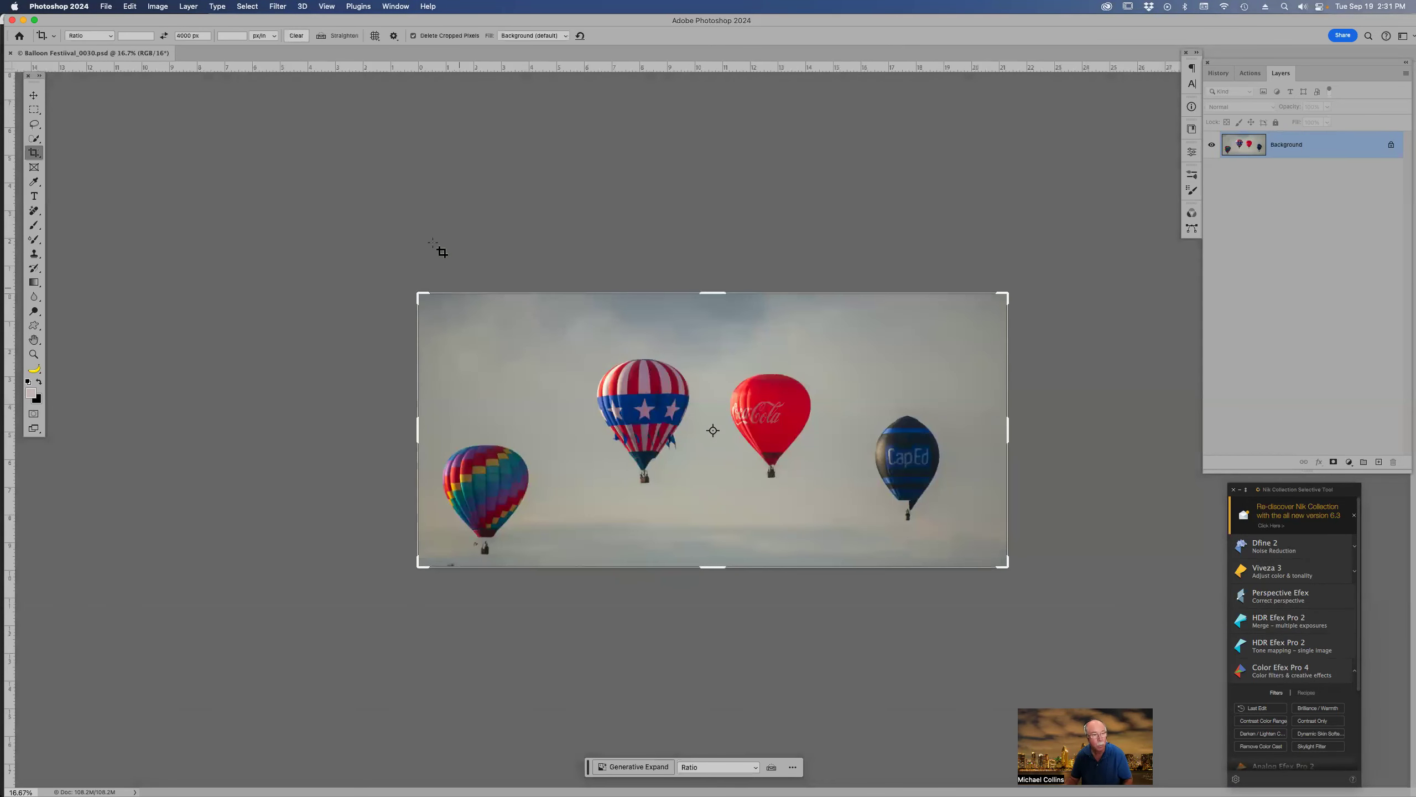
pyautogui.click(296, 36)
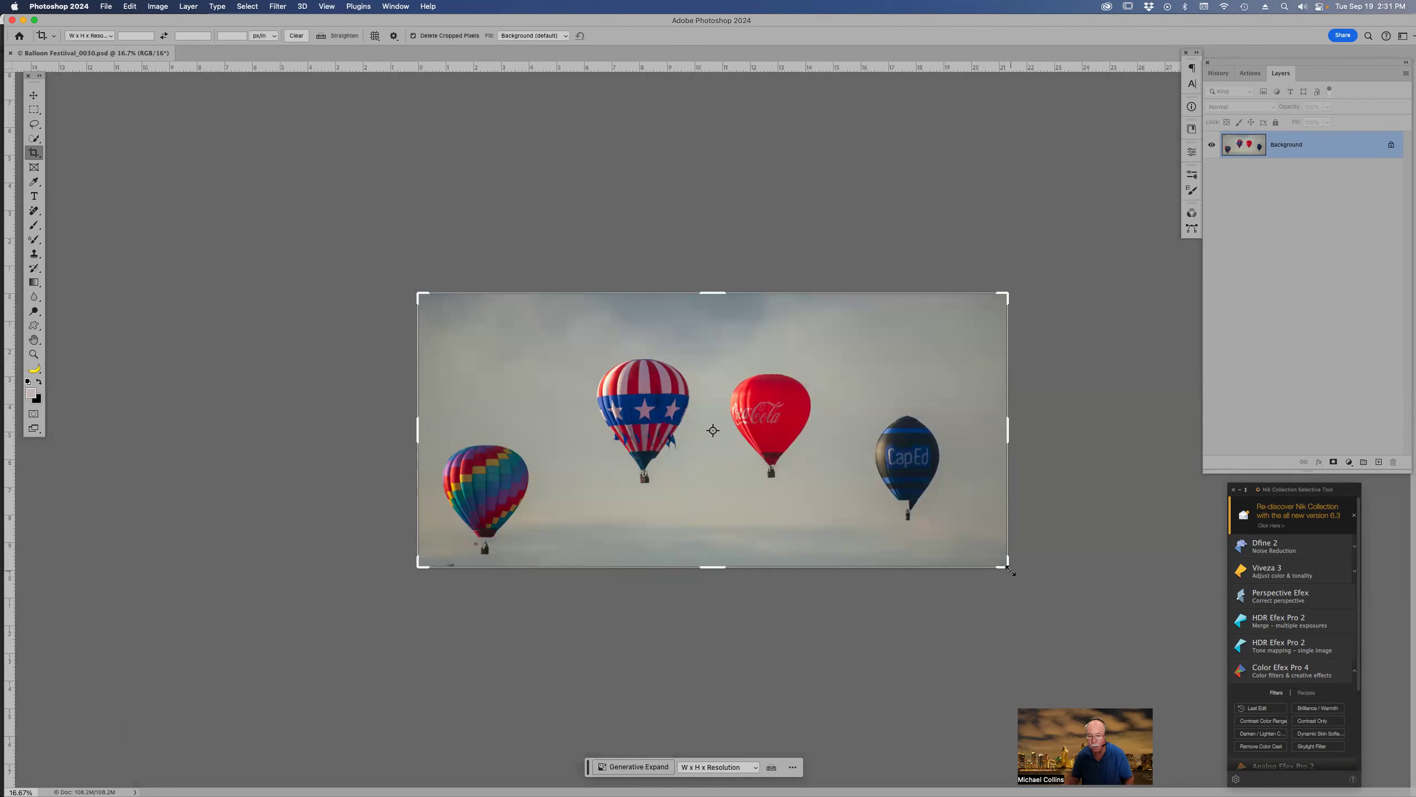
# Drag the crop beyond every edge of the photo and fill the border with Generative Expand
pyautogui.moveTo(1008, 567); pyautogui.dragTo(1068, 617)
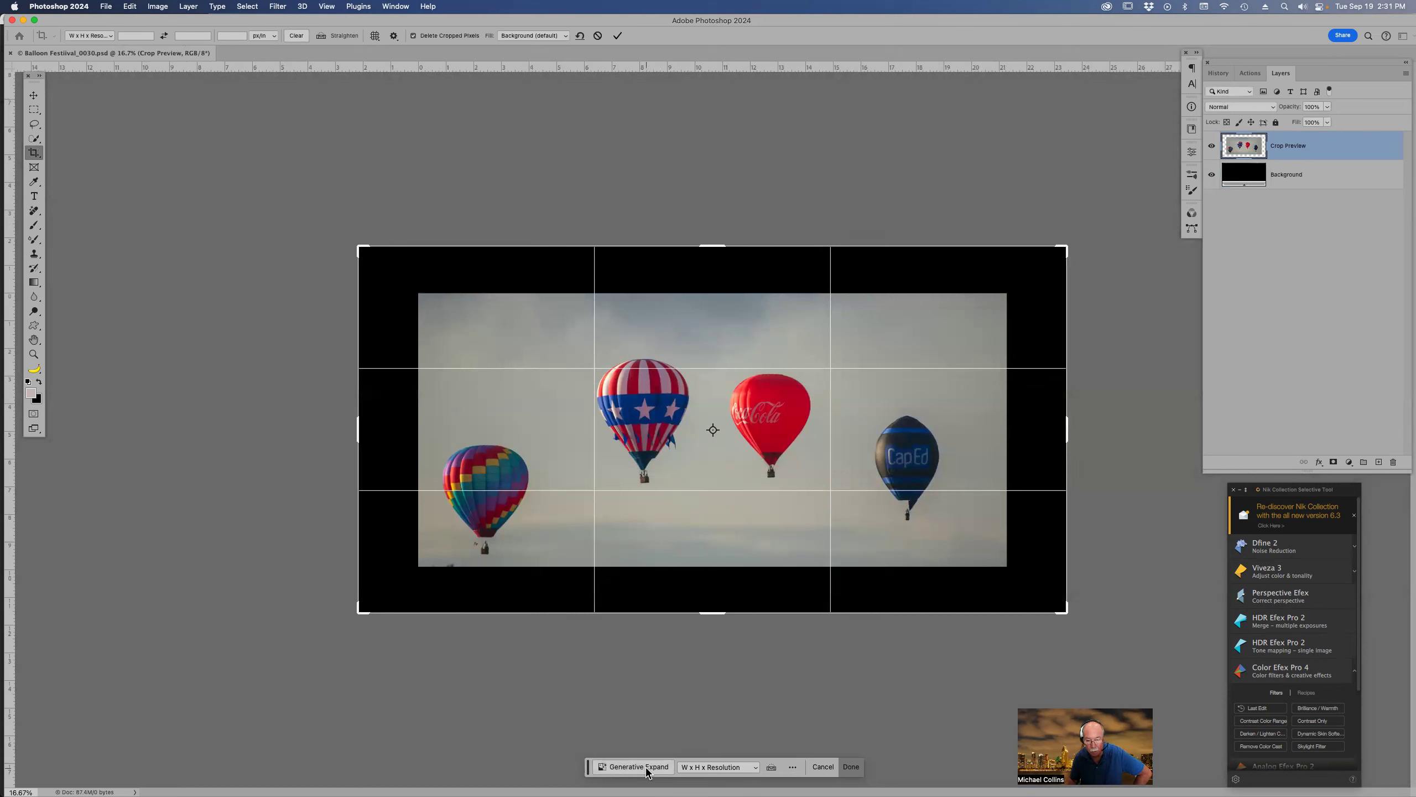
pyautogui.click(647, 770)
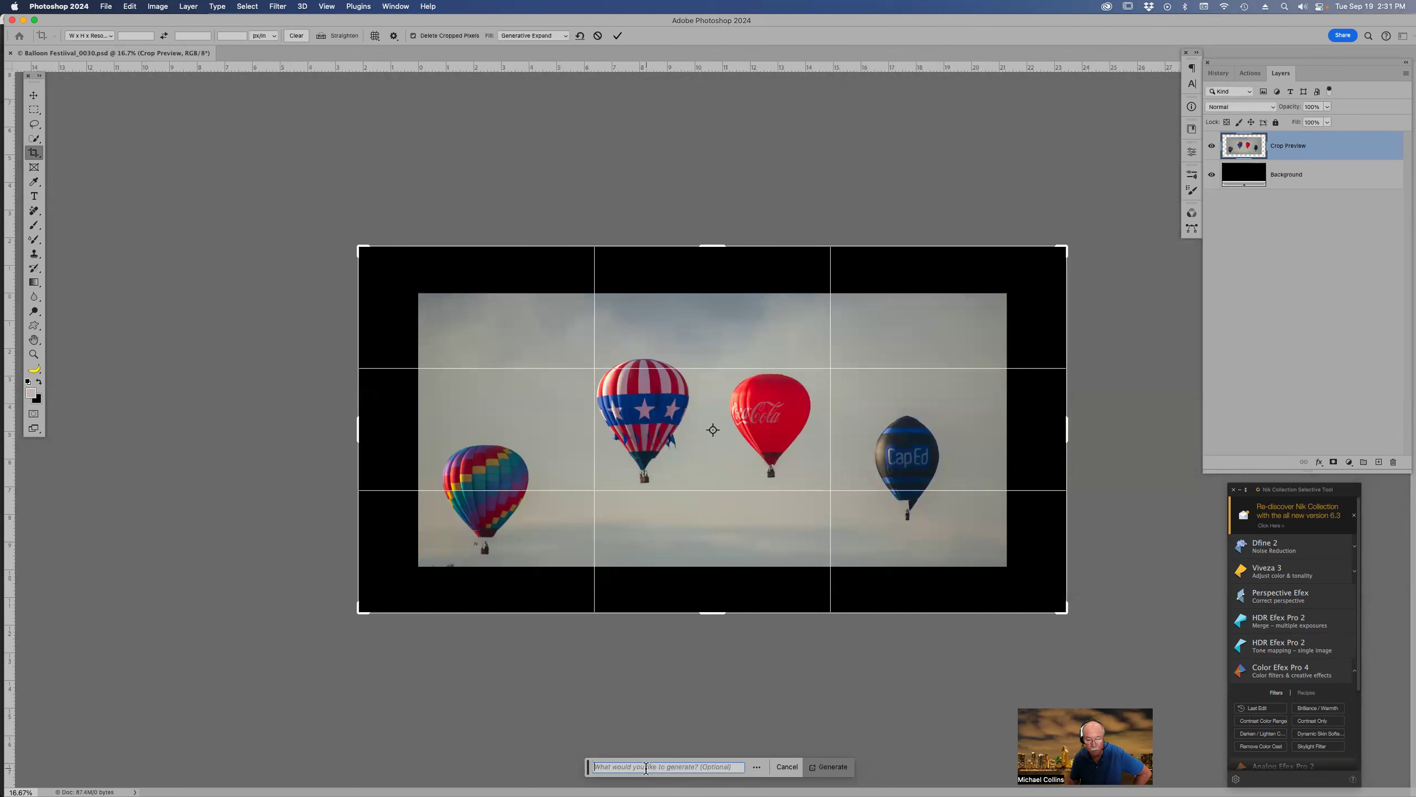
pyautogui.click(834, 768)
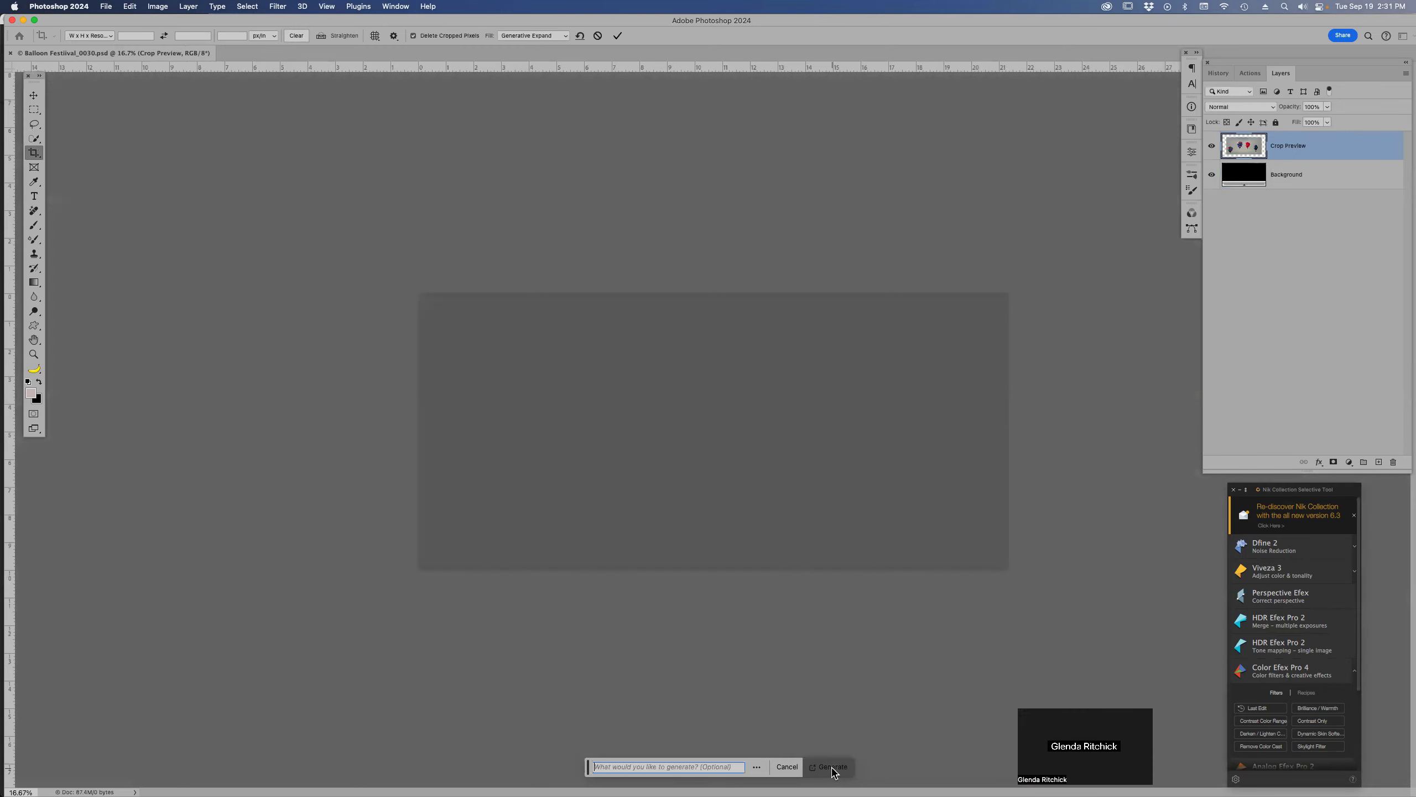
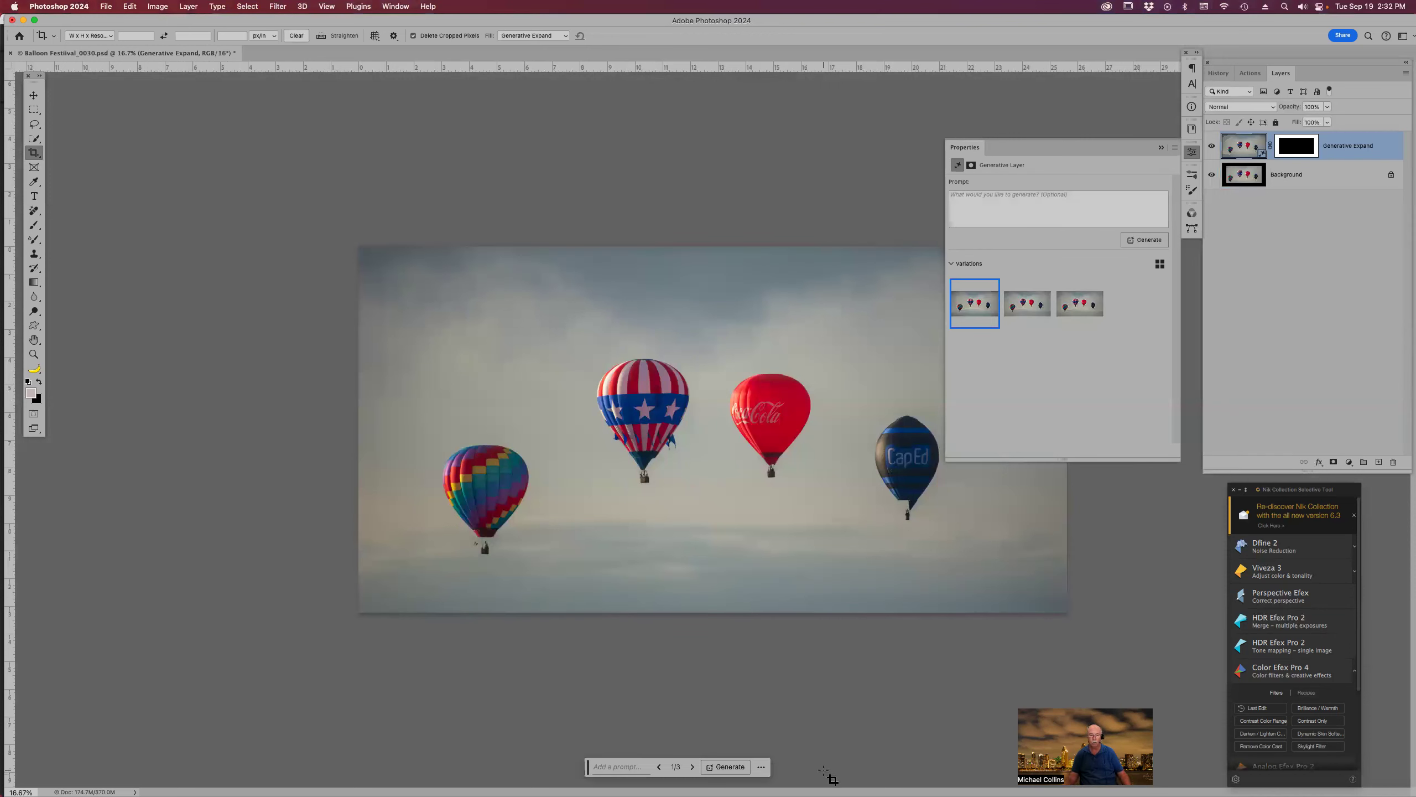
# Close the balloon festival document with Don't Save, then switch to Adobe Bridge 2024
pyautogui.press('super')
pyautogui.press('super+w')
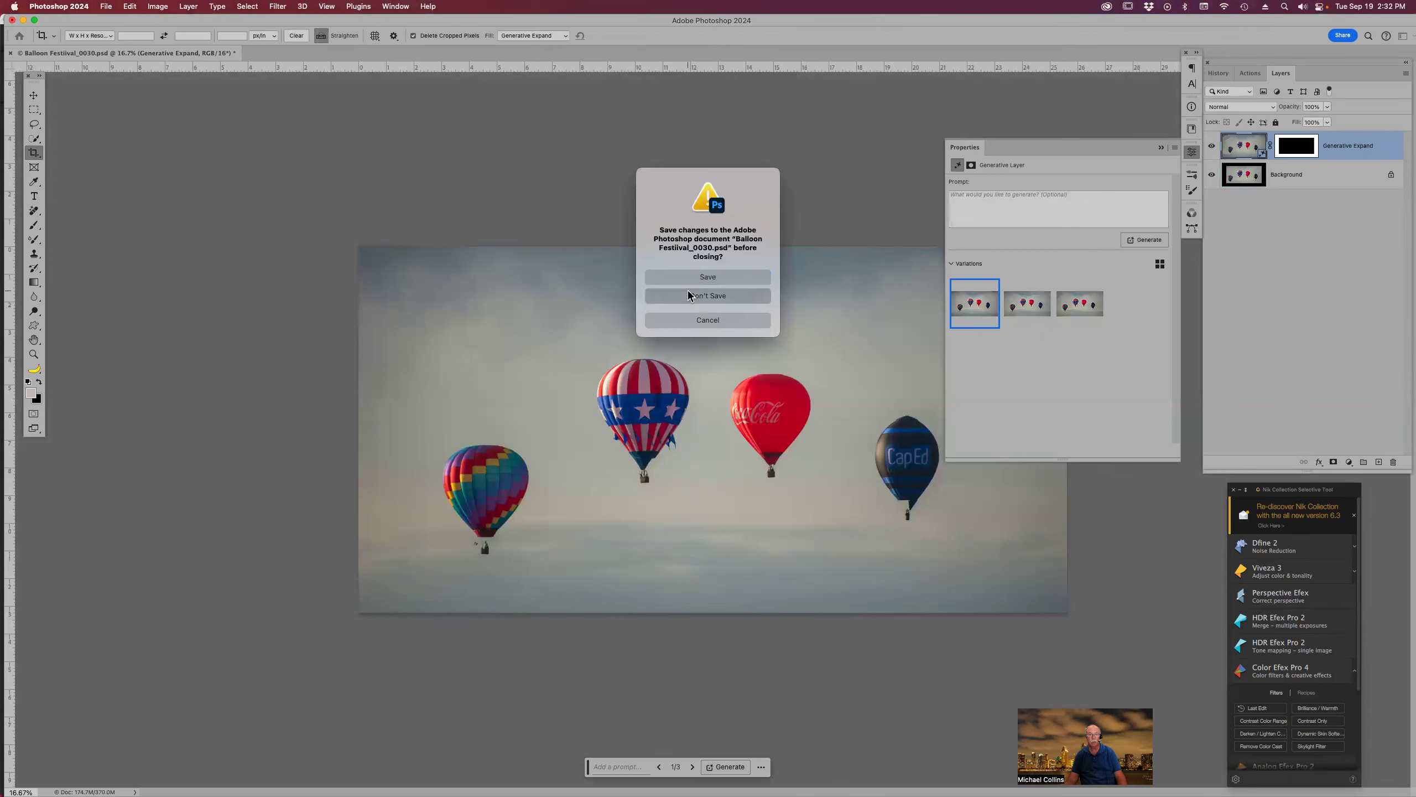
pyautogui.click(689, 295)
pyautogui.press('super+Tab')
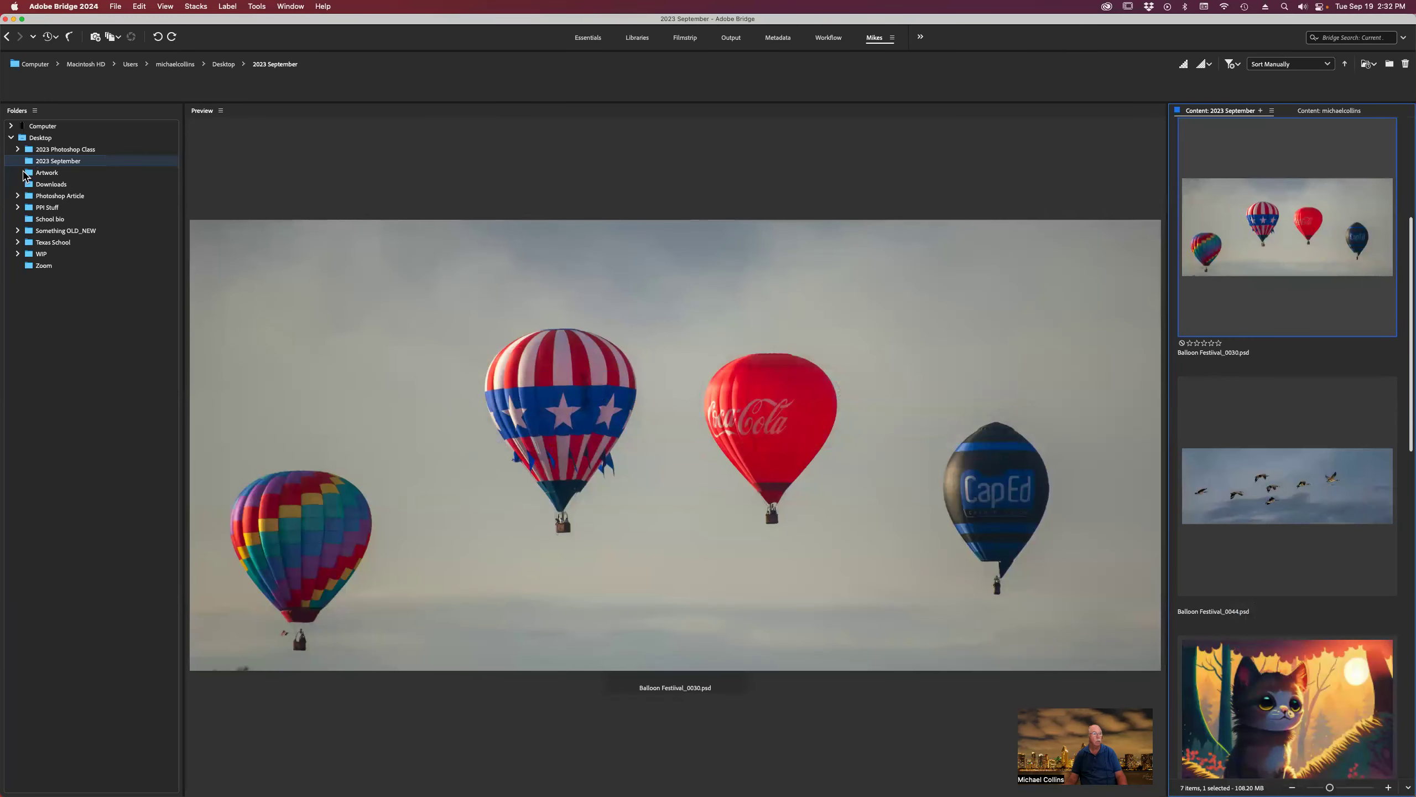
# Expand Computer > LaCie 20 > _Photos > 2023 in Folders and show the Balloon Festival folder
pyautogui.click(11, 137)
pyautogui.click(10, 127)
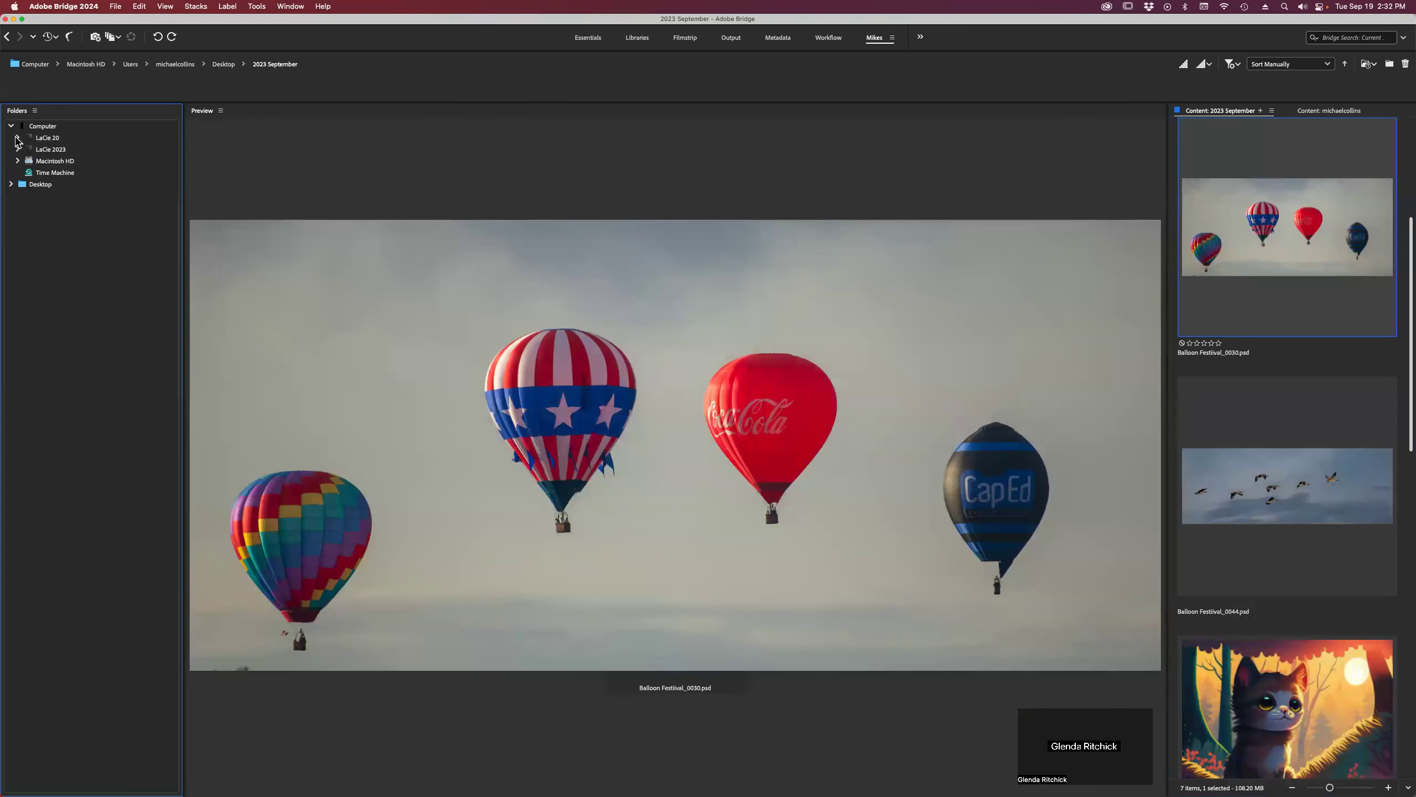
pyautogui.click(17, 139)
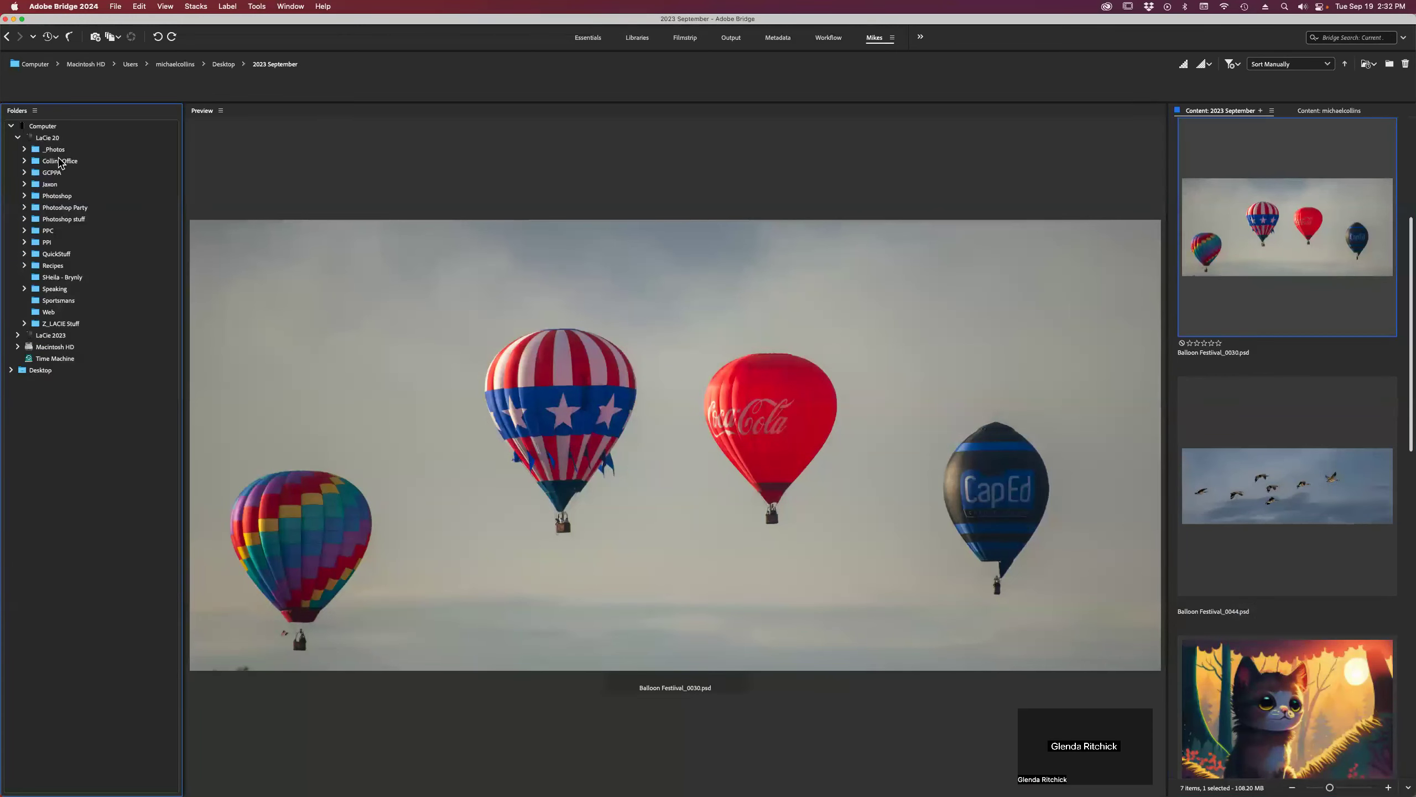
pyautogui.click(55, 150)
pyautogui.click(23, 149)
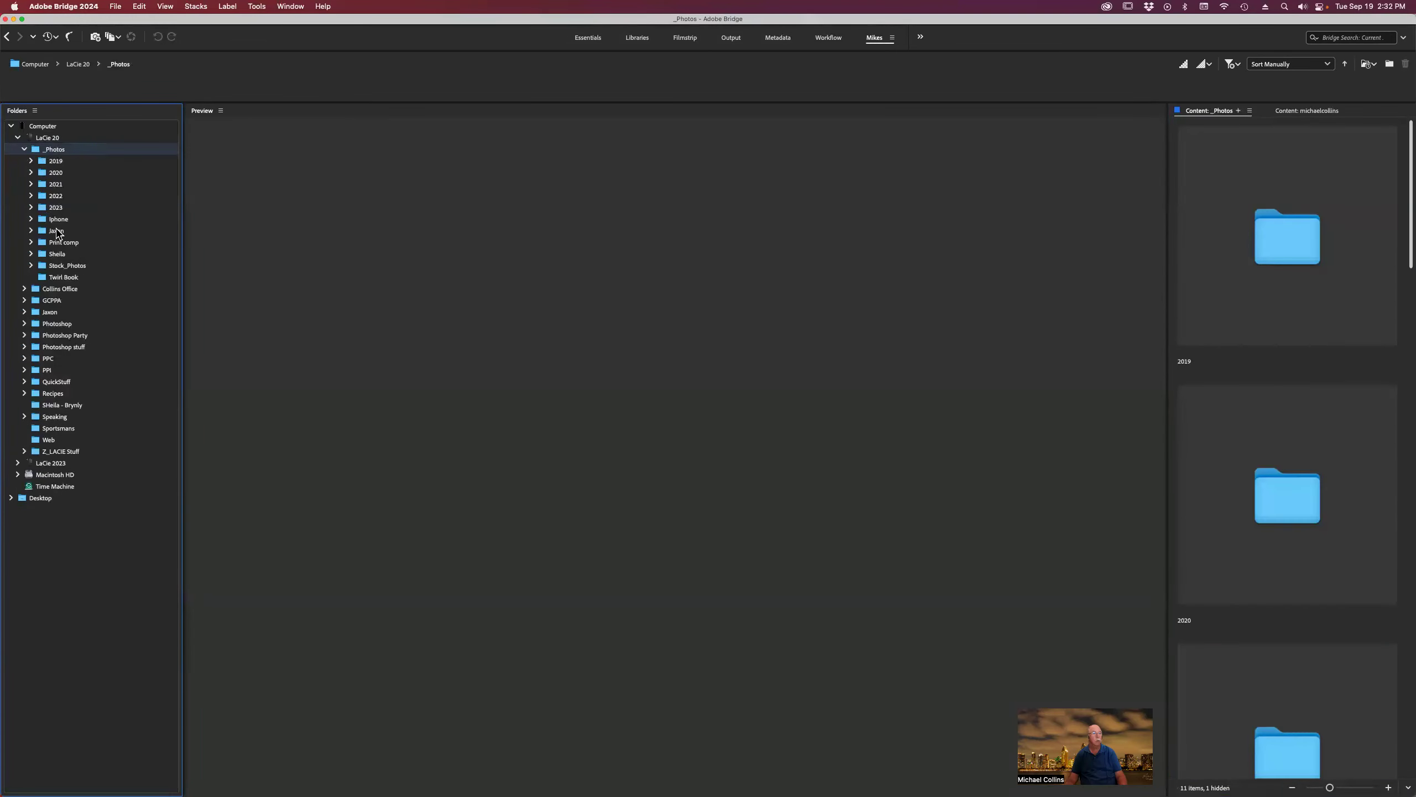
pyautogui.click(58, 209)
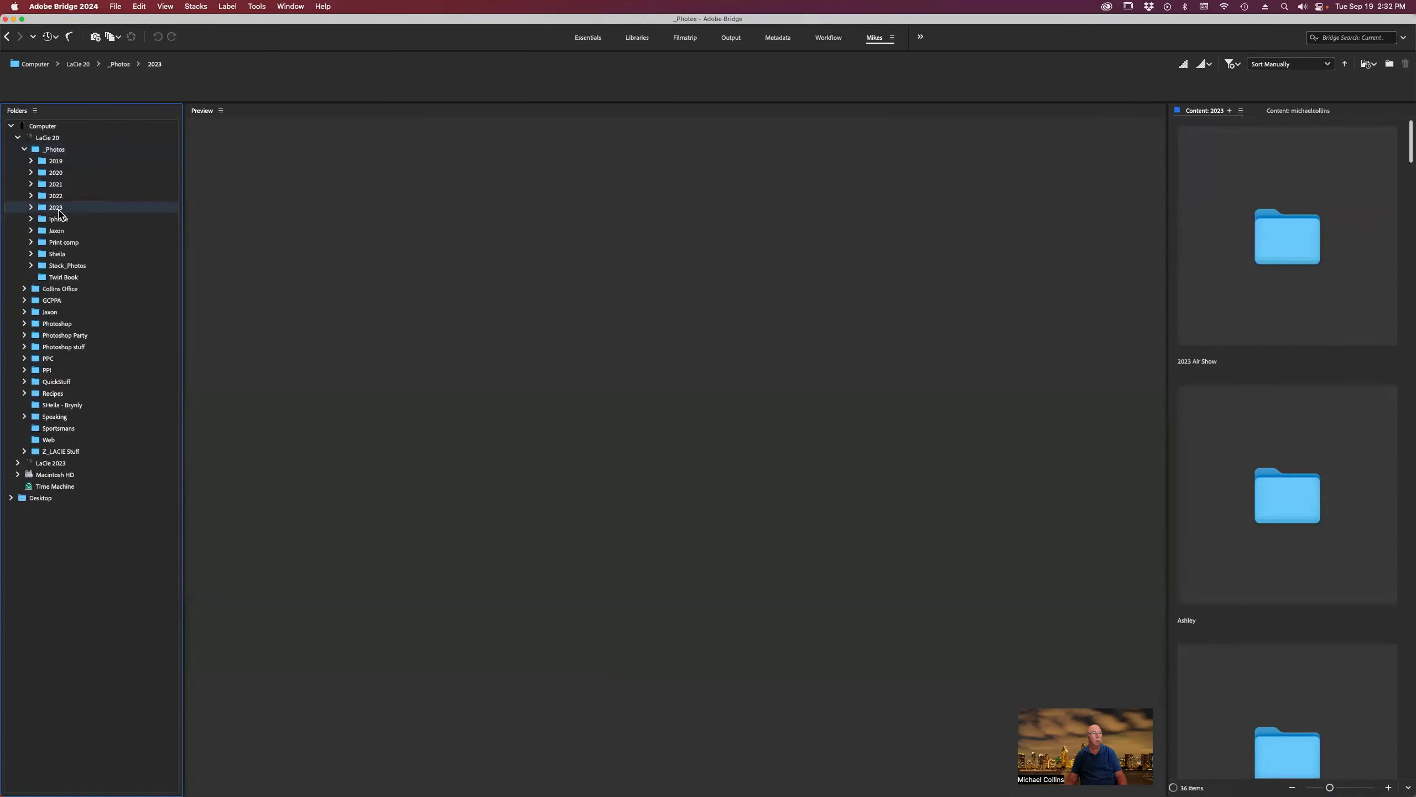
pyautogui.click(30, 209)
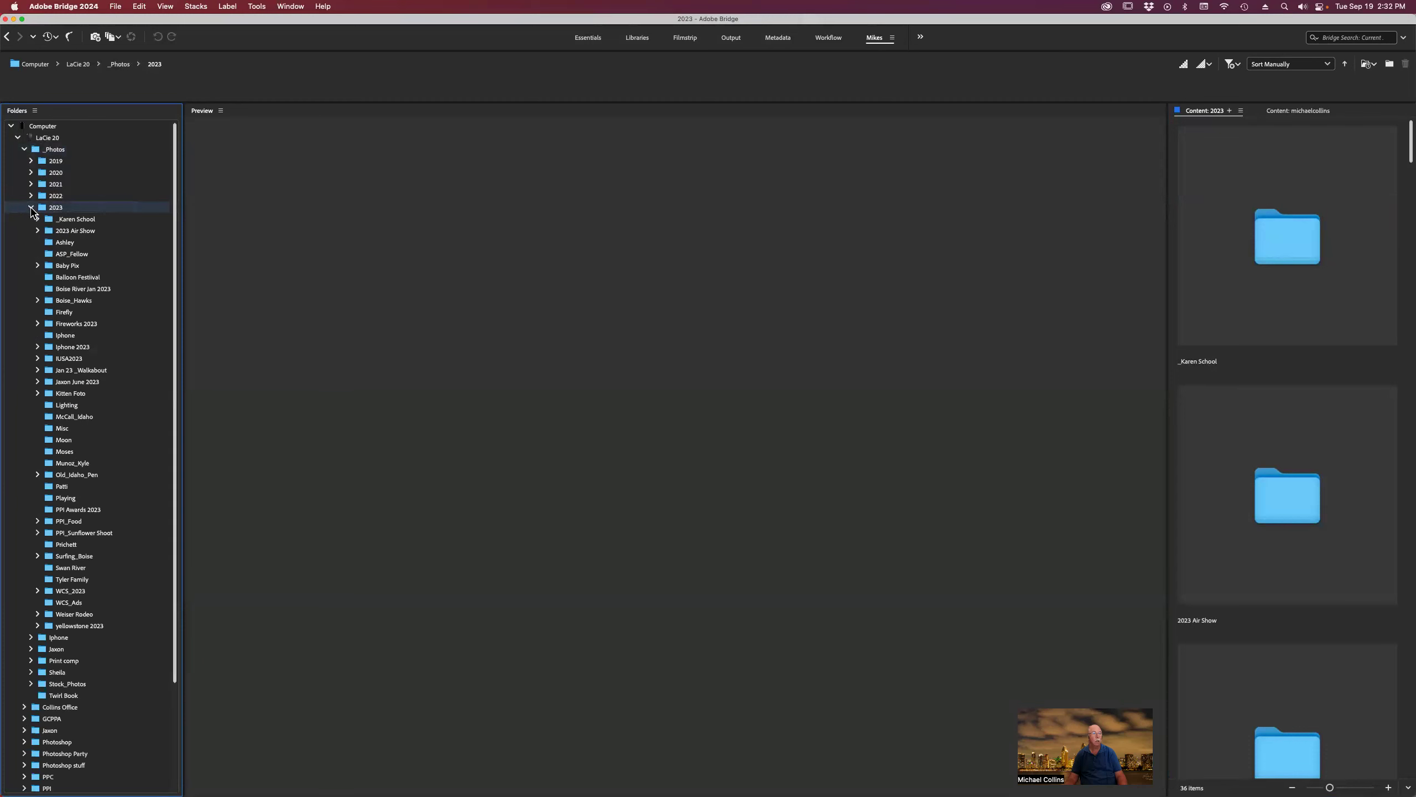
pyautogui.click(91, 279)
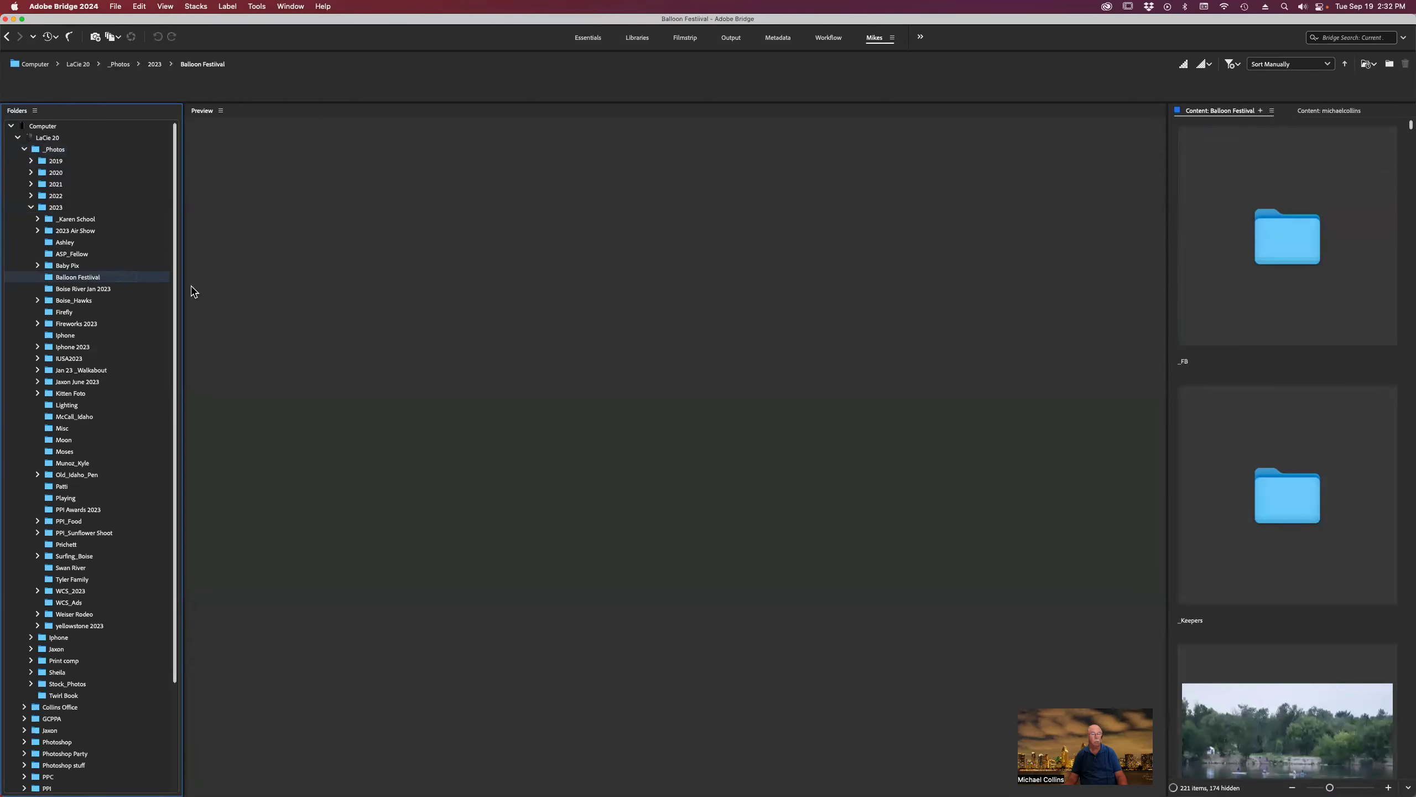
# Open the _Keepers folder and preview Balloon Festival_0025 and Balloon Festival_0028
pyautogui.doubleClick(1290, 477)
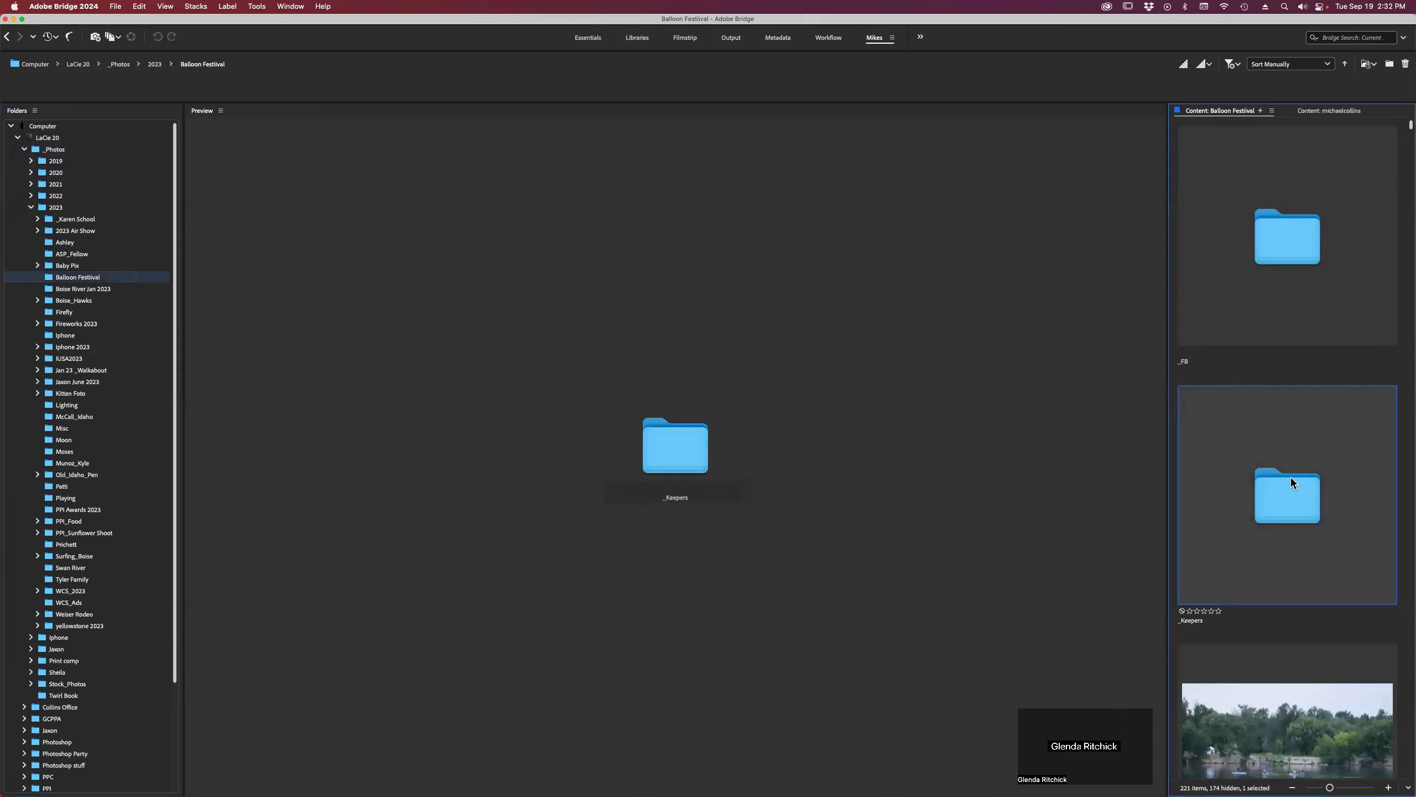
pyautogui.scroll(-3, 1288, 479)
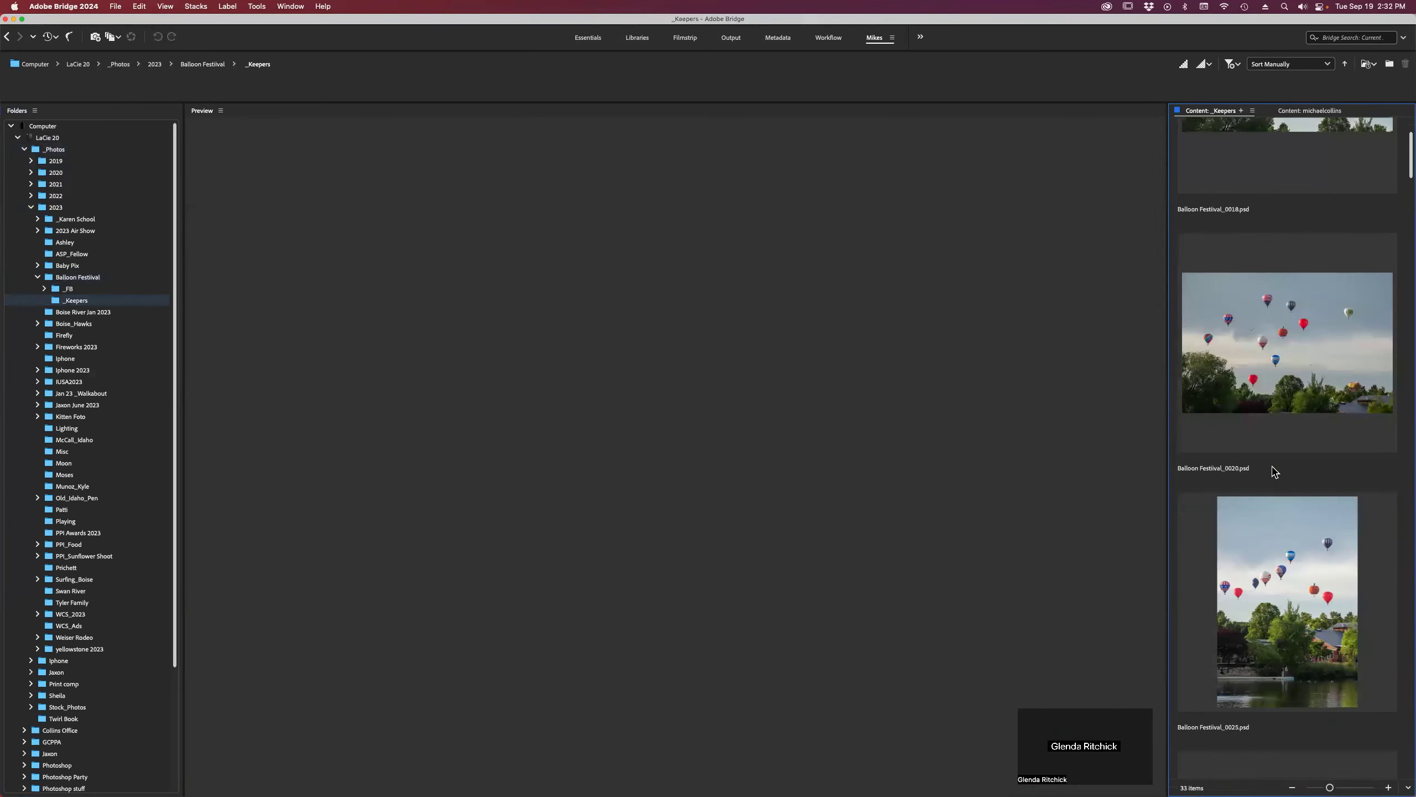
pyautogui.click(1278, 505)
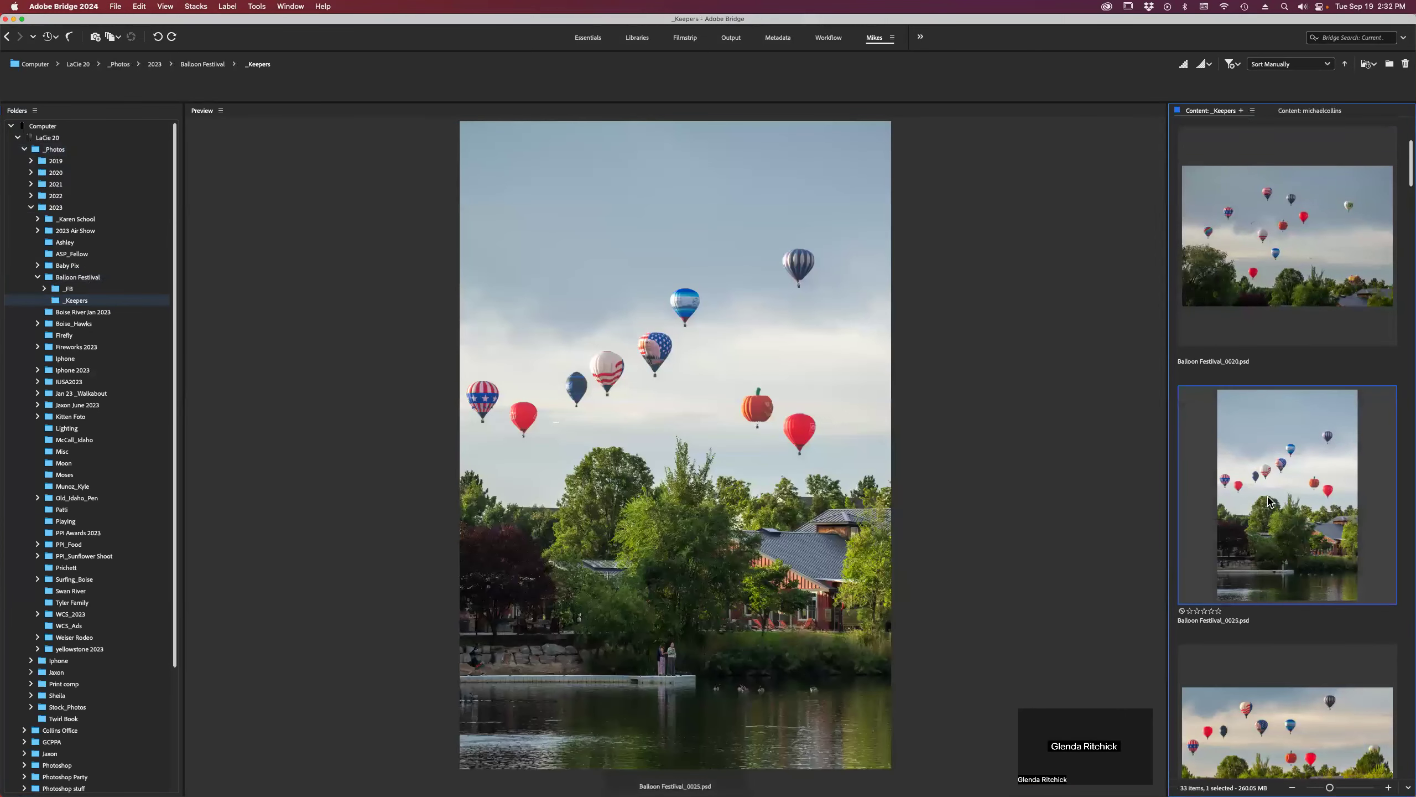
pyautogui.scroll(-3, 1274, 575)
pyautogui.click(1272, 568)
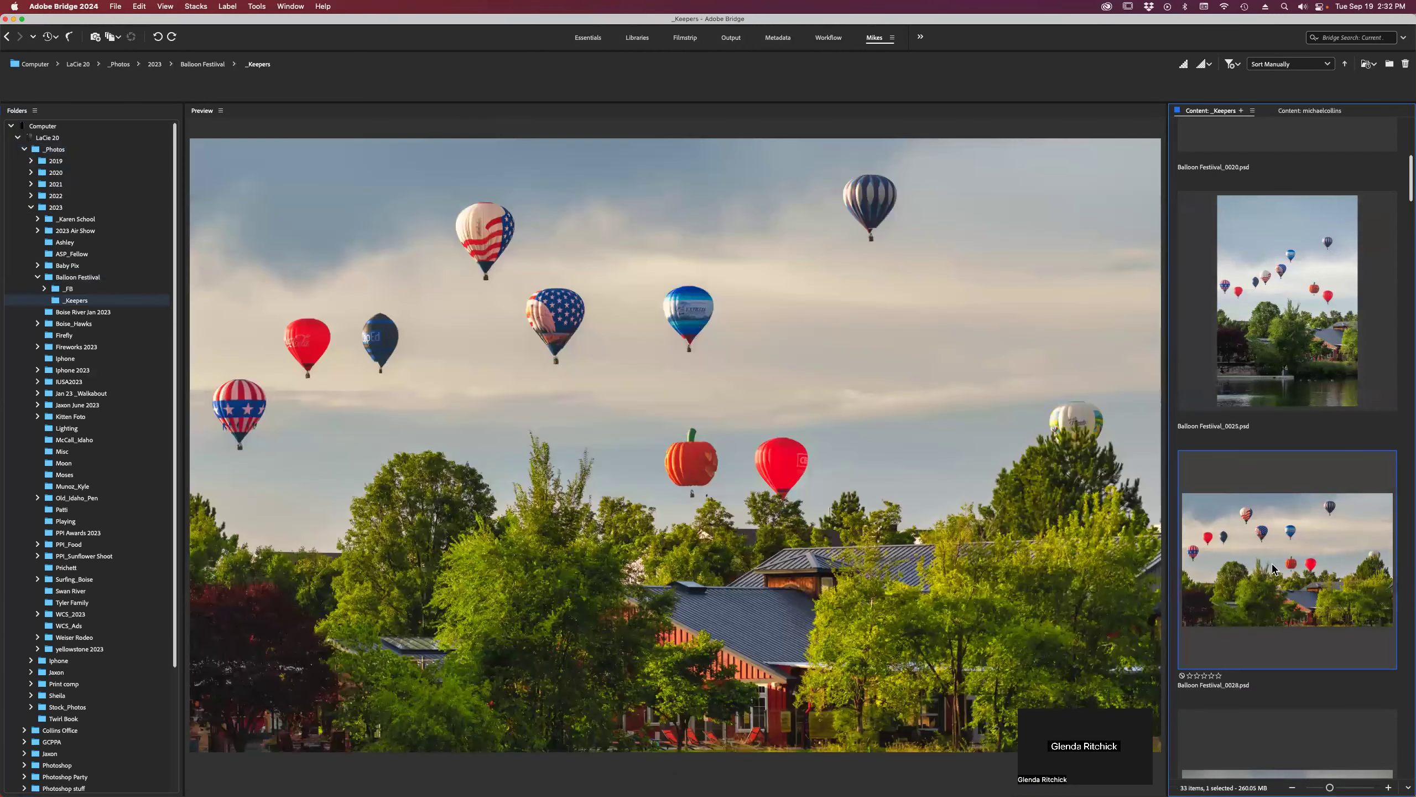
# Find the bridge-and-kayak lake photo, Balloon Festival_0095, and open it in Photoshop
pyautogui.scroll(-10, 1273, 564)
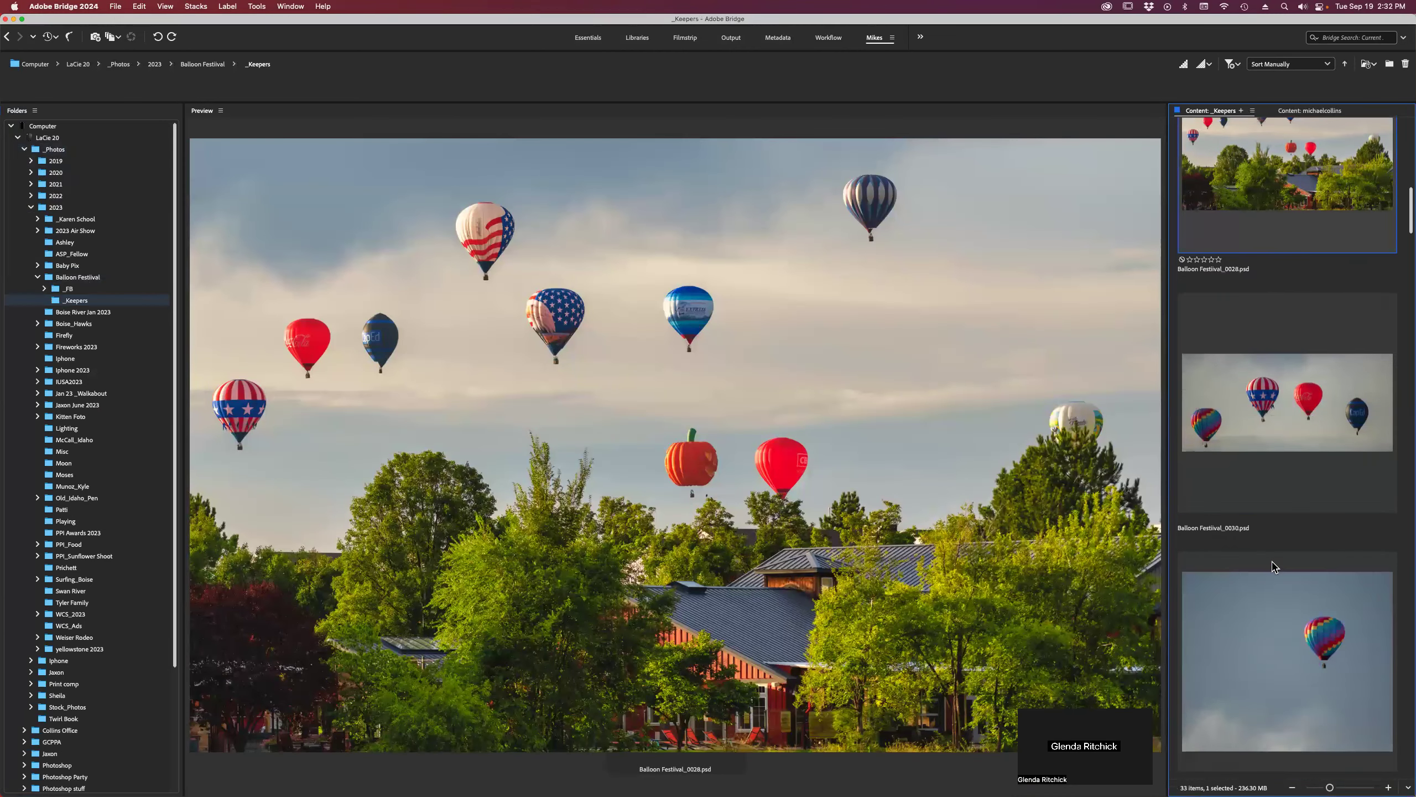
pyautogui.scroll(-3, 1273, 561)
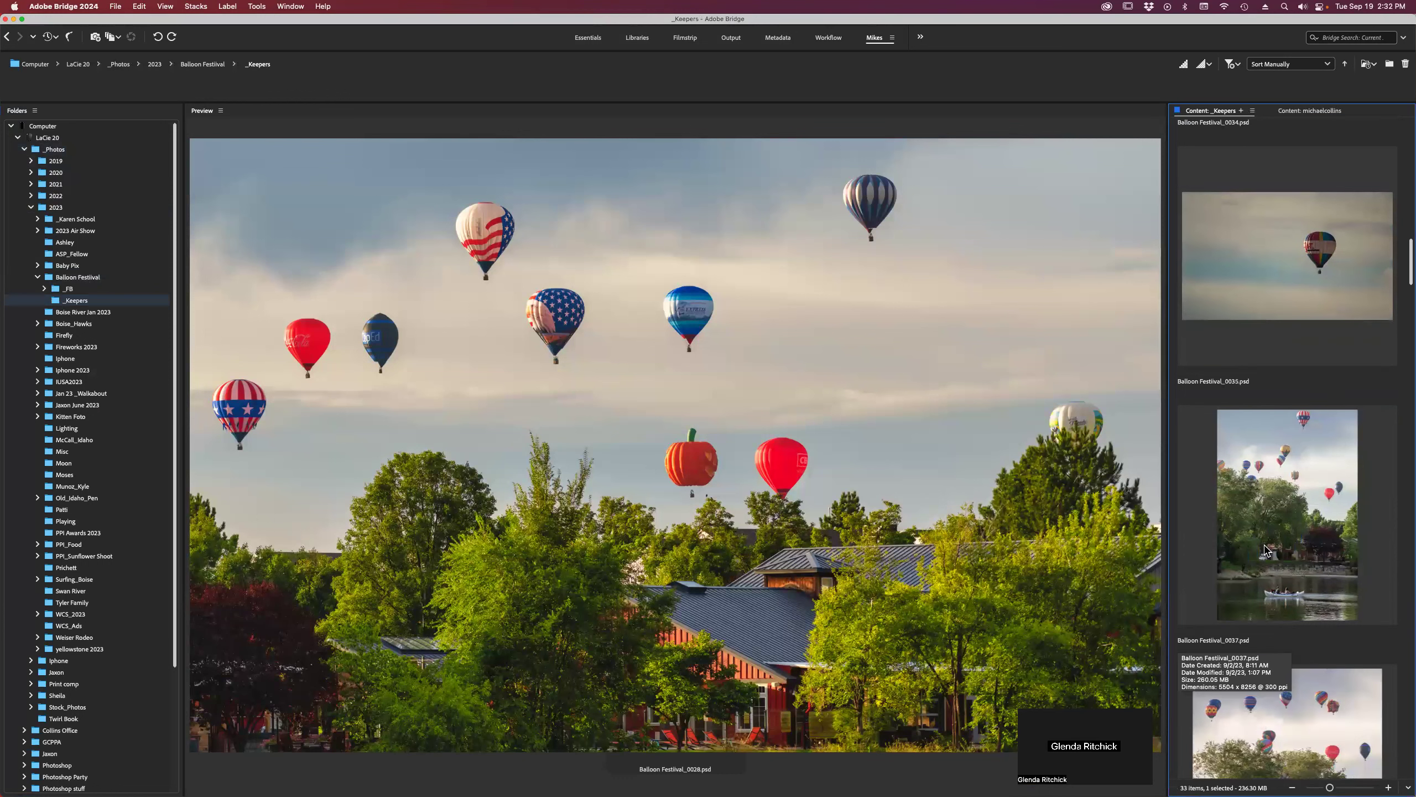
pyautogui.scroll(-2, 1265, 539)
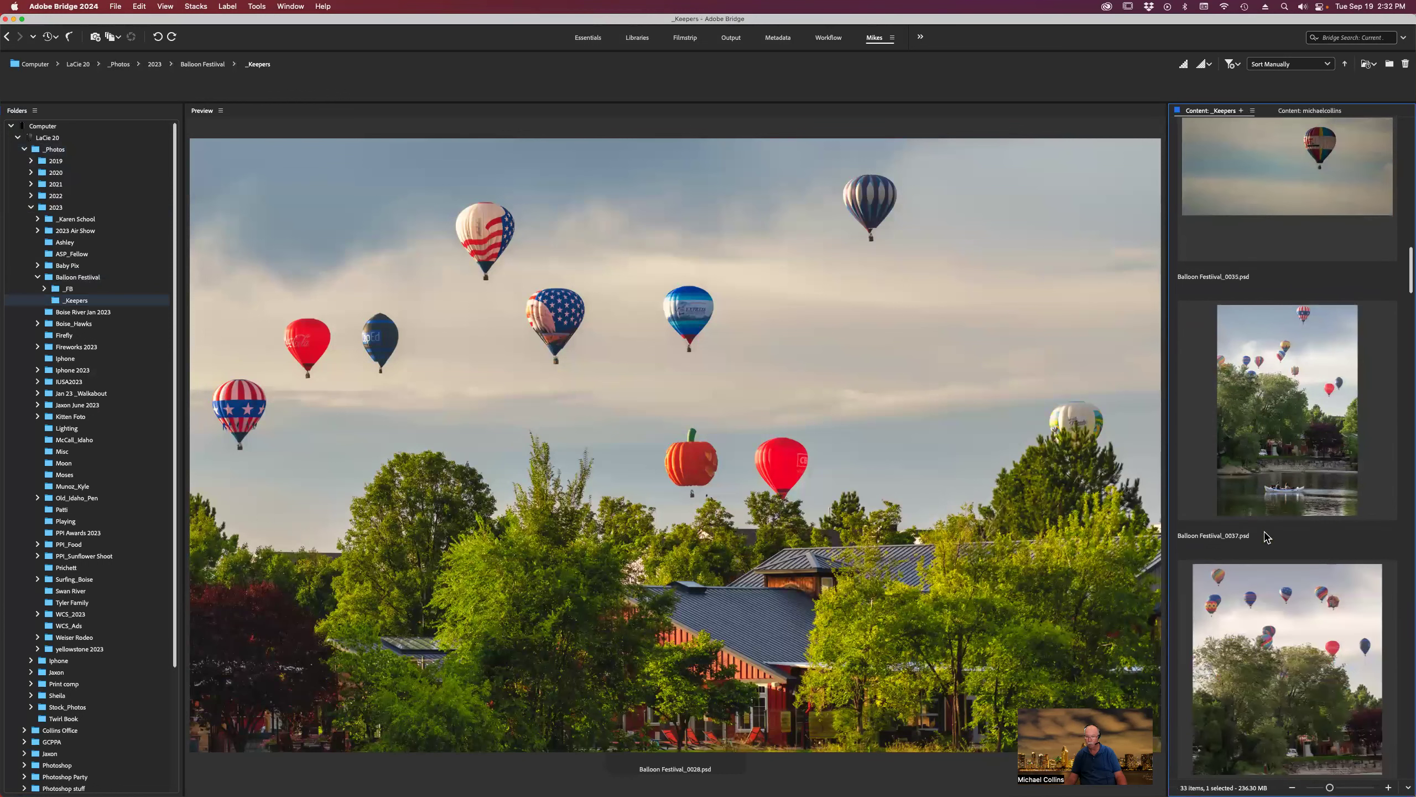
pyautogui.scroll(-6, 1265, 537)
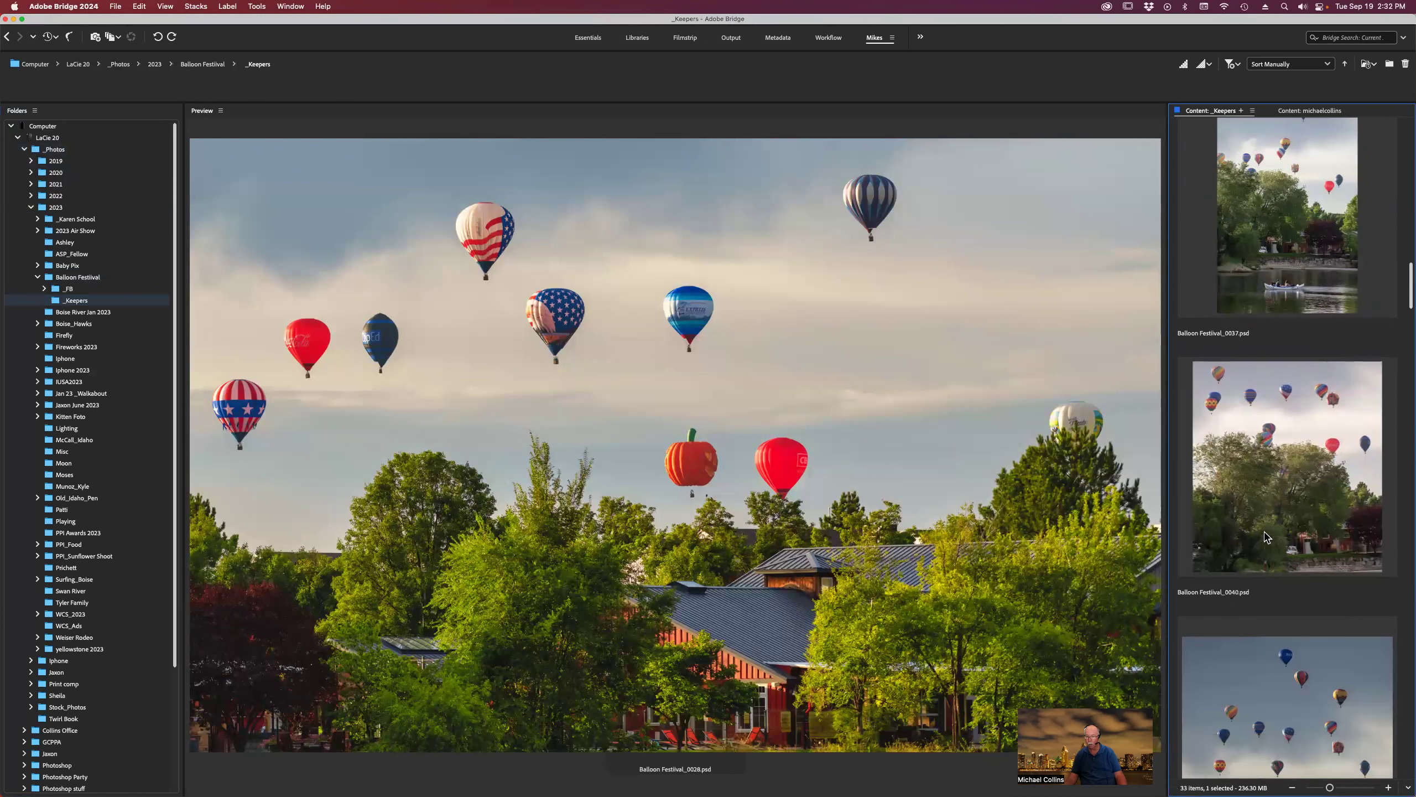
pyautogui.scroll(-12, 1265, 537)
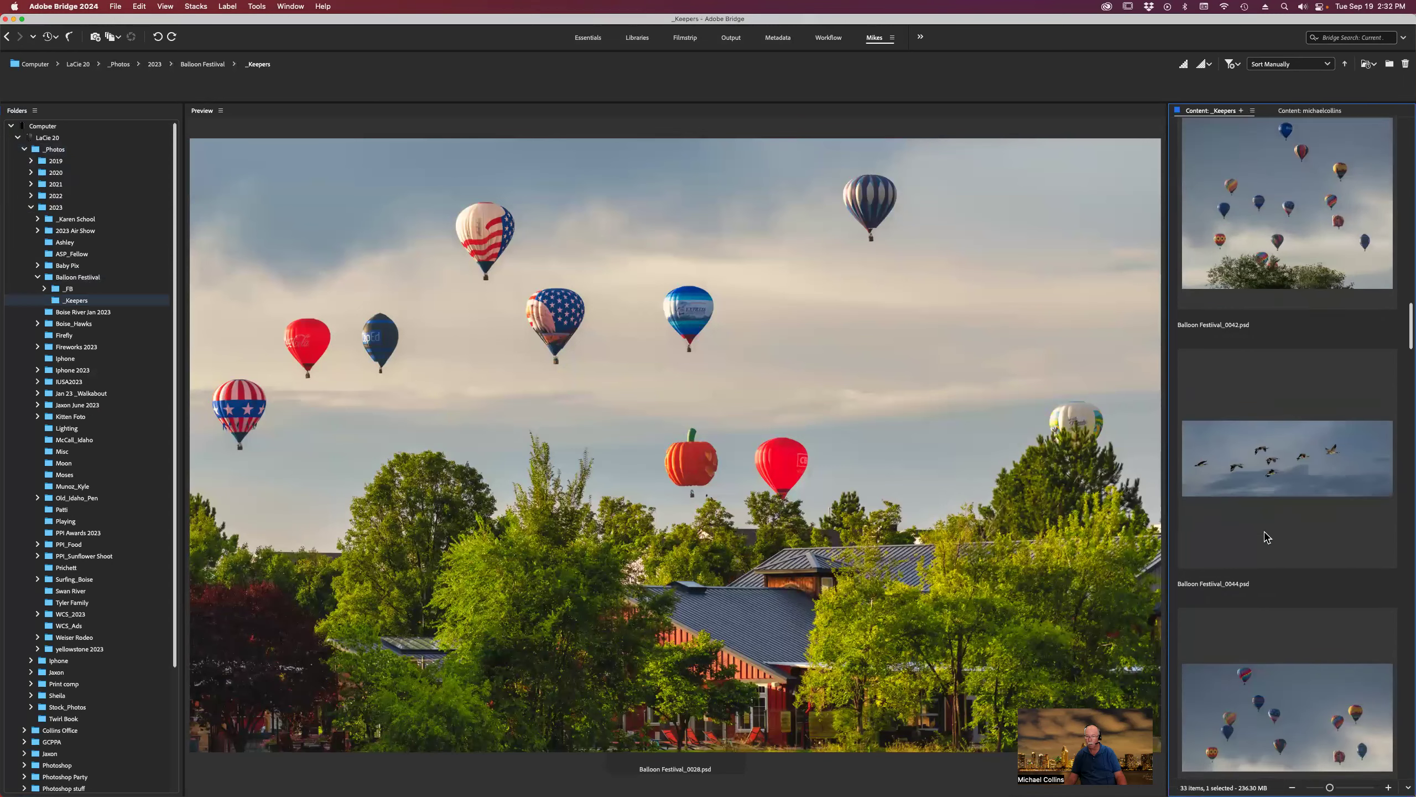
pyautogui.scroll(-12, 1265, 536)
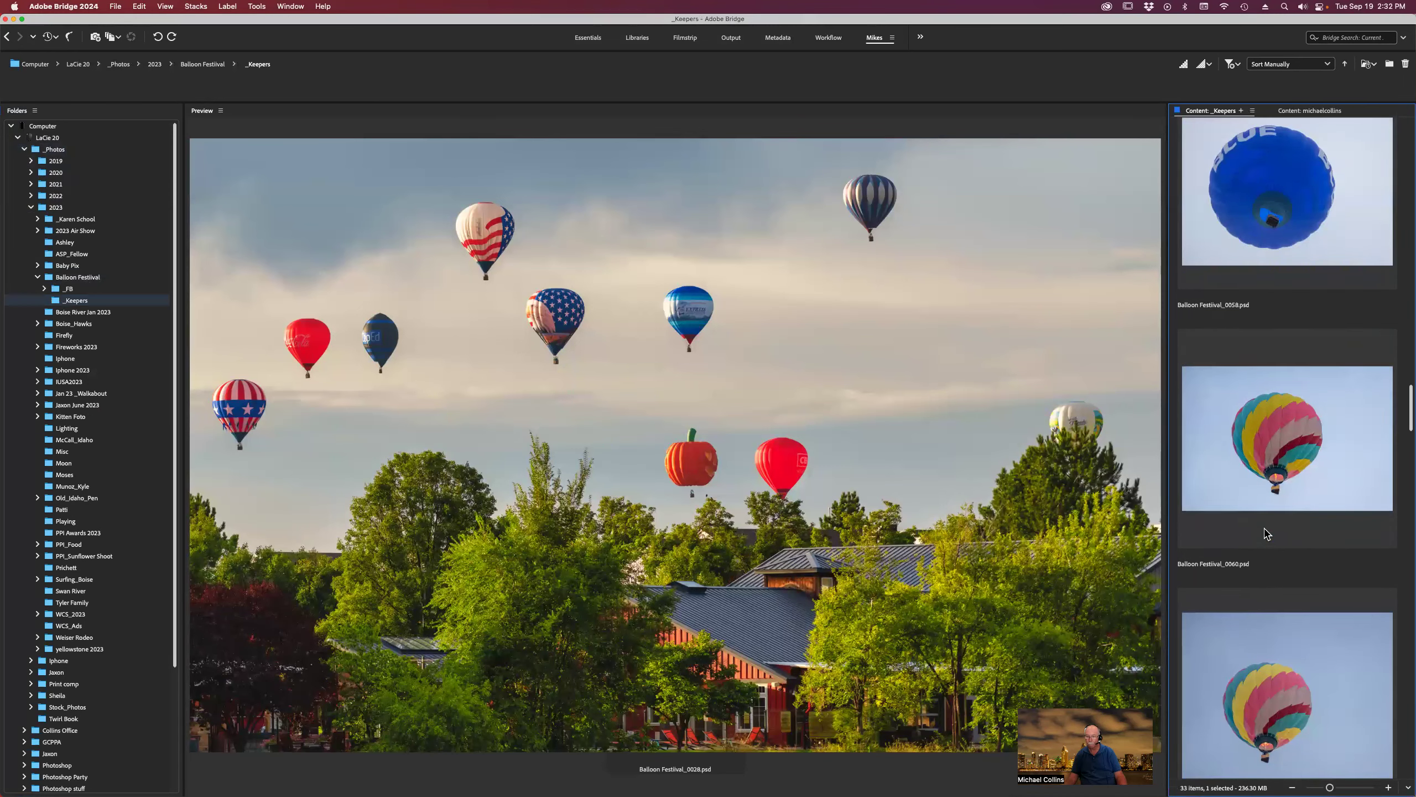
pyautogui.scroll(-2, 1265, 537)
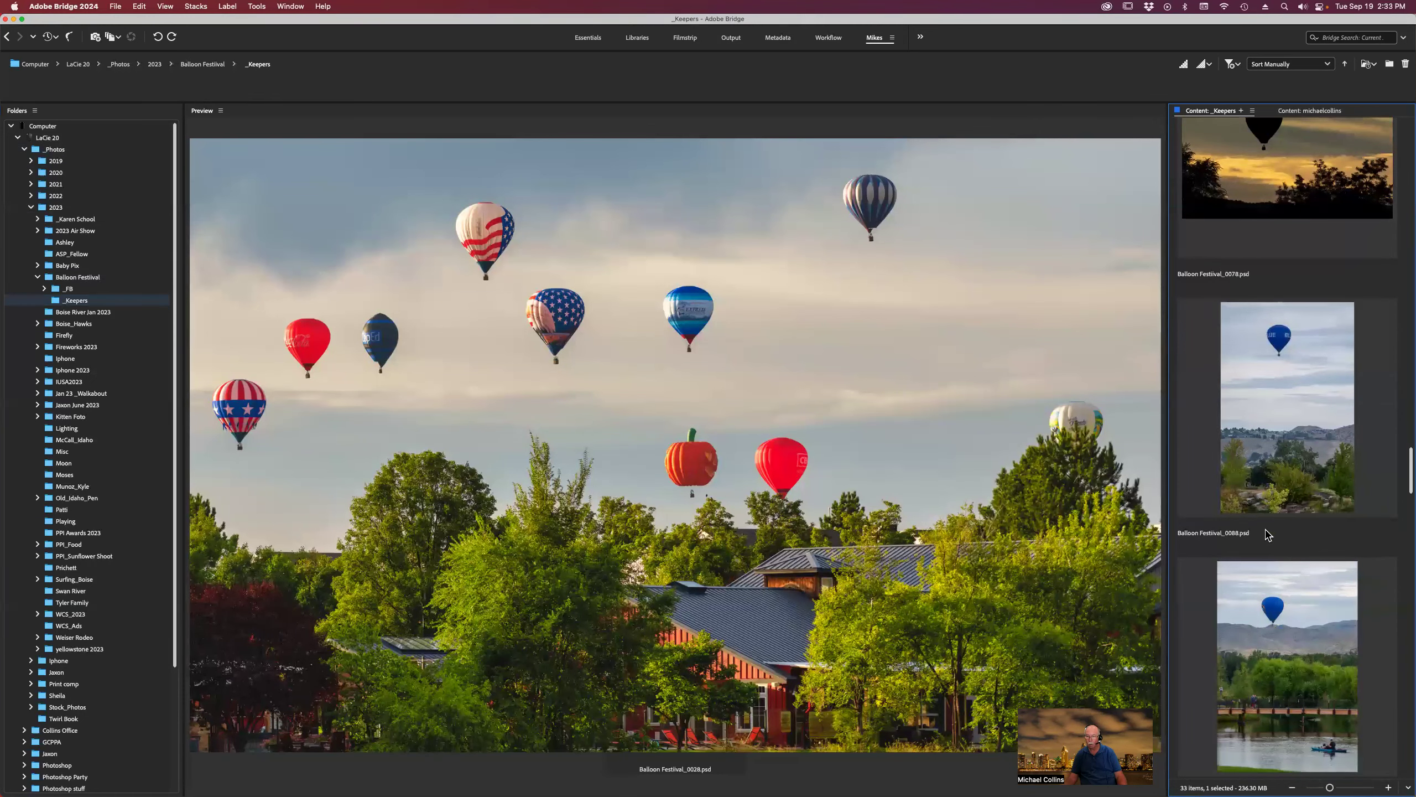
pyautogui.click(1283, 653)
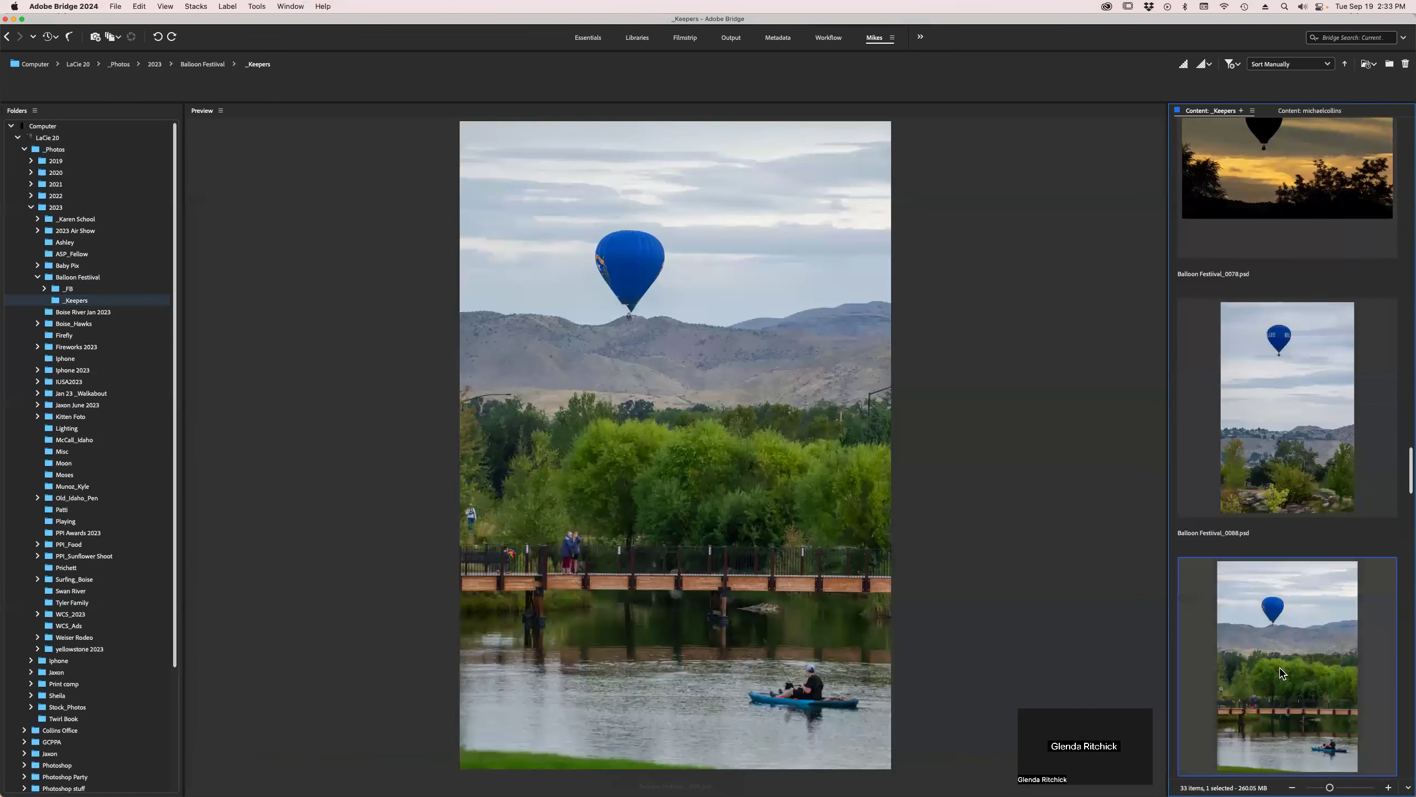
pyautogui.doubleClick(1277, 661)
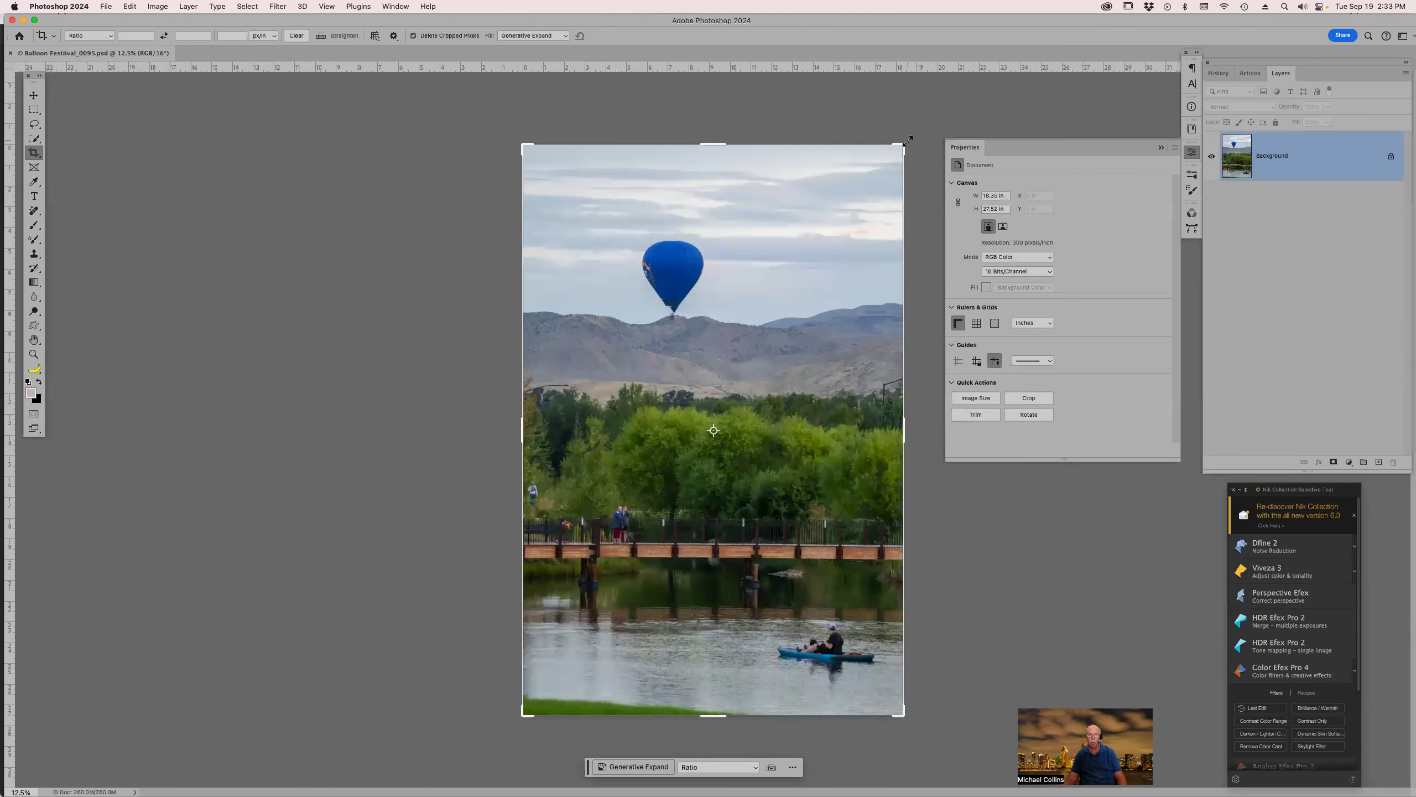
# Extend the crop past both sides of Balloon Festival_0095 and run Generative Expand, which returns error 408
pyautogui.moveTo(900, 147); pyautogui.dragTo(965, 91)
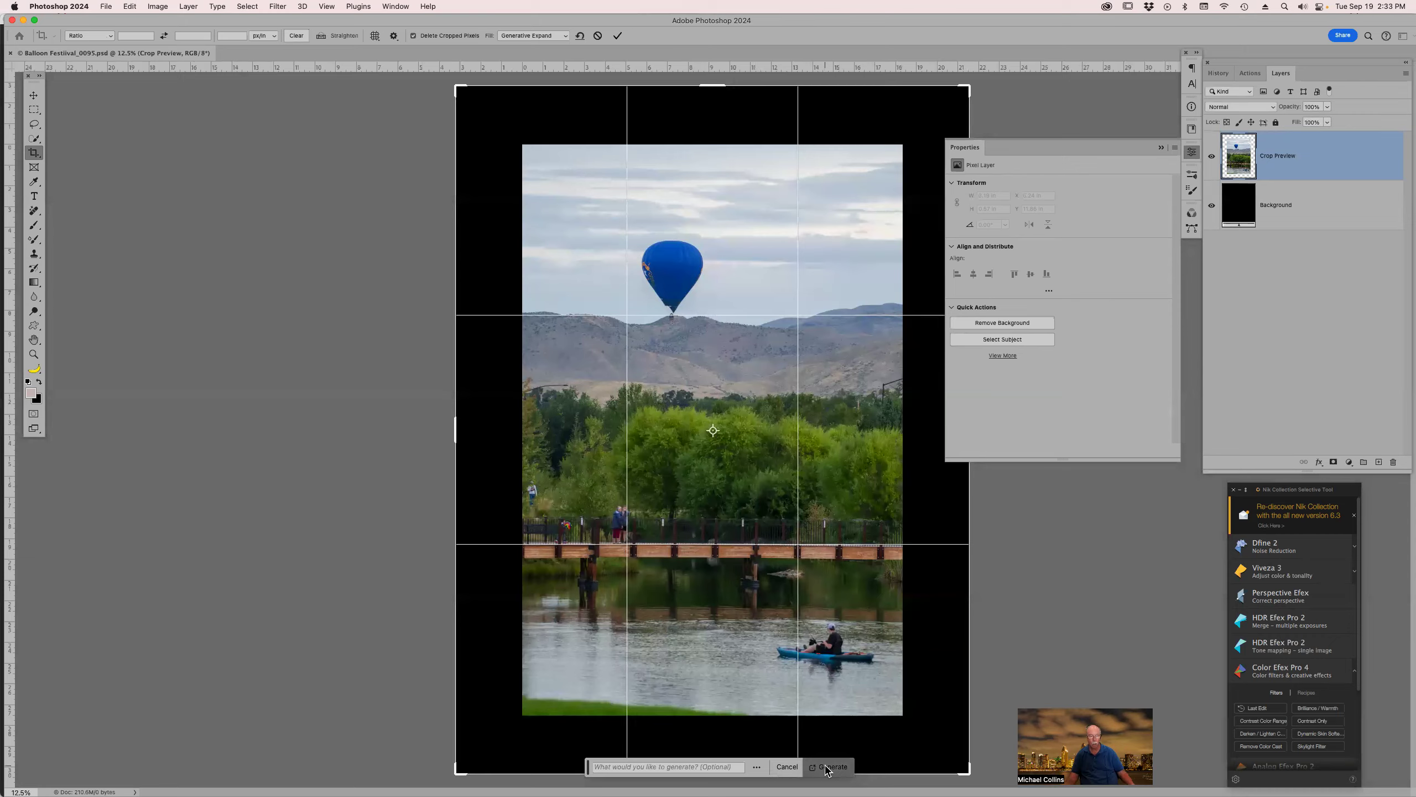
pyautogui.click(787, 767)
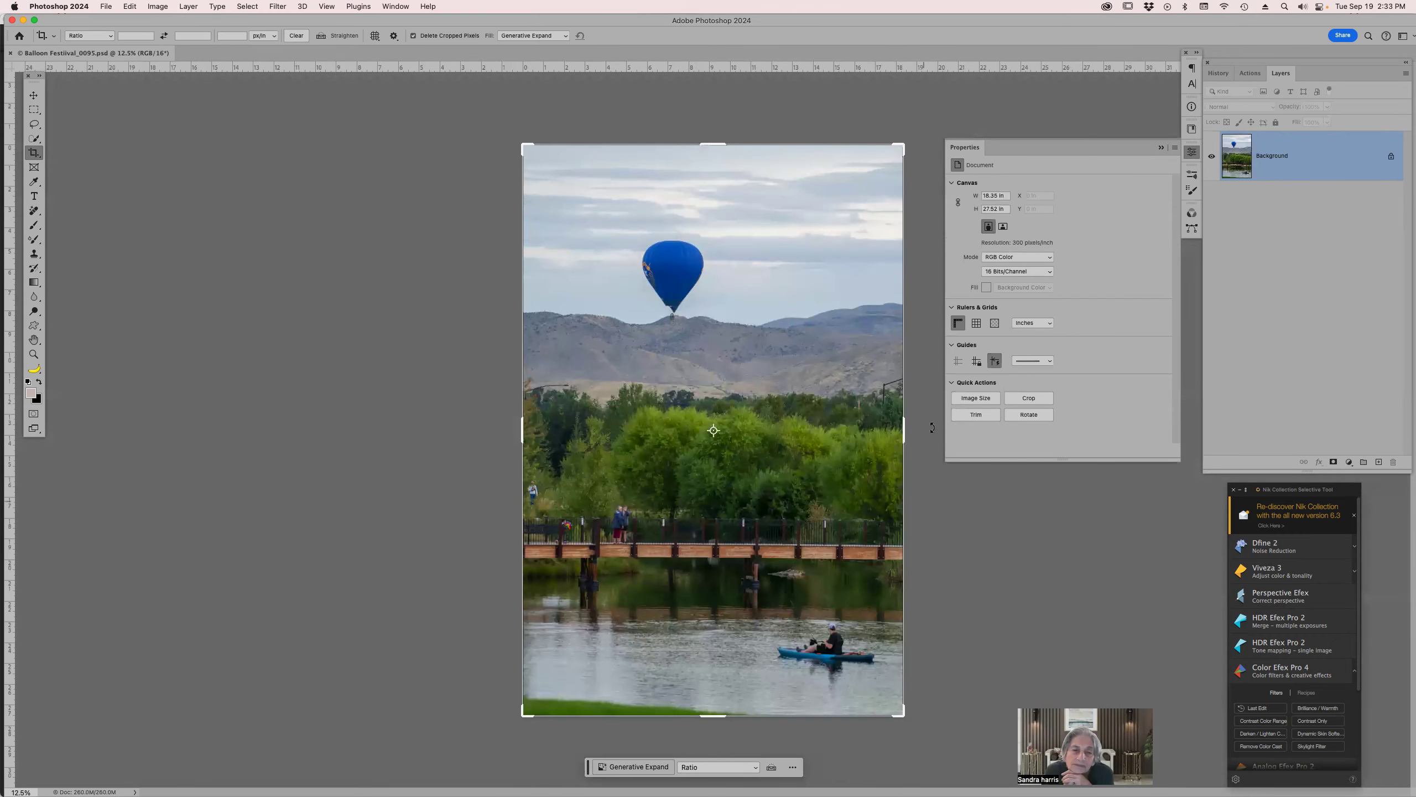
pyautogui.moveTo(903, 429); pyautogui.dragTo(1004, 433)
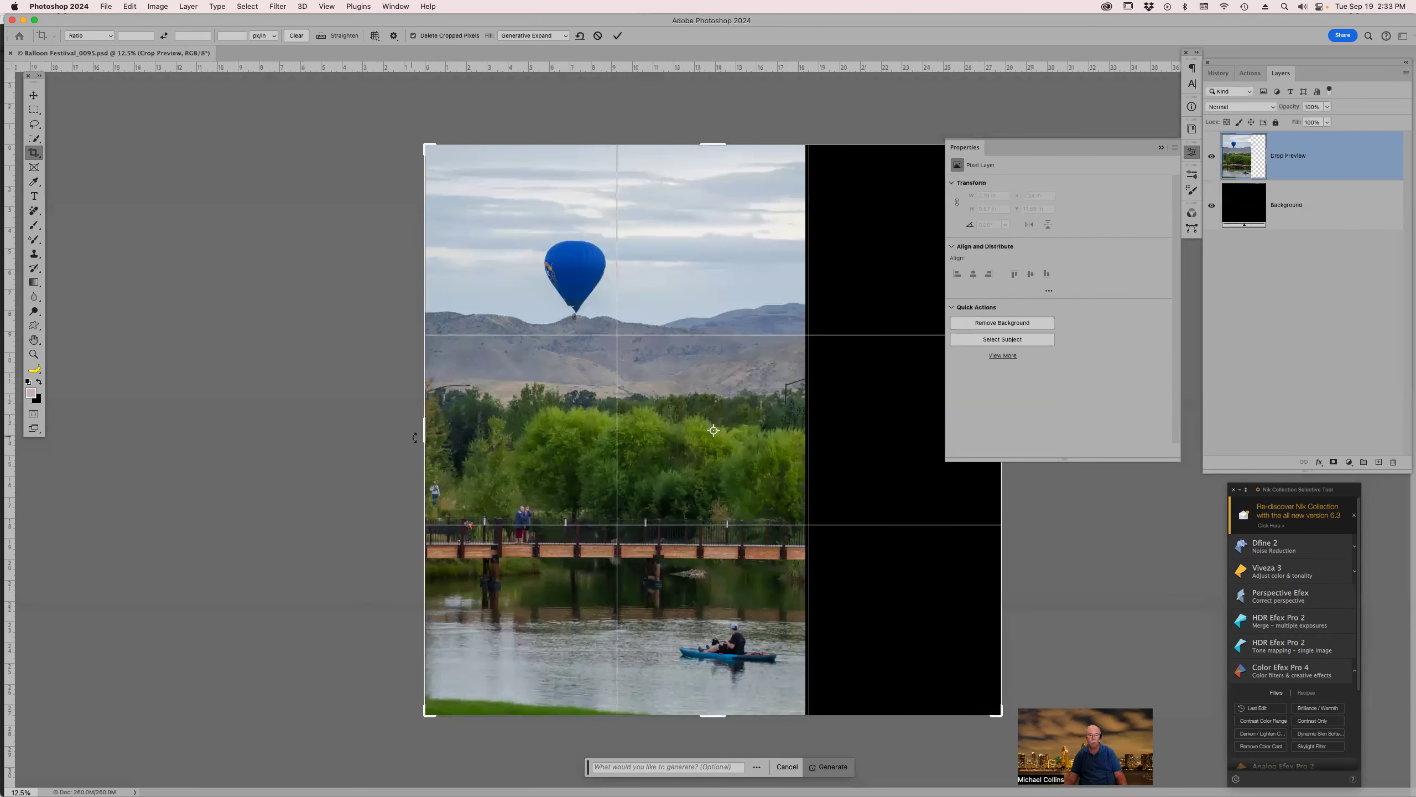
pyautogui.moveTo(421, 428); pyautogui.dragTo(340, 430)
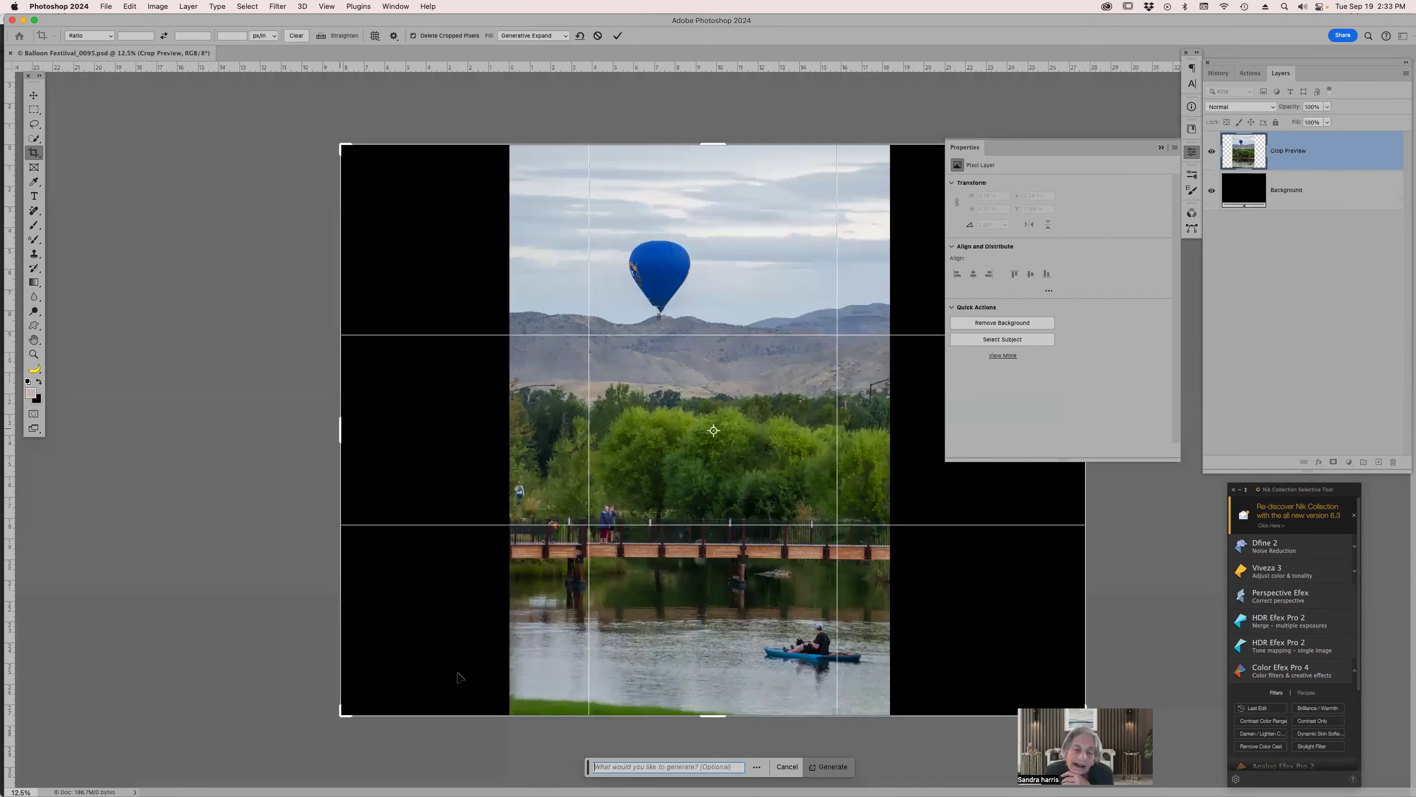
pyautogui.click(829, 768)
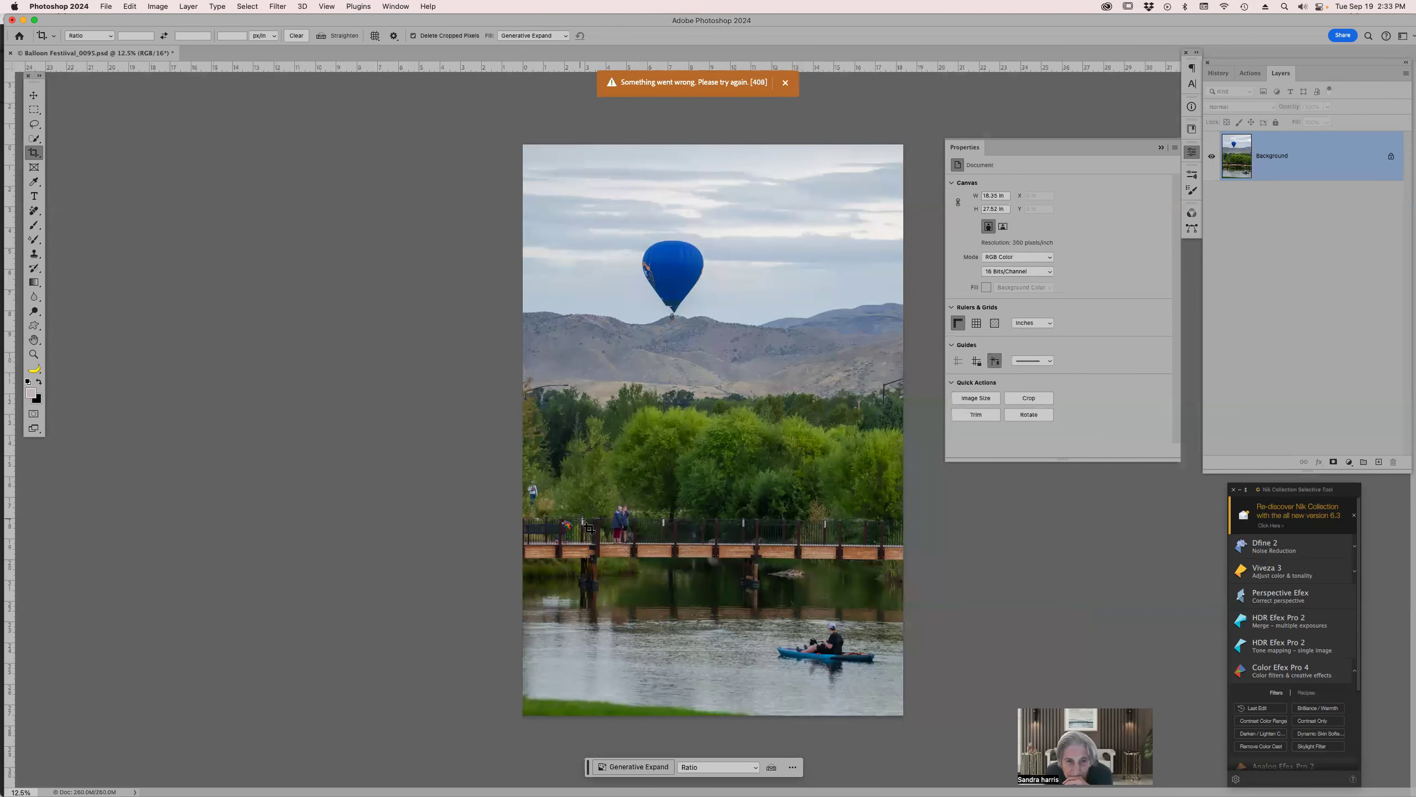
# Crop wider on left and right with Fill on Generative Expand and generate the new sides
pyautogui.click(633, 540)
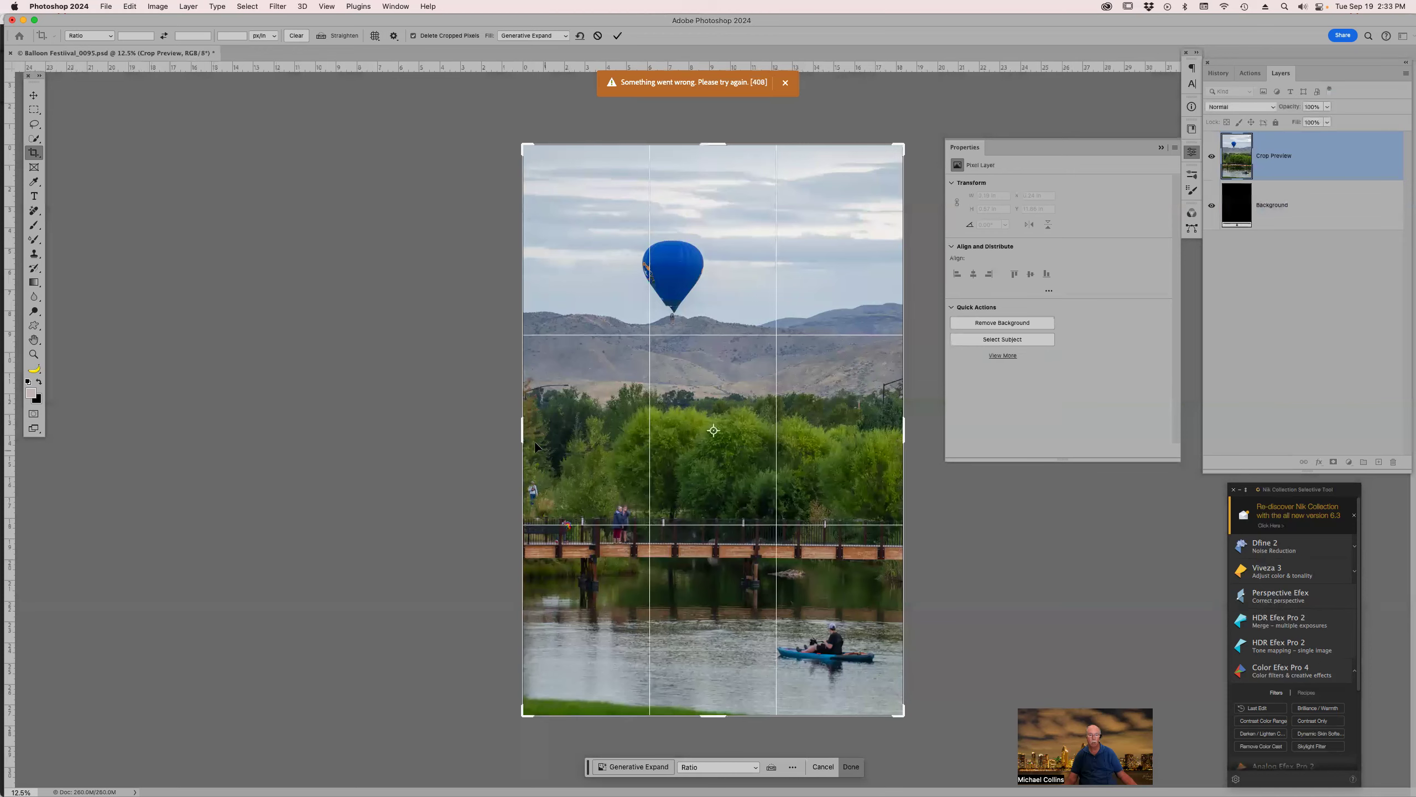
pyautogui.moveTo(522, 431); pyautogui.dragTo(438, 429)
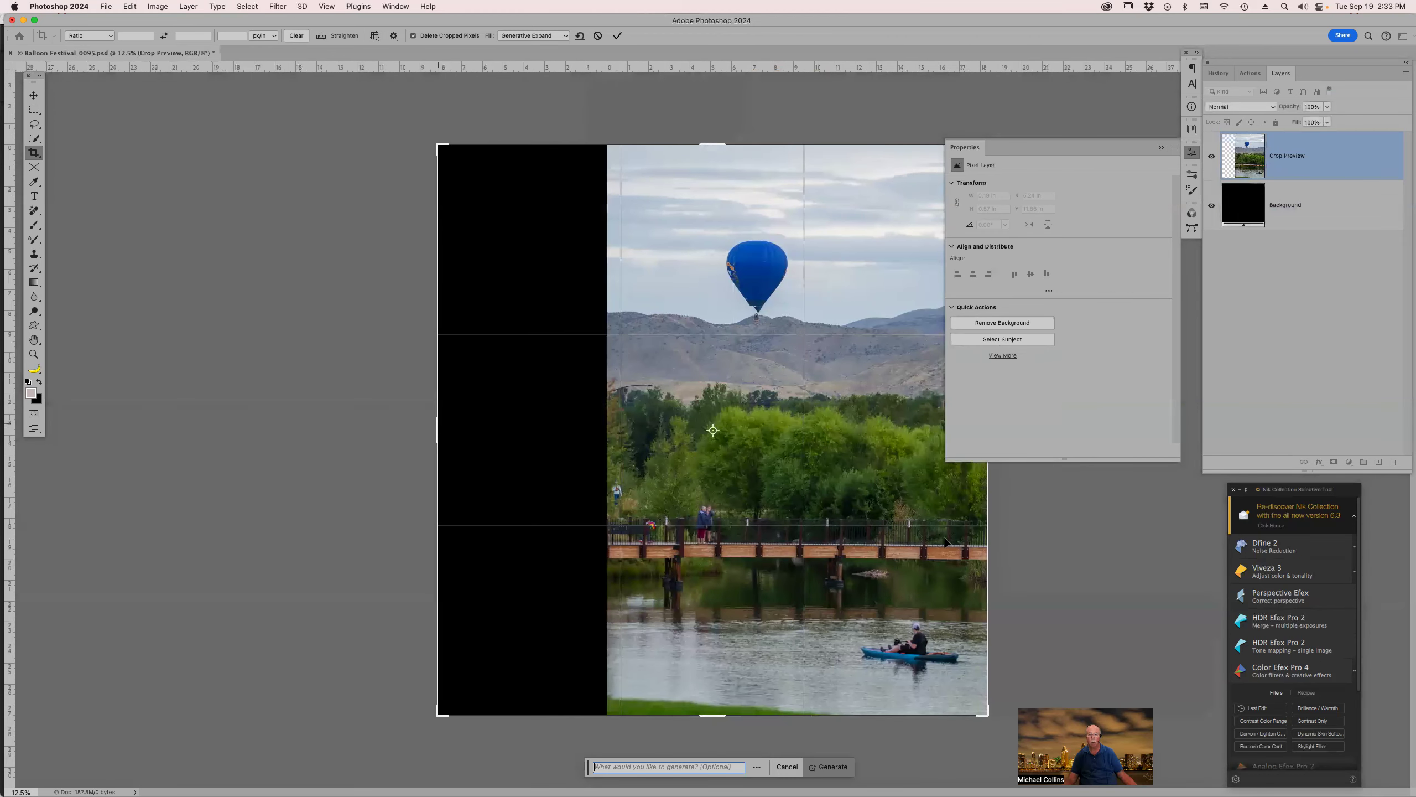
pyautogui.moveTo(992, 555); pyautogui.dragTo(1038, 550)
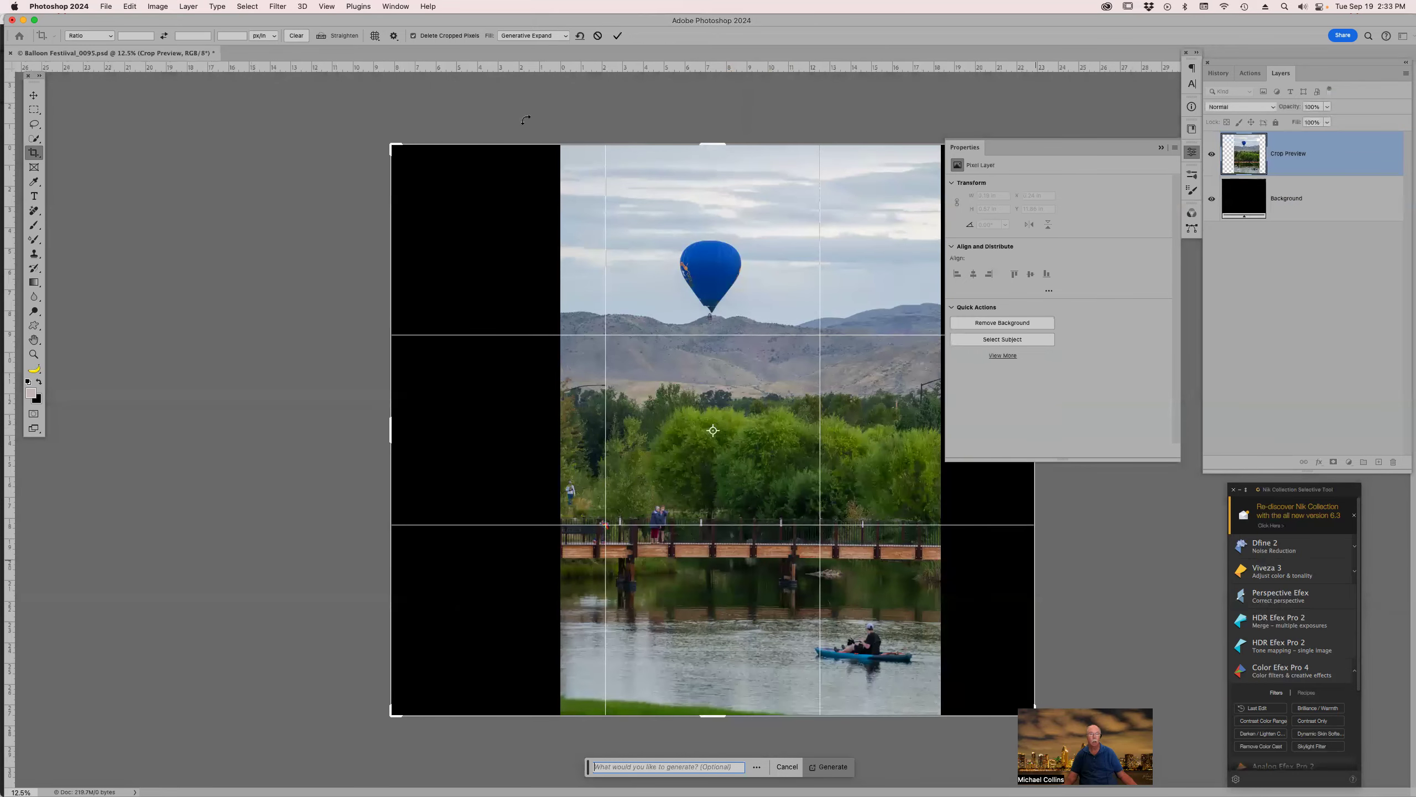
pyautogui.click(530, 37)
pyautogui.click(827, 769)
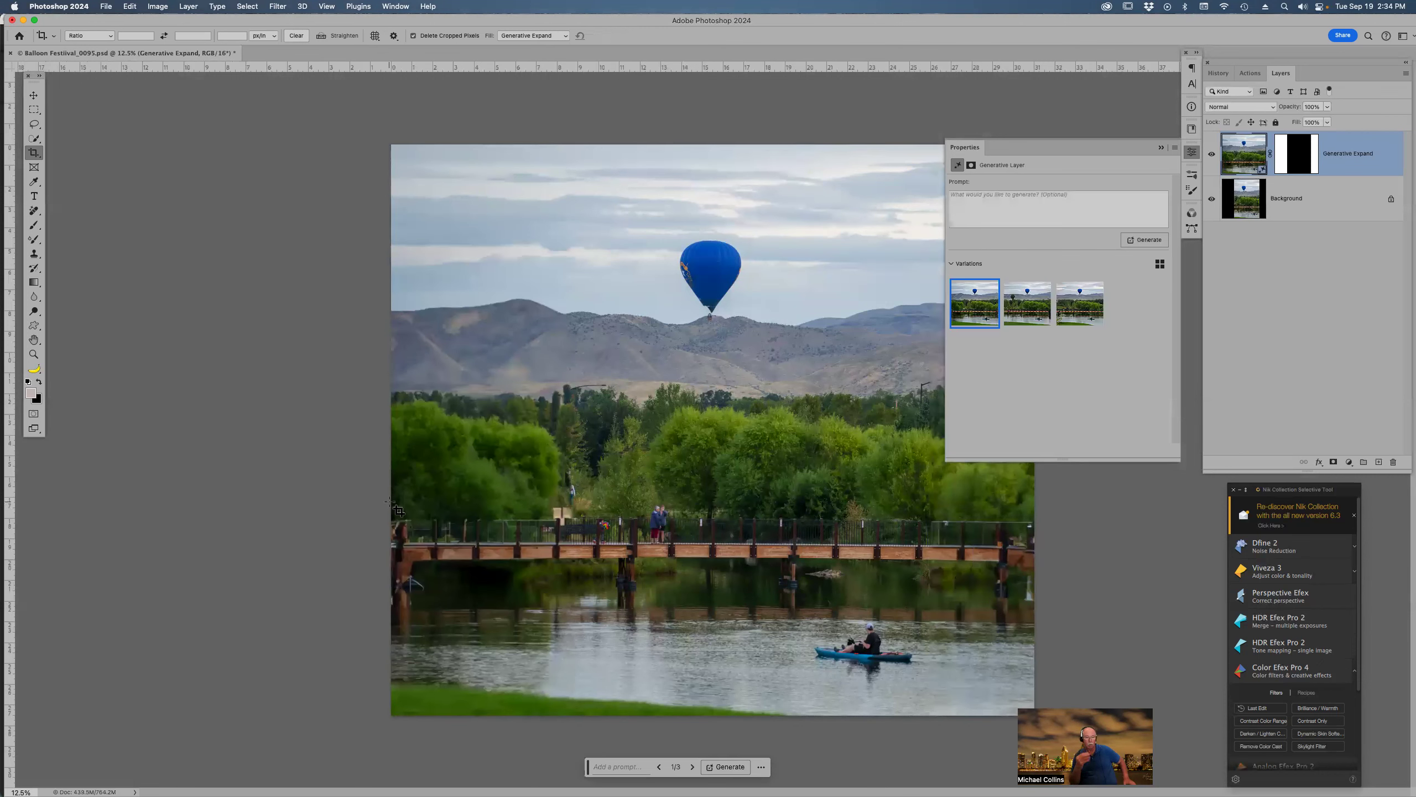
# Zoom out, close the Properties panel, and toggle the Generative Expand layer off and on to compare
pyautogui.press('super+minus')
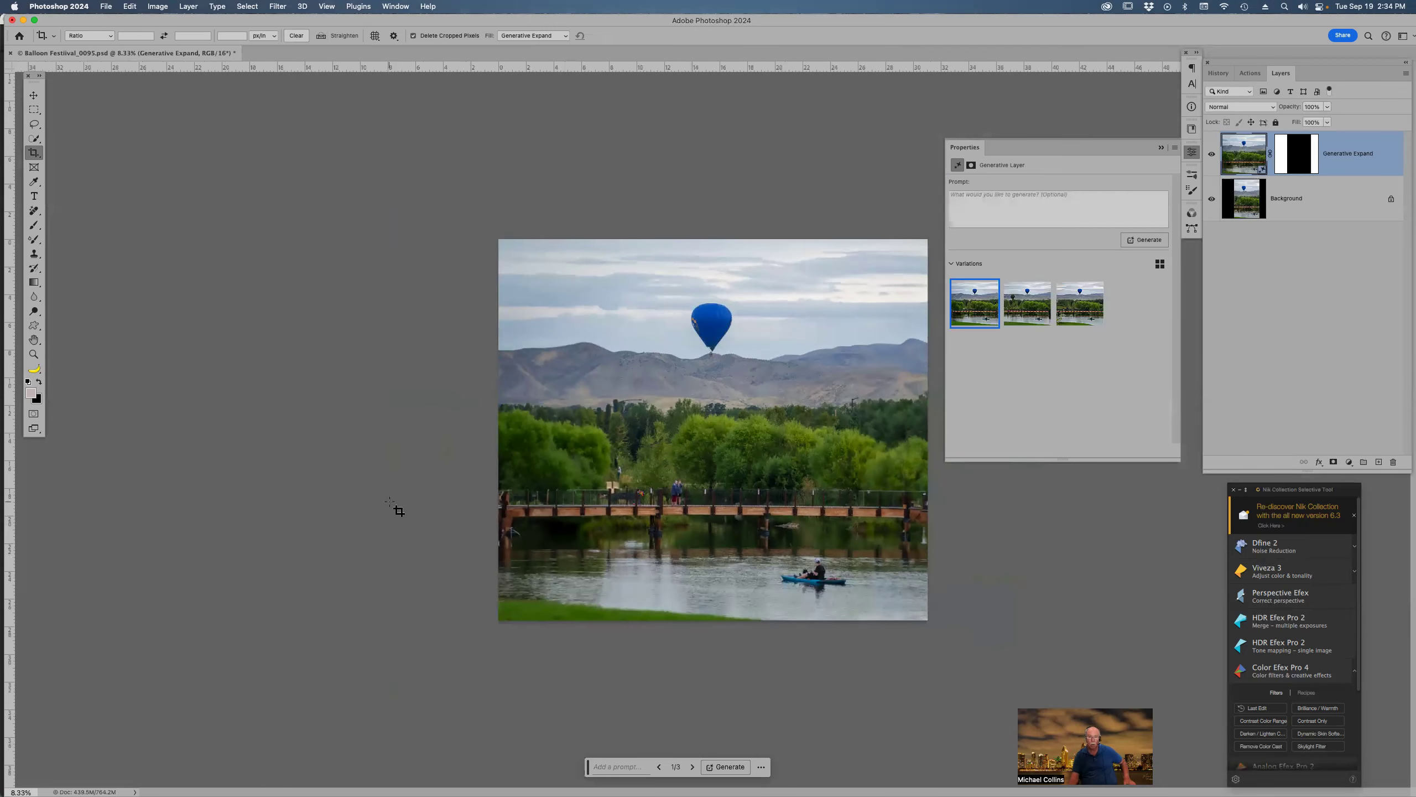
pyautogui.click(1161, 146)
pyautogui.keyDown('alt'); pyautogui.click(1212, 199); pyautogui.keyUp('alt')
pyautogui.keyDown('alt'); pyautogui.click(1212, 200); pyautogui.keyUp('alt')
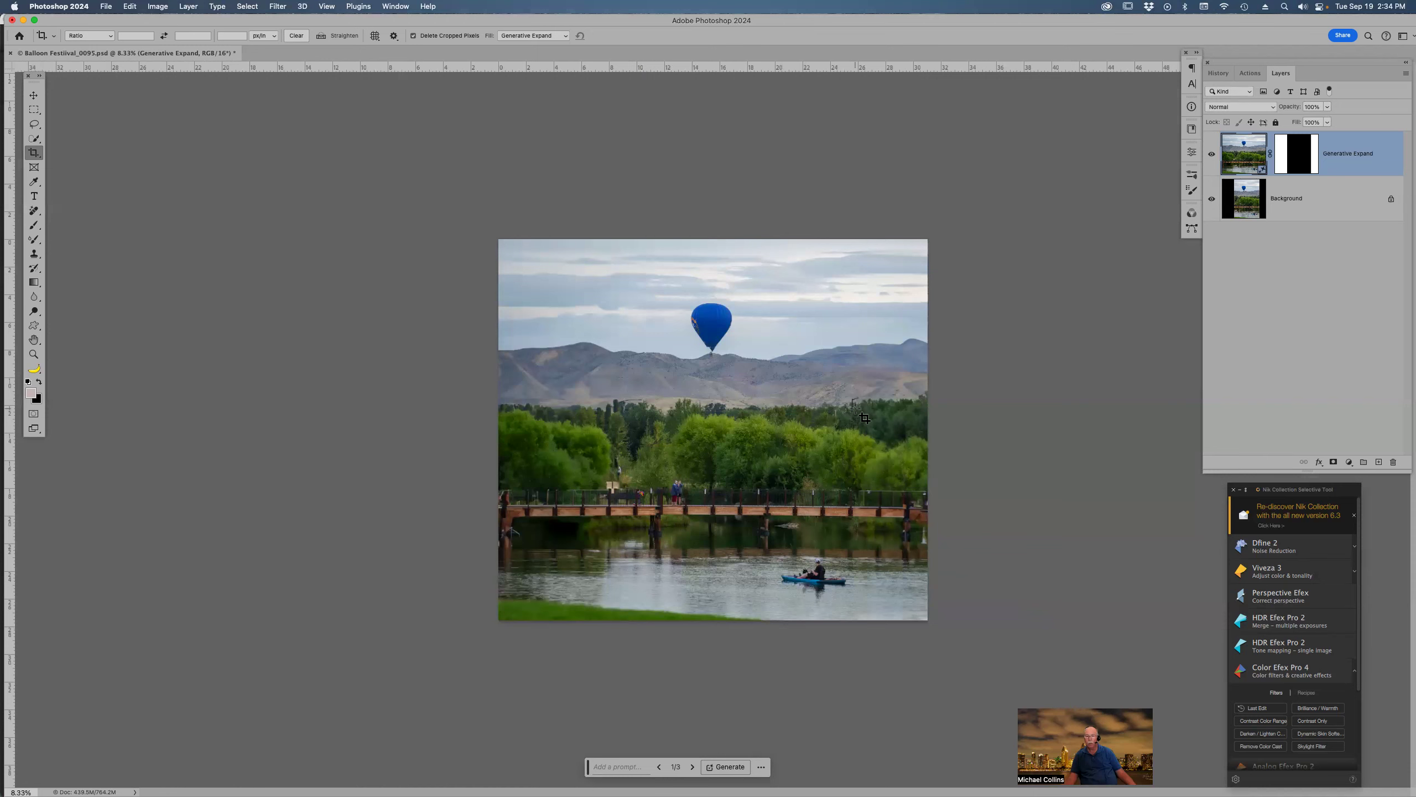
# Zoom in on the generated trees and the people on the footbridge
pyautogui.press('z')
pyautogui.moveTo(861, 331); pyautogui.dragTo(989, 534)
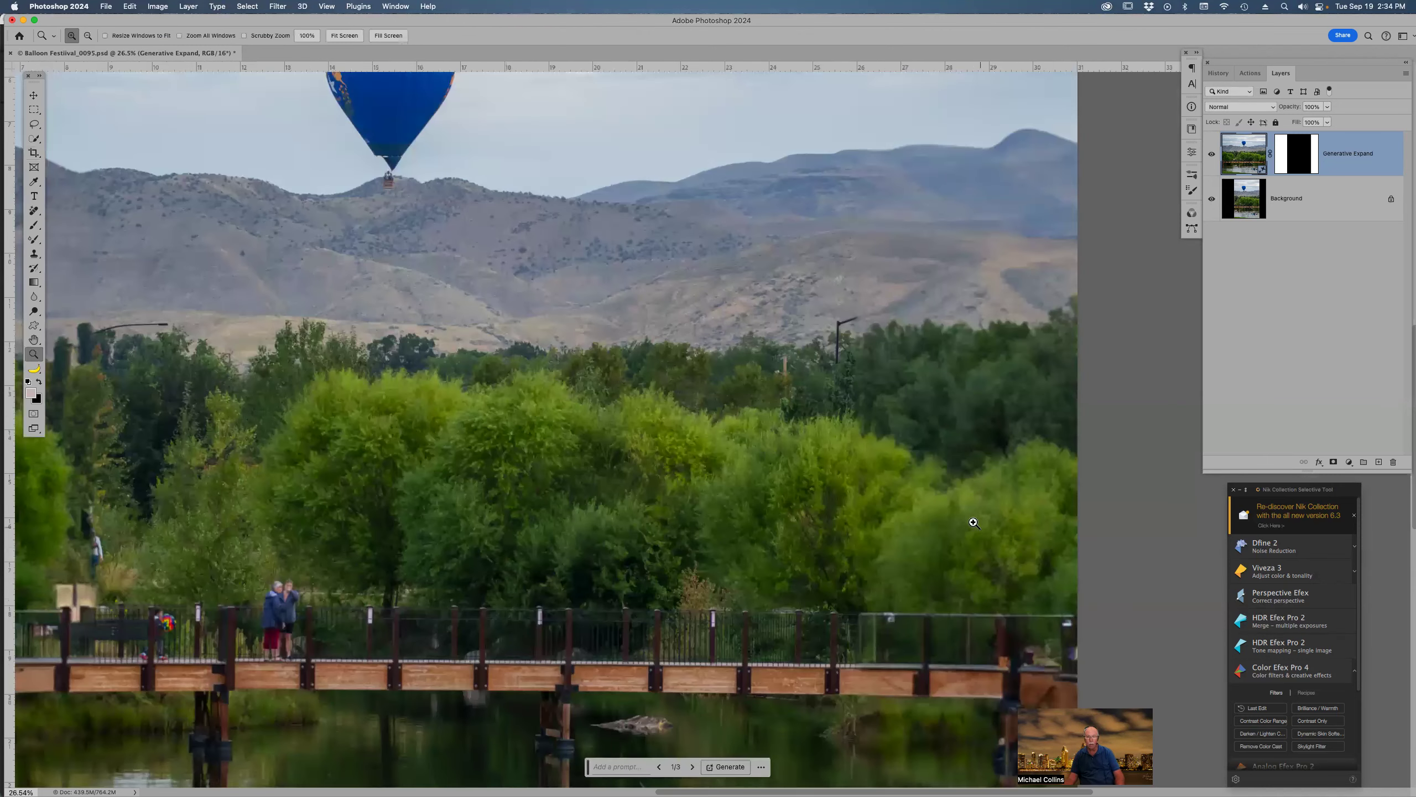
pyautogui.moveTo(916, 497); pyautogui.dragTo(742, 480)
pyautogui.moveTo(734, 414); pyautogui.dragTo(954, 609)
pyautogui.moveTo(724, 468); pyautogui.dragTo(1085, 414)
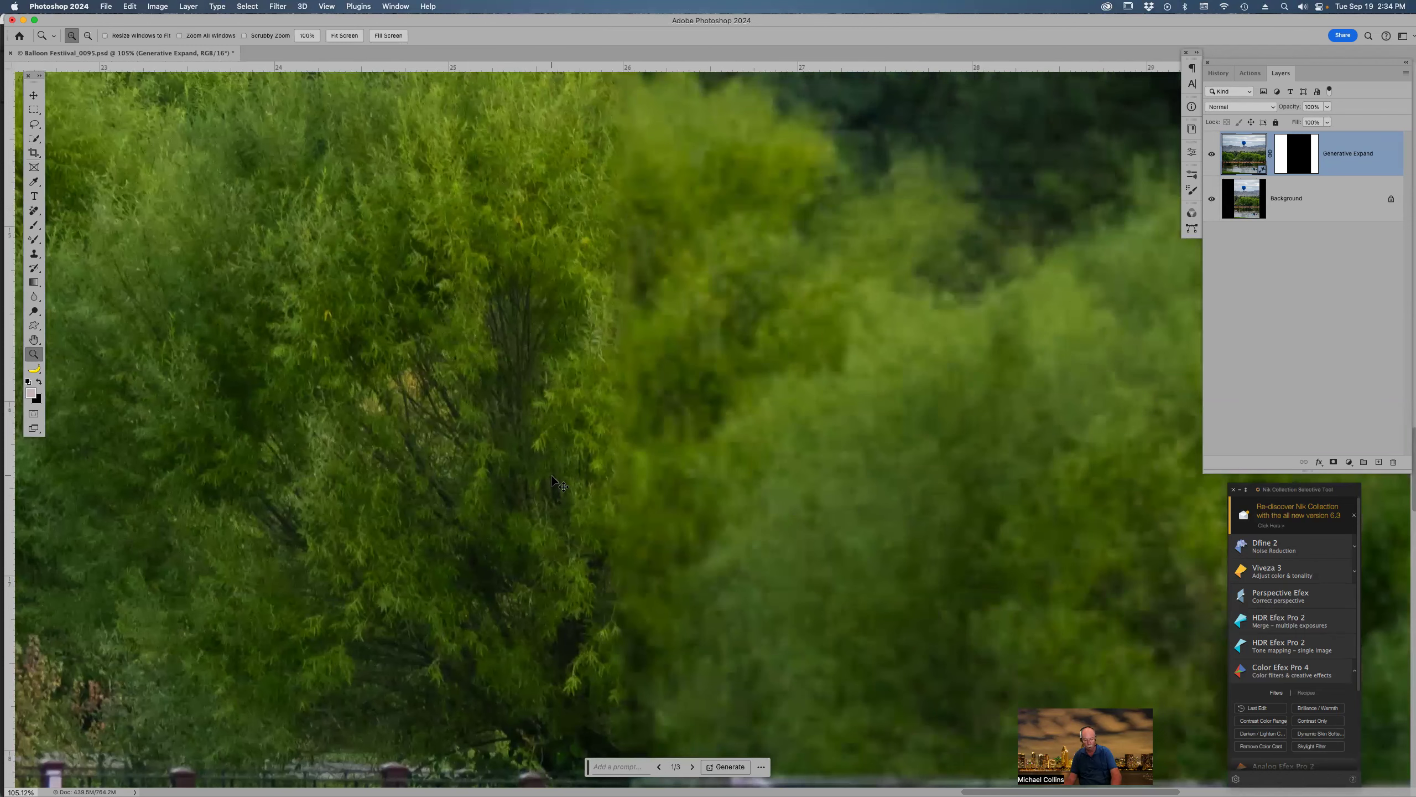
pyautogui.press('super+0')
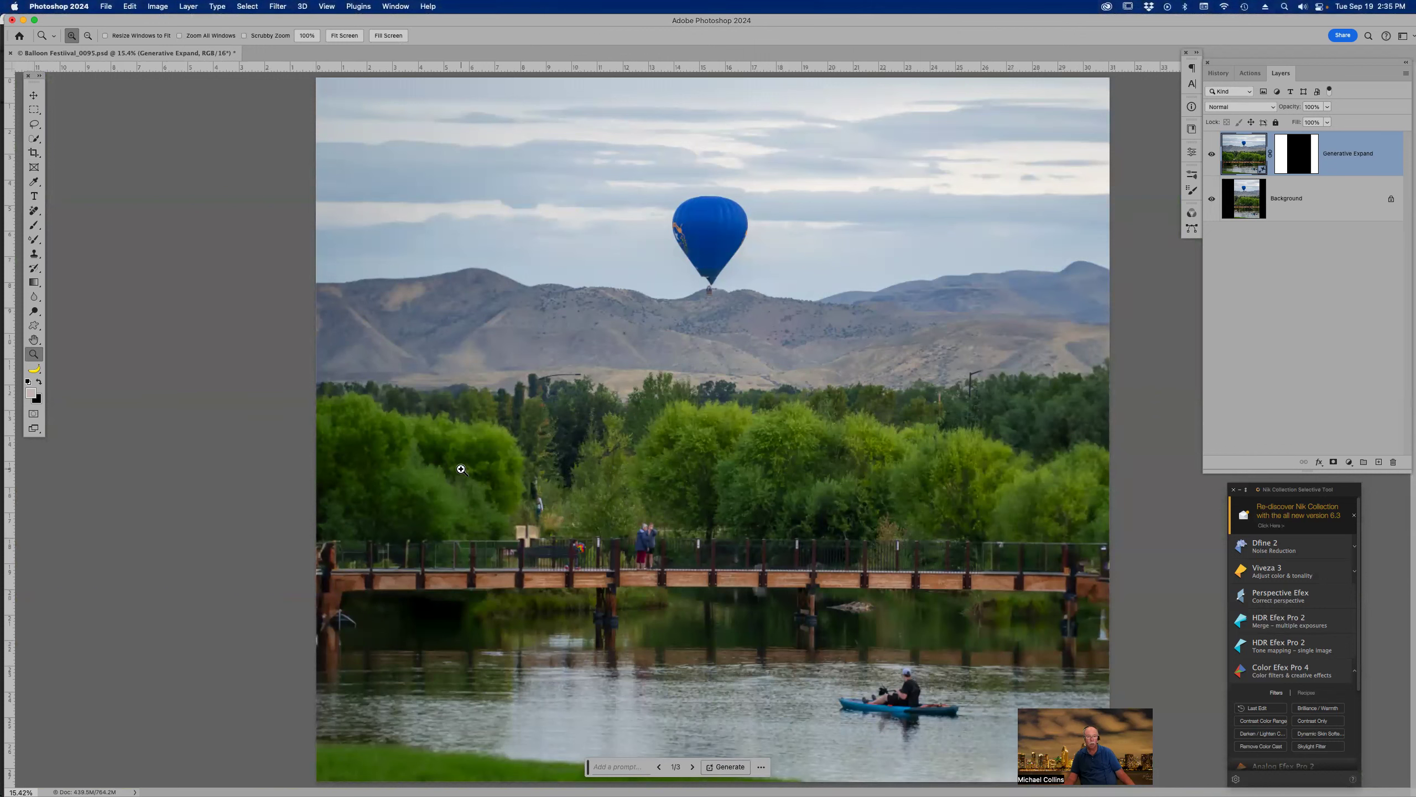
pyautogui.moveTo(879, 377); pyautogui.dragTo(1160, 636)
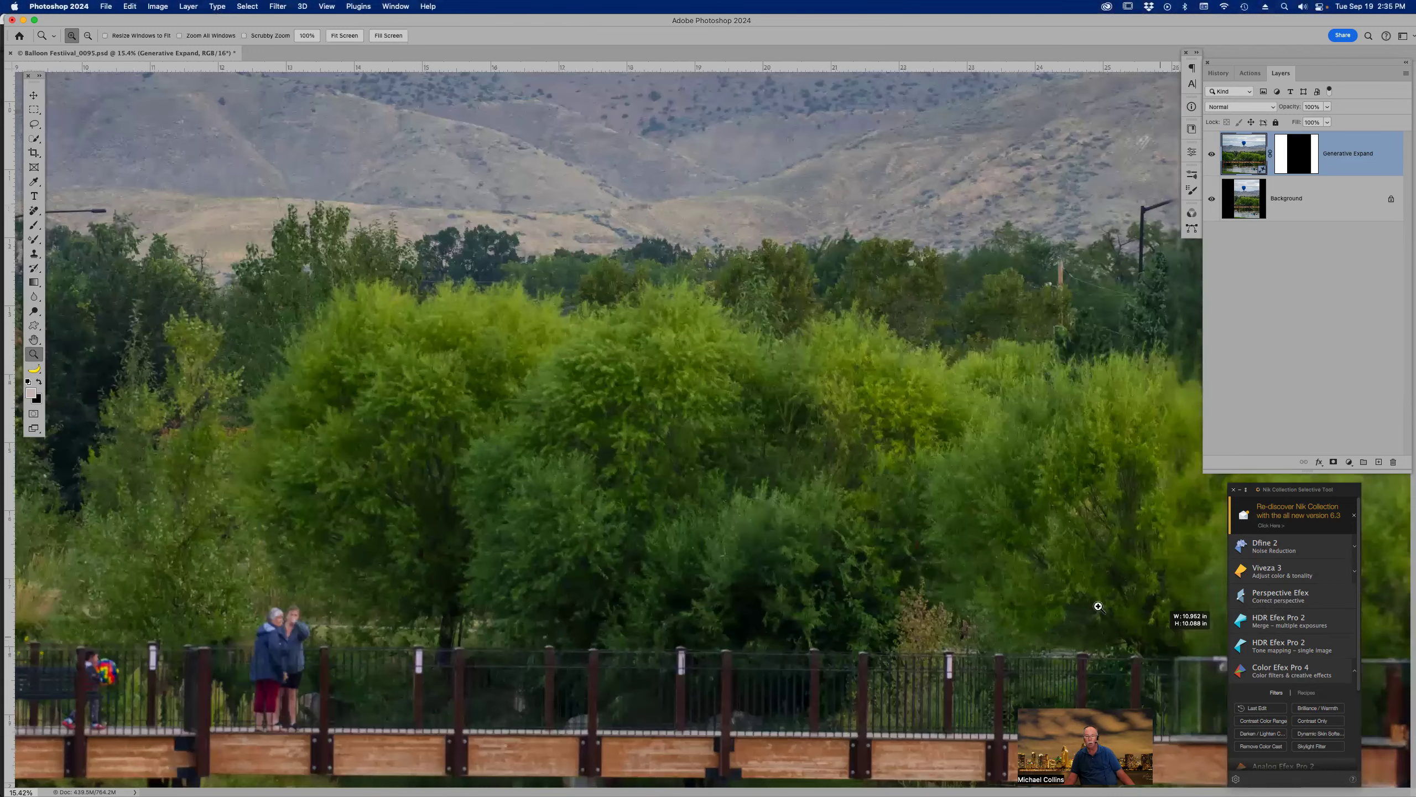
pyautogui.moveTo(1058, 533); pyautogui.dragTo(1074, 282)
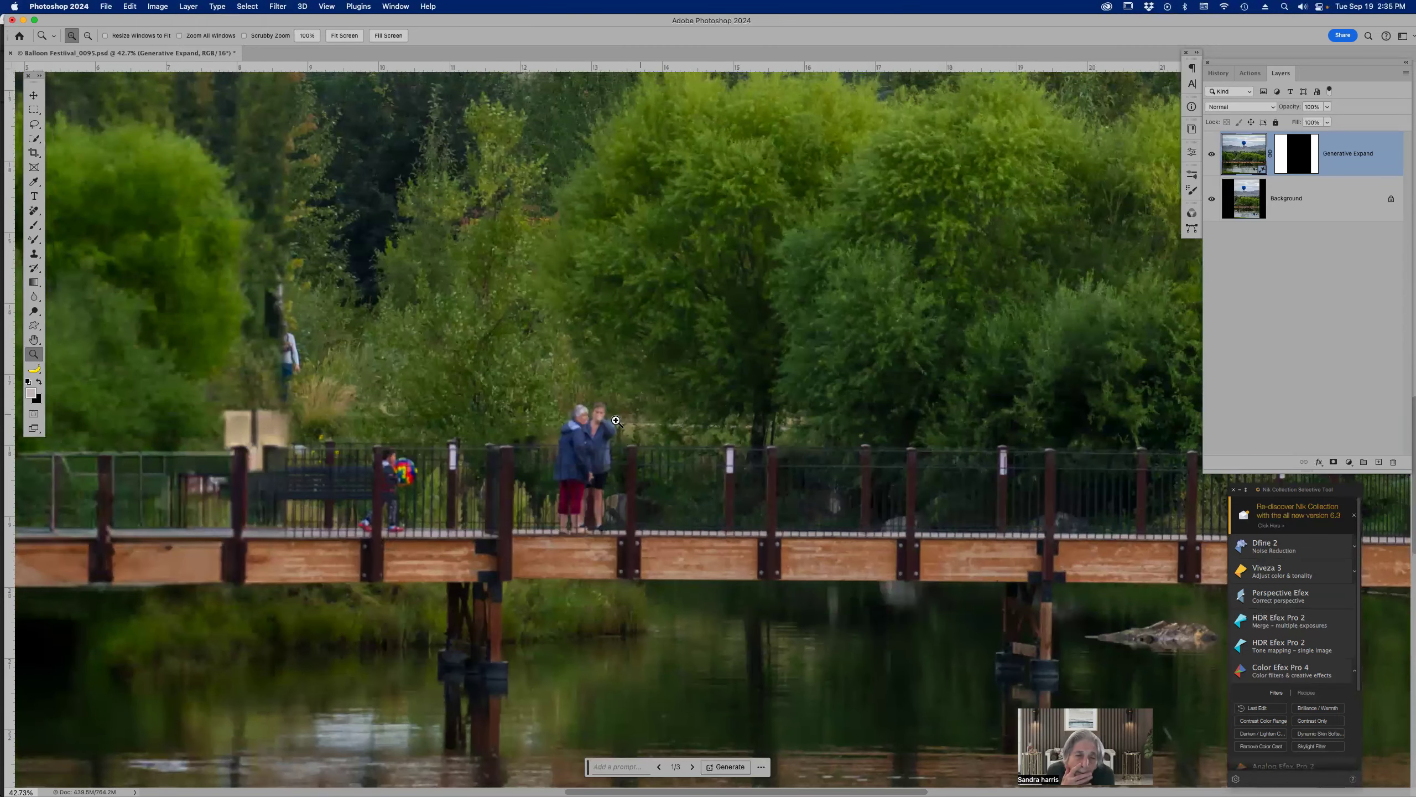
pyautogui.press('j')
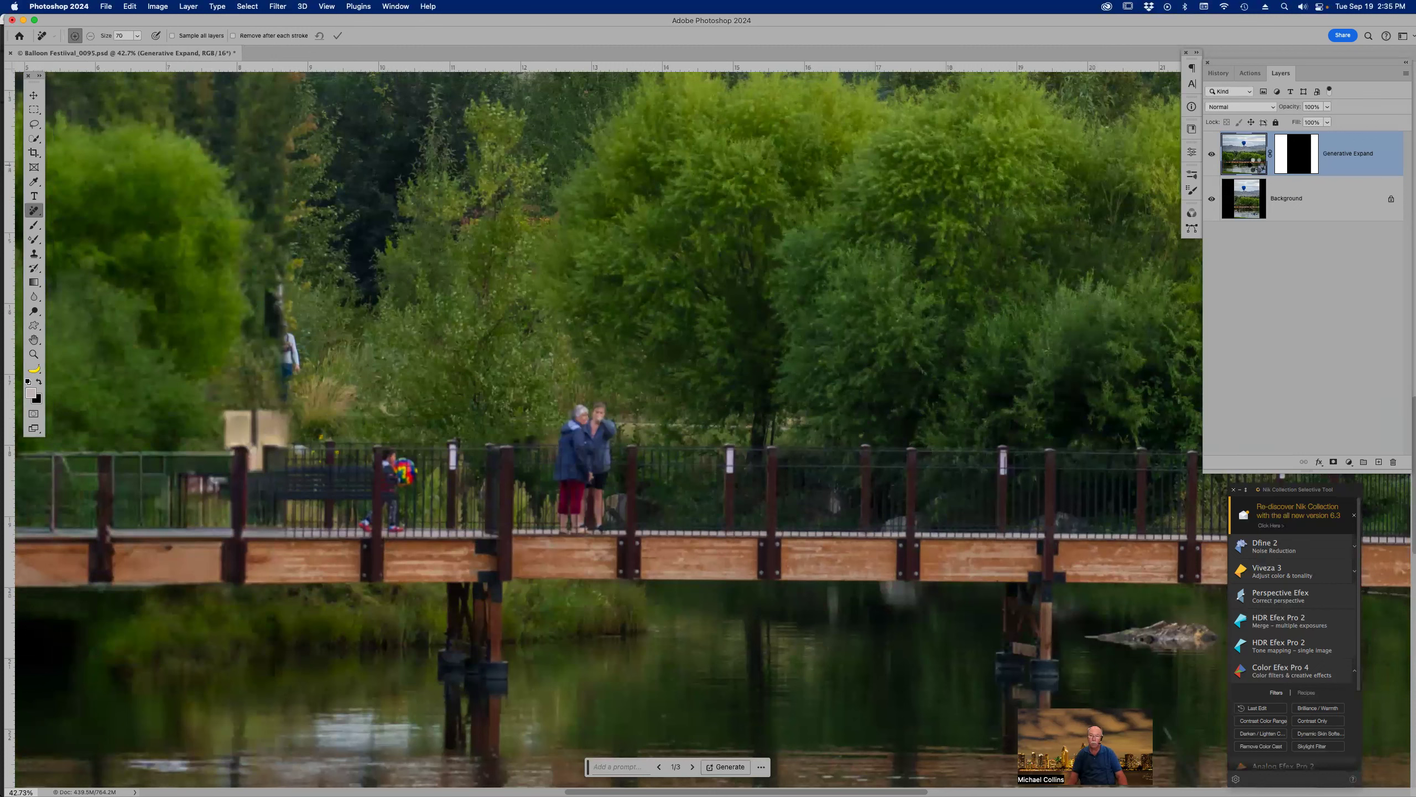
# Stamp visible layers into Layer 1 and remove the umbrella, child and walkers from the bridge
pyautogui.press('super+alt+shift+e')
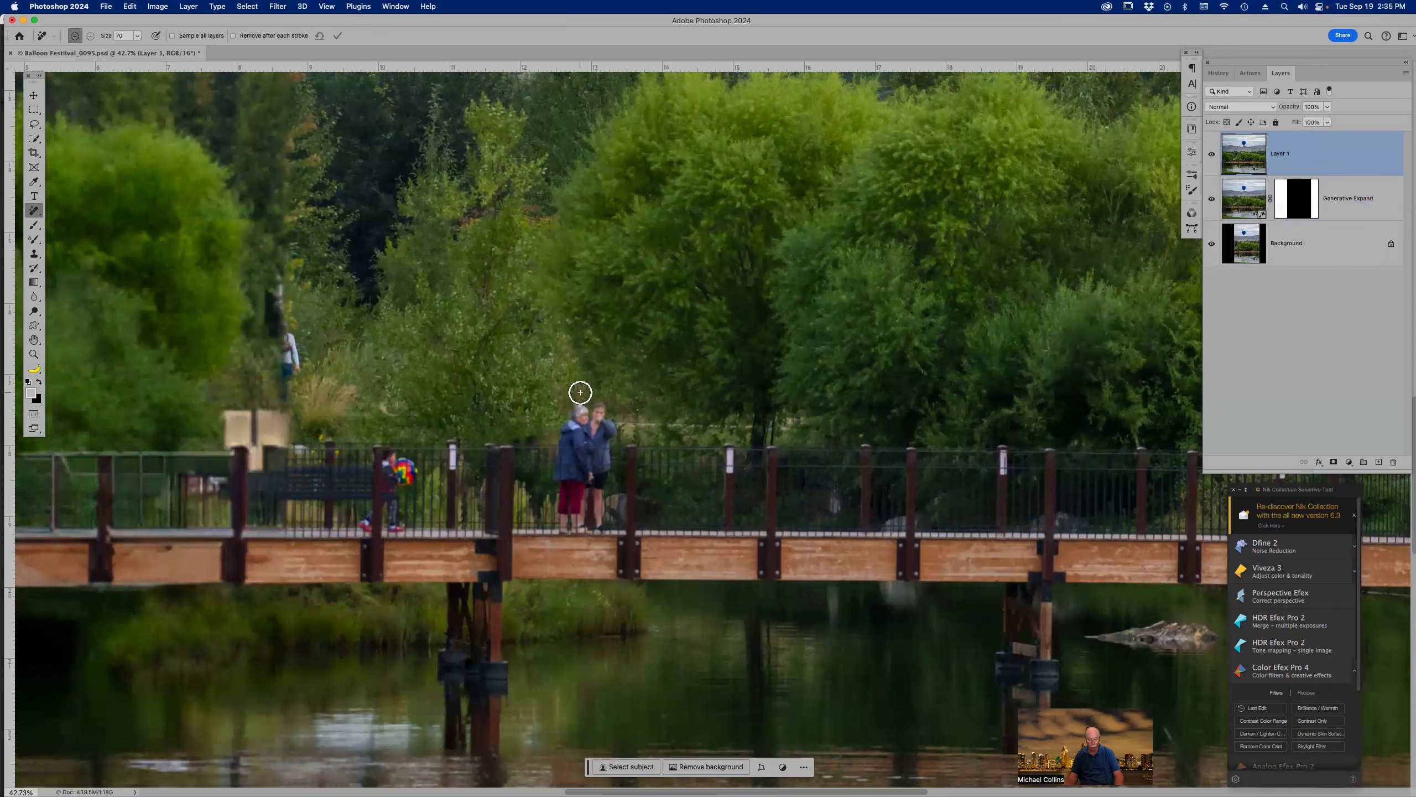
pyautogui.moveTo(562, 397)
pyautogui.mouseDown()
pyautogui.moveTo(572, 538)
pyautogui.moveTo(618, 455)
pyautogui.moveTo(614, 399)
pyautogui.mouseUp()
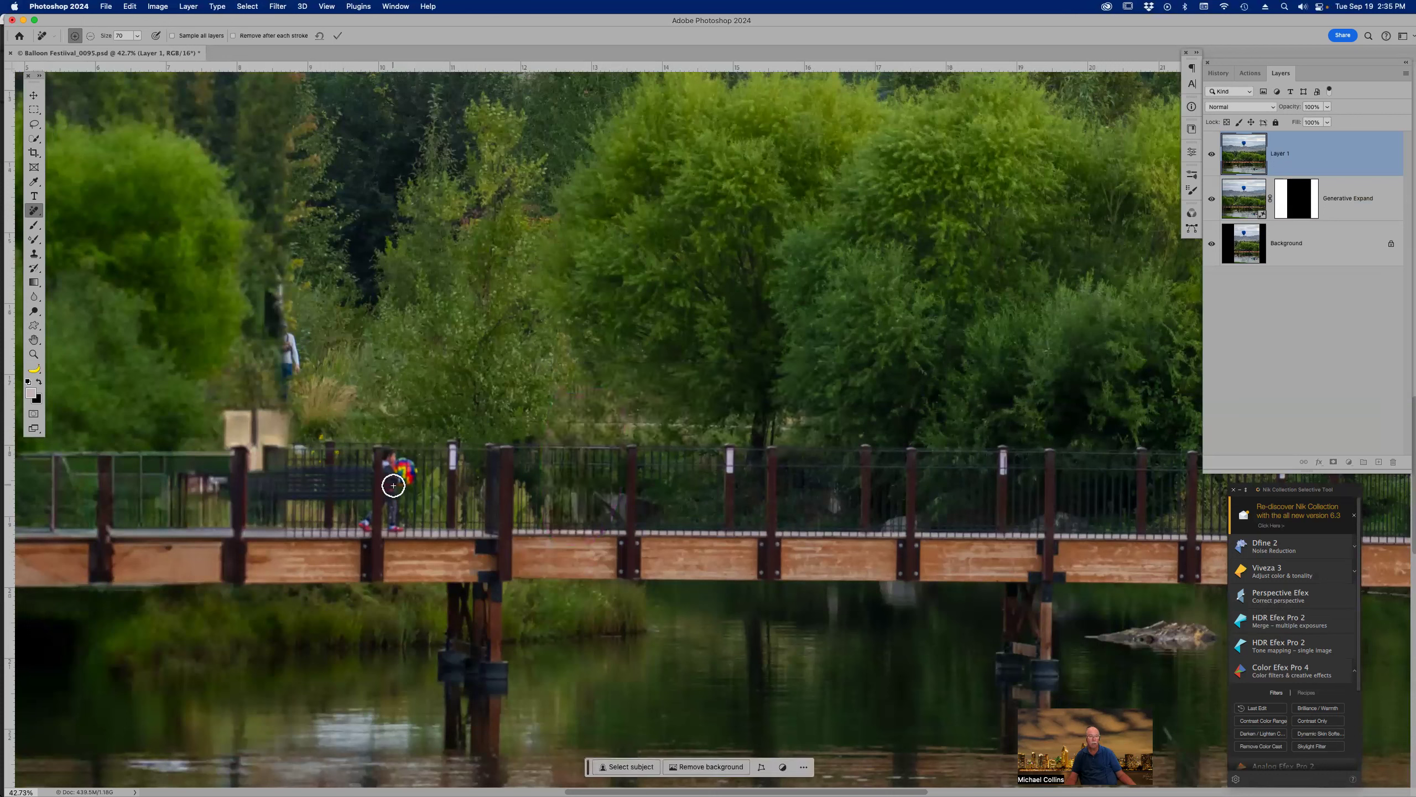
pyautogui.moveTo(390, 463); pyautogui.dragTo(392, 523)
pyautogui.moveTo(393, 466)
pyautogui.mouseDown()
pyautogui.moveTo(402, 475)
pyautogui.moveTo(361, 524)
pyautogui.mouseUp()
pyautogui.moveTo(288, 351)
pyautogui.mouseDown()
pyautogui.moveTo(291, 326)
pyautogui.moveTo(310, 389)
pyautogui.moveTo(272, 411)
pyautogui.moveTo(291, 432)
pyautogui.mouseUp()
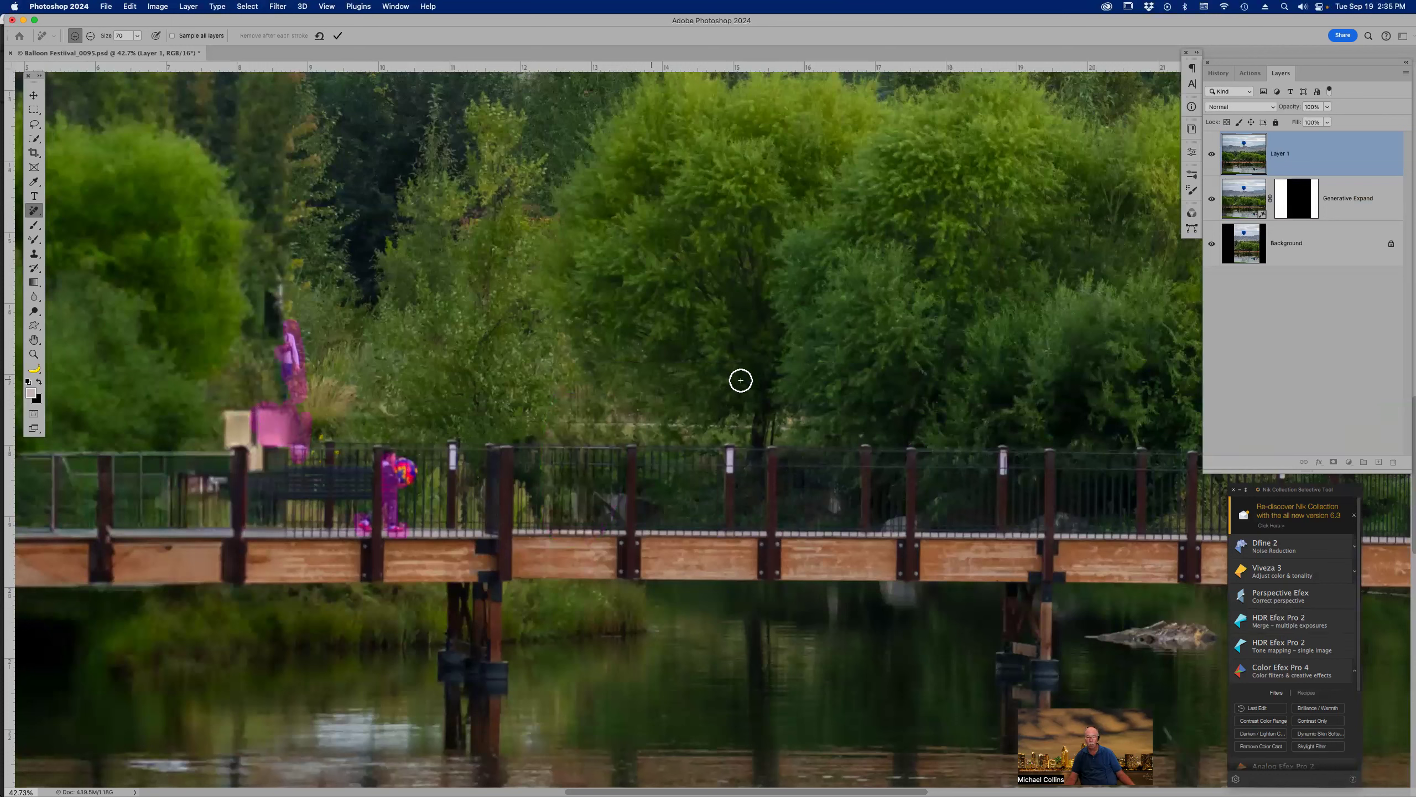
pyautogui.press('Return')
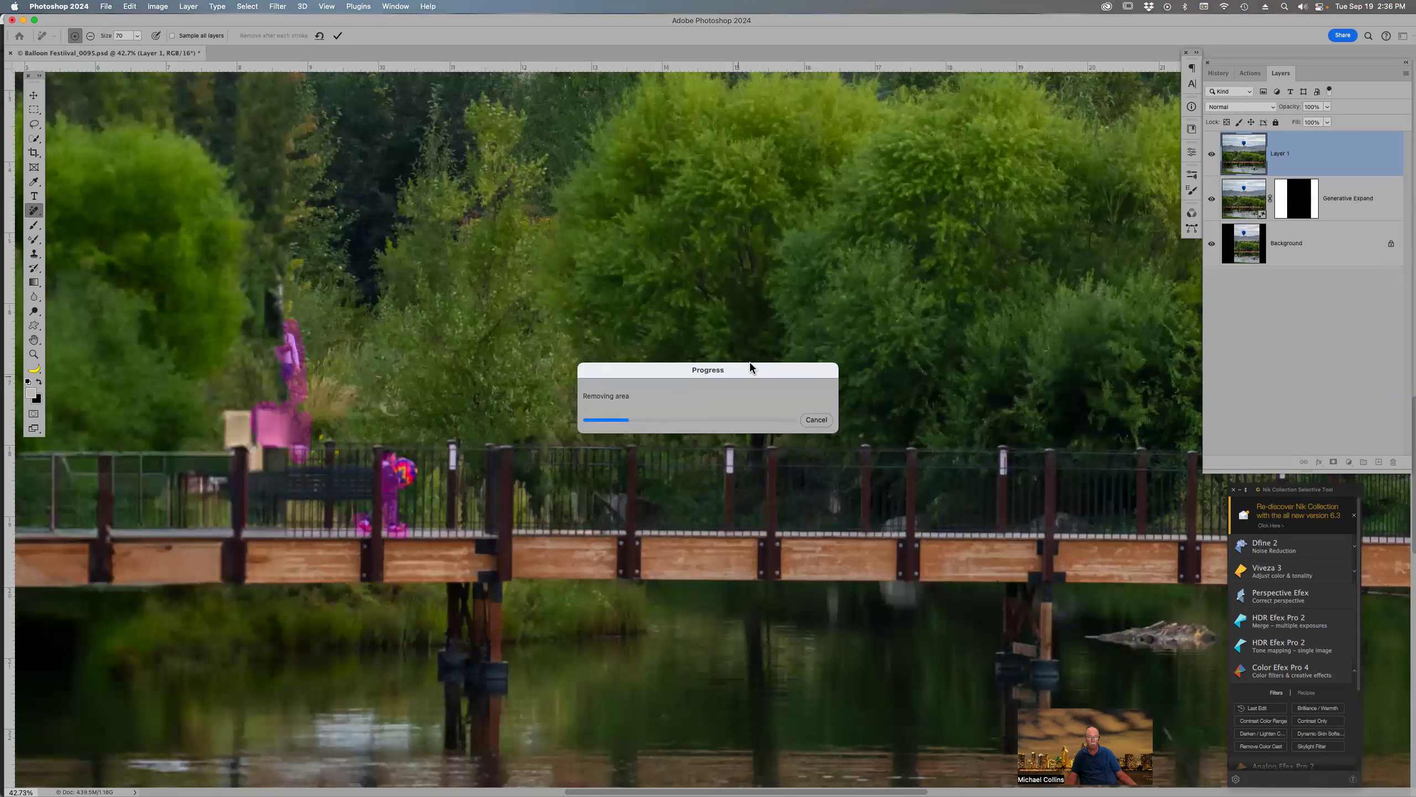
pyautogui.moveTo(786, 785)
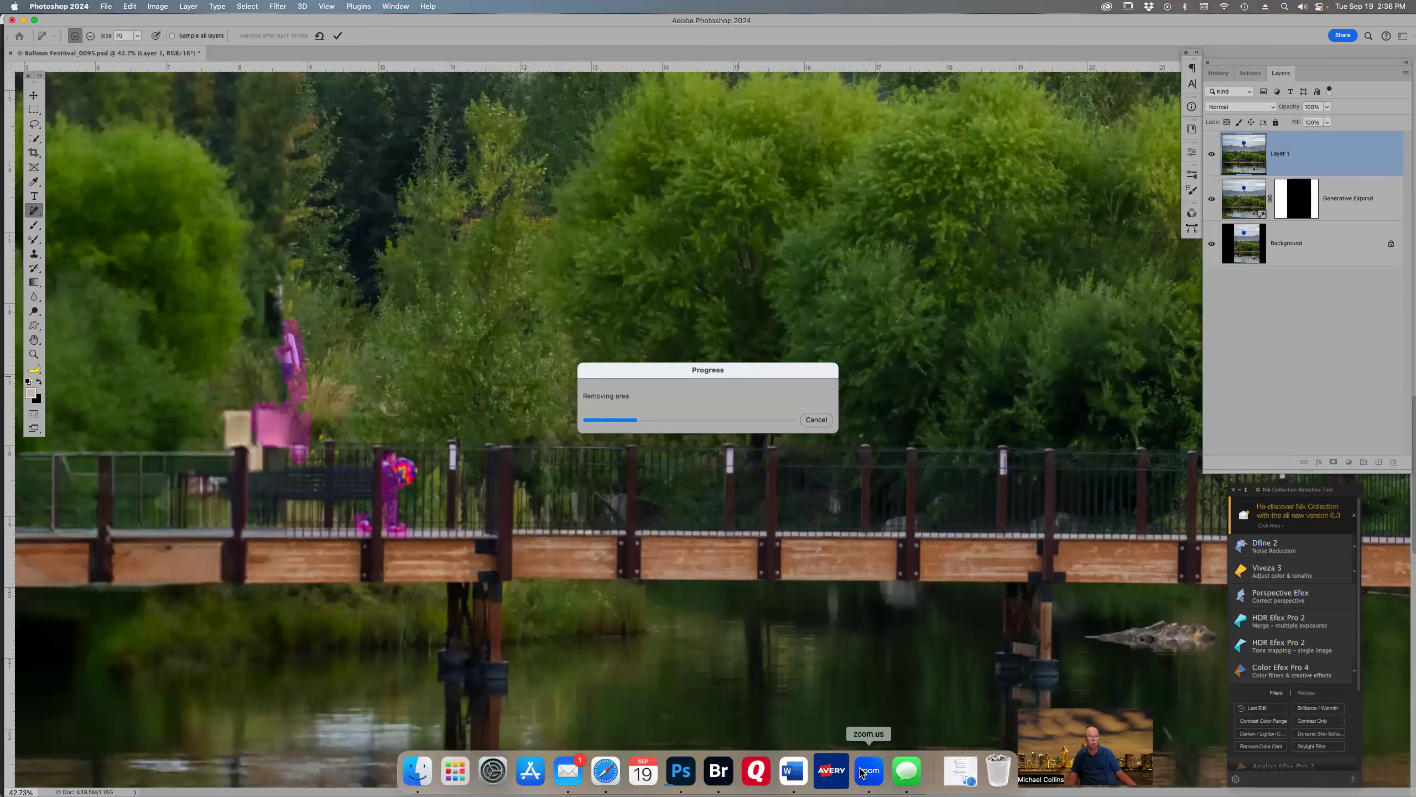
pyautogui.moveTo(410, 468); pyautogui.dragTo(405, 482)
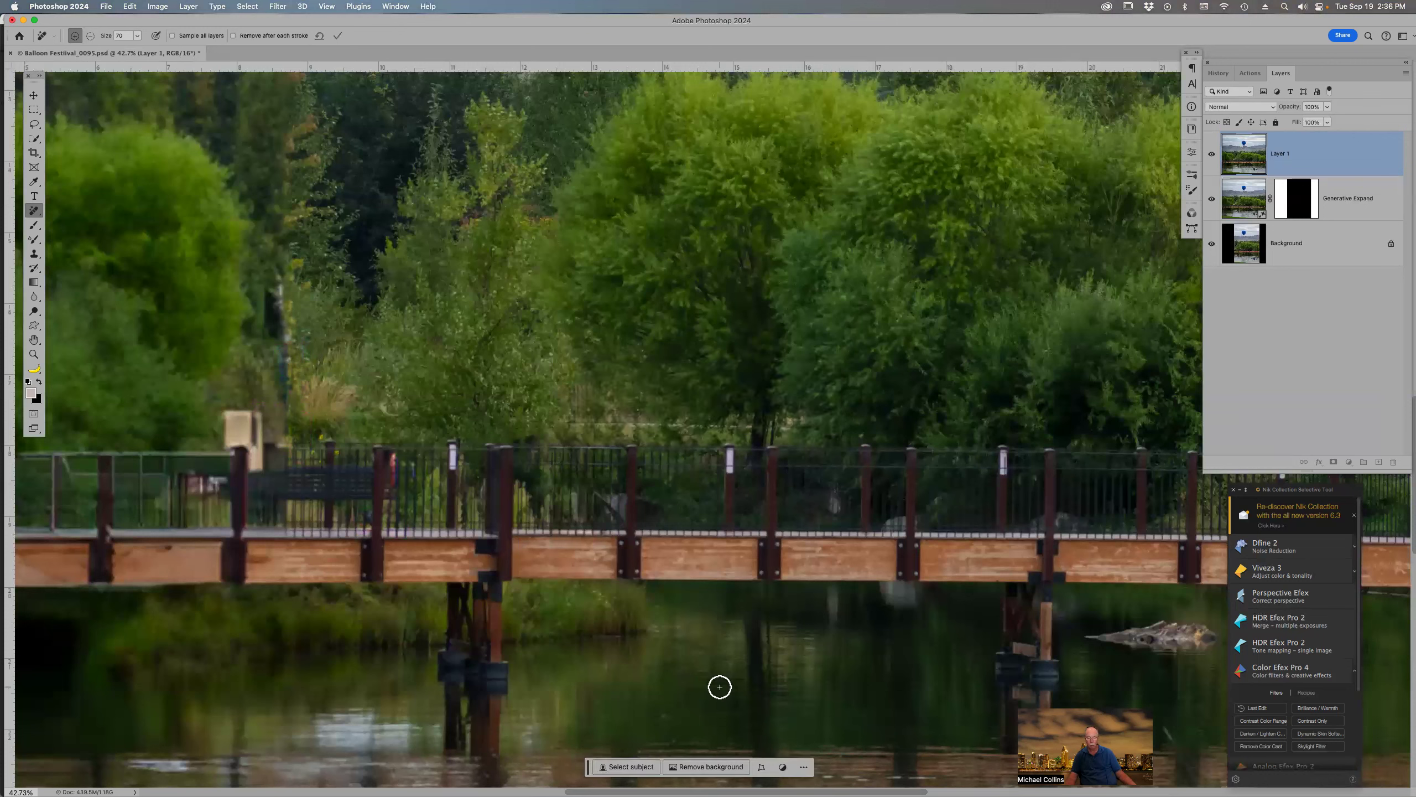
# Lasso water below the bridge and Generative Fill it with 'crocodile in water'
pyautogui.press('l')
pyautogui.moveTo(704, 658)
pyautogui.mouseDown()
pyautogui.moveTo(823, 650)
pyautogui.moveTo(838, 678)
pyautogui.moveTo(638, 668)
pyautogui.moveTo(679, 662)
pyautogui.mouseUp()
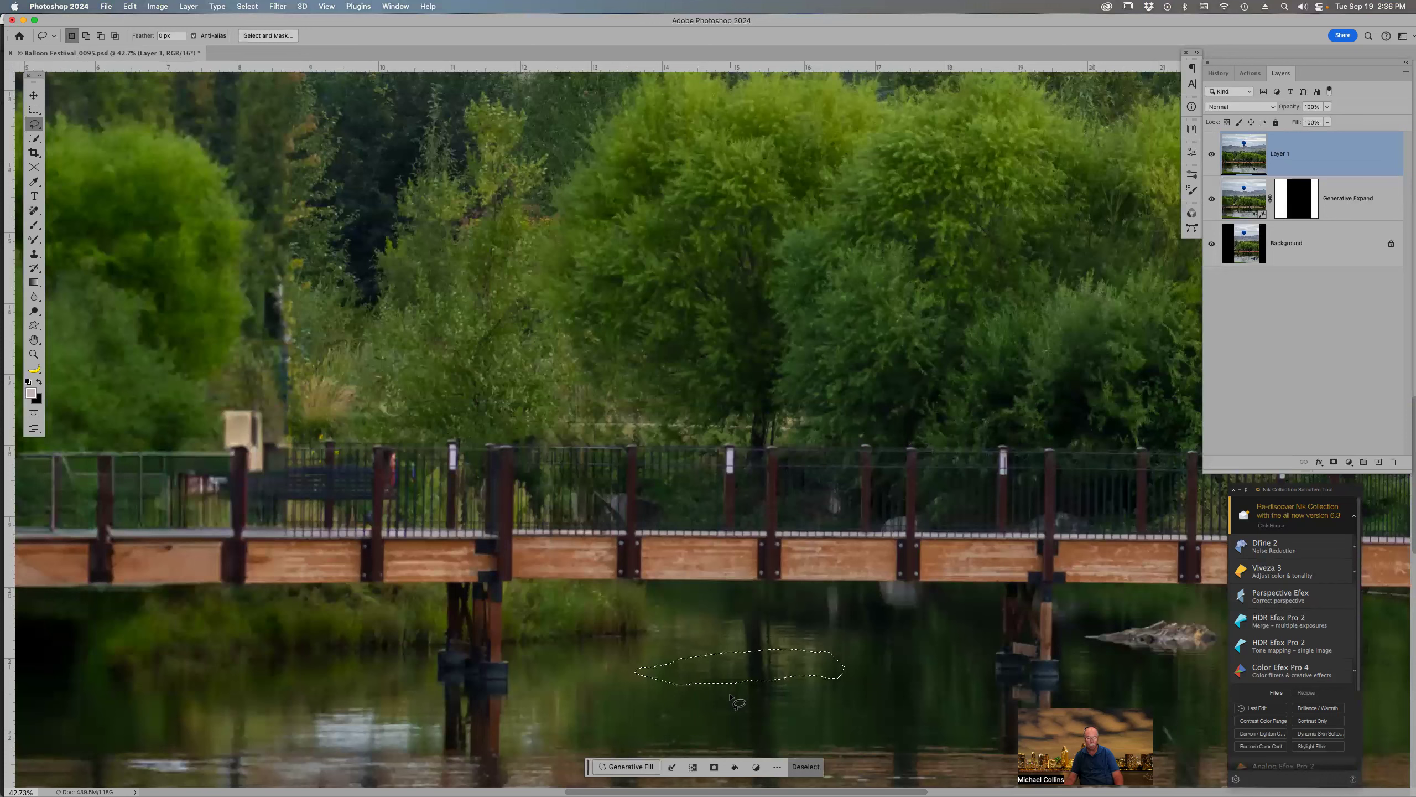
pyautogui.click(630, 767)
pyautogui.write('crocod')
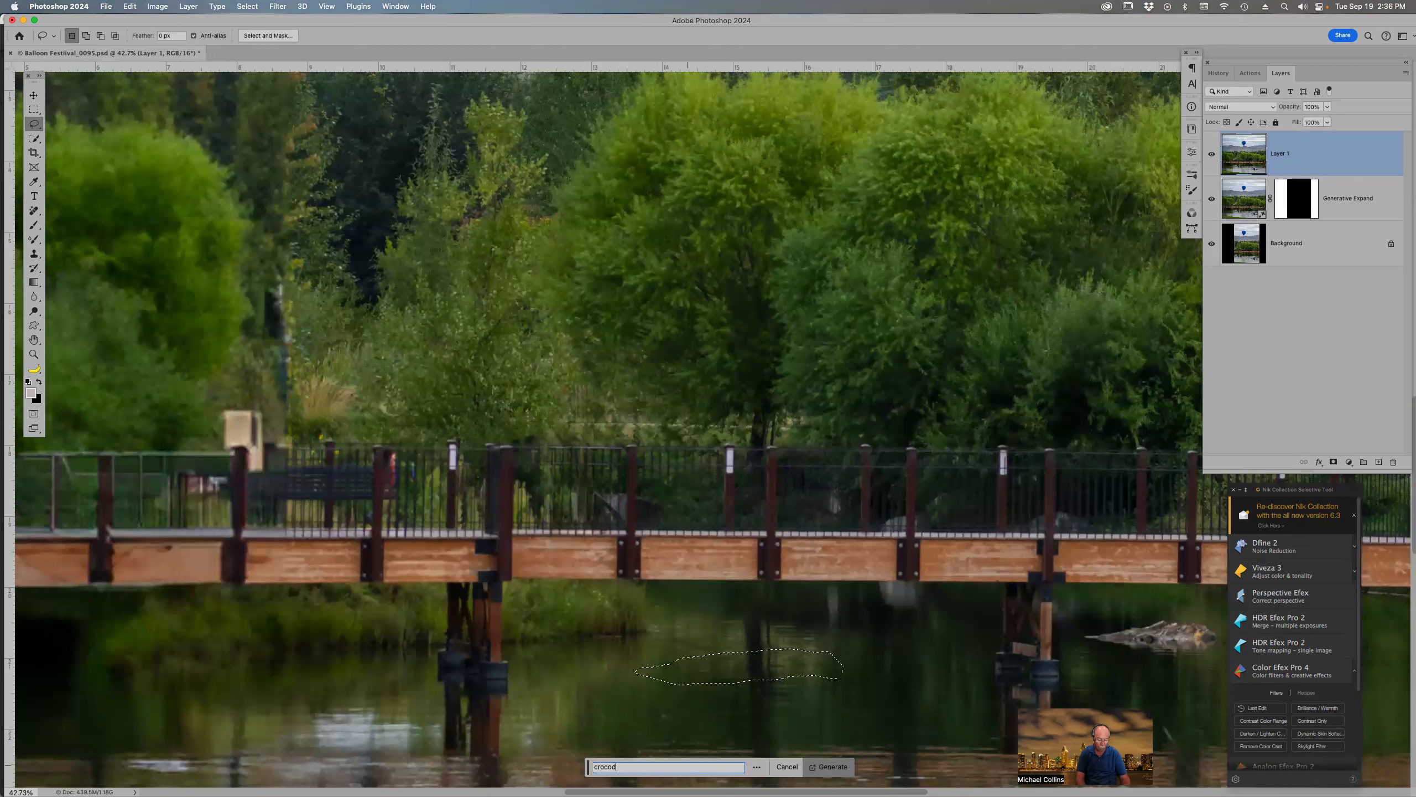
pyautogui.write('ile in water')
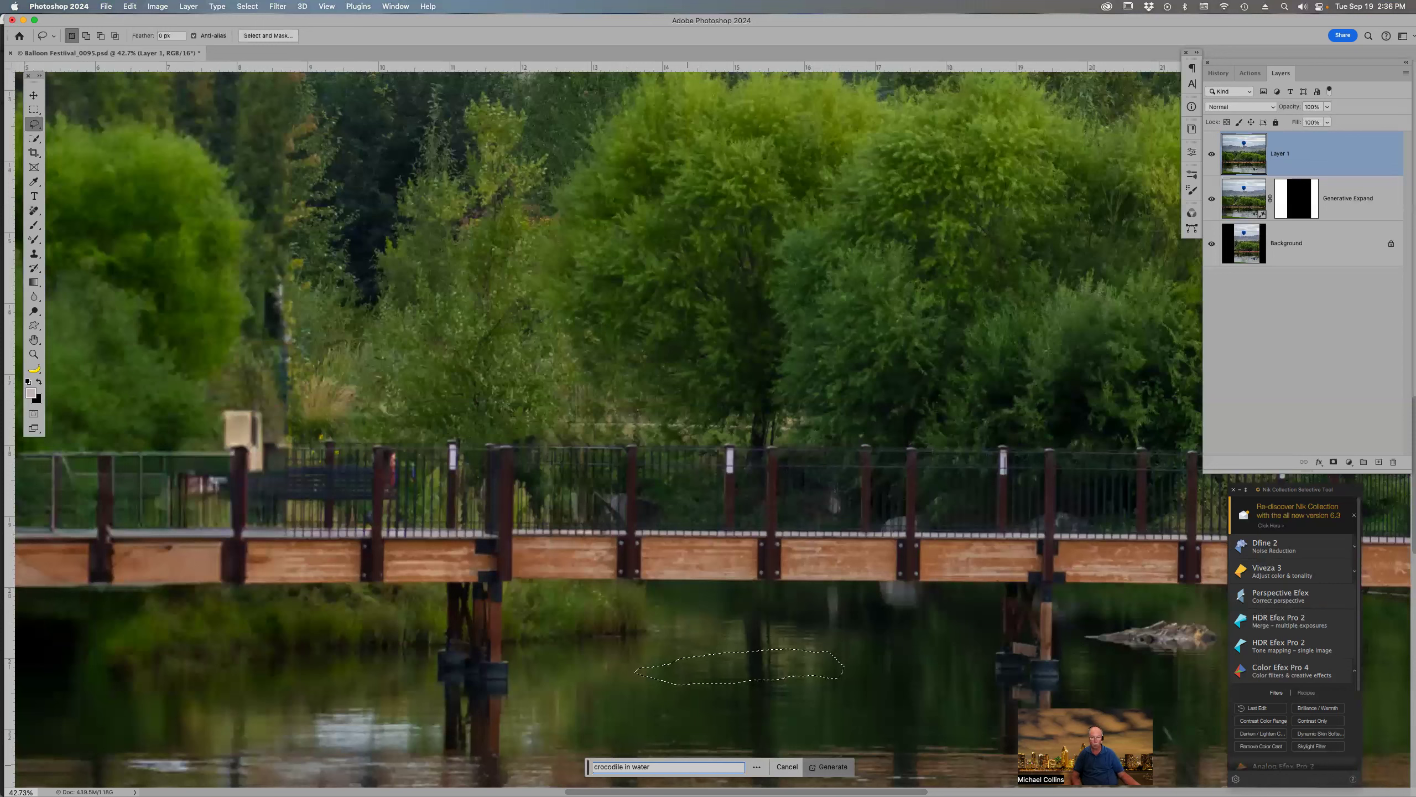
pyautogui.press('Return')
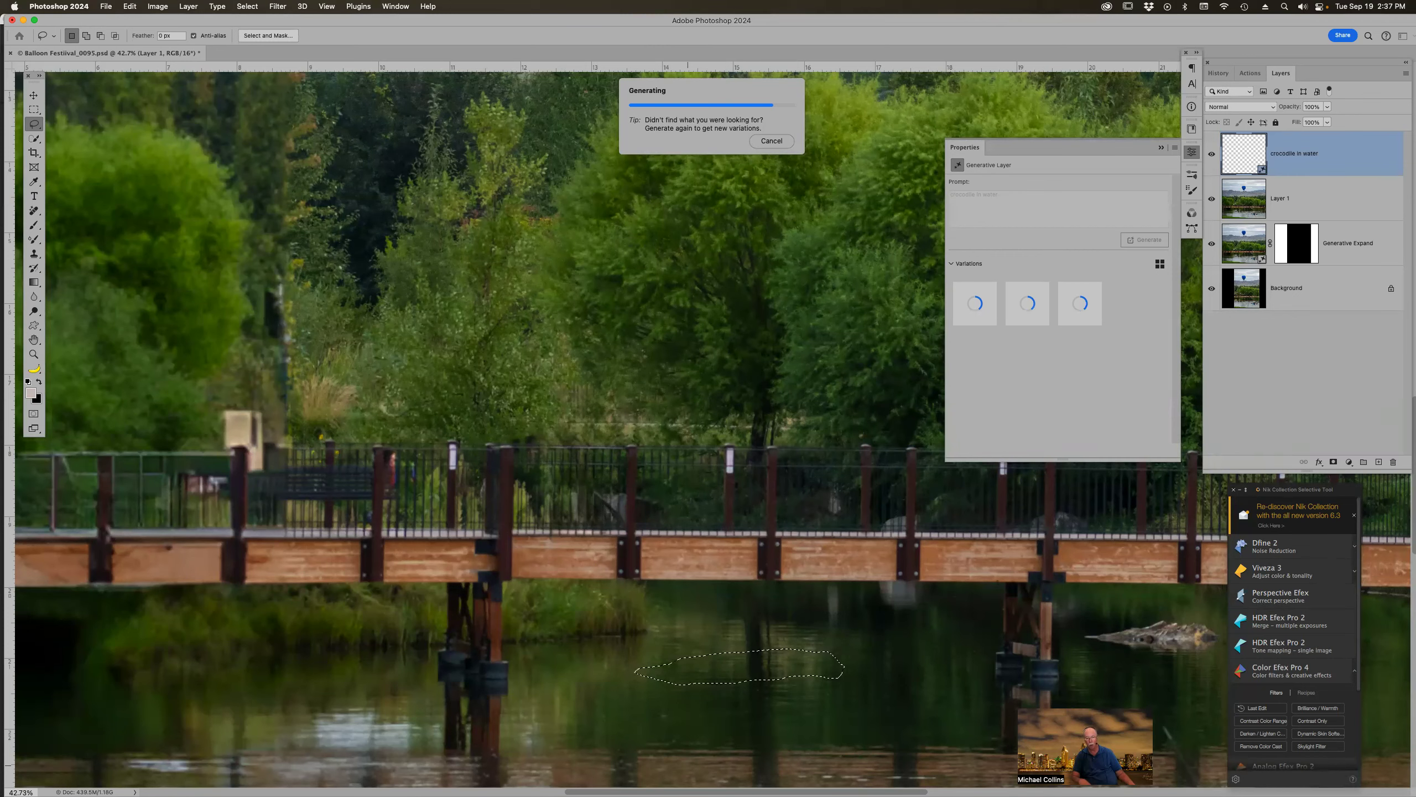
# Zoom in and center the view on the generated crocodiles
pyautogui.press('z')
pyautogui.moveTo(574, 557); pyautogui.dragTo(725, 672)
pyautogui.moveTo(787, 711); pyautogui.dragTo(921, 725)
pyautogui.moveTo(927, 671); pyautogui.dragTo(745, 615)
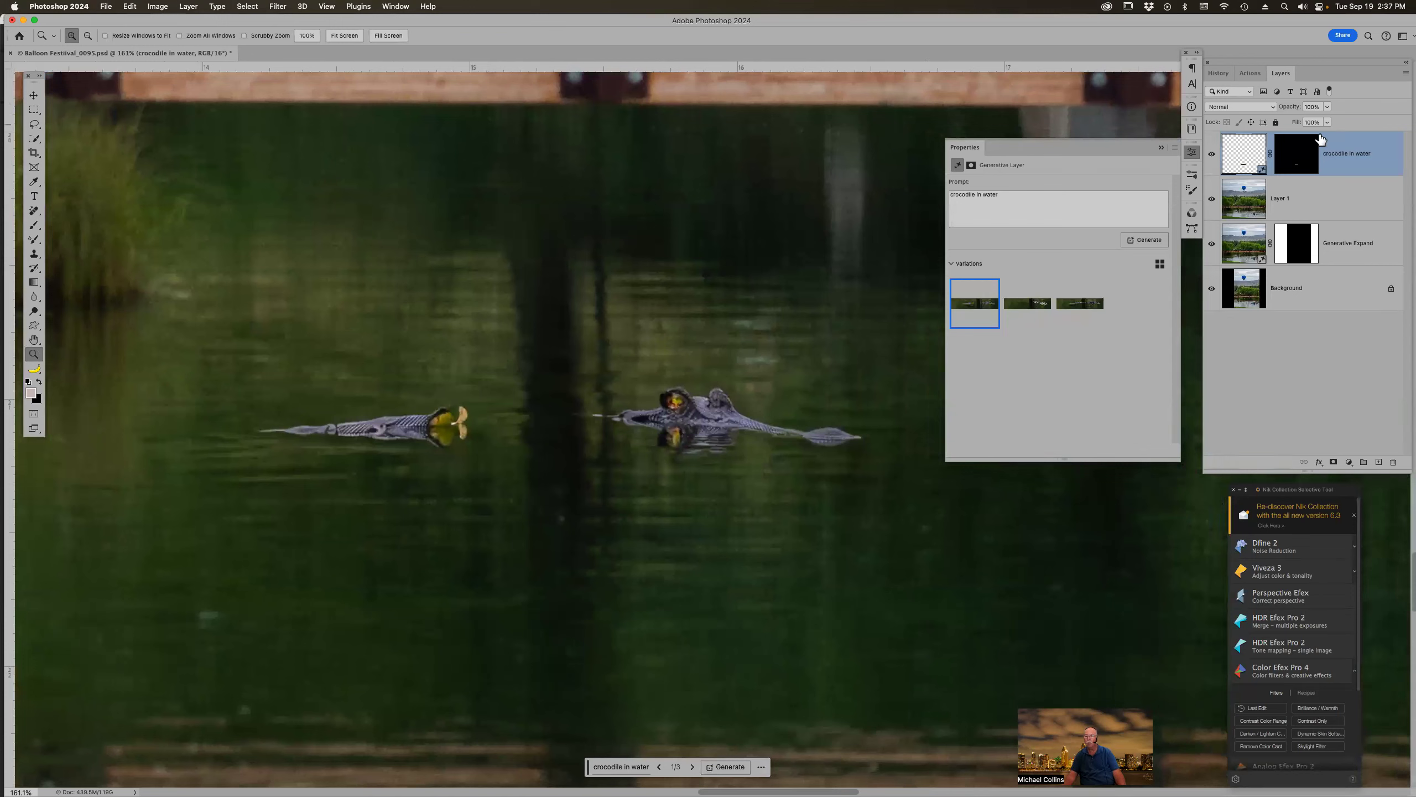
# Paint the crocodile layer mask with a 125 px soft round brush to hide the left crocodile
pyautogui.click(1297, 161)
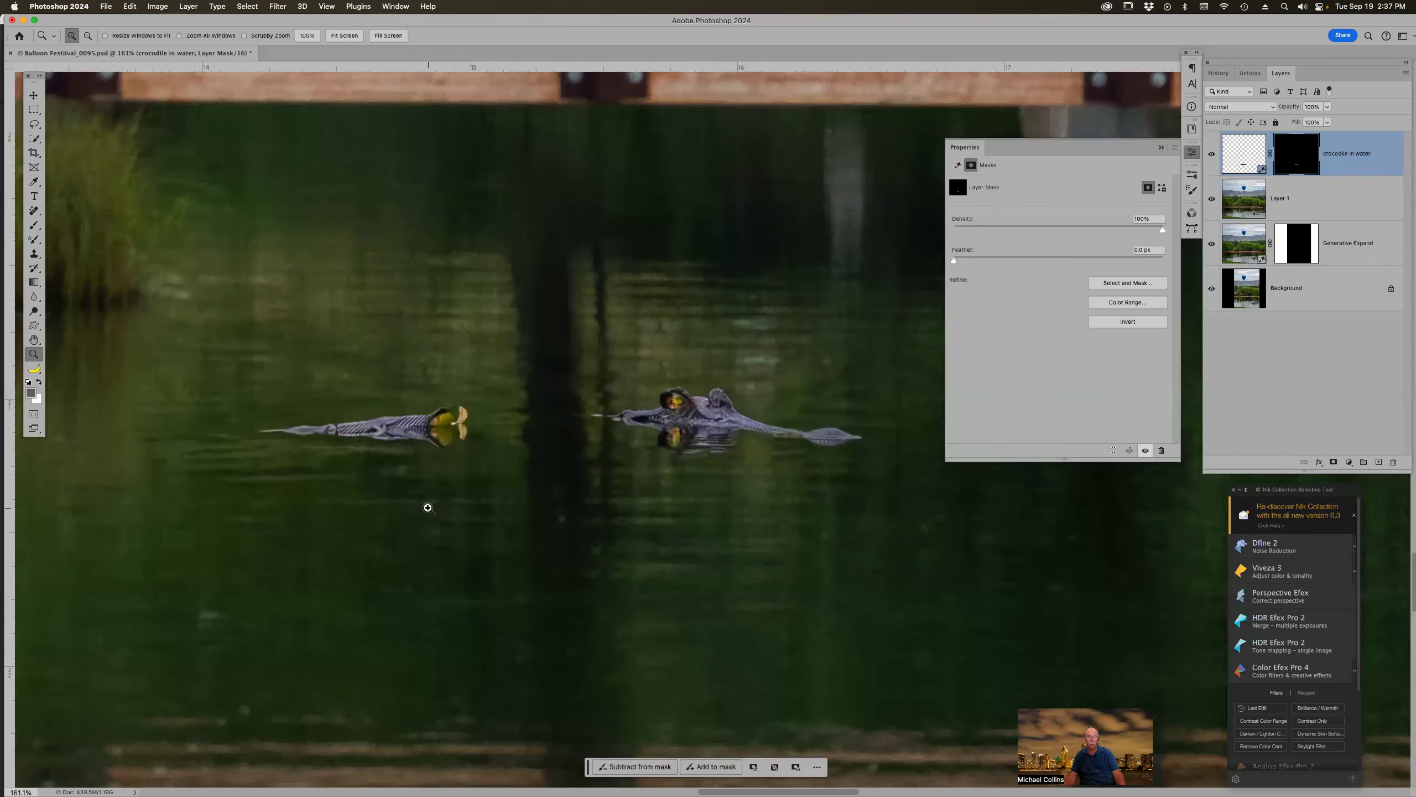
pyautogui.press('b')
pyautogui.click(42, 39)
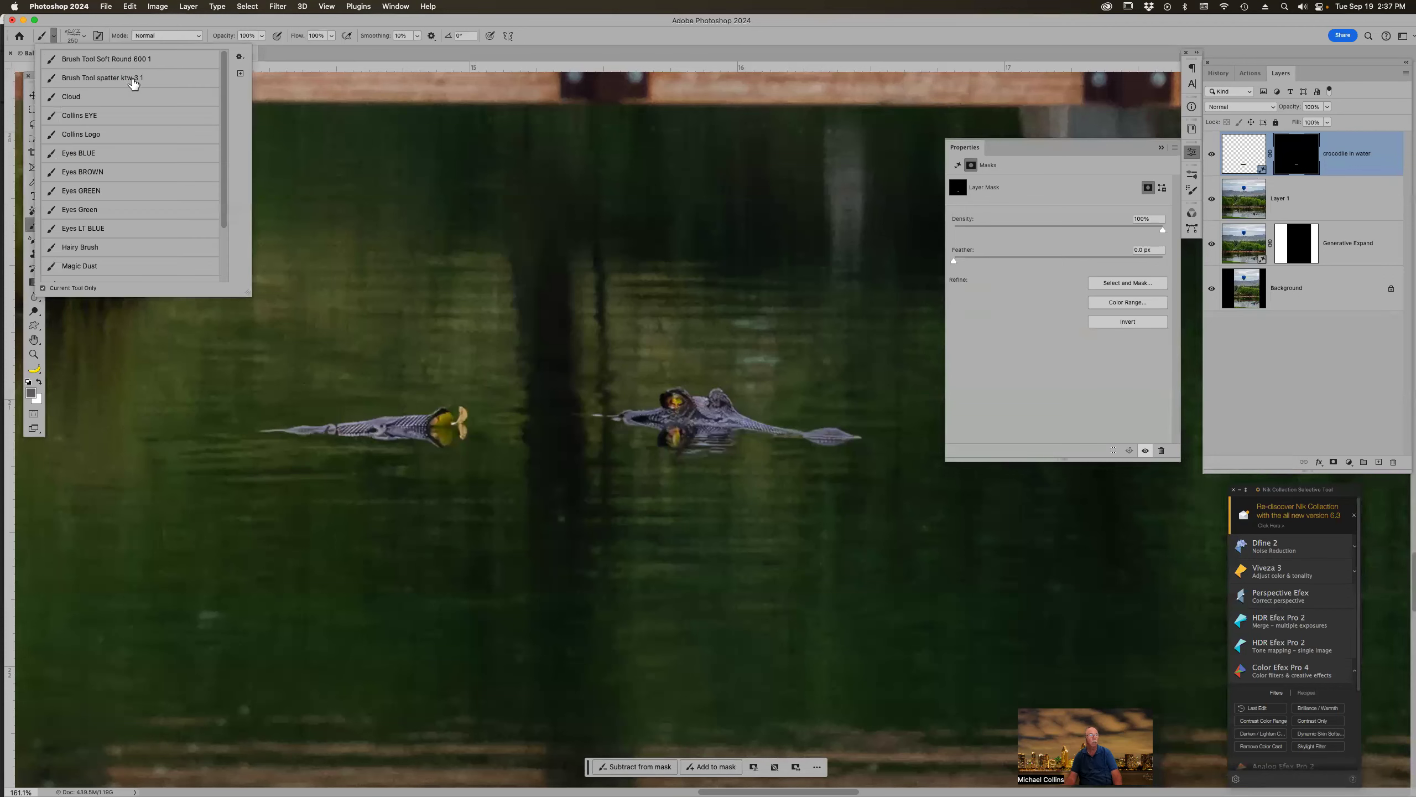
pyautogui.click(135, 63)
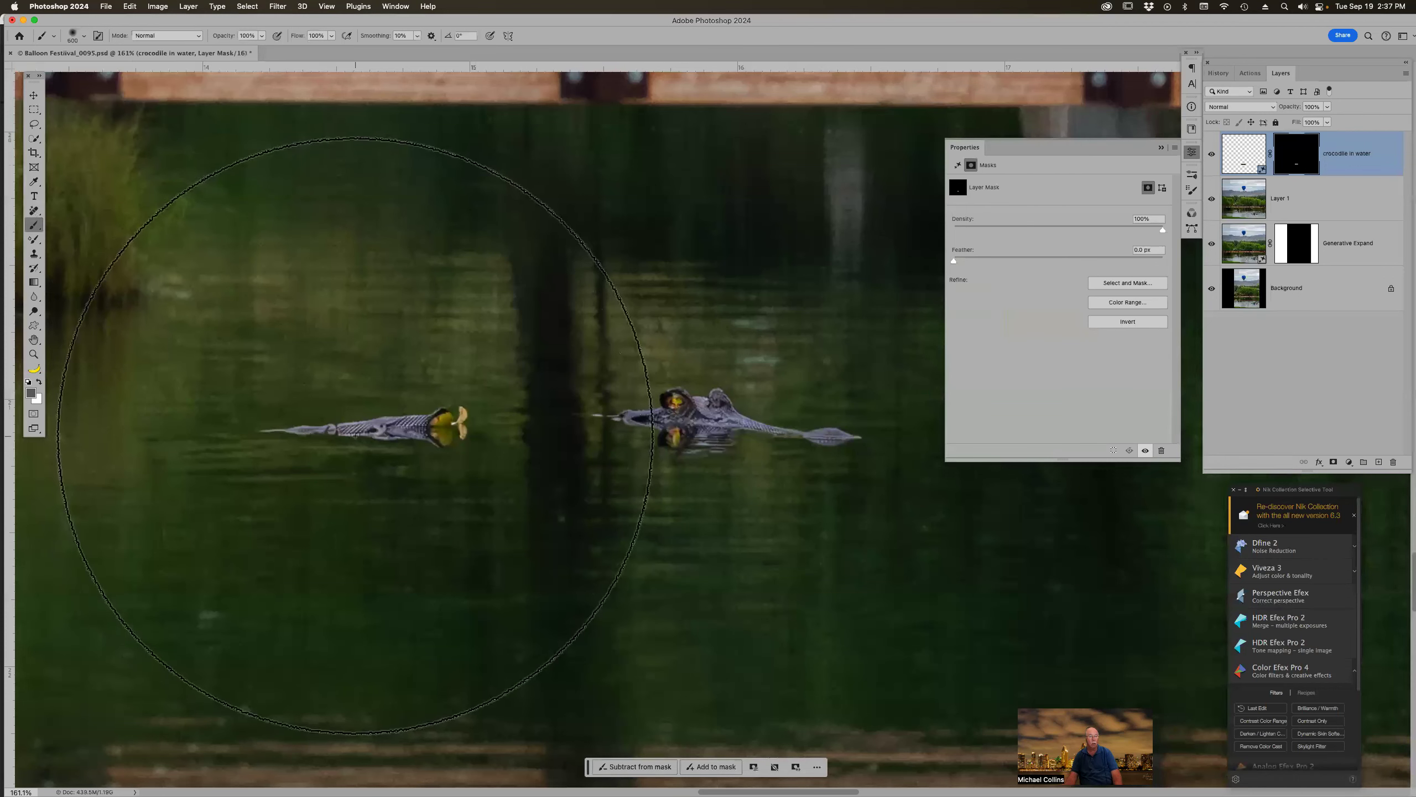
pyautogui.press('[')
pyautogui.press('[')
pyautogui.press('[')
pyautogui.press('[')
pyautogui.press('[')
pyautogui.press('[')
pyautogui.press('[')
pyautogui.press('[')
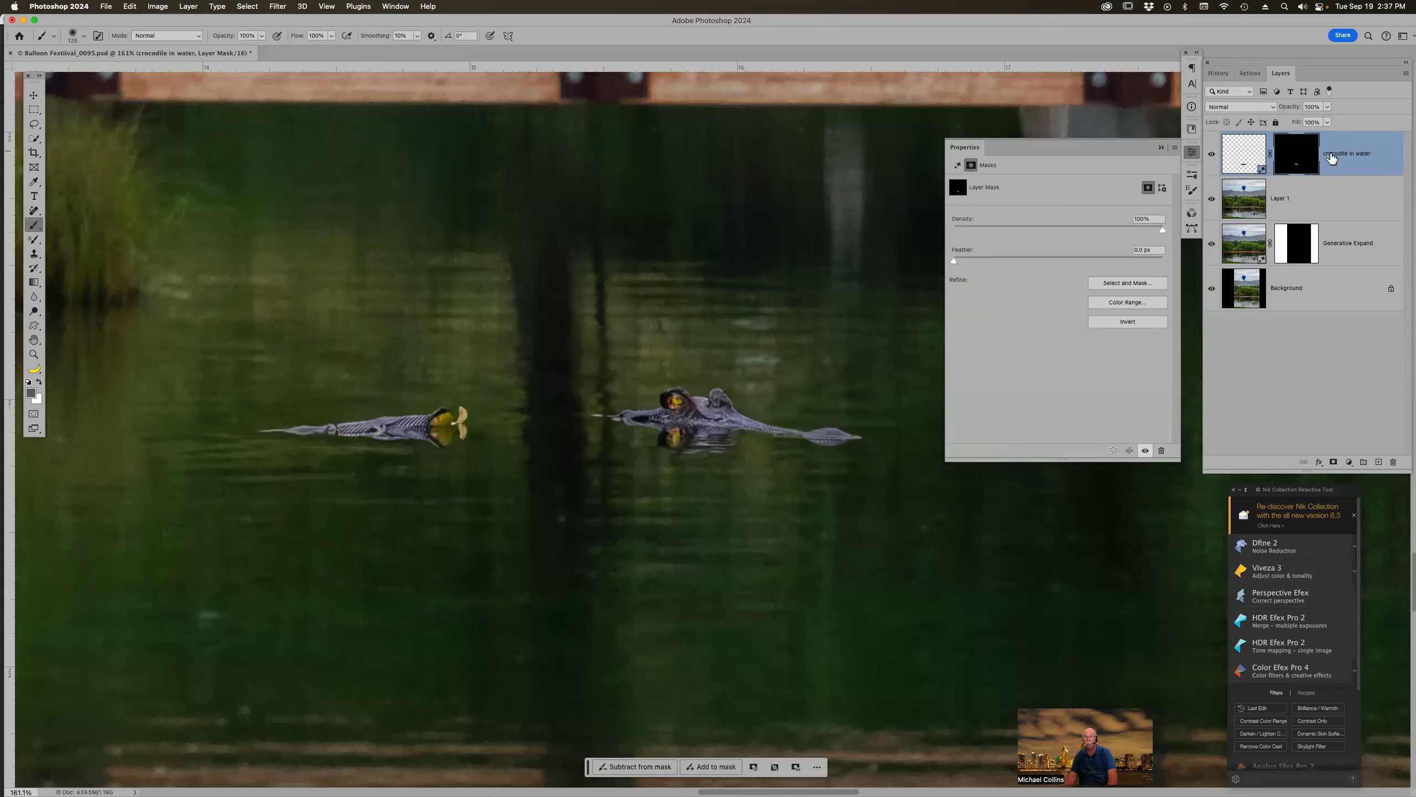
pyautogui.moveTo(471, 422); pyautogui.dragTo(280, 433)
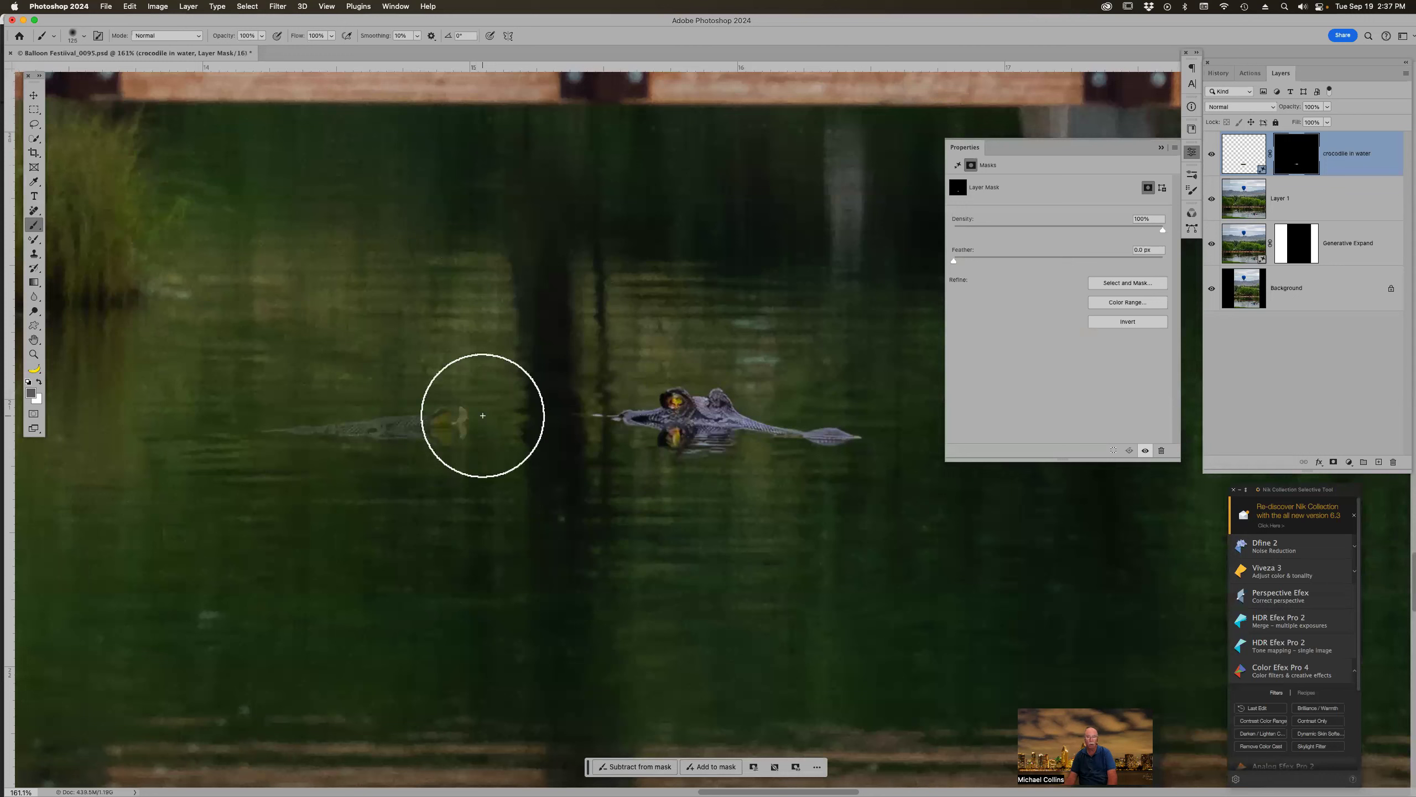
pyautogui.press('x')
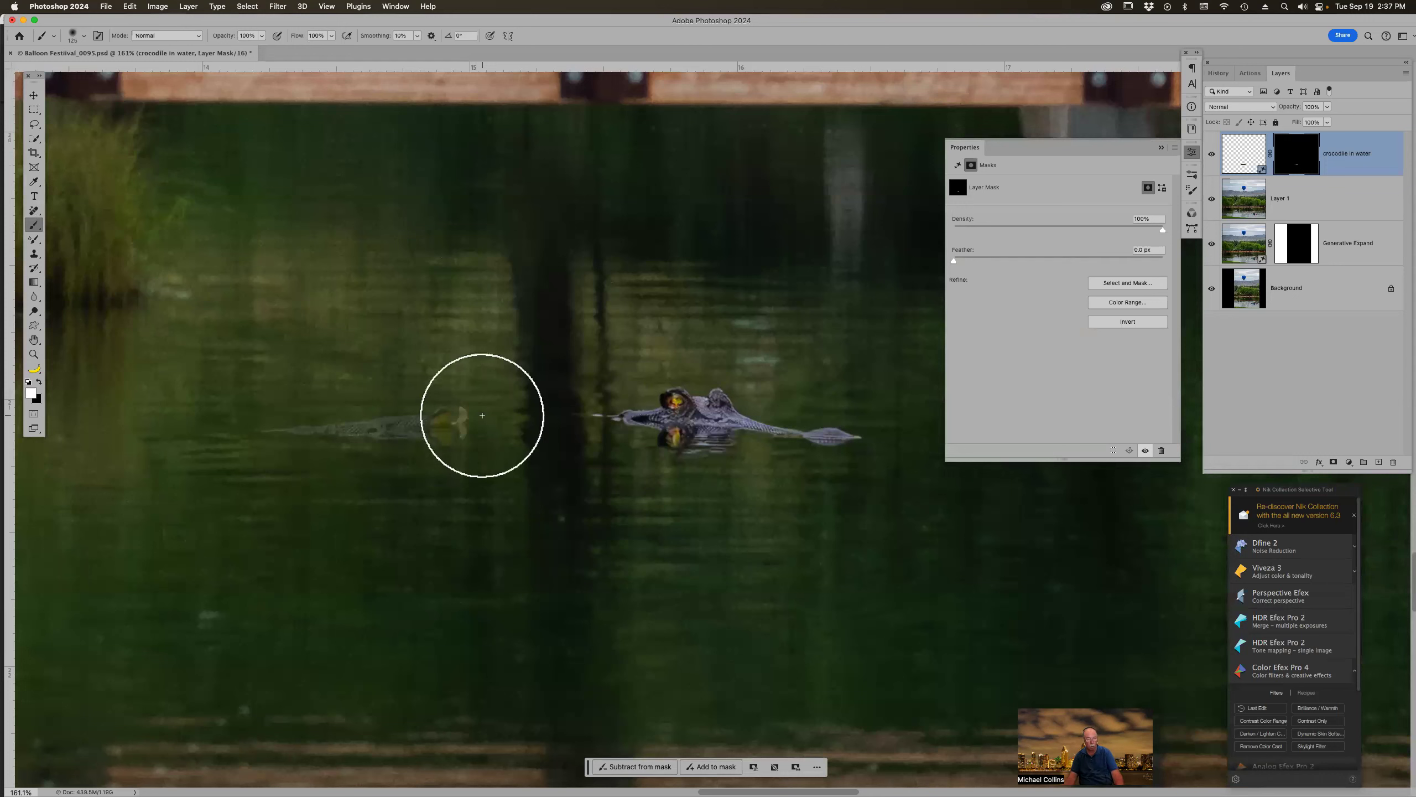
pyautogui.moveTo(475, 418); pyautogui.dragTo(286, 434)
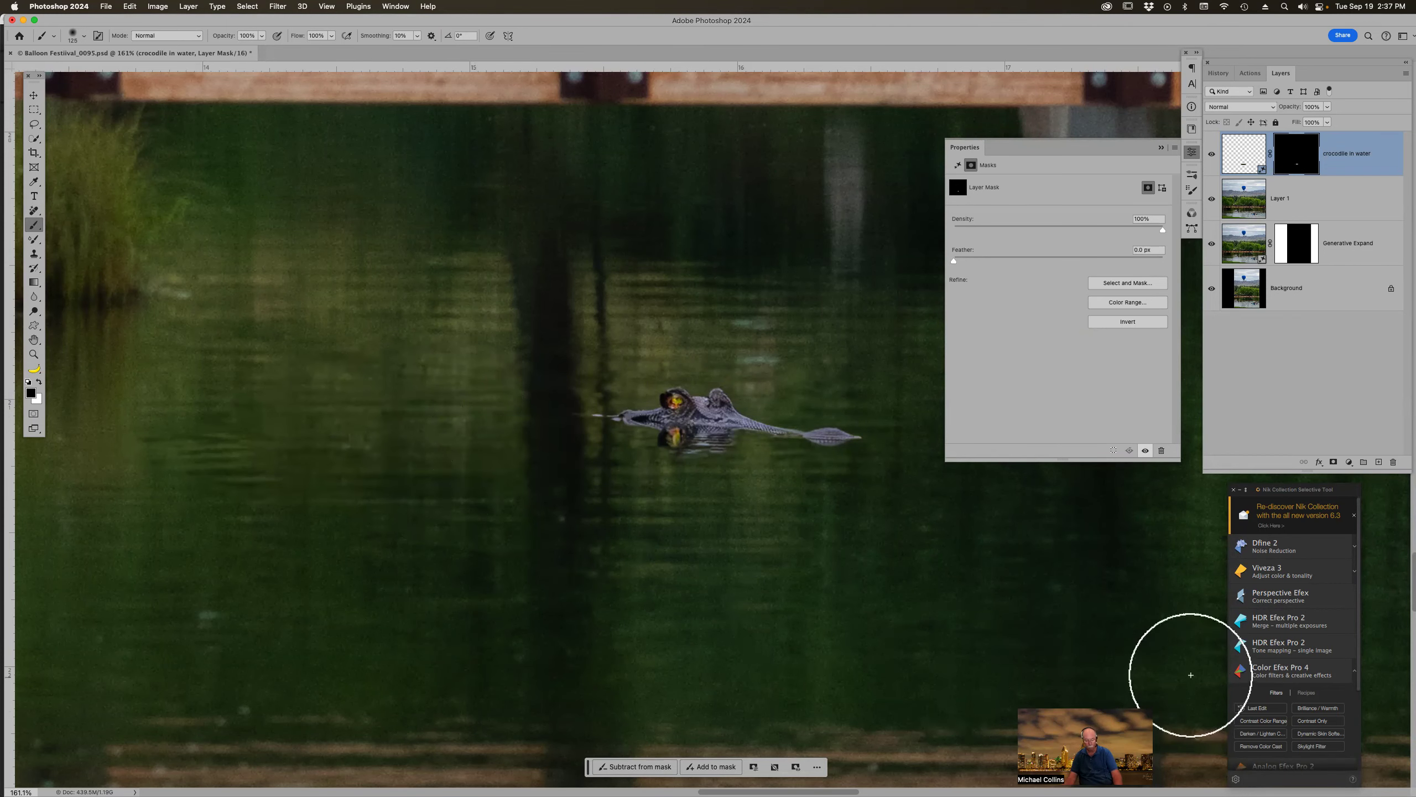
pyautogui.press('super+0')
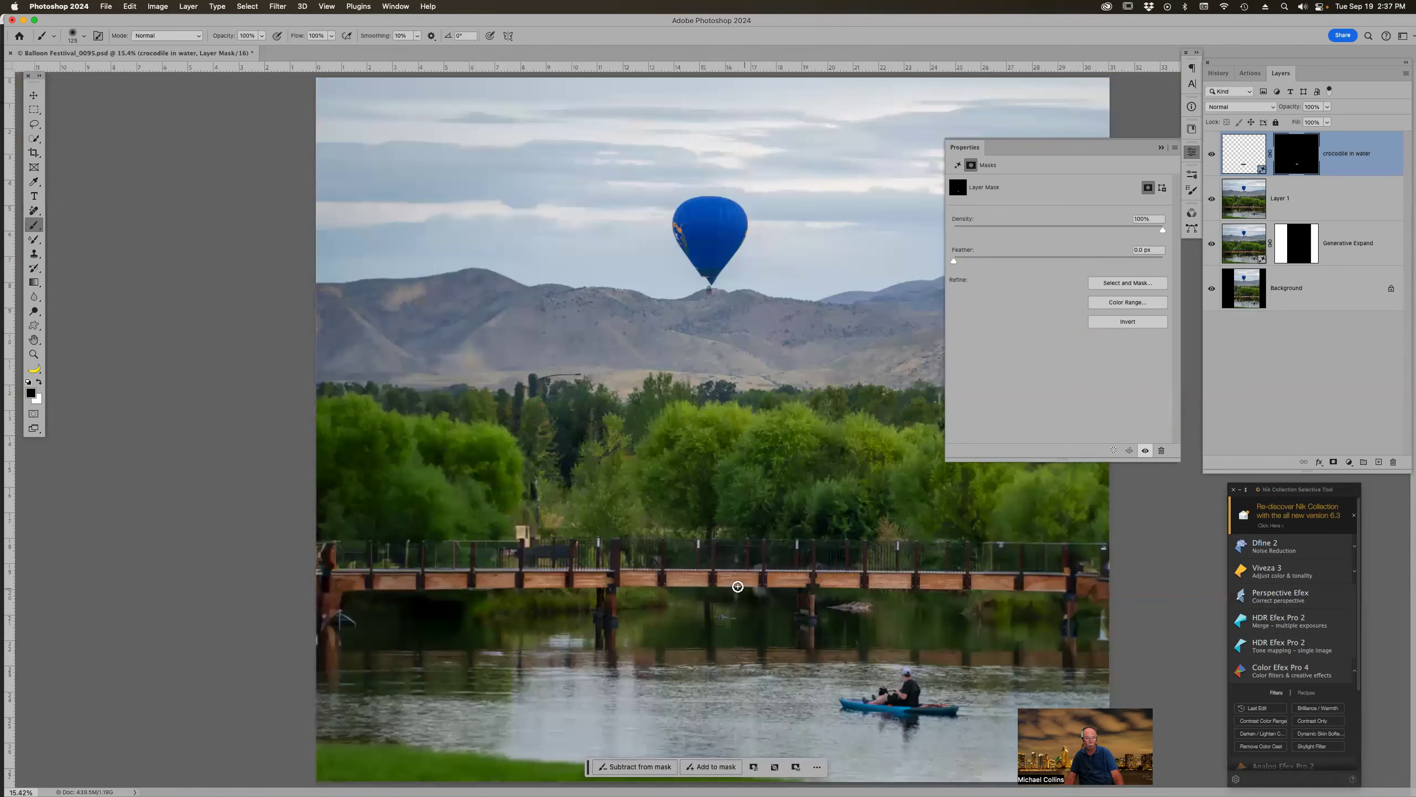
pyautogui.press('z')
pyautogui.moveTo(608, 556); pyautogui.dragTo(903, 732)
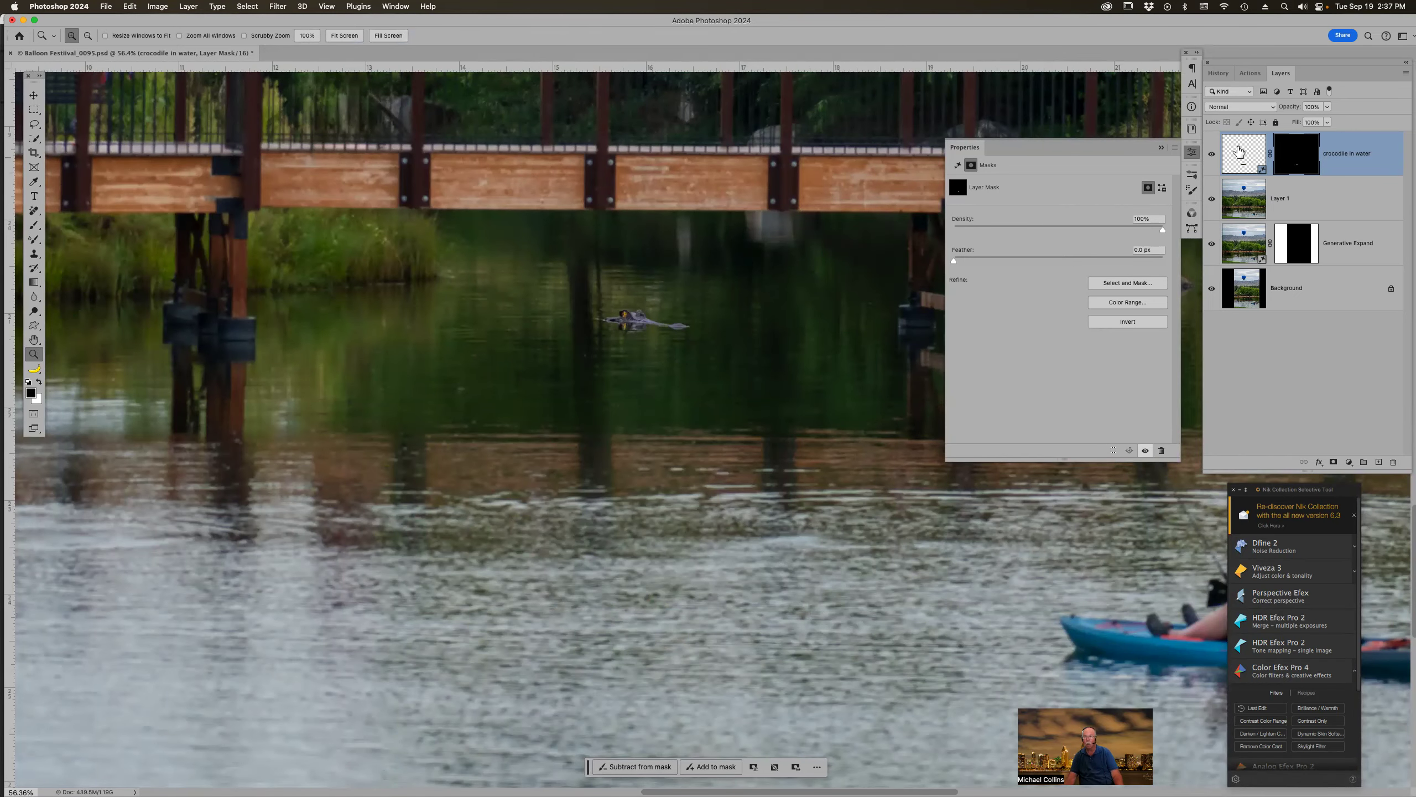
pyautogui.click(1237, 151)
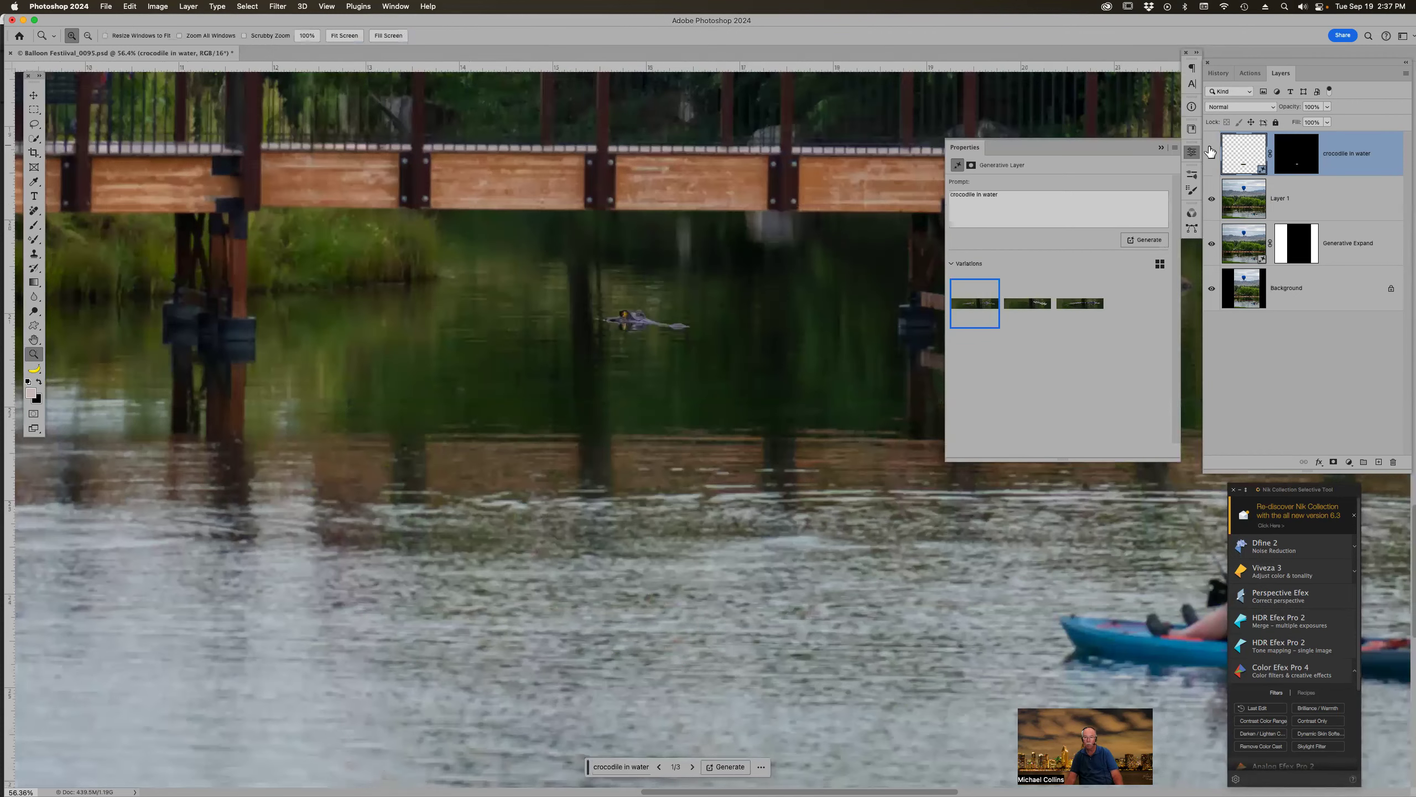
pyautogui.press('v')
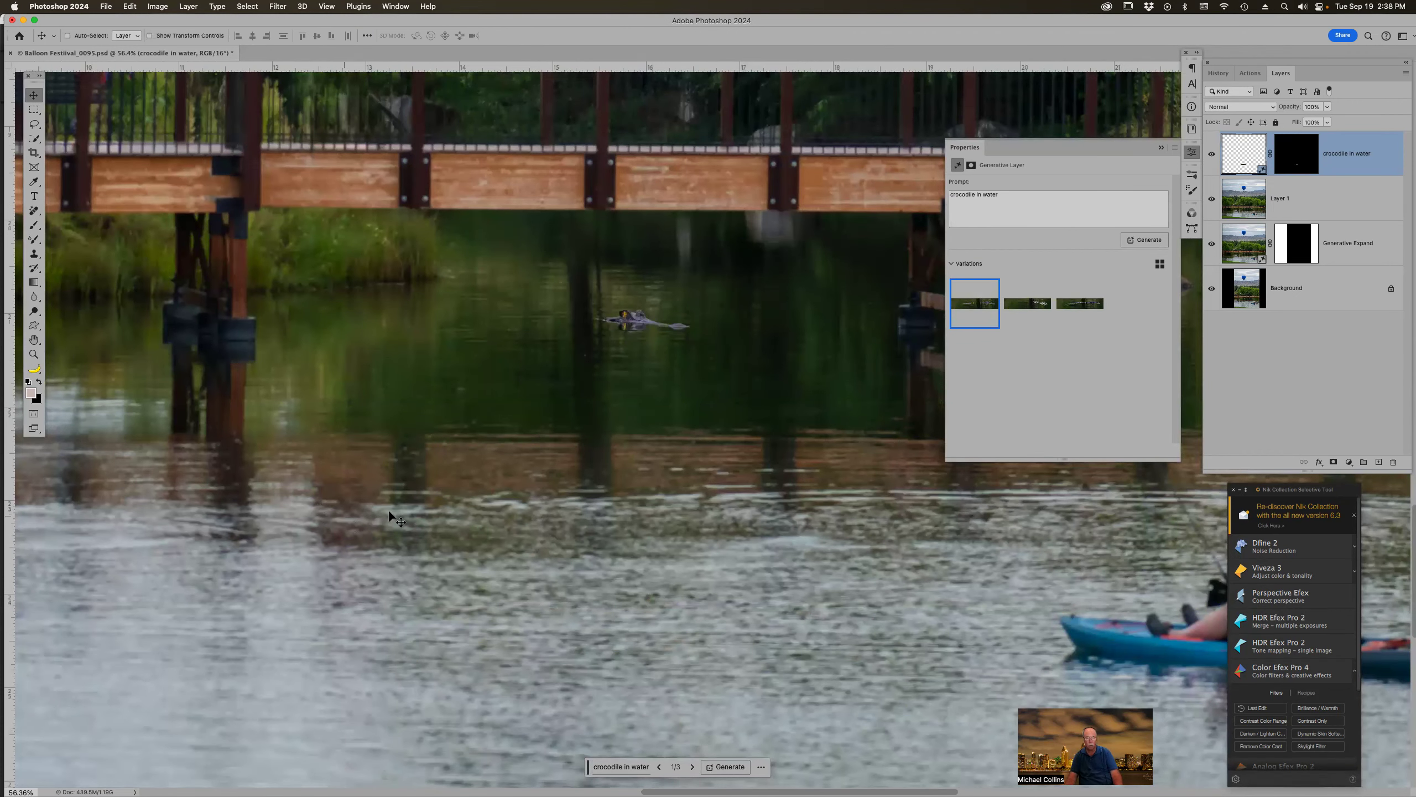
pyautogui.moveTo(643, 343); pyautogui.dragTo(992, 653)
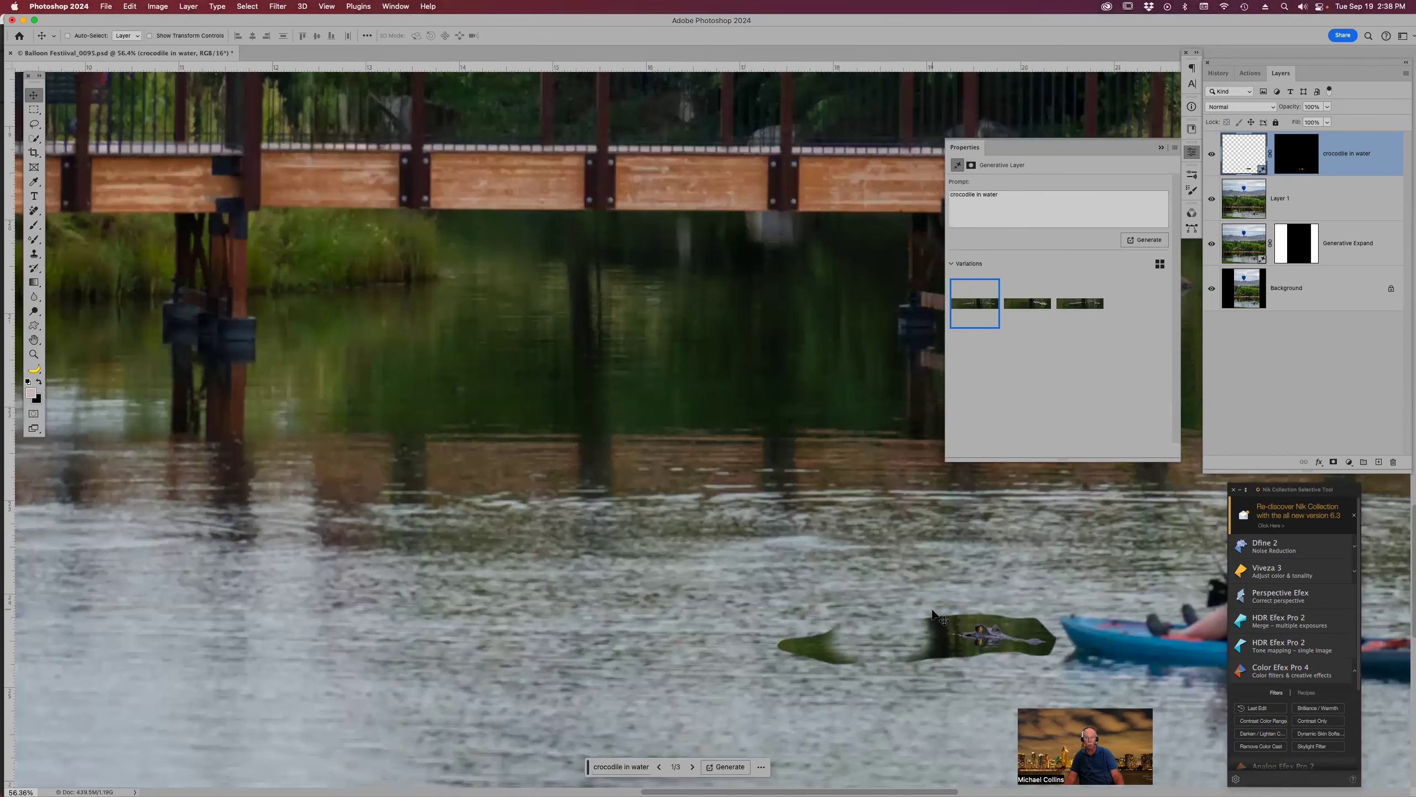
pyautogui.moveTo(933, 613); pyautogui.dragTo(575, 297)
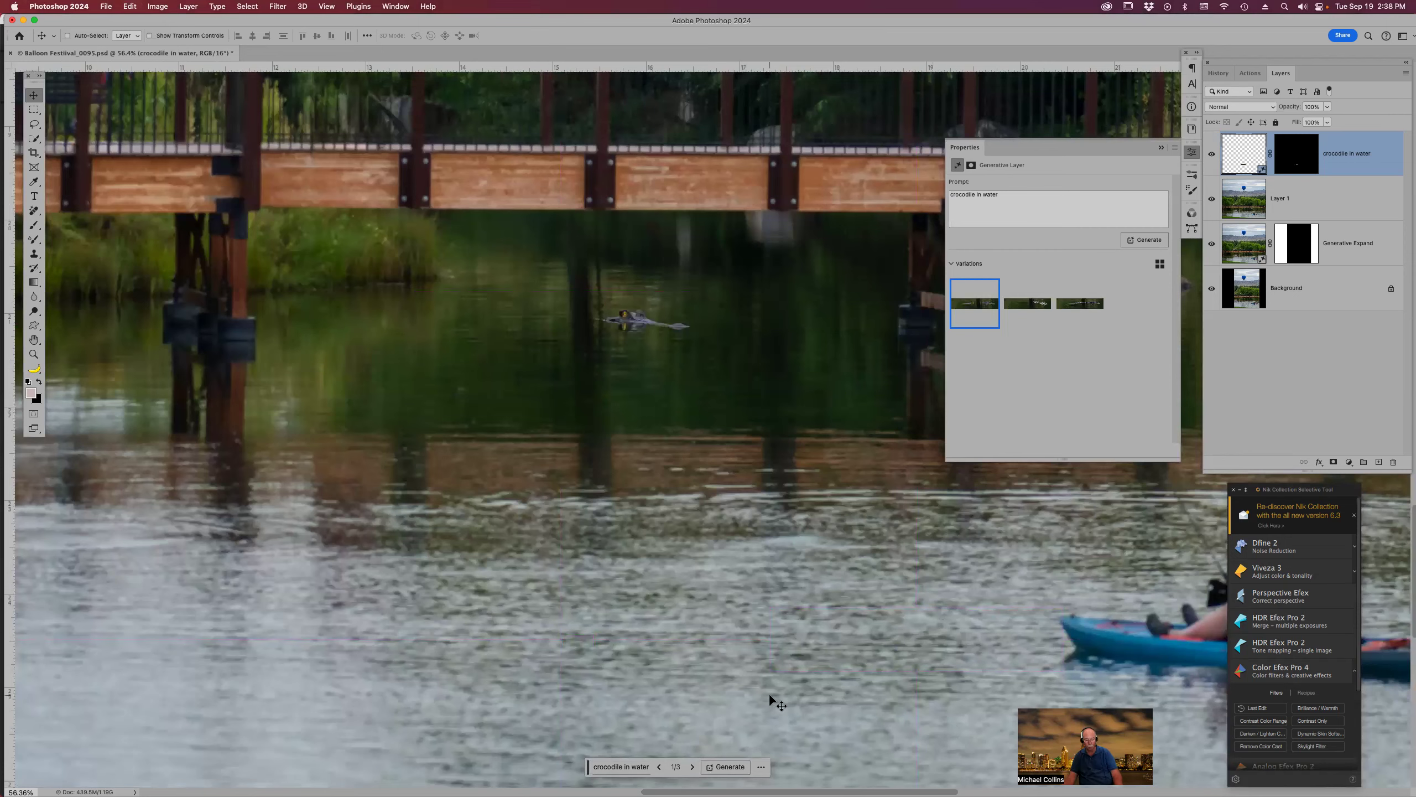
pyautogui.scroll(-5, 770, 696)
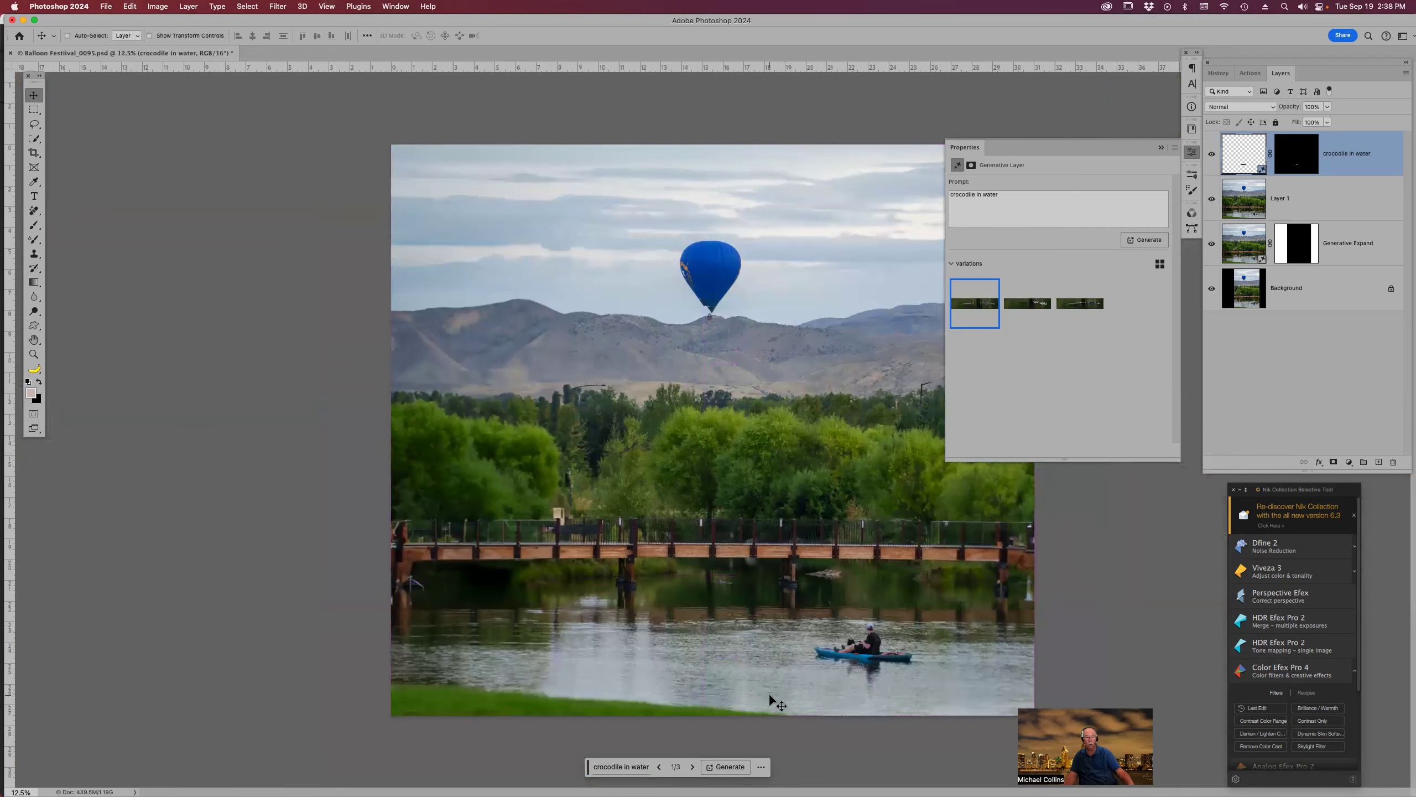
# Close Balloon Festival_0095.psd, choosing Don't Save to discard the edits
pyautogui.moveTo(644, 785)
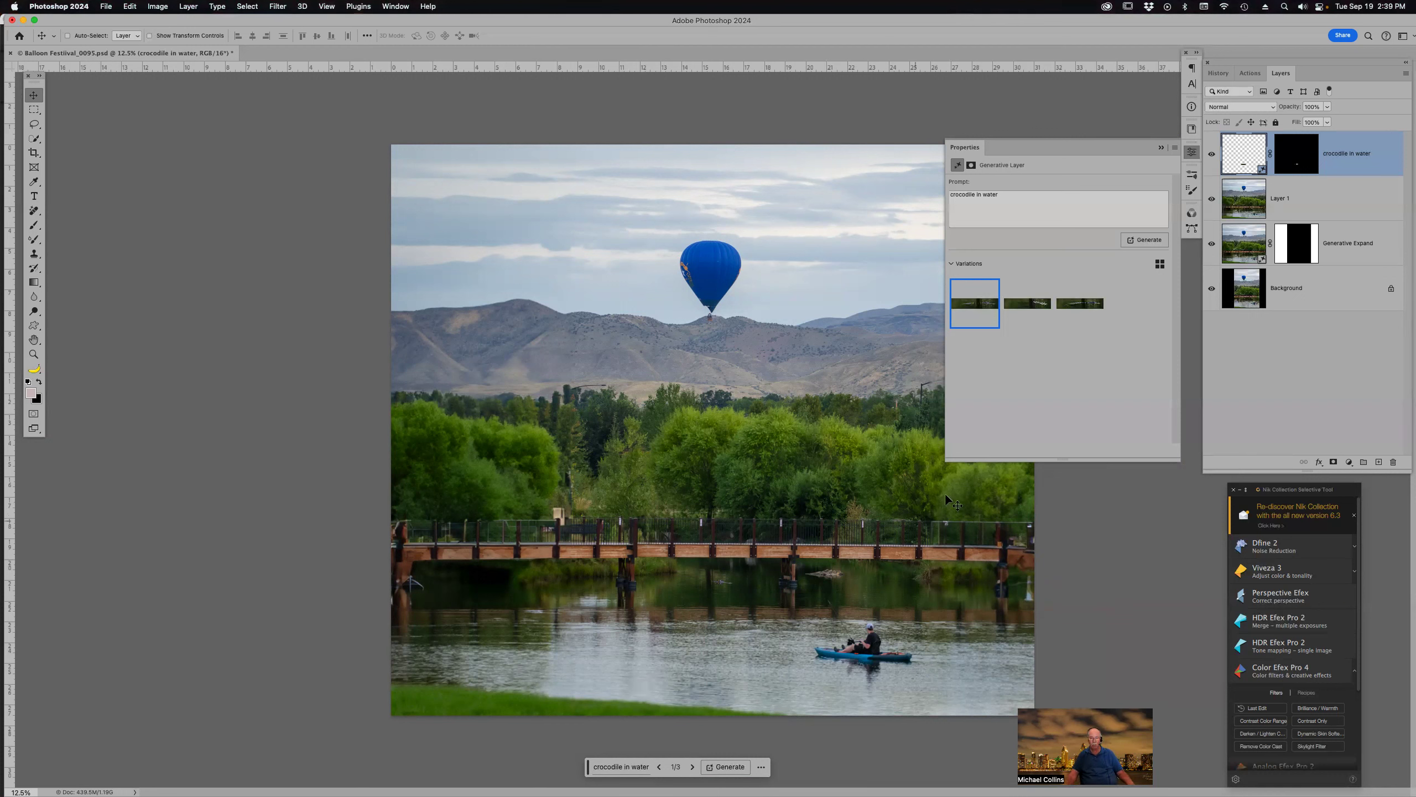
pyautogui.press('super+w')
pyautogui.click(720, 296)
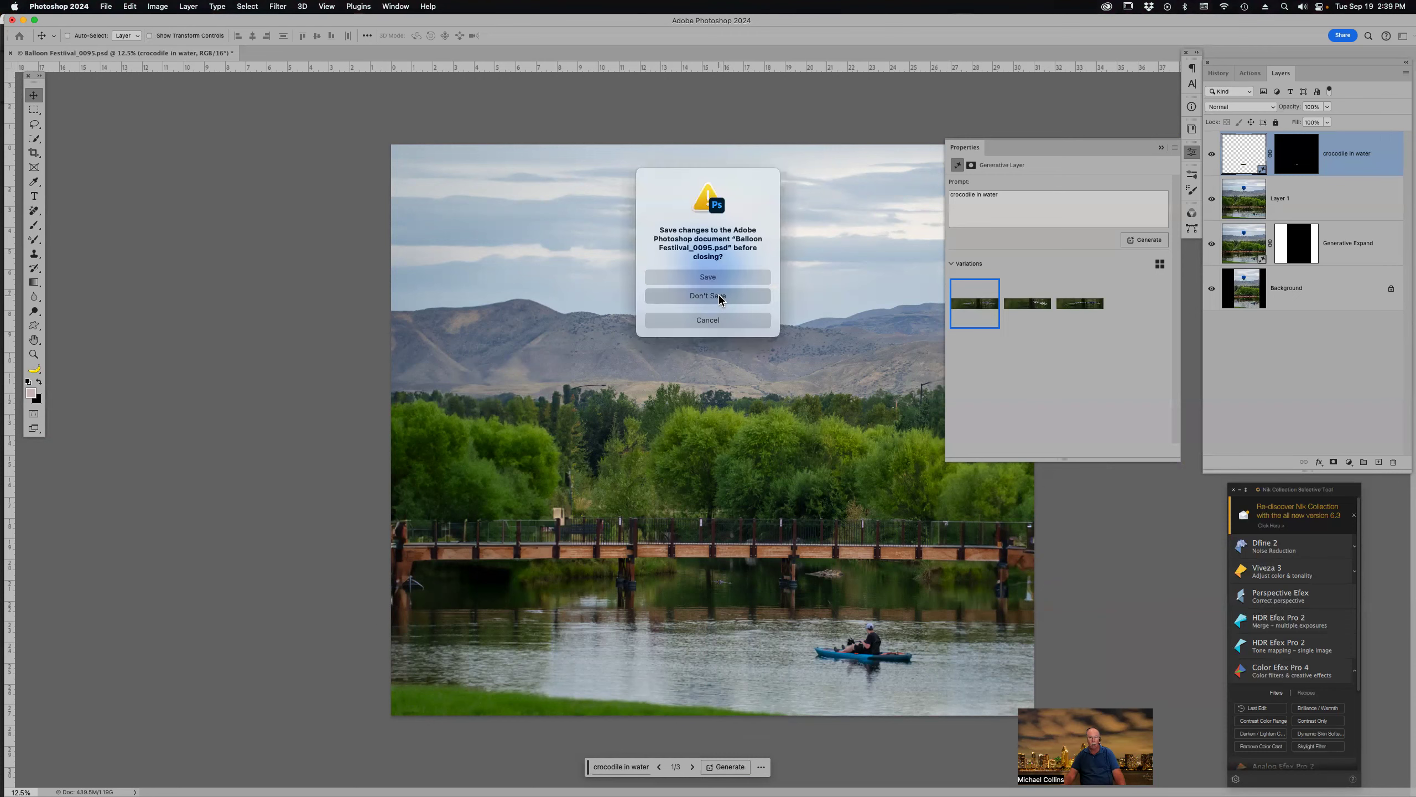